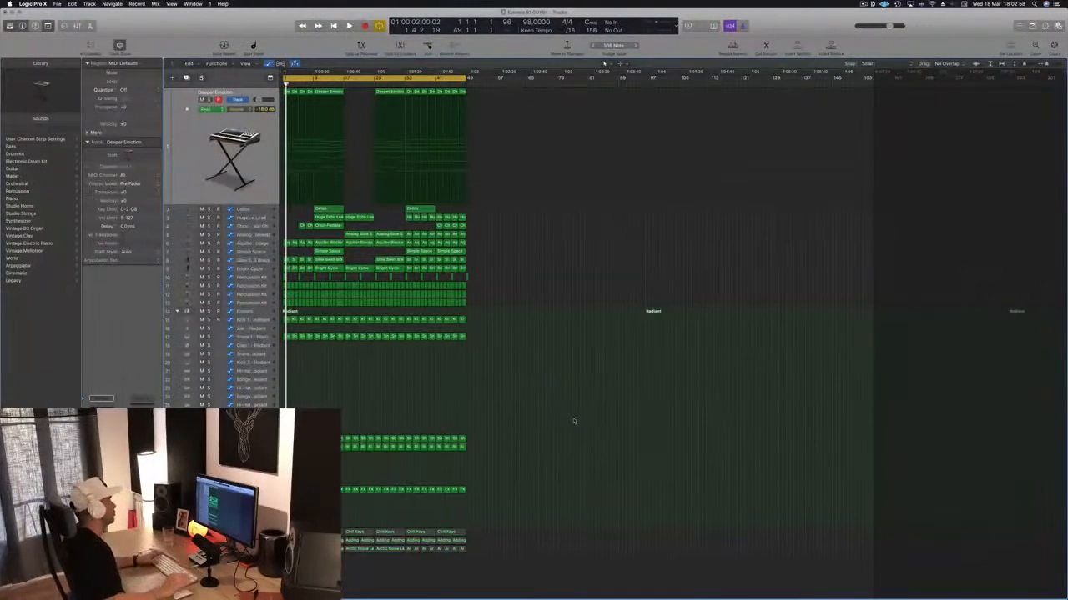
# - Play the arrangement from the beginning and check the Aquifer Blockage, Slow Swell Brass and Bright Cycle tracks, soloing Bright Cycle
pyautogui.press('space')
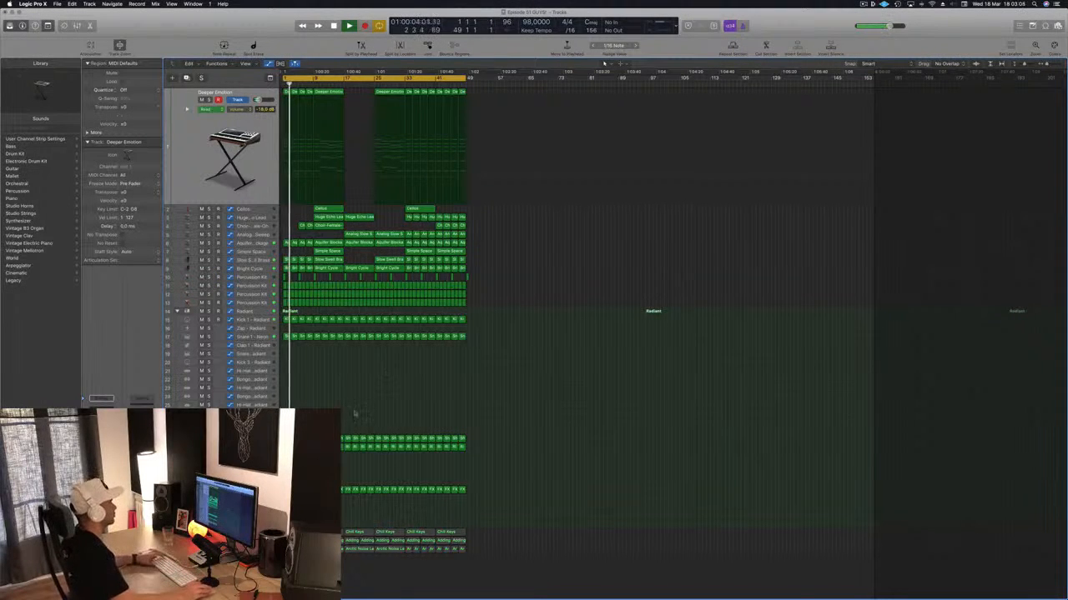
pyautogui.press('super+Right')
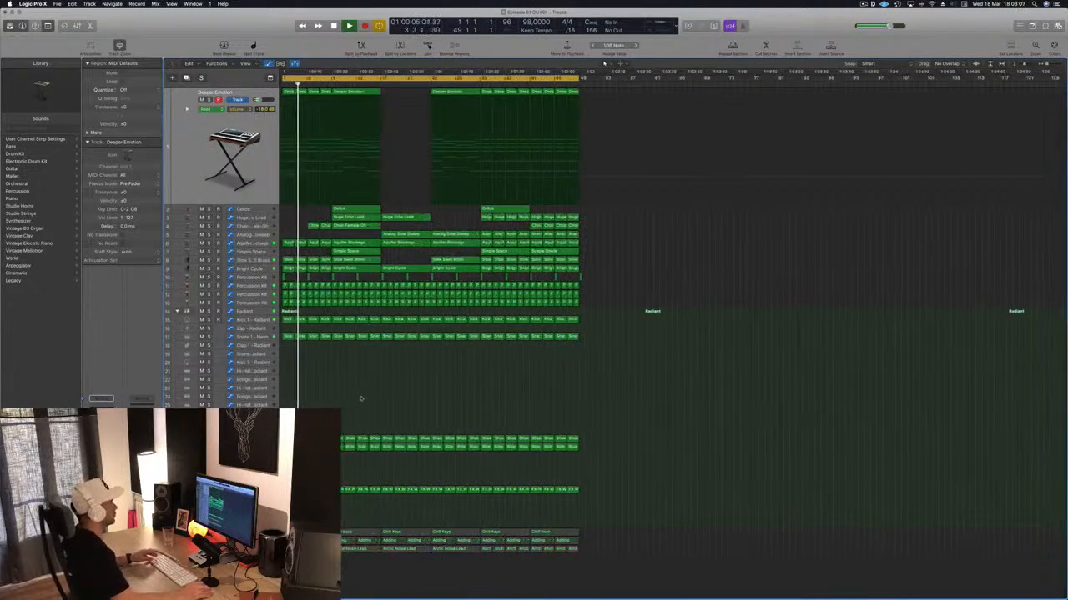
pyautogui.click(251, 243)
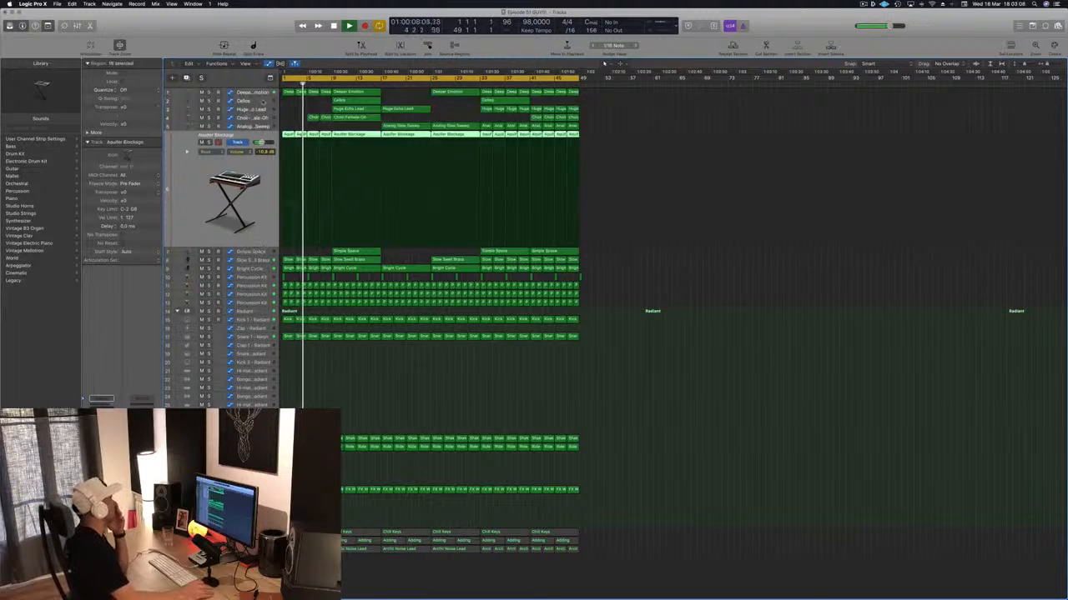
pyautogui.click(248, 259)
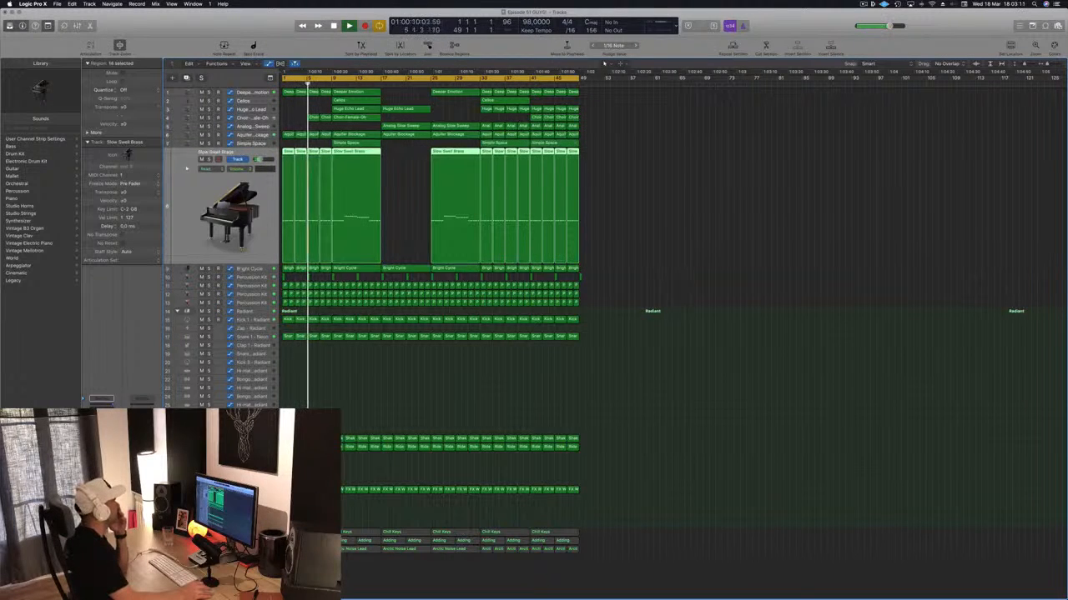
pyautogui.click(253, 270)
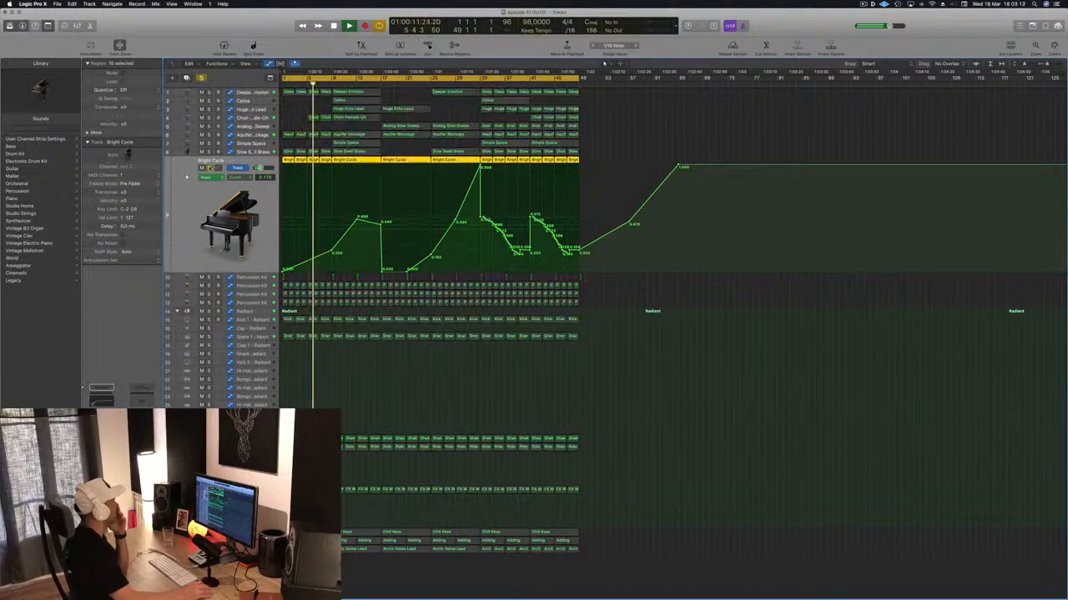
pyautogui.press('super+a')
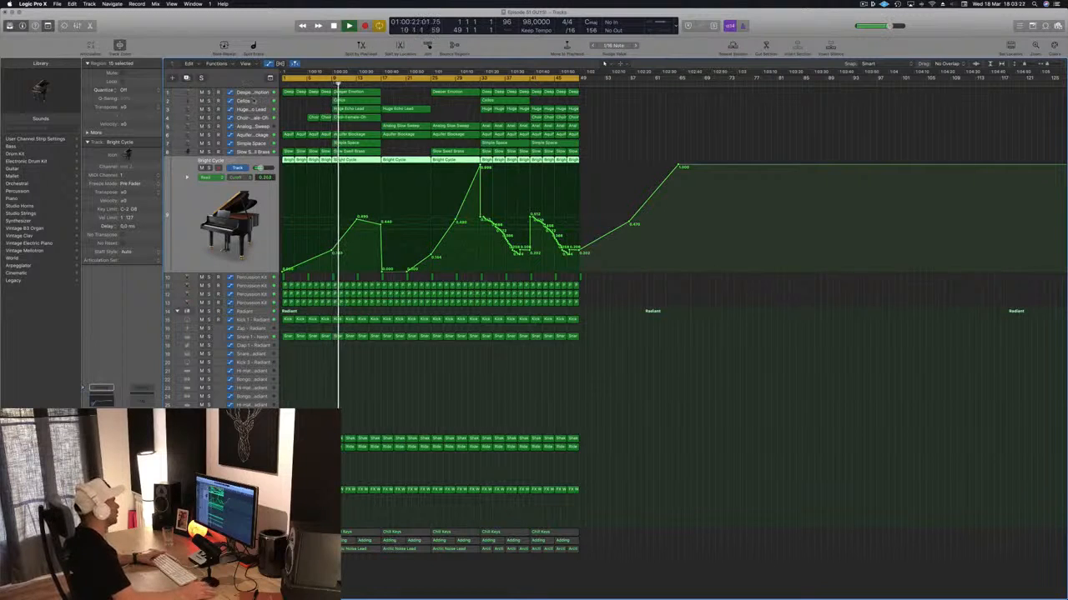
# - Review the Cellos, Huge Echo Lead, Choir-Female-Oh, Aquifer Blockage, Analog Slow Sweep and Slow Swell Brass tracks during playback, stopping in bar 28
pyautogui.click(253, 100)
pyautogui.press('Down')
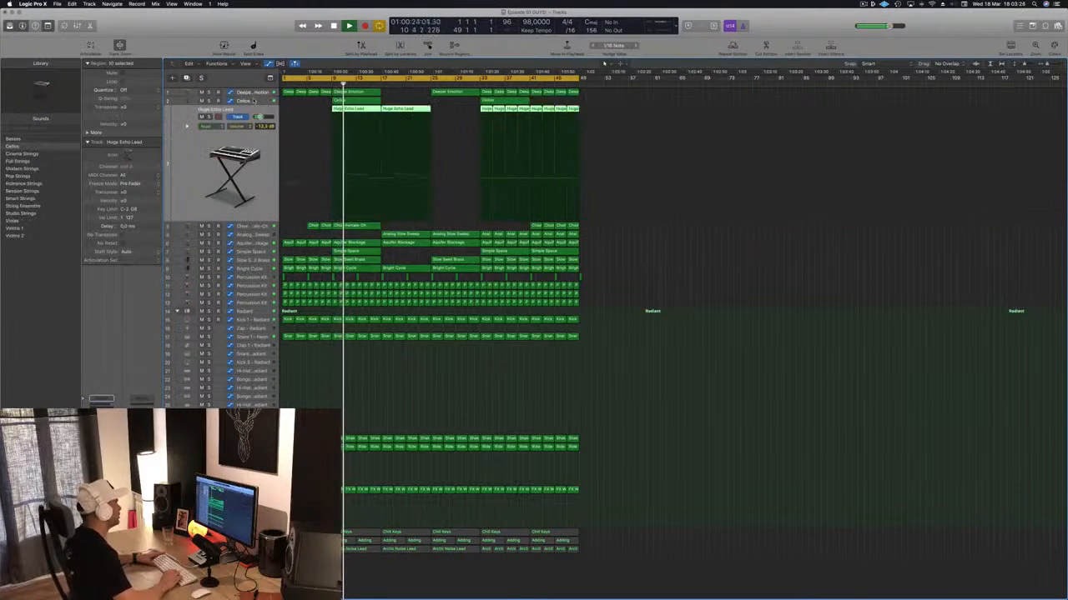
pyautogui.press('Down')
pyautogui.press('Down')
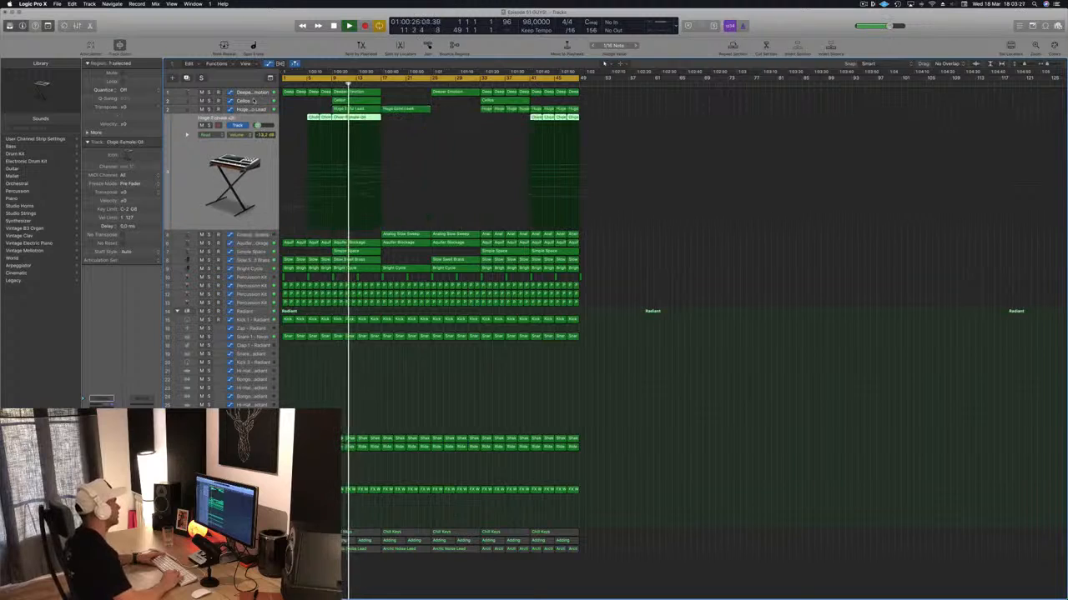
pyautogui.press('Down')
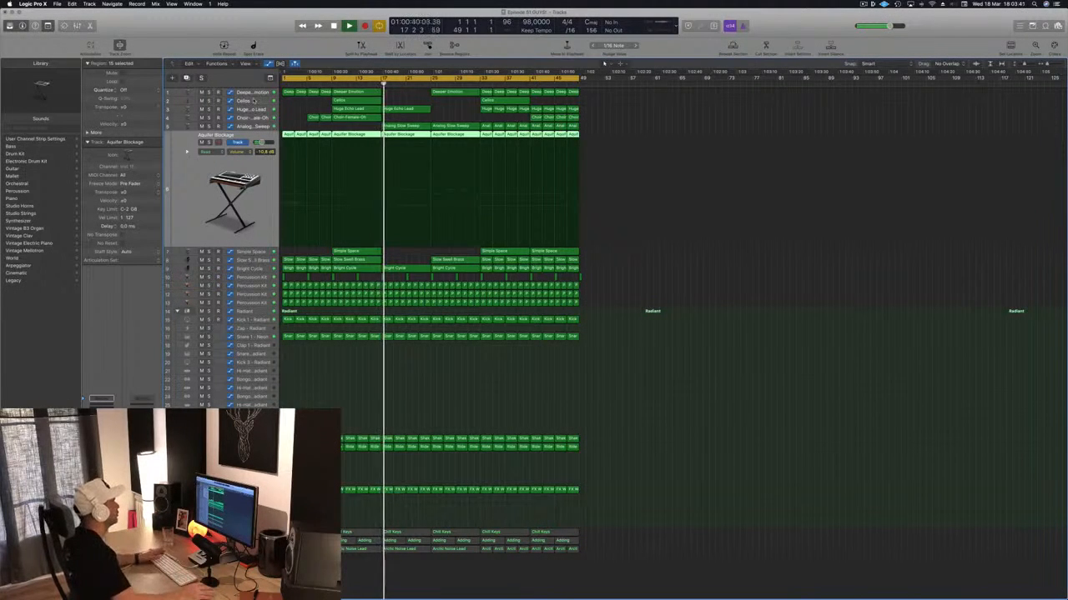
pyautogui.click(335, 398)
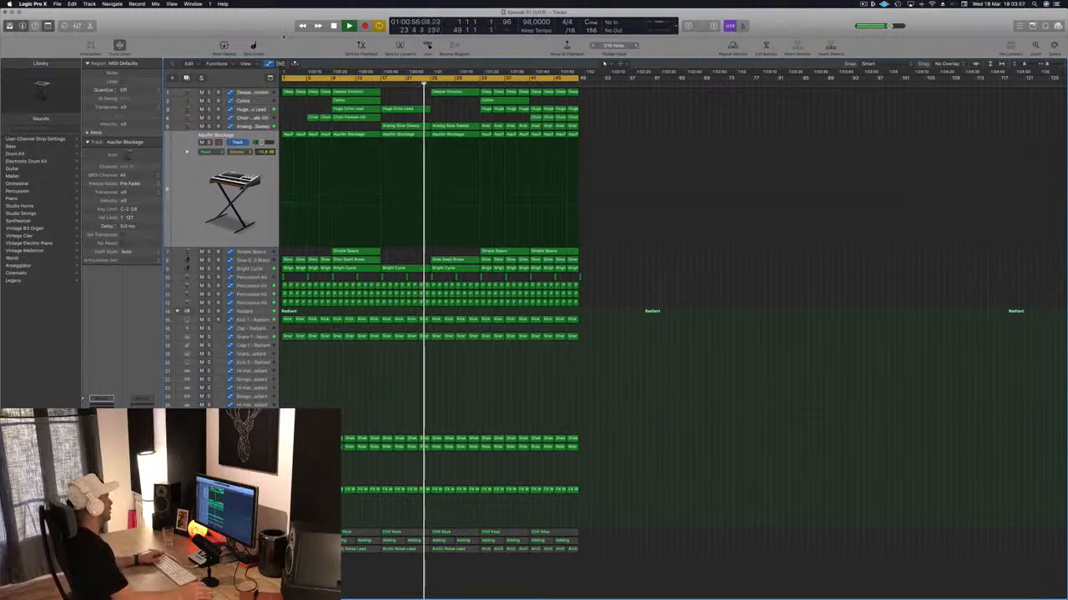
pyautogui.press('Up')
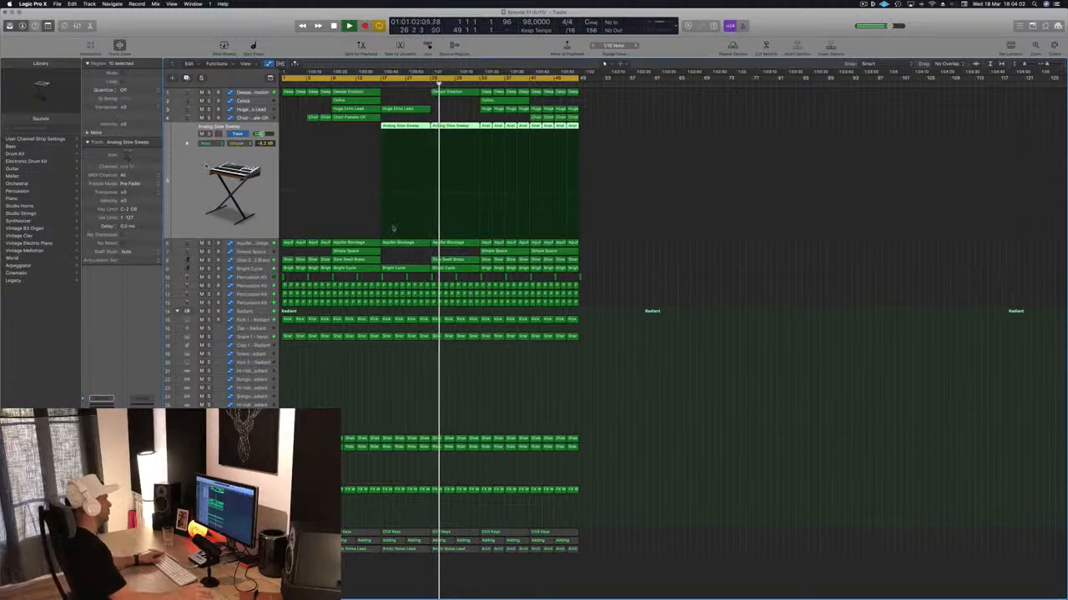
pyautogui.click(242, 261)
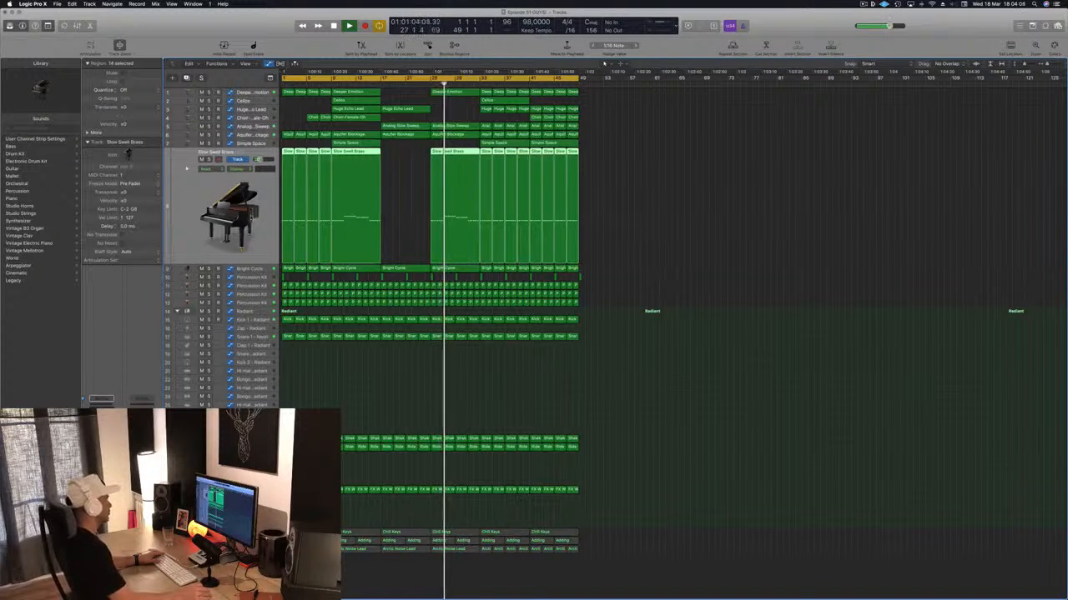
pyautogui.press('space')
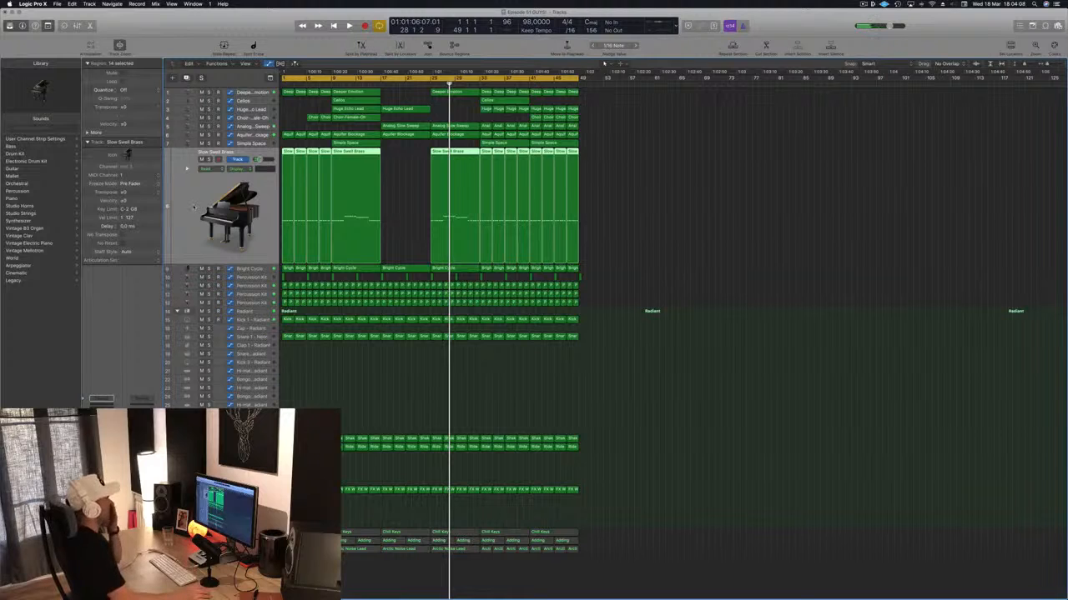
# - Replay the song from the beginning and briefly listen to the Bright Cycle track in solo
pyautogui.click(675, 133)
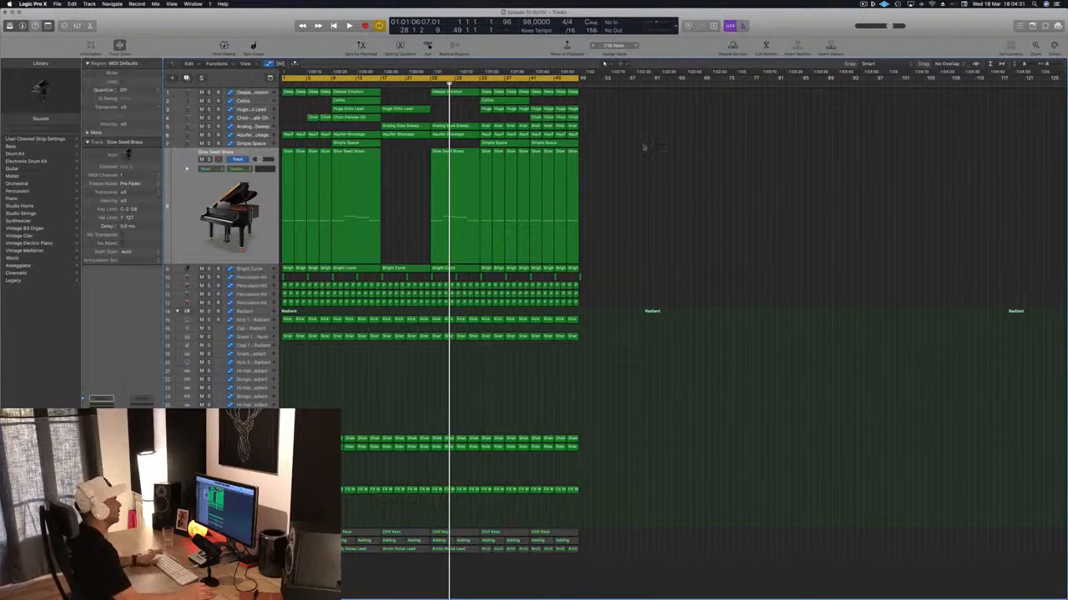
pyautogui.press('Return')
pyautogui.press('space')
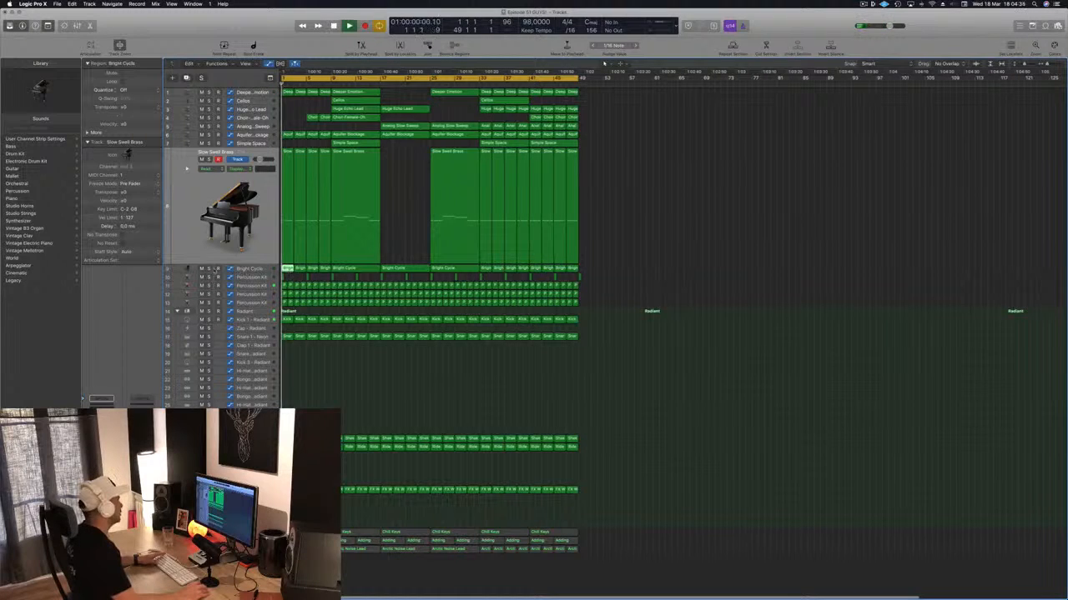
pyautogui.click(209, 268)
pyautogui.click(208, 269)
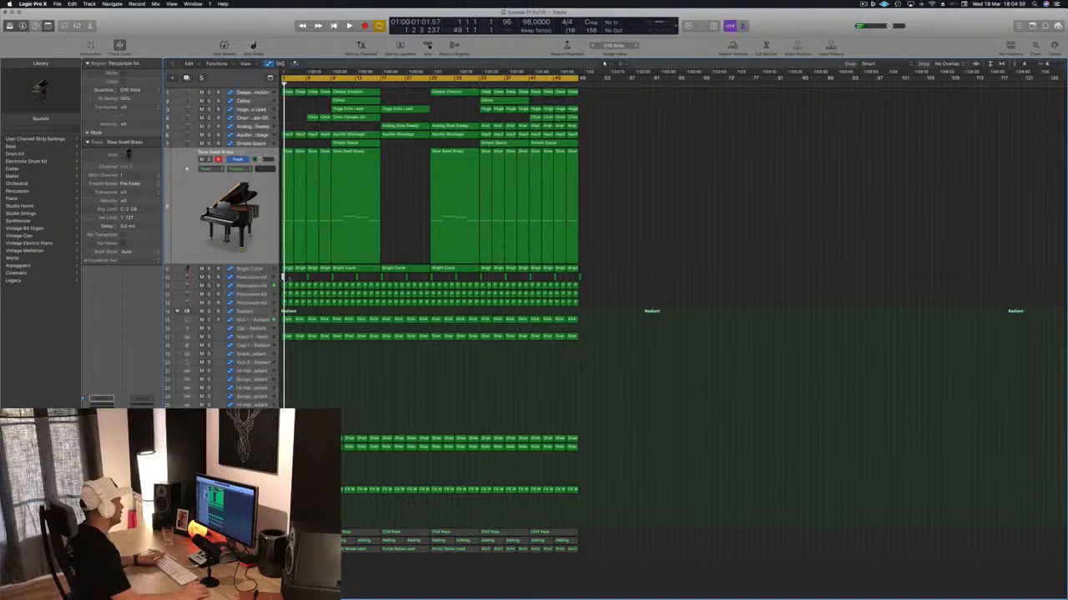
# - Delete all percussion and Radiant drum regions from the first eight bars and play the intro
pyautogui.moveTo(318, 292); pyautogui.dragTo(330, 500)
pyautogui.press('Delete')
pyautogui.press('space')
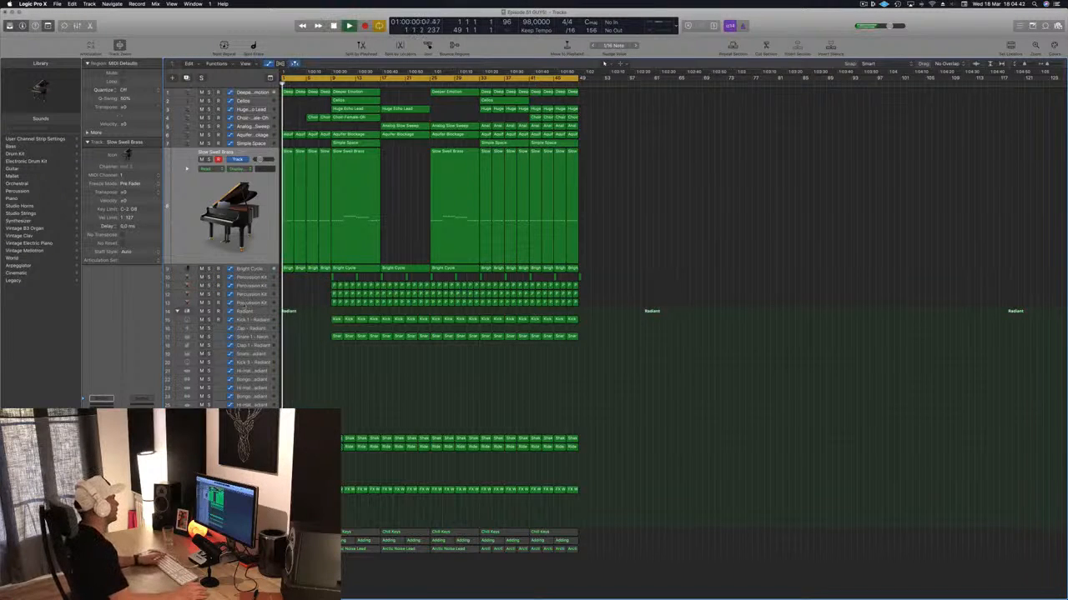
# - Try deleting the first Bright Cycle region at the start of the song and listen to the opening
pyautogui.click(250, 268)
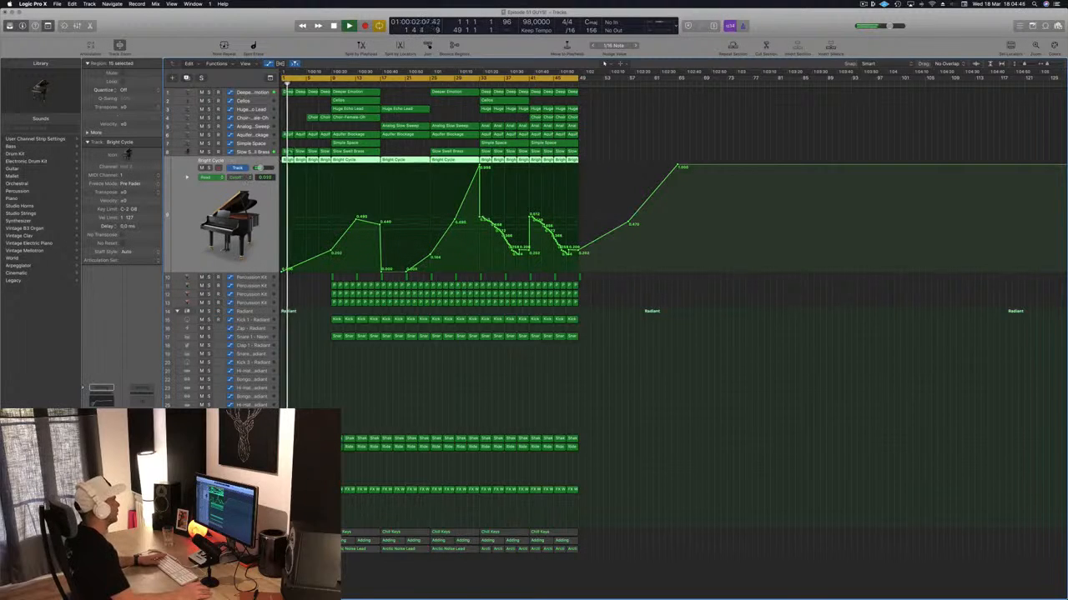
pyautogui.click(304, 109)
pyautogui.press('space')
pyautogui.press('space')
pyautogui.click(289, 161)
pyautogui.press('space')
pyautogui.press('space')
pyautogui.press('Delete')
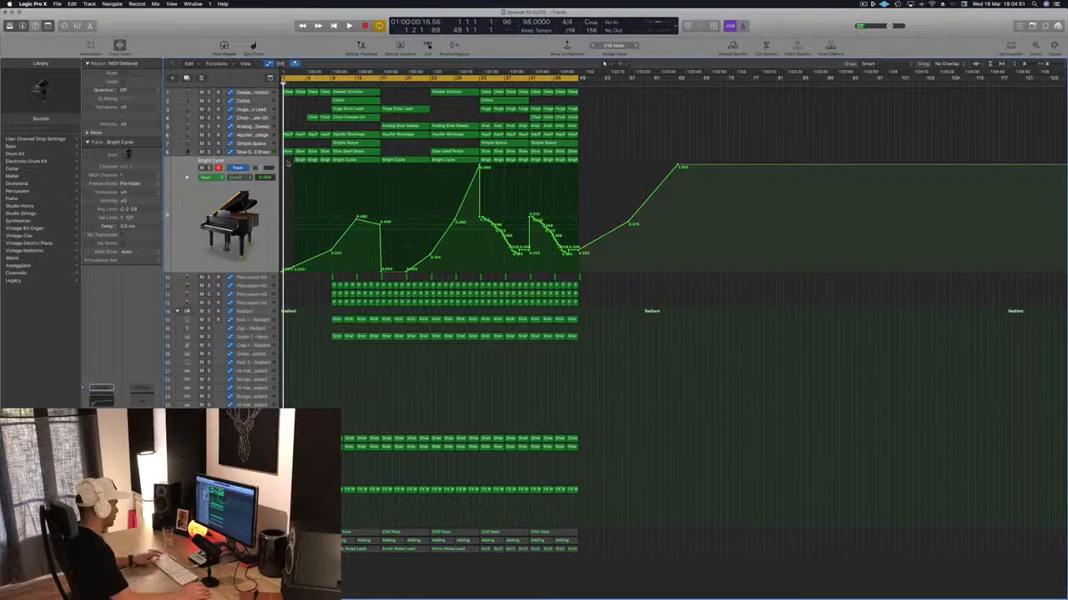
pyautogui.press('space')
# - Set the cycle range from bar 1 to bar 9 and repeat that section across all tracks three times
pyautogui.click(297, 78)
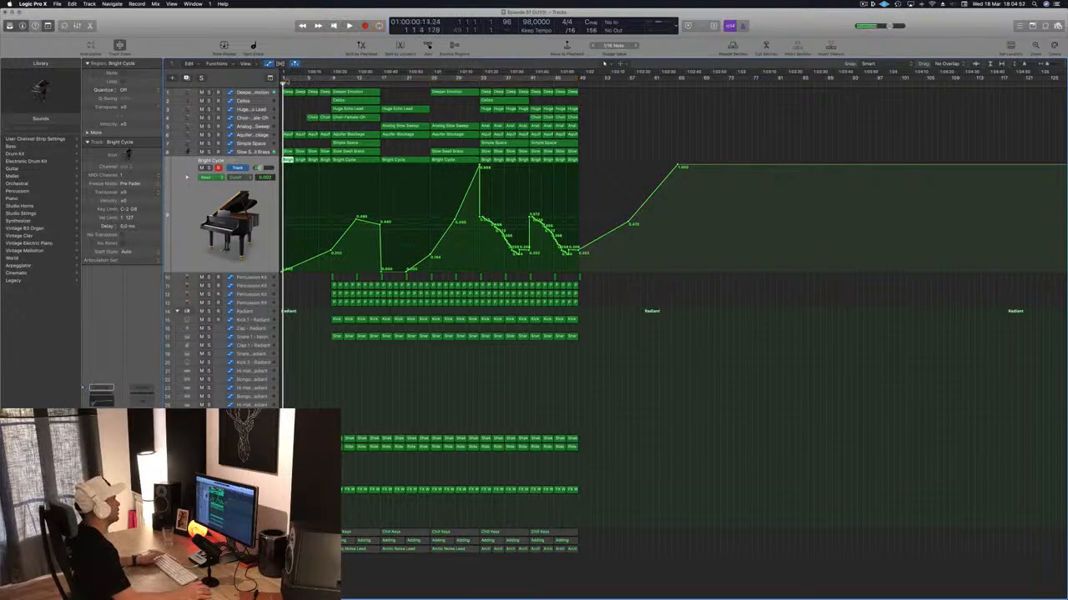
pyautogui.moveTo(282, 79); pyautogui.dragTo(330, 78)
pyautogui.press('ctrl+super+r')
pyautogui.press('ctrl+super+r')
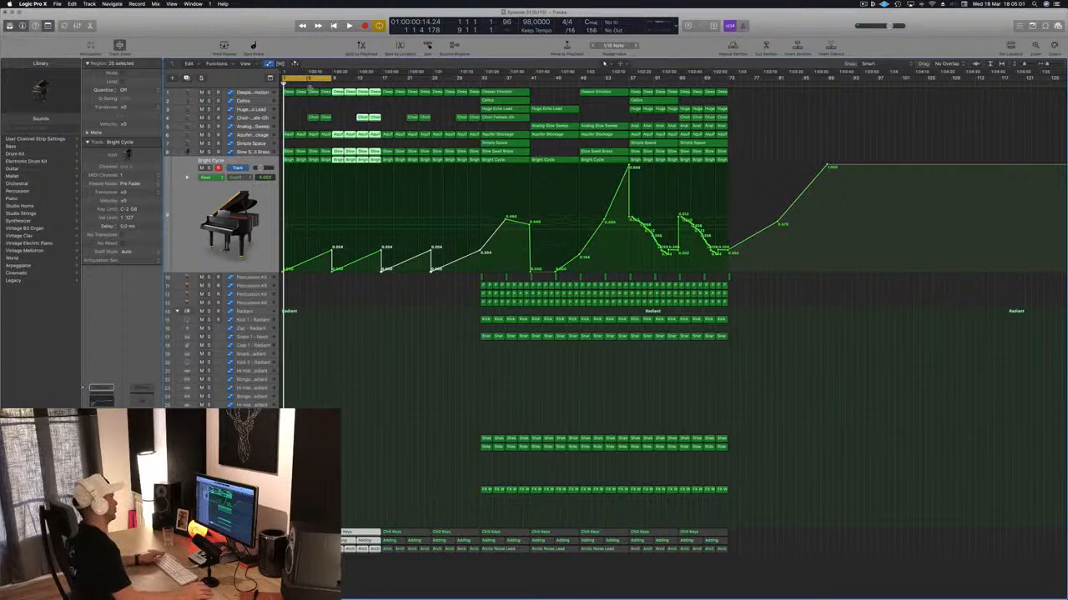
# - Remove the first three Bright Cycle regions and check the Aquifer Blockage and Slow Swell Brass tracks in solo
pyautogui.click(440, 100)
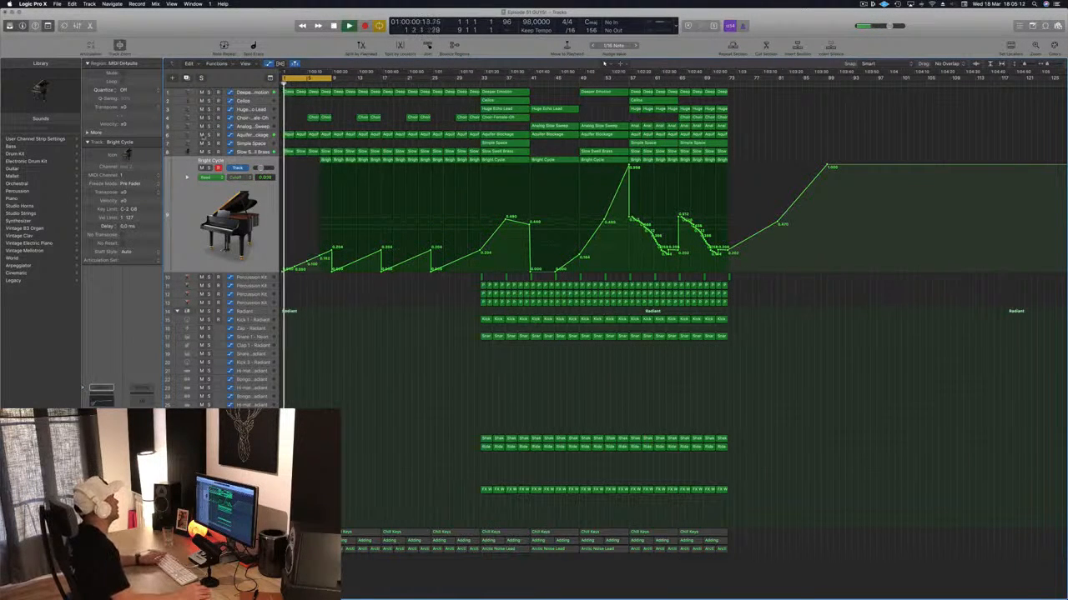
pyautogui.click(208, 134)
pyautogui.press('s')
pyautogui.click(208, 152)
pyautogui.click(208, 152)
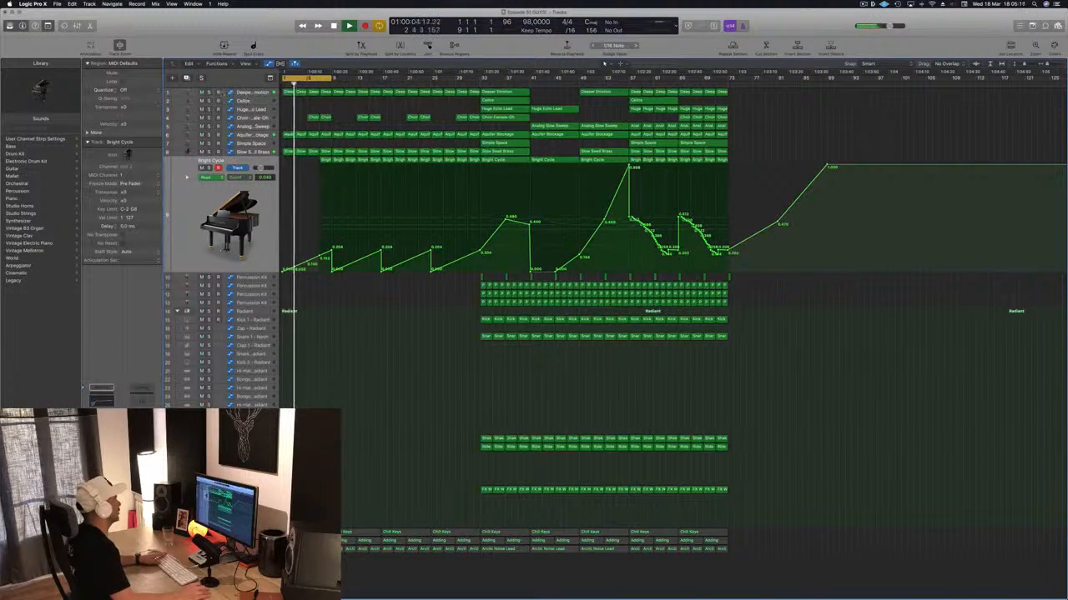
# - Check the Deeper Emotion track in solo and remove its regions from the first eight bars
pyautogui.click(209, 92)
pyautogui.click(208, 92)
pyautogui.click(250, 92)
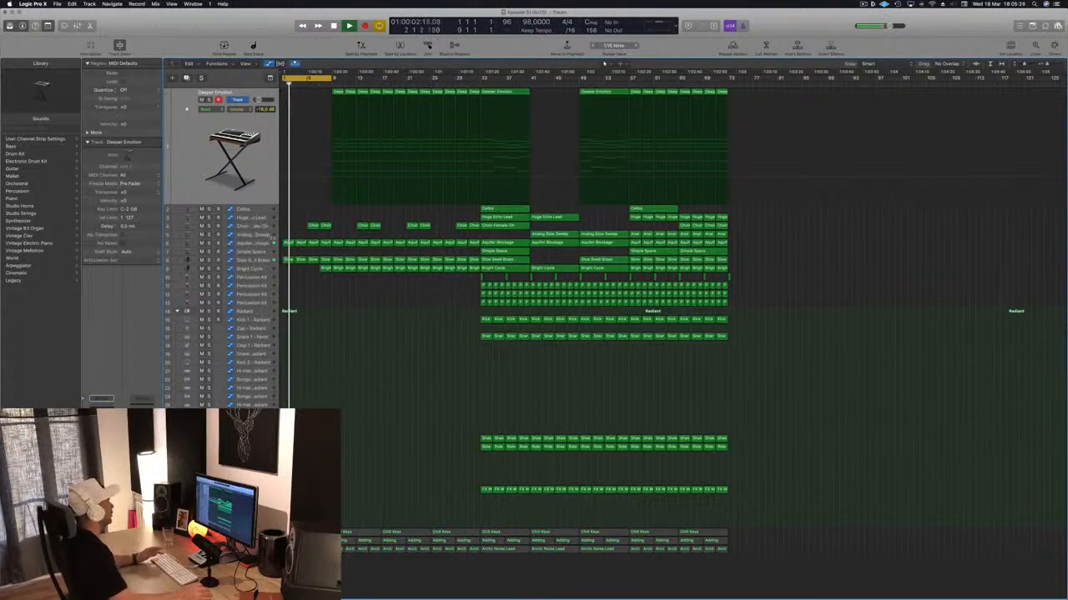
# - Play the stripped-down intro while reviewing the Slow Swell Brass and Aquifer Blockage tracks
pyautogui.click(262, 262)
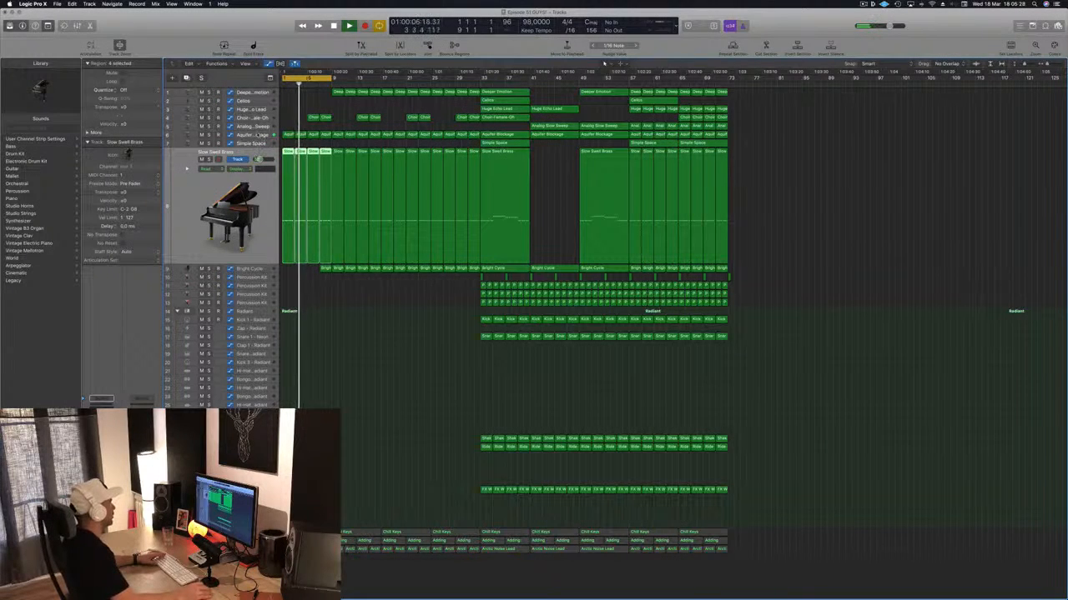
pyautogui.click(262, 135)
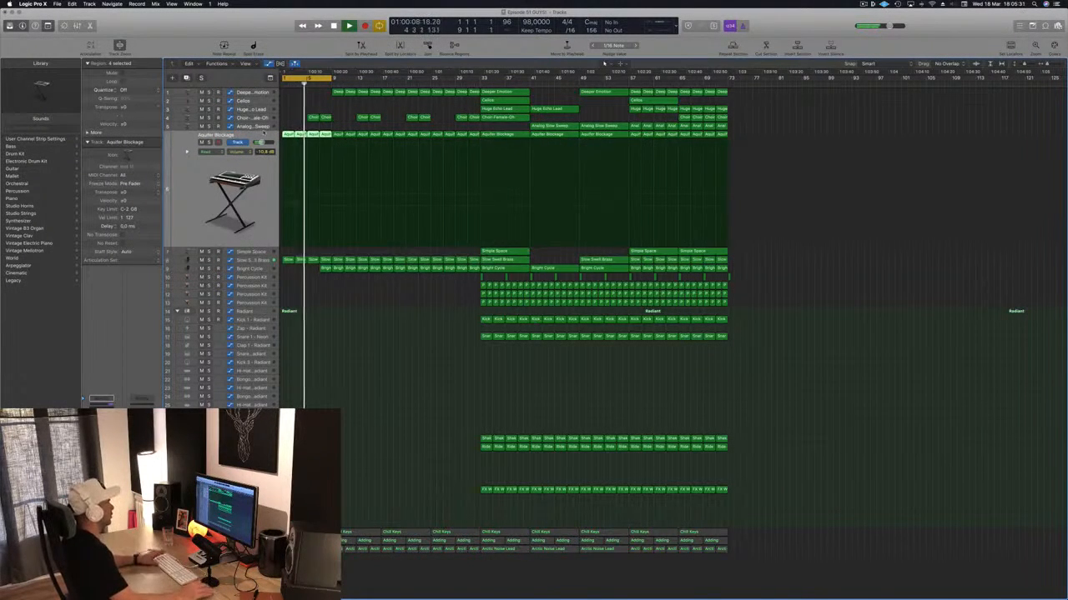
pyautogui.press('space')
pyautogui.press('space')
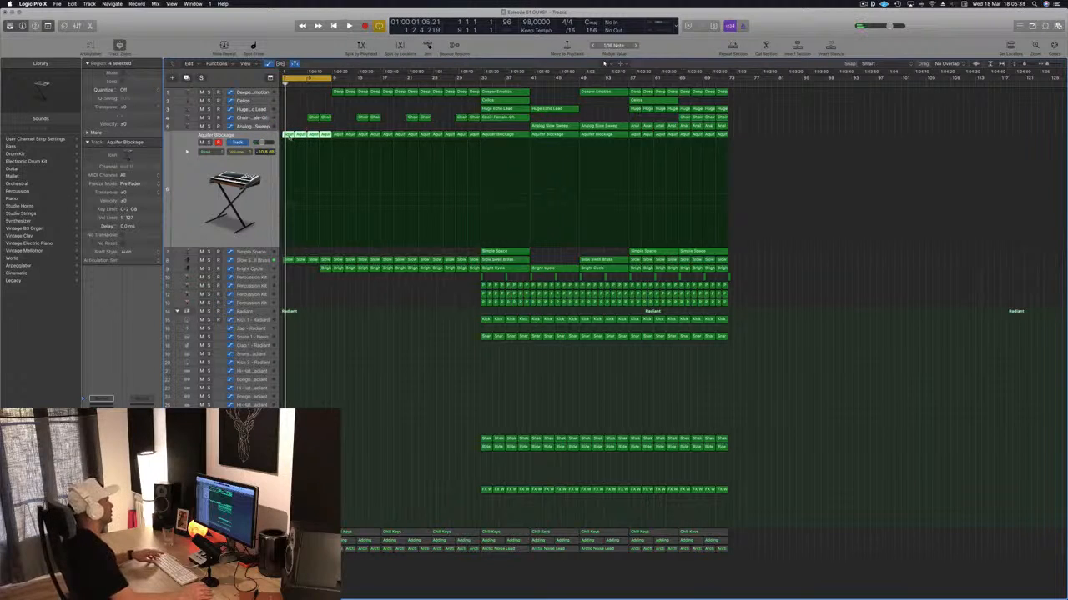
# - Open the first four Aquifer Blockage regions in the Piano Roll and copy their notes one bar earlier
pyautogui.press('p')
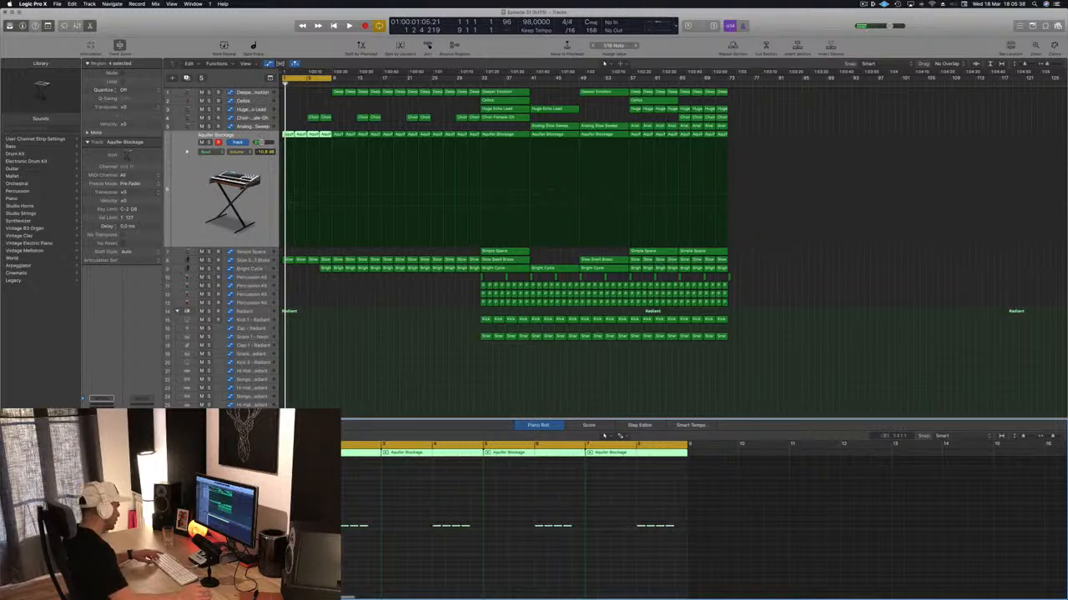
pyautogui.moveTo(335, 527); pyautogui.dragTo(297, 526)
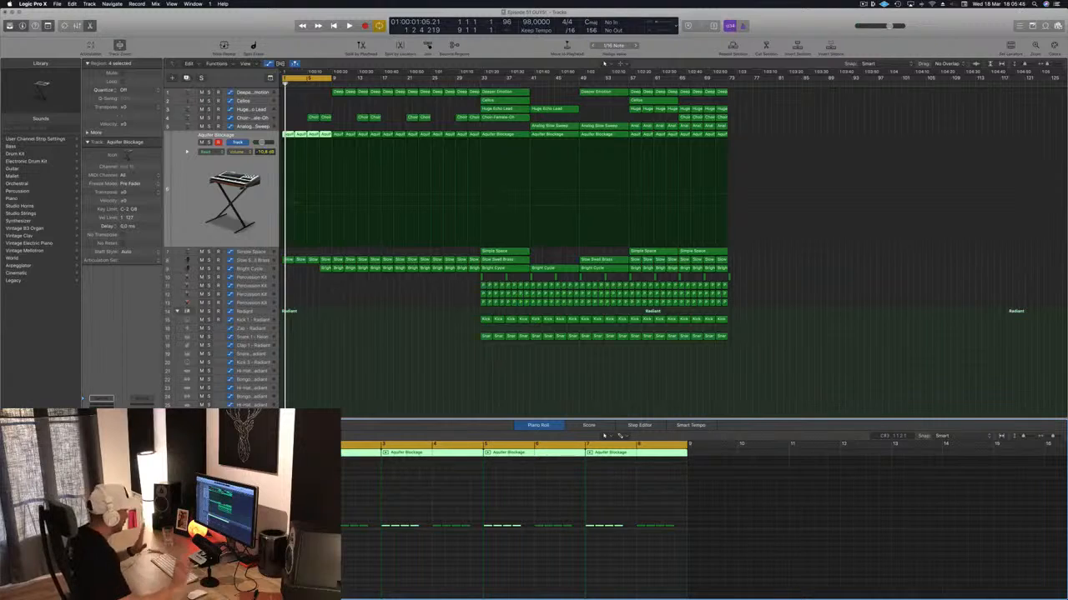
pyautogui.click(347, 338)
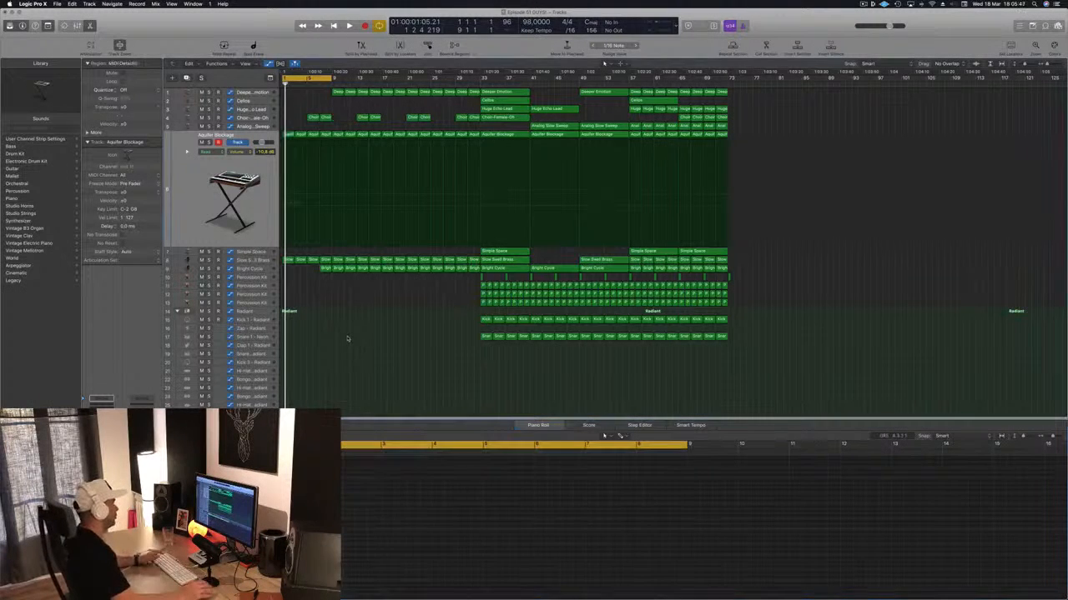
# - Play the intro with the new bass notes and briefly listen to the Aquifer Blockage track in solo
pyautogui.press('space')
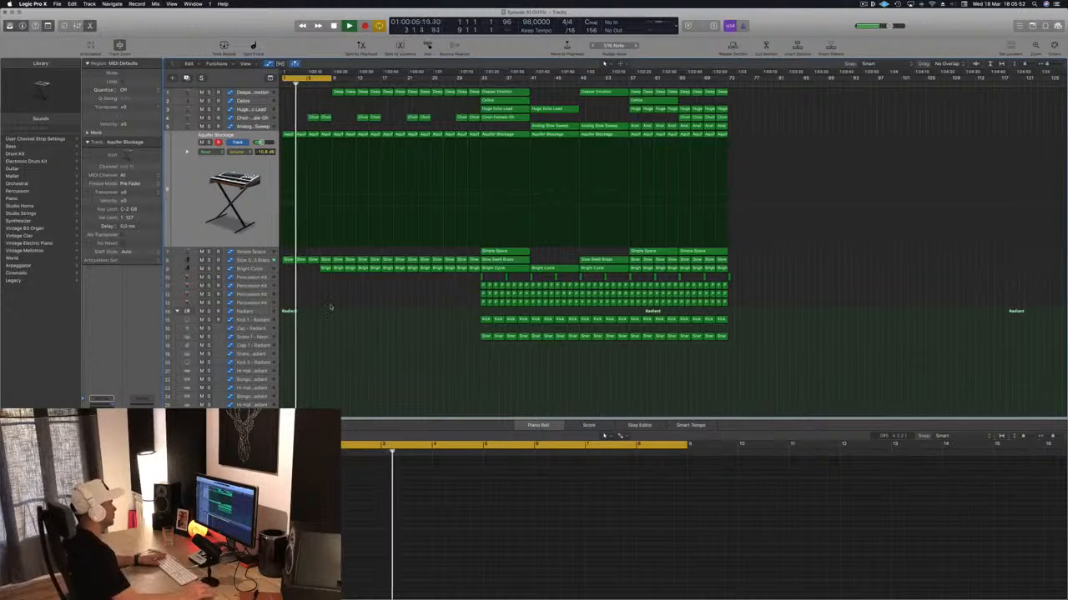
pyautogui.press('space')
pyautogui.click(257, 205)
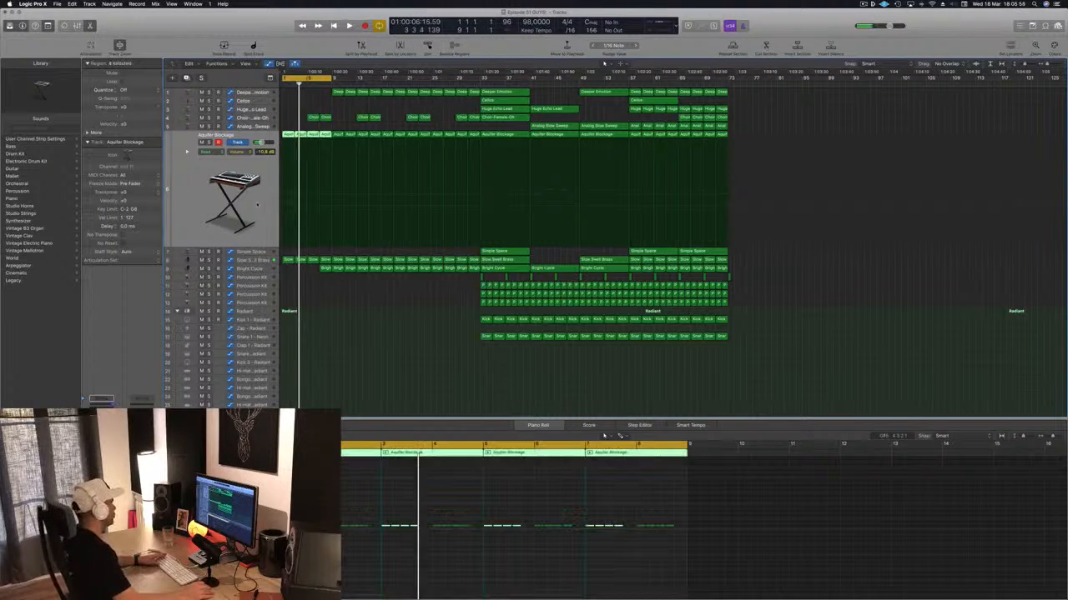
pyautogui.press('s')
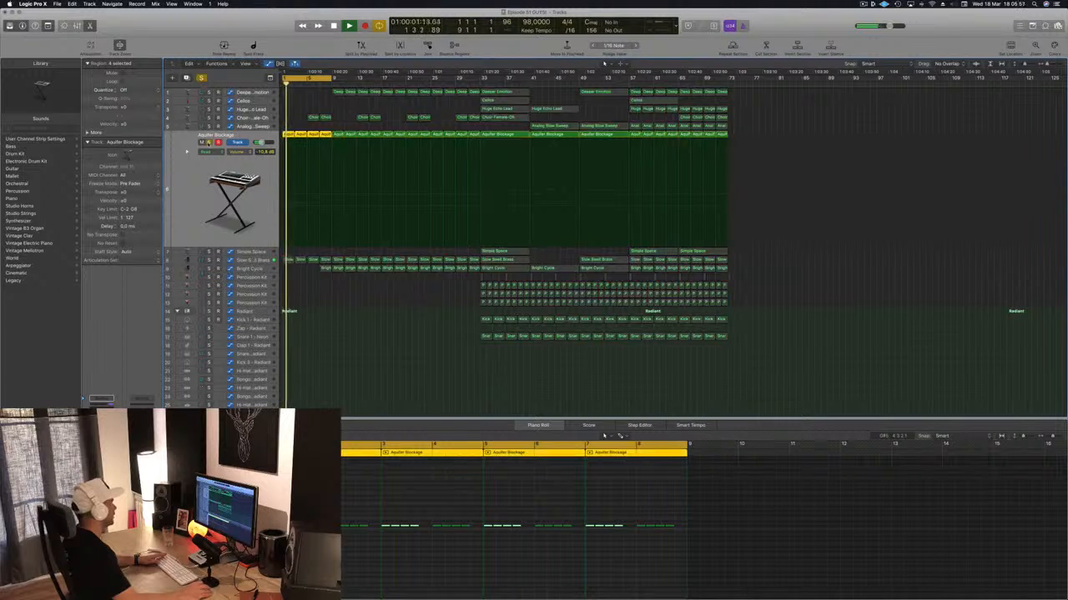
pyautogui.press('s')
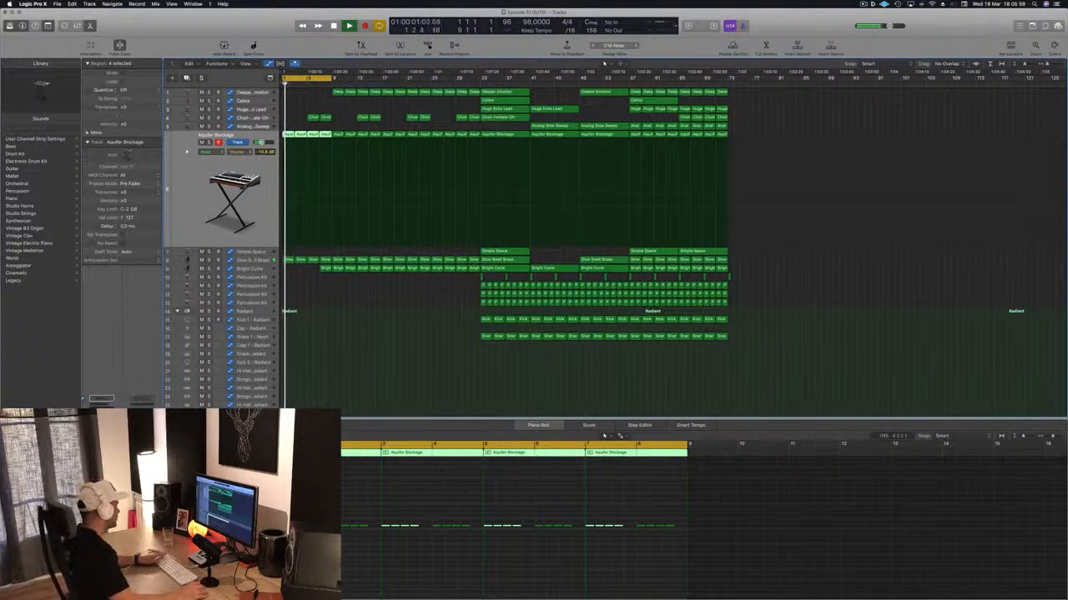
# - Adjust the Aqua Stretch, Aqua Size and FX Blend controls in the Aquifer Blockage track's Alchemy instrument during playback
pyautogui.press('v')
pyautogui.moveTo(276, 34); pyautogui.dragTo(643, 110)
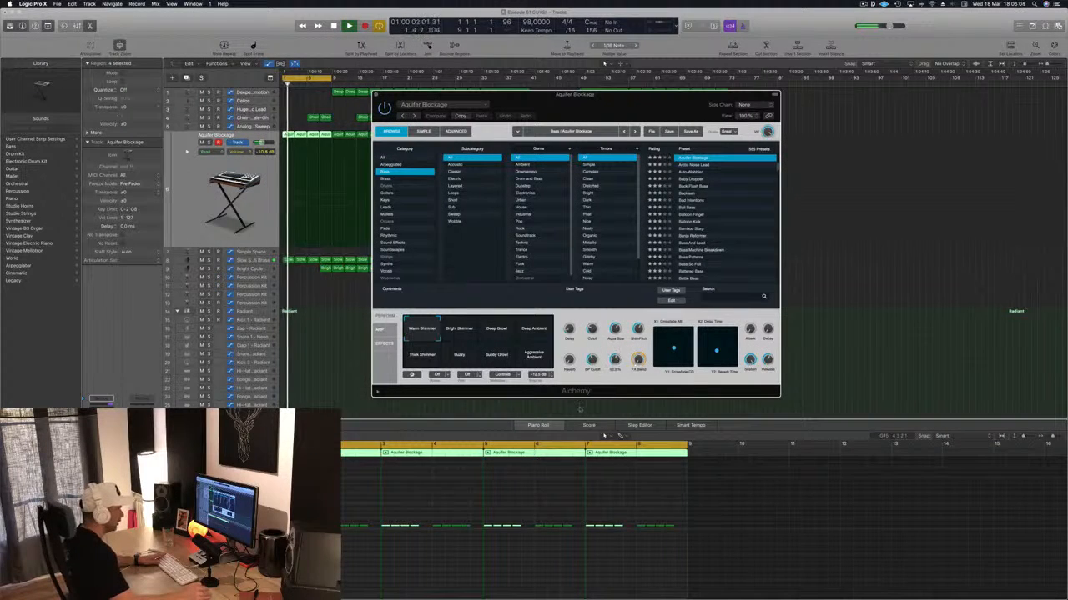
pyautogui.moveTo(616, 358); pyautogui.dragTo(613, 379)
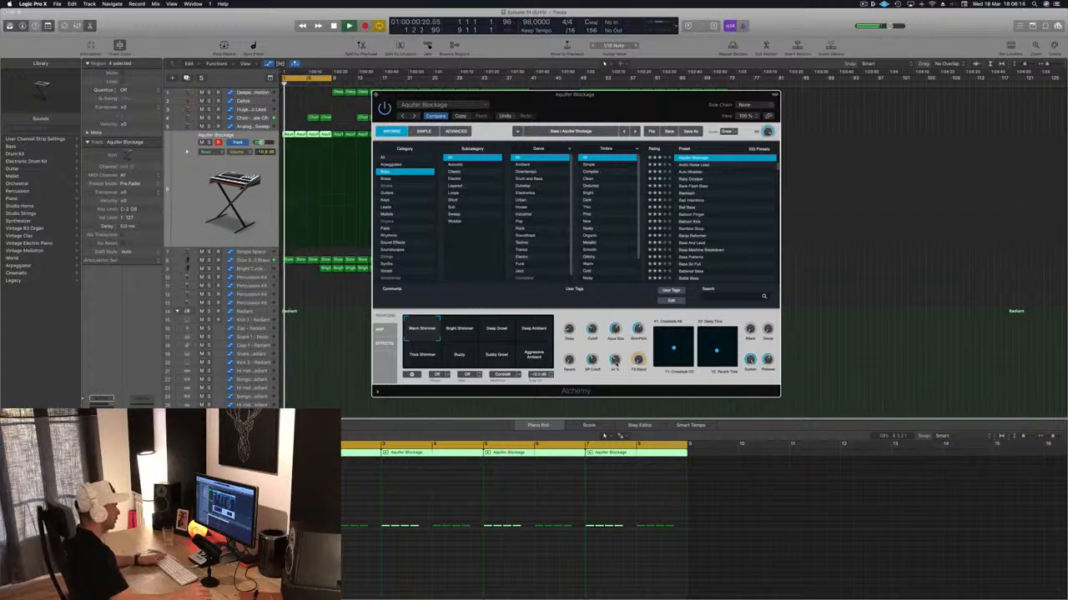
pyautogui.moveTo(625, 123); pyautogui.dragTo(777, 110)
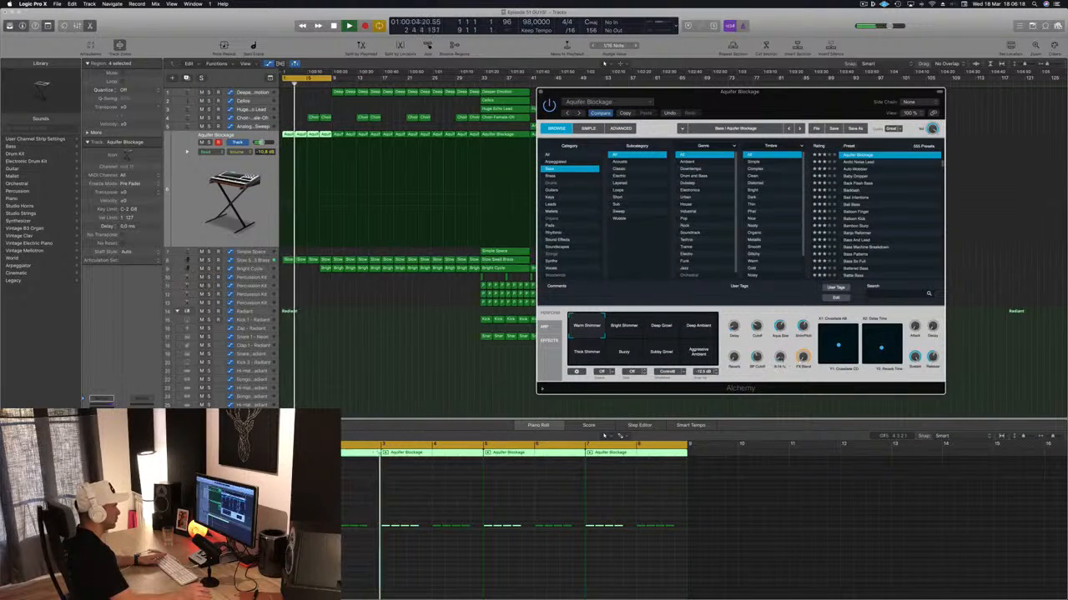
pyautogui.press('r')
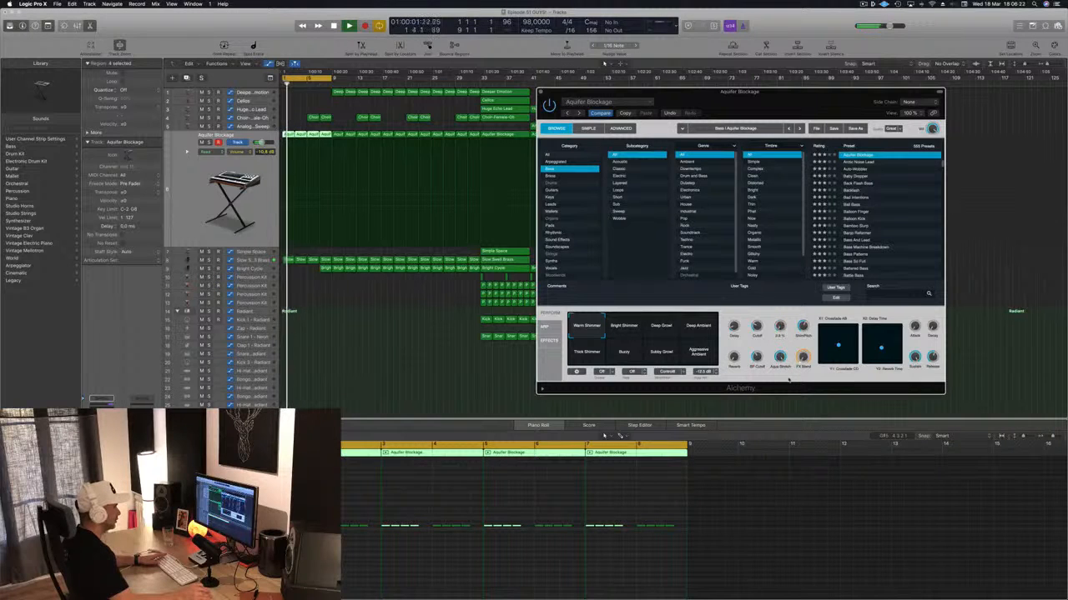
pyautogui.moveTo(804, 109); pyautogui.dragTo(787, 152)
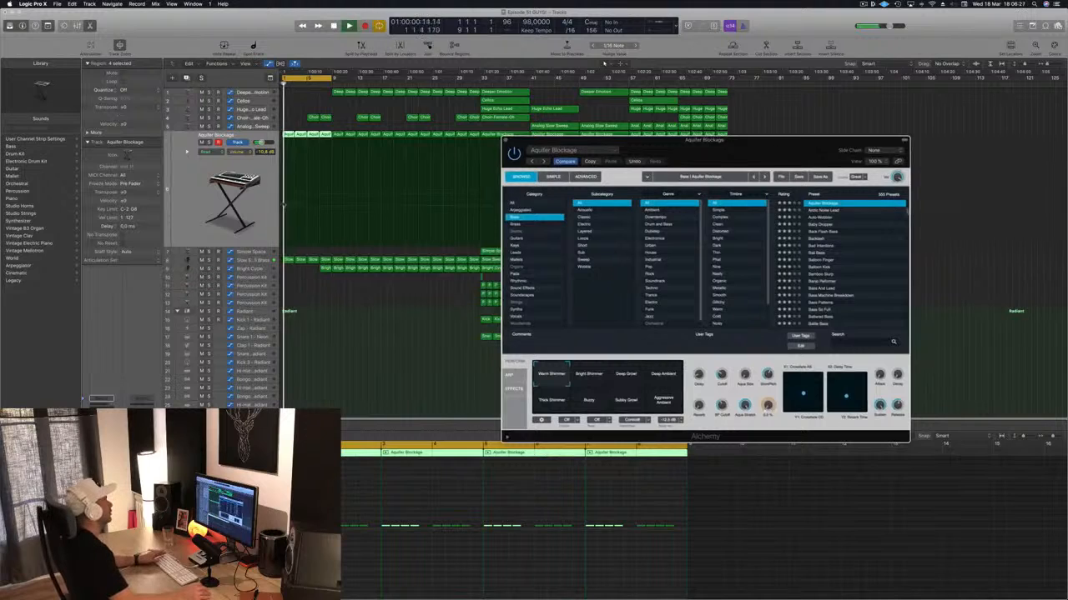
pyautogui.click(283, 84)
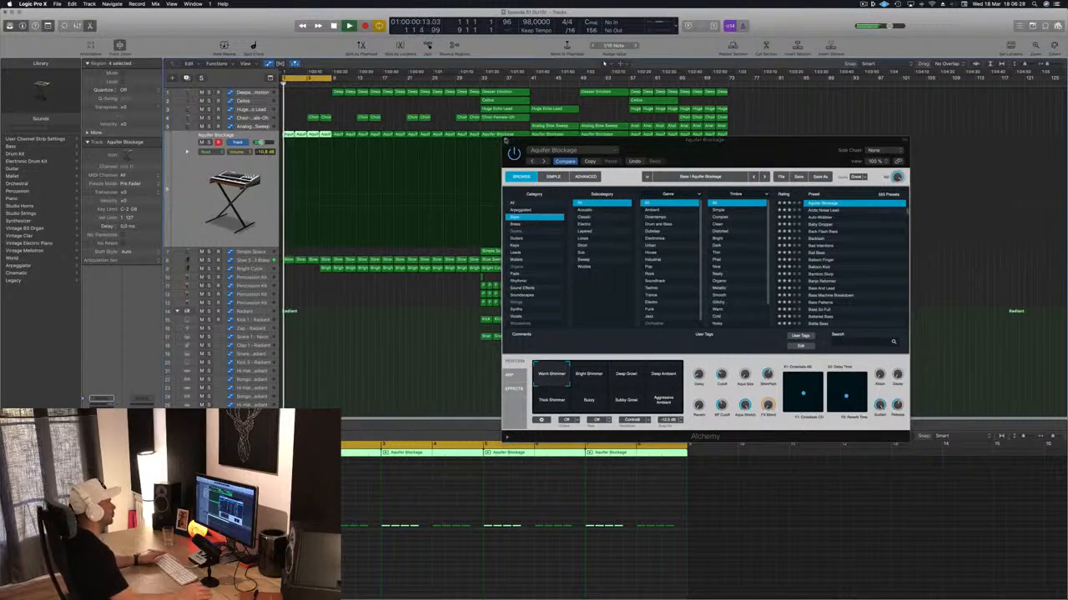
pyautogui.click(506, 142)
# - Remove the Bright Cycle regions before bar 13 and the Choir-Female-Oh regions in bars 5 to 8
pyautogui.click(255, 118)
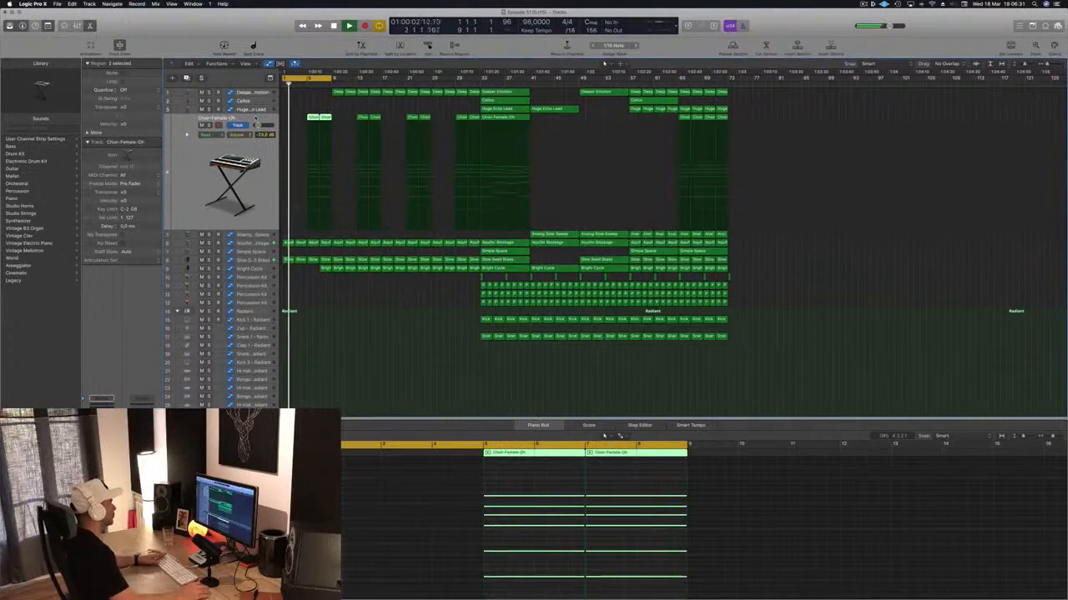
pyautogui.scroll(3, 307, 319)
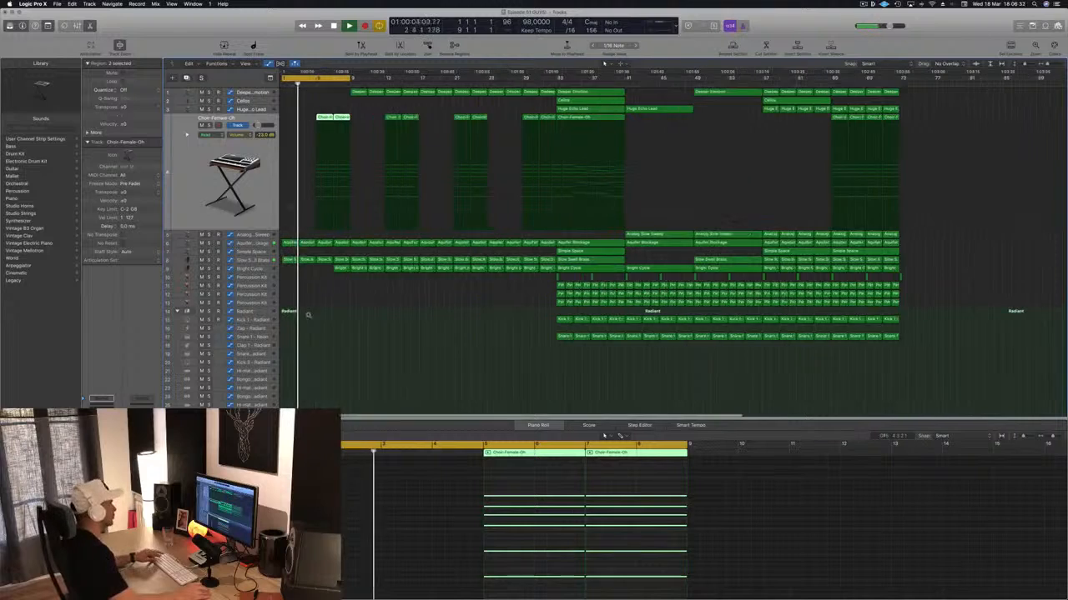
pyautogui.click(331, 269)
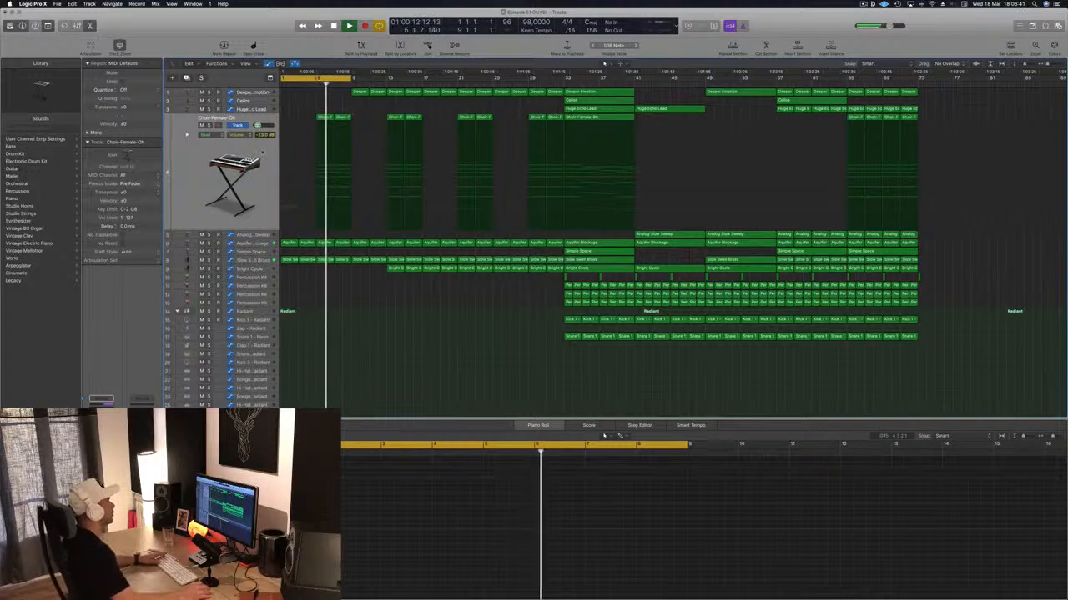
pyautogui.moveTo(302, 108); pyautogui.dragTo(341, 119)
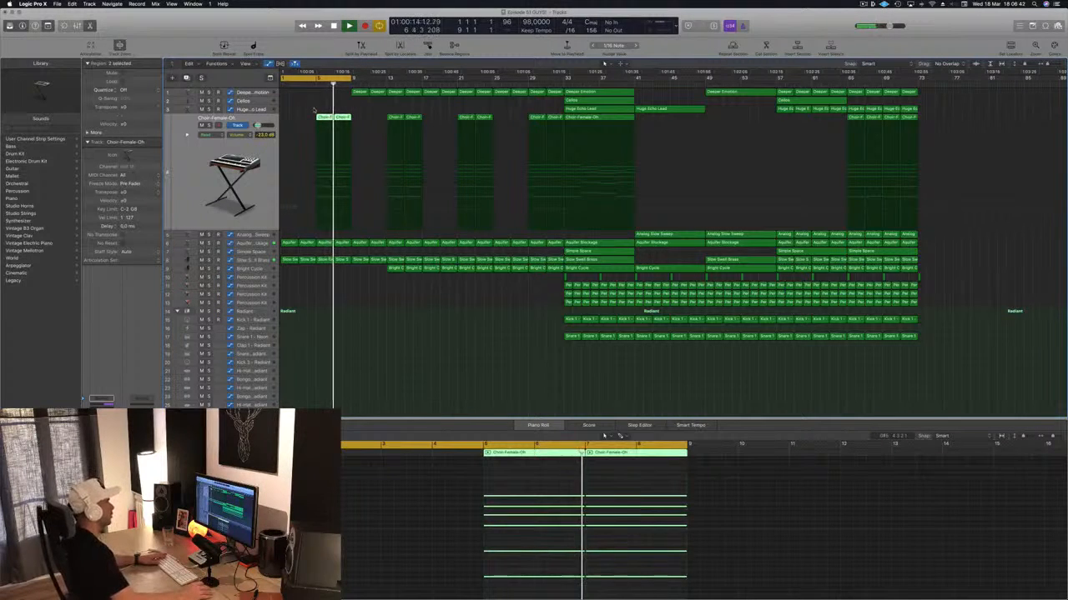
pyautogui.press('Delete')
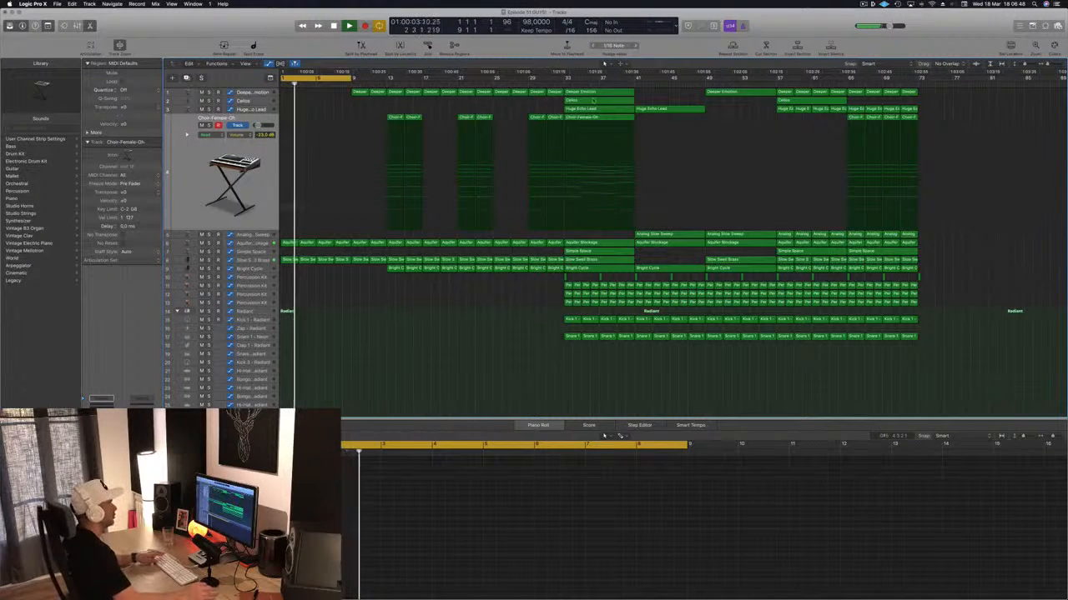
# - Copy the Cellos region from bar 33 to bar 5 and remove the Deeper Emotion regions in bars 9 to 16
pyautogui.click(593, 101)
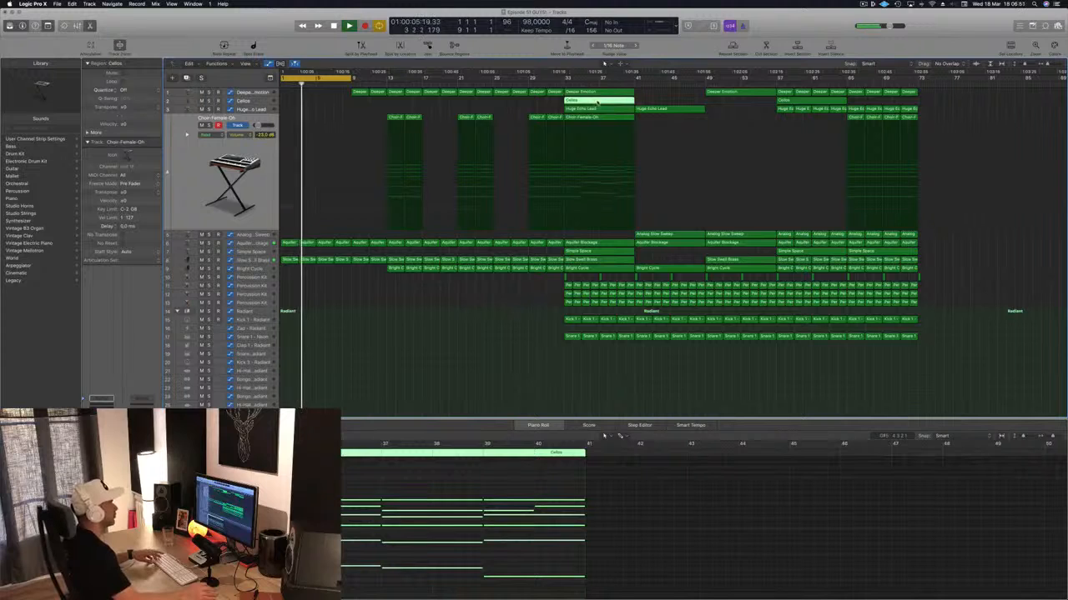
pyautogui.moveTo(598, 102); pyautogui.dragTo(335, 104)
pyautogui.press('Delete')
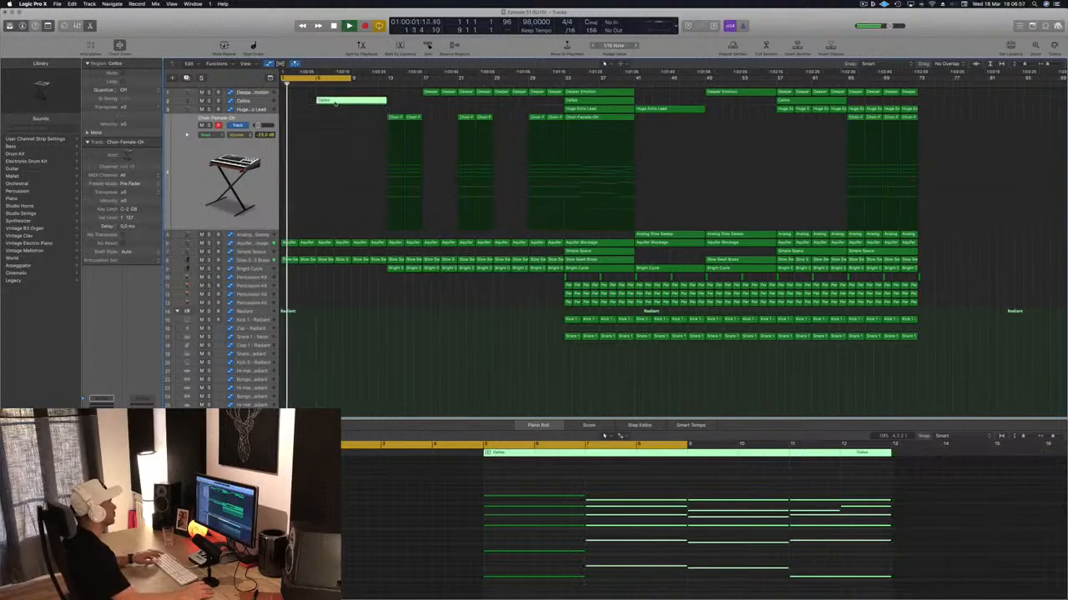
# - Cut the copied Cellos region down to its first two bars and duplicate it at bar 7
pyautogui.click(334, 101)
pyautogui.press('Delete')
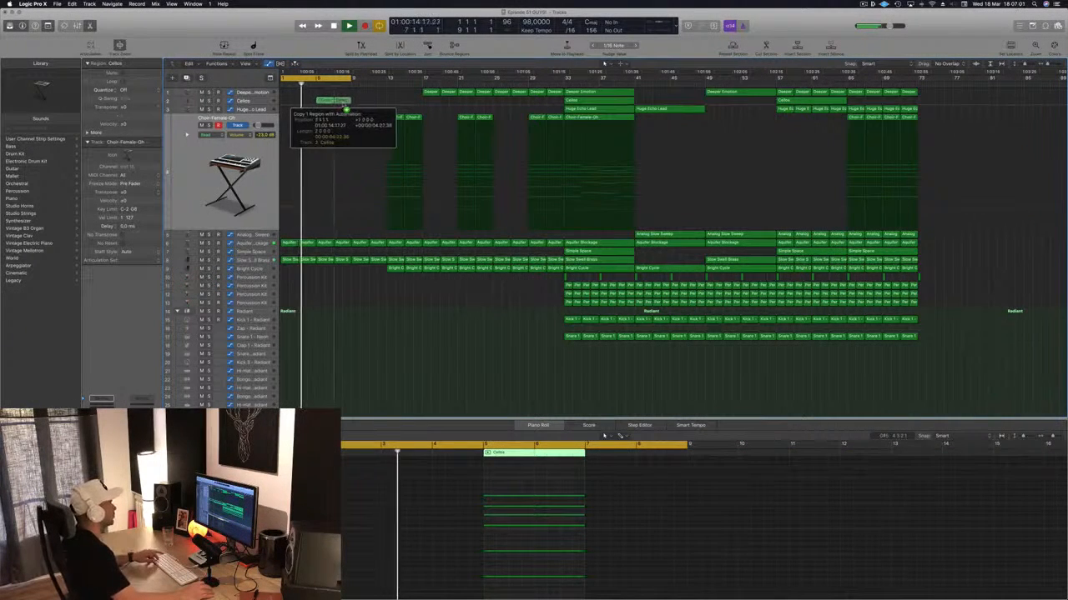
pyautogui.press('super+z')
# - Lower the Cellos volume automation around bars 5 to 8 and delete the two short Cellos regions there
pyautogui.click(265, 101)
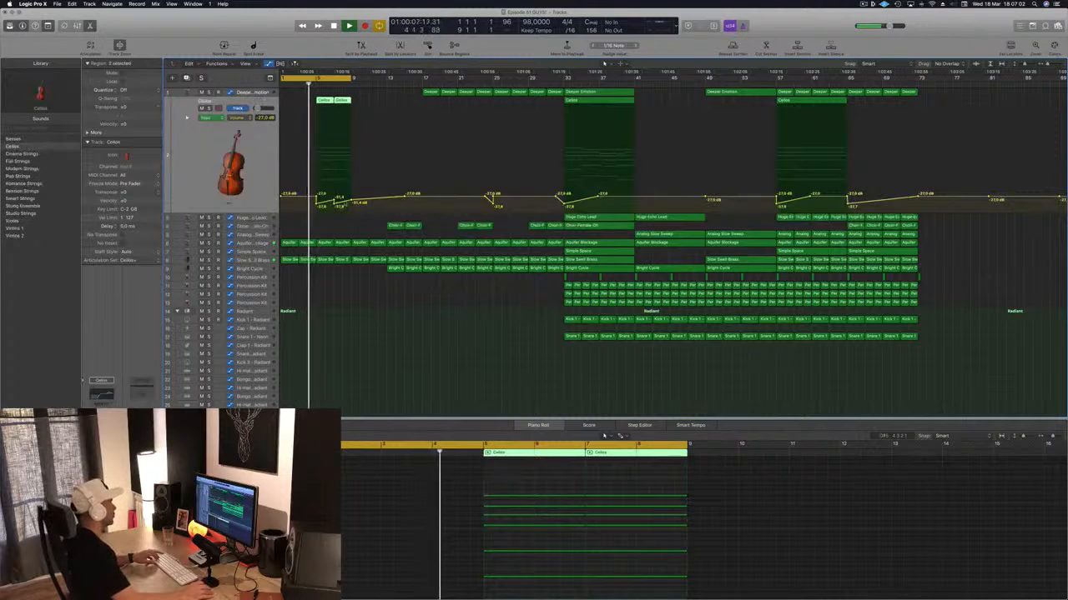
pyautogui.moveTo(335, 203); pyautogui.dragTo(359, 211)
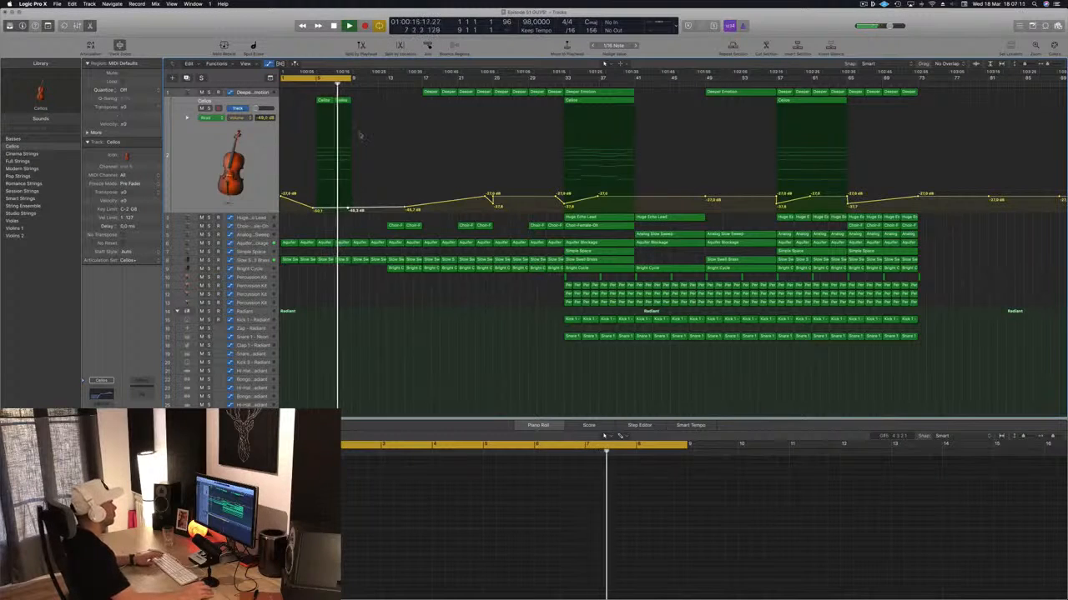
pyautogui.press('Delete')
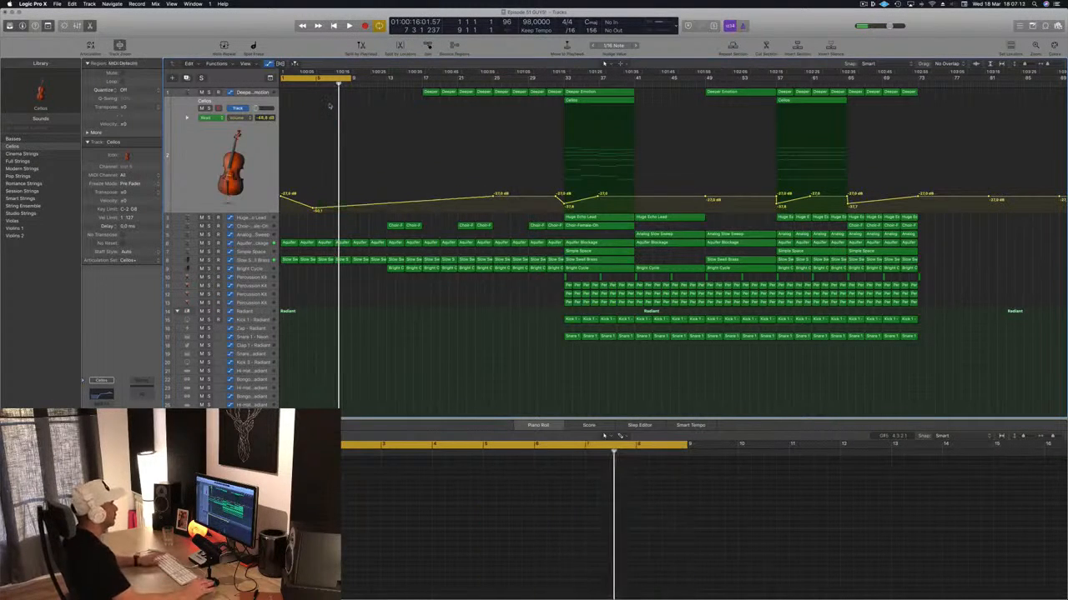
# - Copy the Huge Echo Lead region from bar 33 to bar 5 and cut the copy down to its first two bars
pyautogui.click(596, 219)
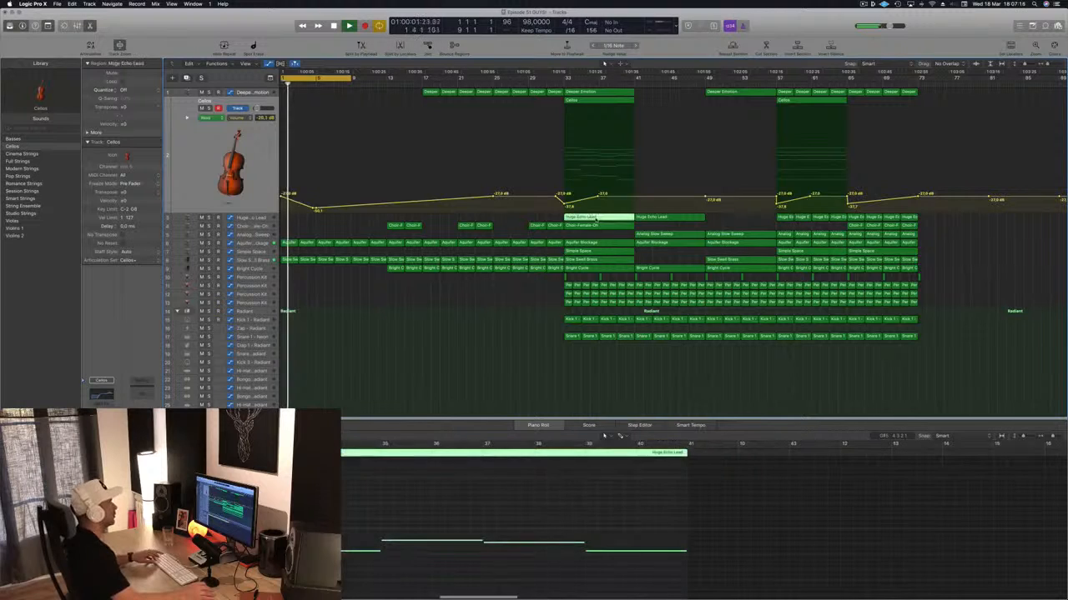
pyautogui.moveTo(601, 219); pyautogui.dragTo(356, 220)
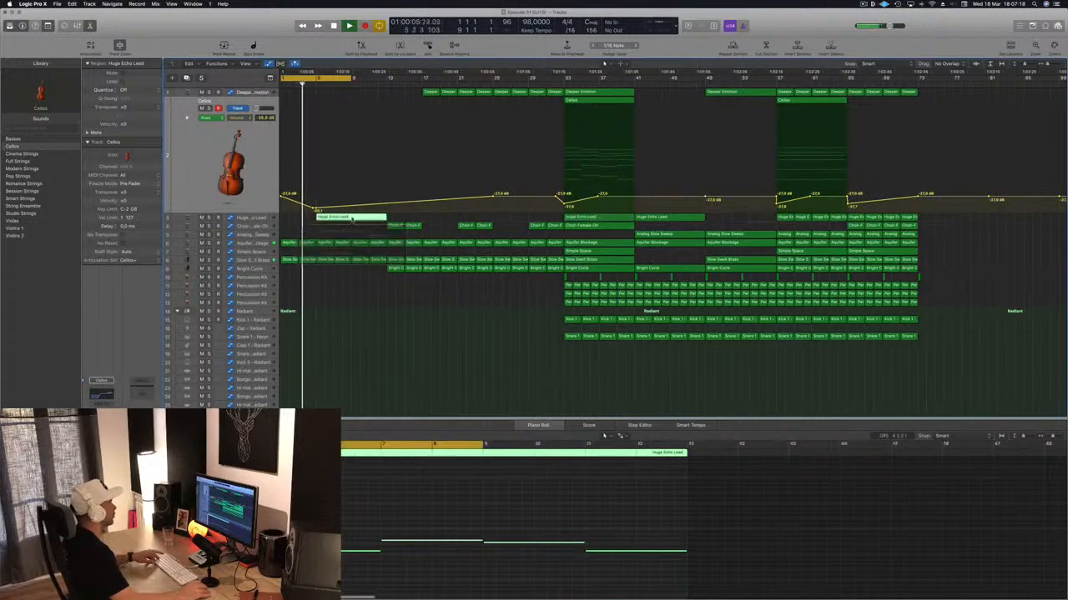
pyautogui.keyDown('super'); pyautogui.doubleClick(335, 218); pyautogui.keyUp('super')
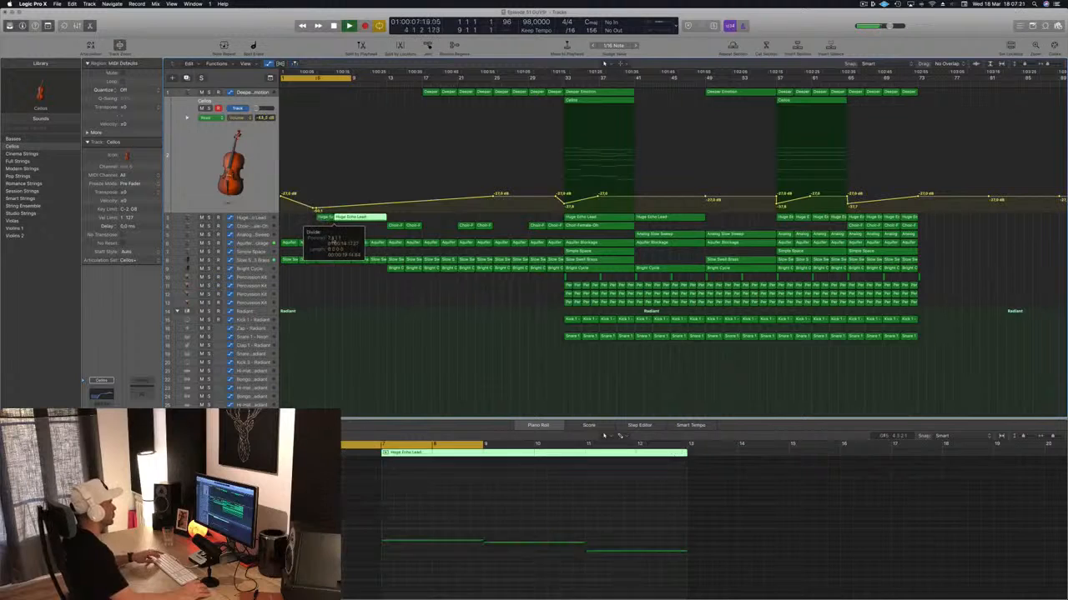
pyautogui.press('Delete')
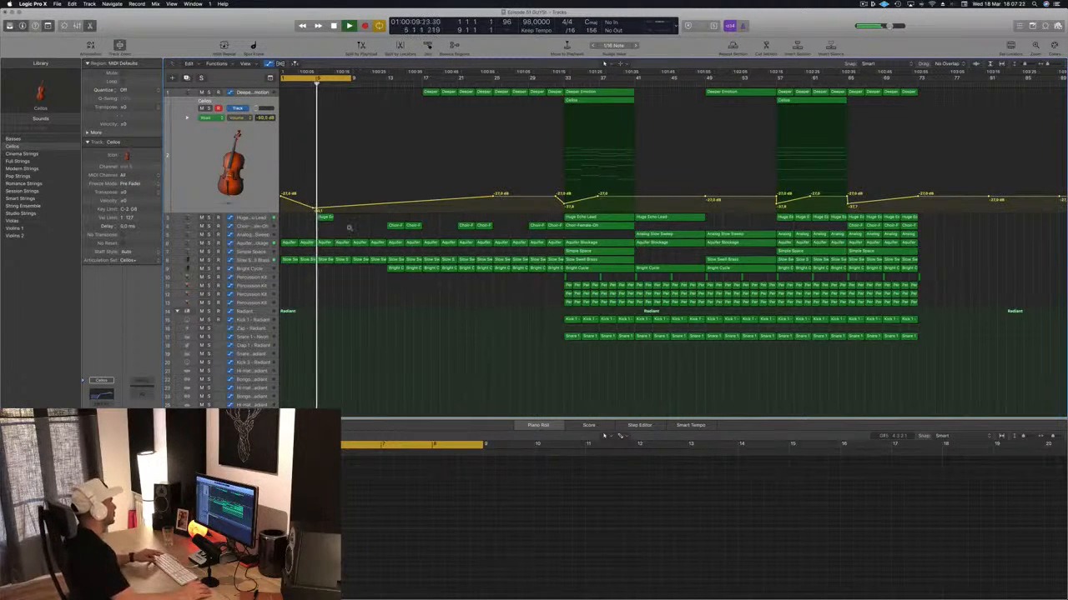
pyautogui.press('super+Left')
# - Duplicate the two-bar Huge Echo Lead region at bar 9 and play the intro from the beginning
pyautogui.click(317, 218)
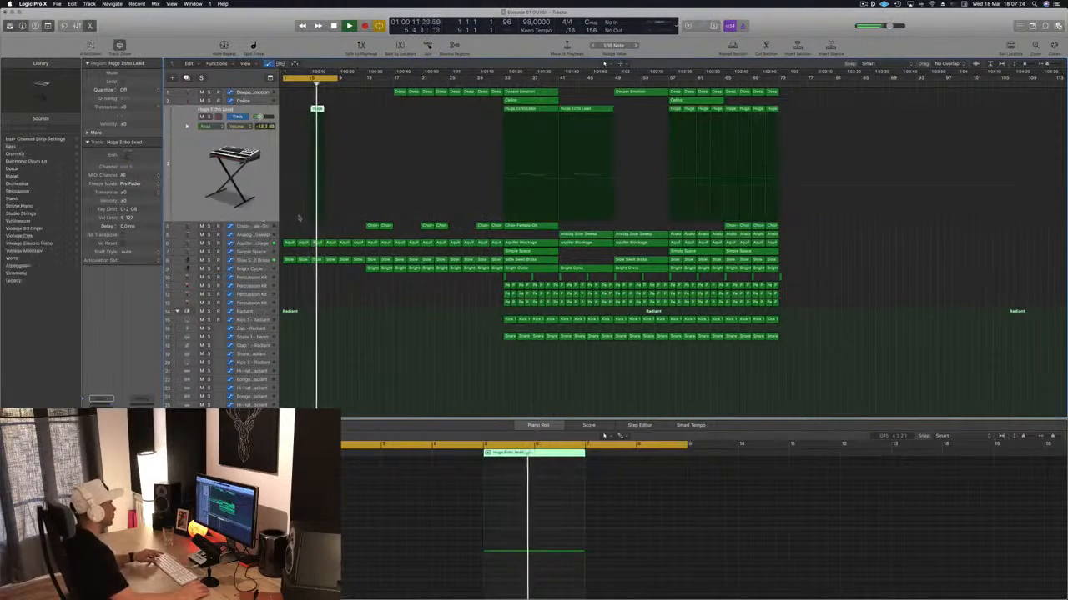
pyautogui.press('super+Right')
pyautogui.press('super+Right')
pyautogui.press('super+Left')
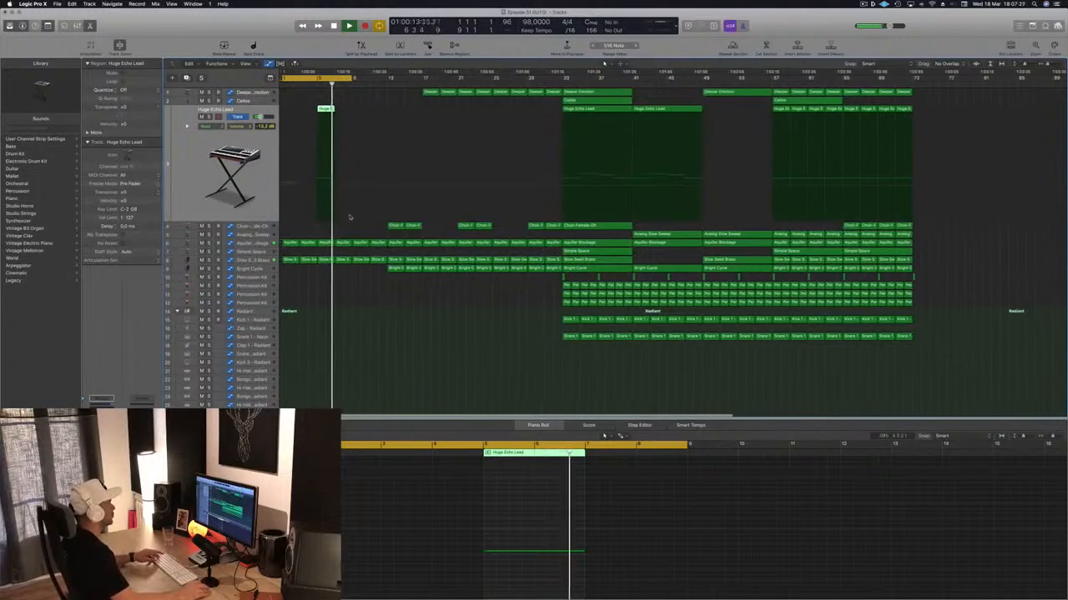
pyautogui.press('super+Left')
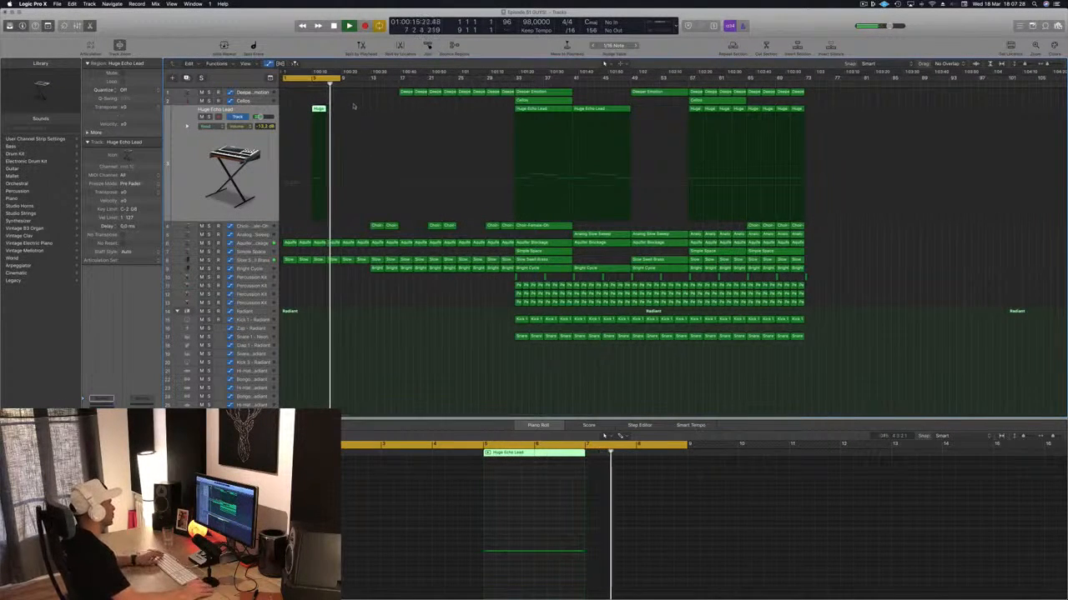
pyautogui.press('Return')
pyautogui.moveTo(318, 112); pyautogui.dragTo(350, 116)
pyautogui.press('space')
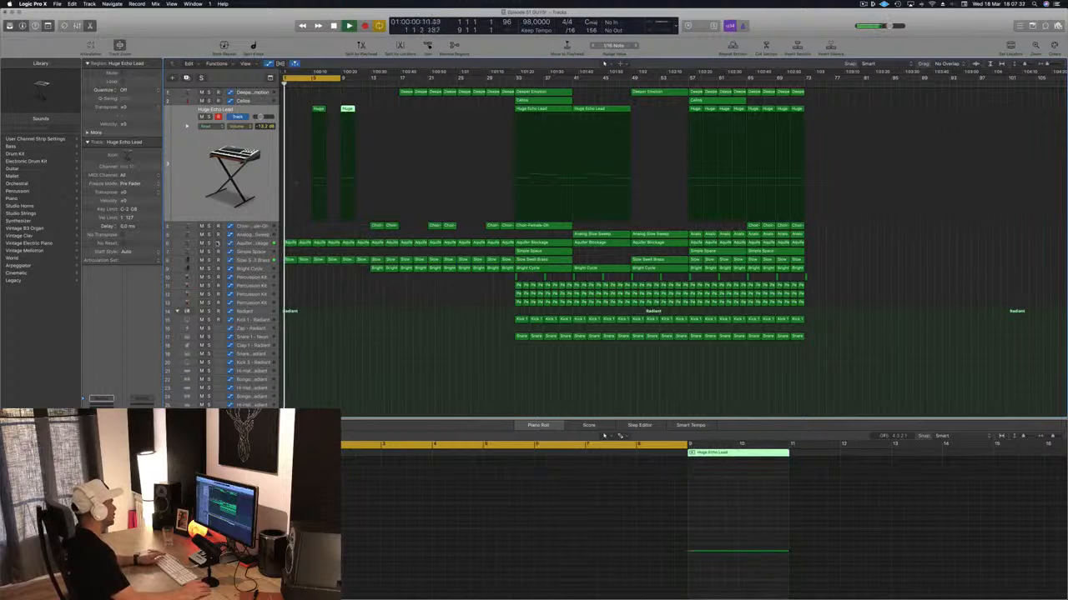
# - Check the Slow Swell Brass track briefly in solo and open its Retro Synth instrument
pyautogui.click(209, 261)
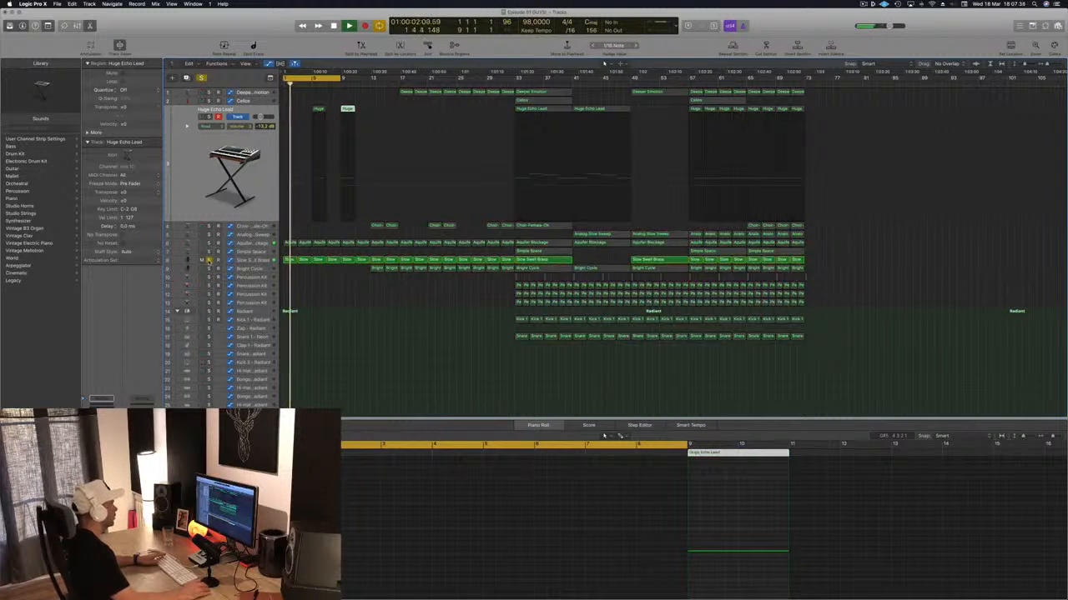
pyautogui.click(208, 261)
pyautogui.click(252, 258)
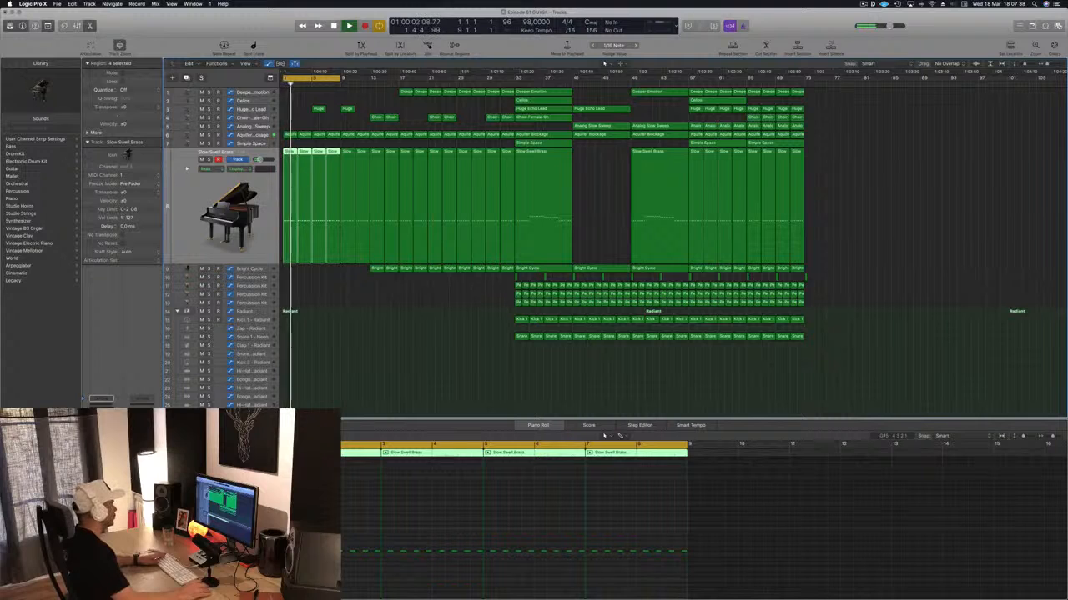
pyautogui.press('v')
pyautogui.press('Return')
pyautogui.moveTo(250, 35); pyautogui.dragTo(793, 119)
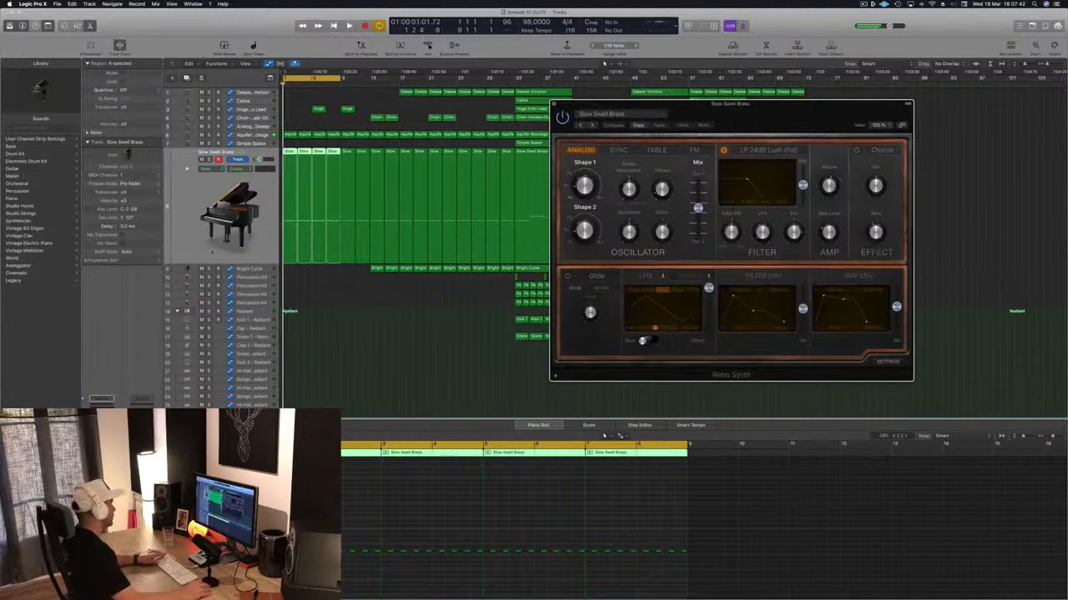
# - Enable the high-cut filter in the Slow Swell Brass Channel EQ at 680 Hz with a 48 dB/Oct slope
pyautogui.press('v')
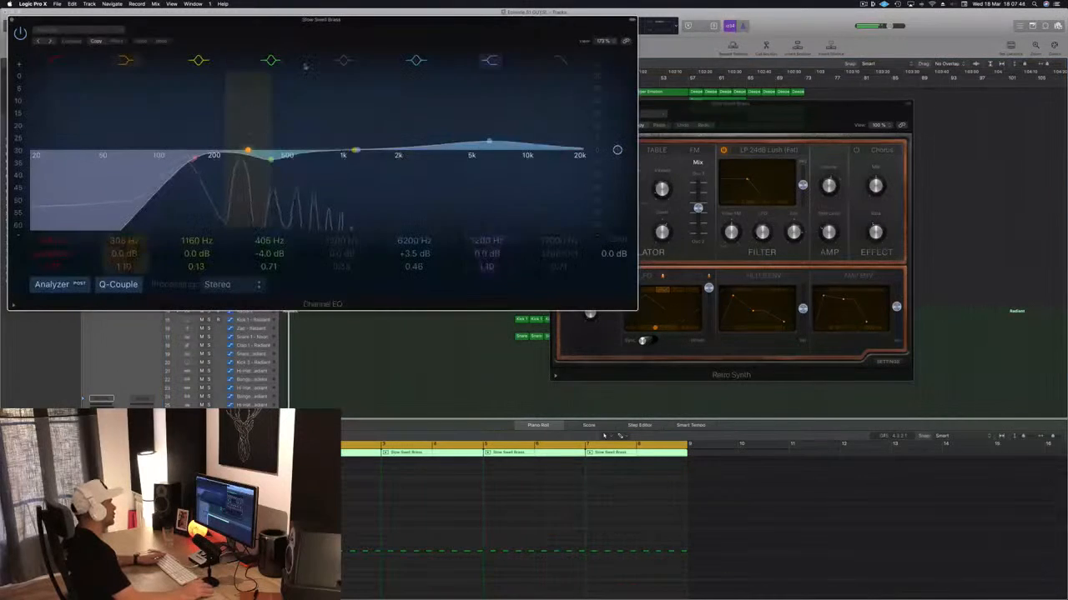
pyautogui.moveTo(311, 21); pyautogui.dragTo(496, 50)
pyautogui.click(746, 89)
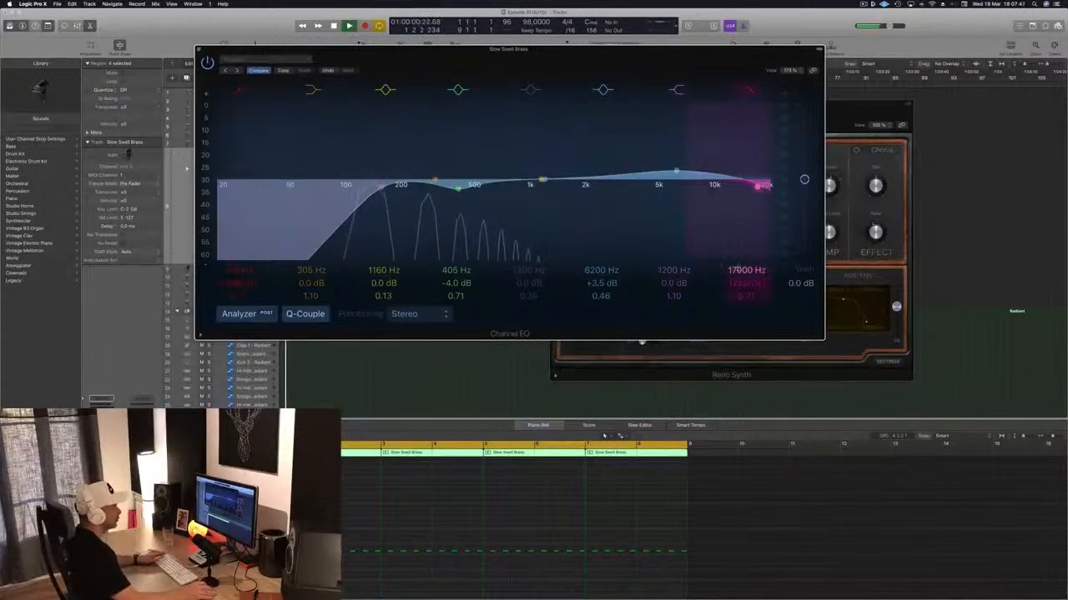
pyautogui.click(746, 296)
pyautogui.moveTo(745, 284); pyautogui.dragTo(746, 325)
pyautogui.moveTo(598, 65); pyautogui.dragTo(810, 150)
# - Switch the Slow Swell Brass track to Touch automation, record a short high-cut frequency move during playback and close the Channel EQ
pyautogui.click(184, 237)
pyautogui.press('space')
pyautogui.press('space')
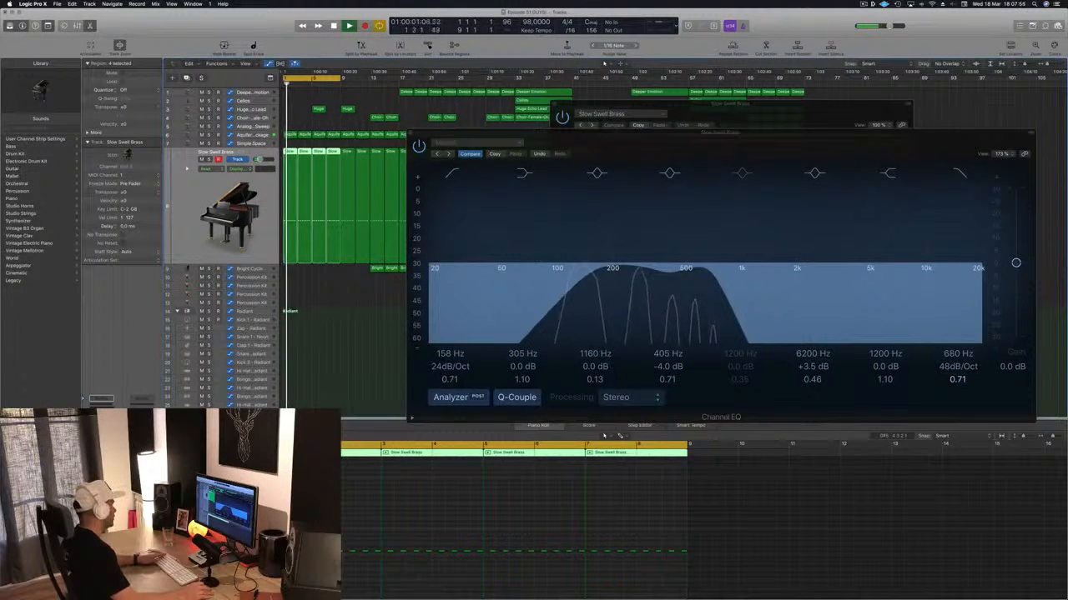
pyautogui.press('space')
pyautogui.press('space')
pyautogui.moveTo(711, 270); pyautogui.dragTo(729, 271)
pyautogui.press('space')
pyautogui.press('space')
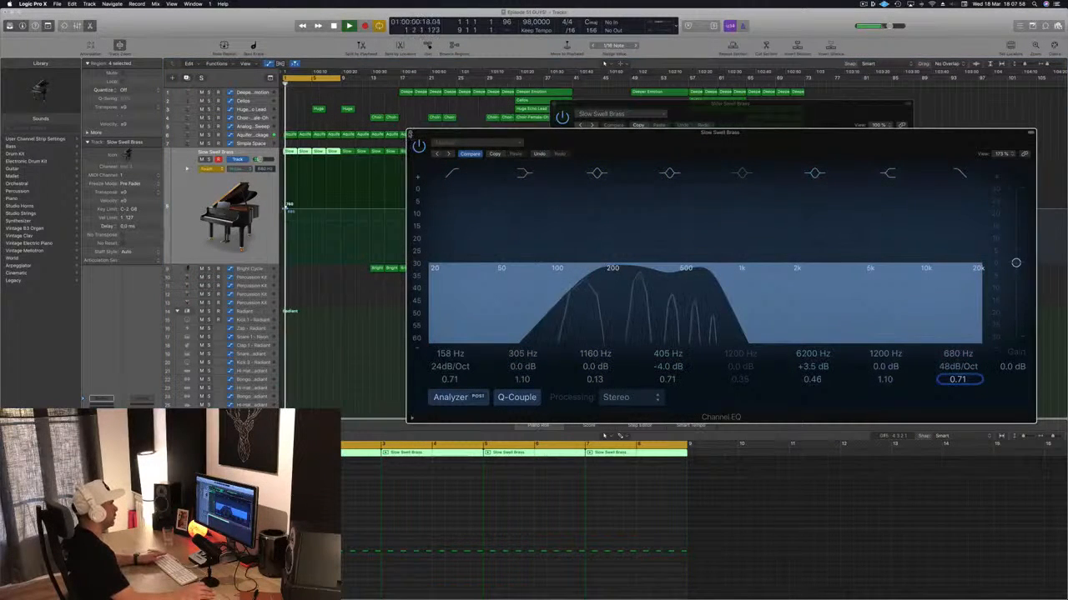
pyautogui.click(411, 133)
# - Draw a high-cut frequency ramp from bar 1 up to about 1140 Hz at bar 9 and return the track's automation to Read mode
pyautogui.click(289, 205)
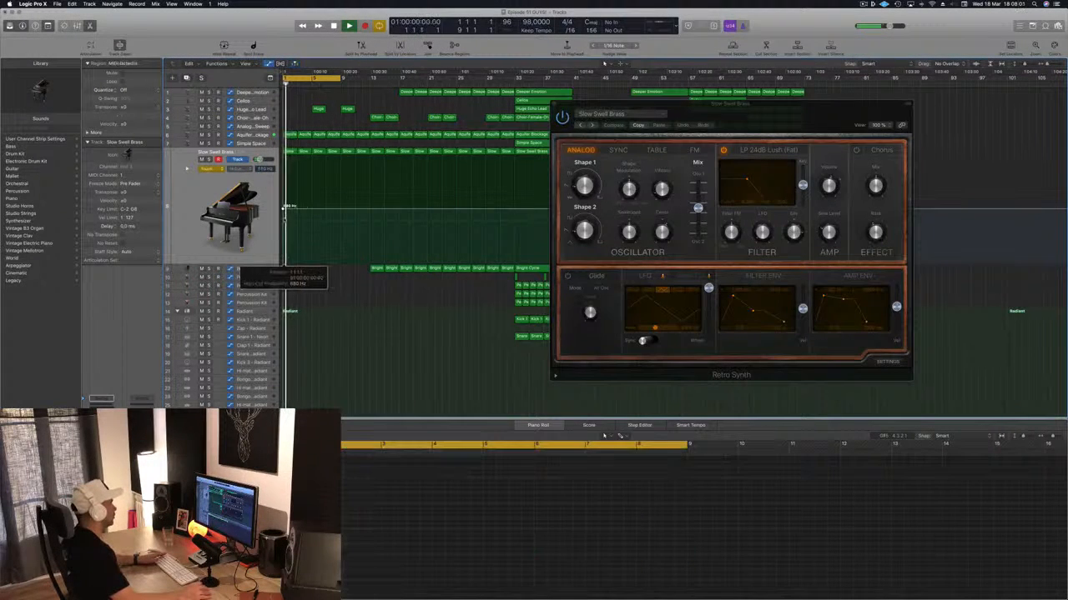
pyautogui.moveTo(285, 206); pyautogui.dragTo(341, 200)
pyautogui.click(213, 169)
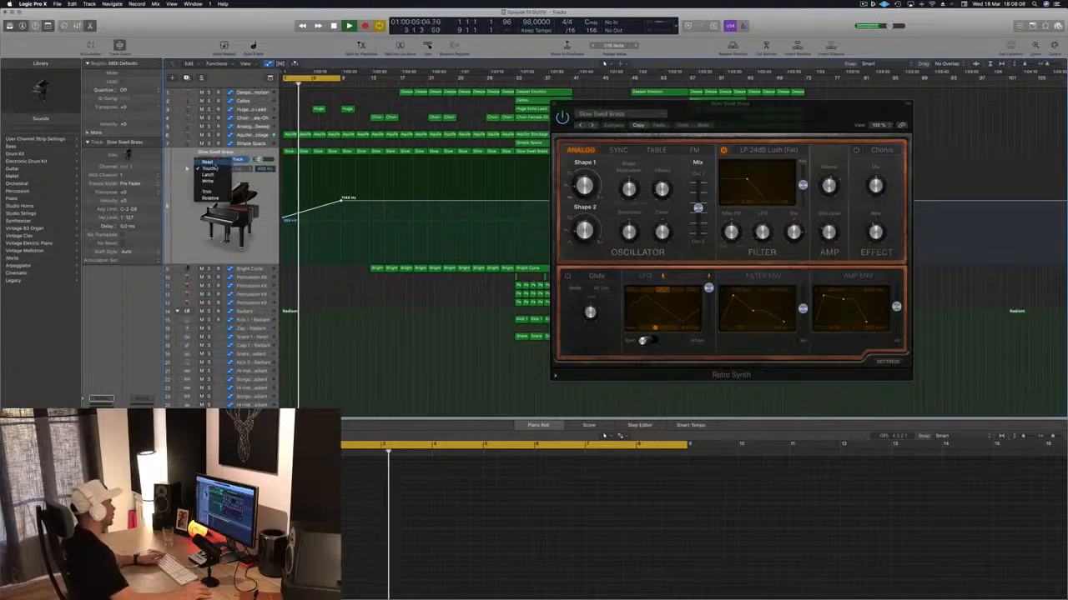
pyautogui.click(206, 162)
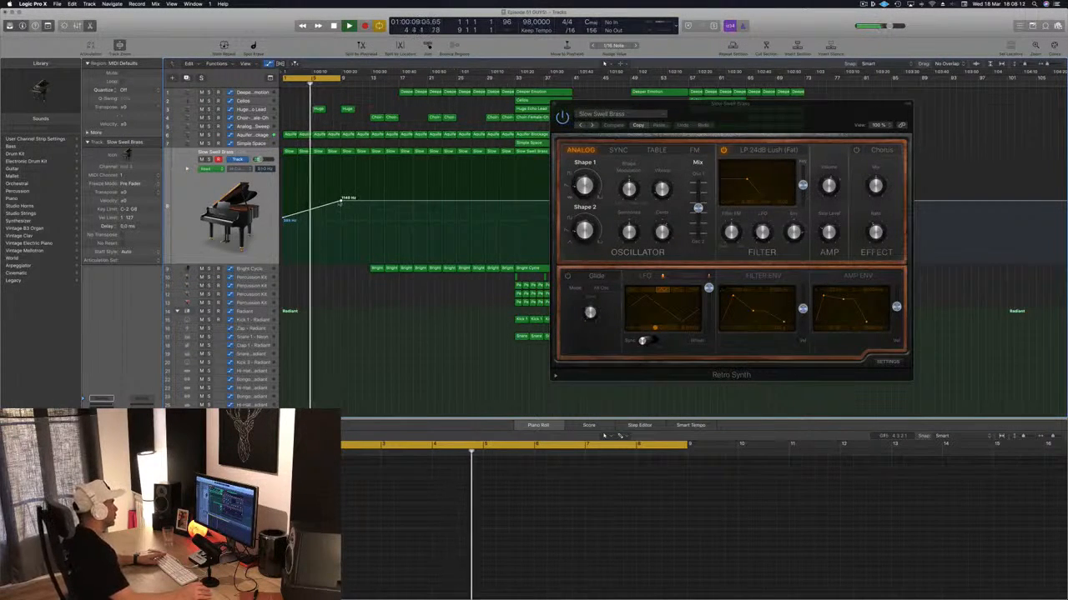
# - Set the Slow Swell Brass high-cut automation point near bar 9 at 1140 Hz and move the Retro Synth window clear of the arrangement
pyautogui.click(341, 201)
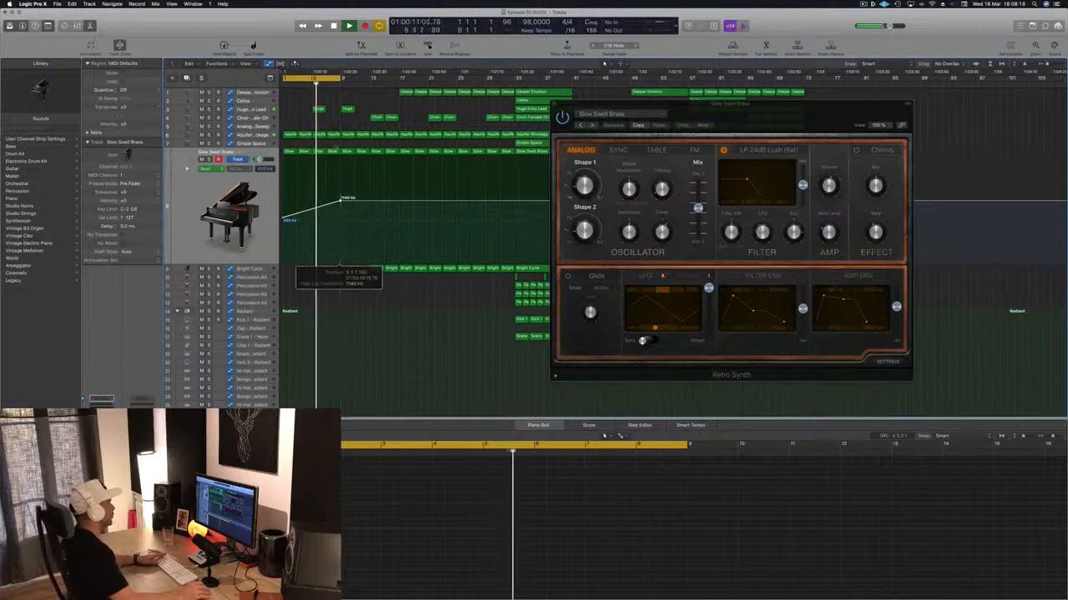
pyautogui.scroll(-2, 326, 120)
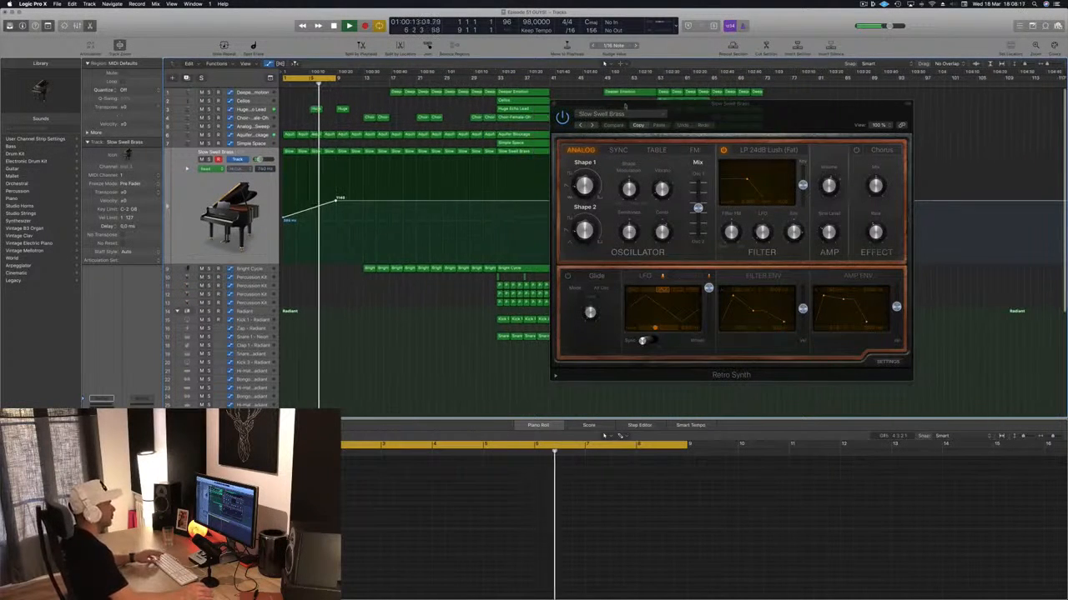
pyautogui.moveTo(627, 105); pyautogui.dragTo(876, 120)
pyautogui.press('space')
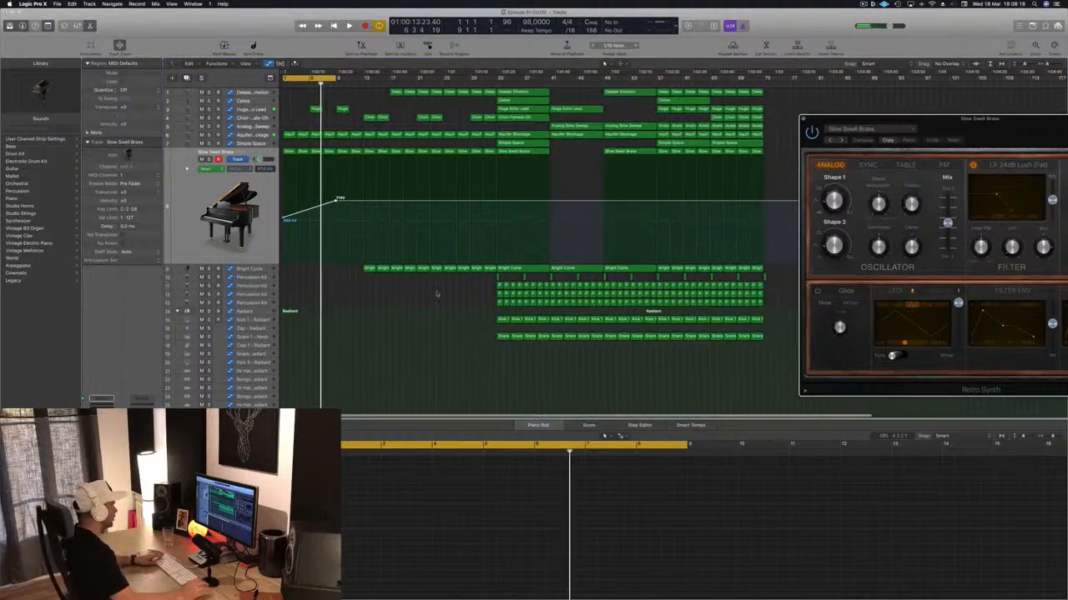
# - Try the first Percussion Kit region of track 10 at bar 1
pyautogui.click(498, 277)
pyautogui.moveTo(498, 277); pyautogui.dragTo(285, 277)
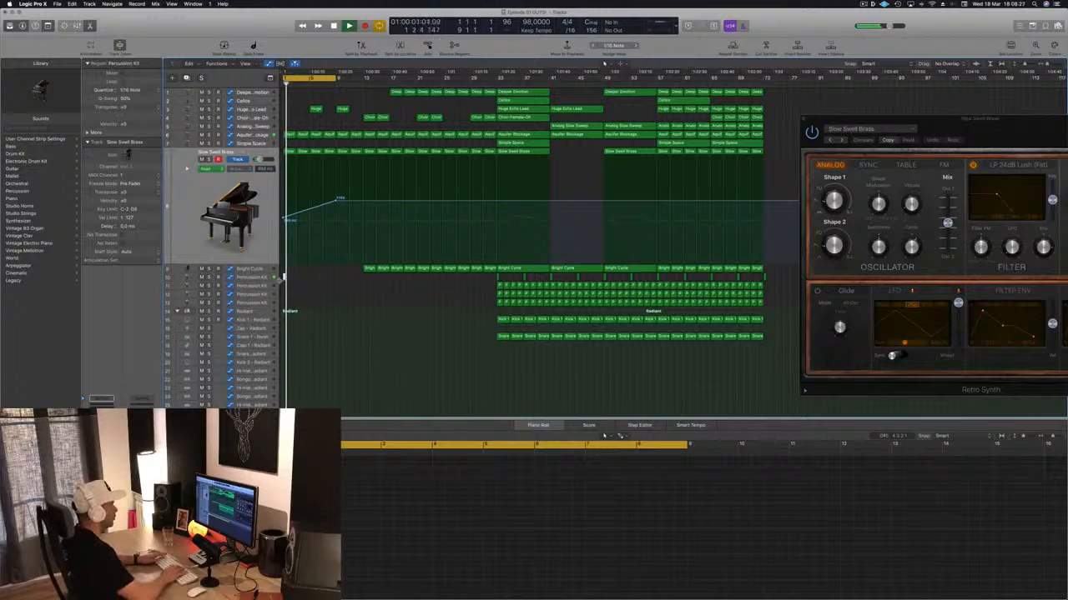
# - Look through the Radiant effects and shaker tracks and the Percussion Kit tracks for a part suited to the intro
pyautogui.scroll(-8, 296, 296)
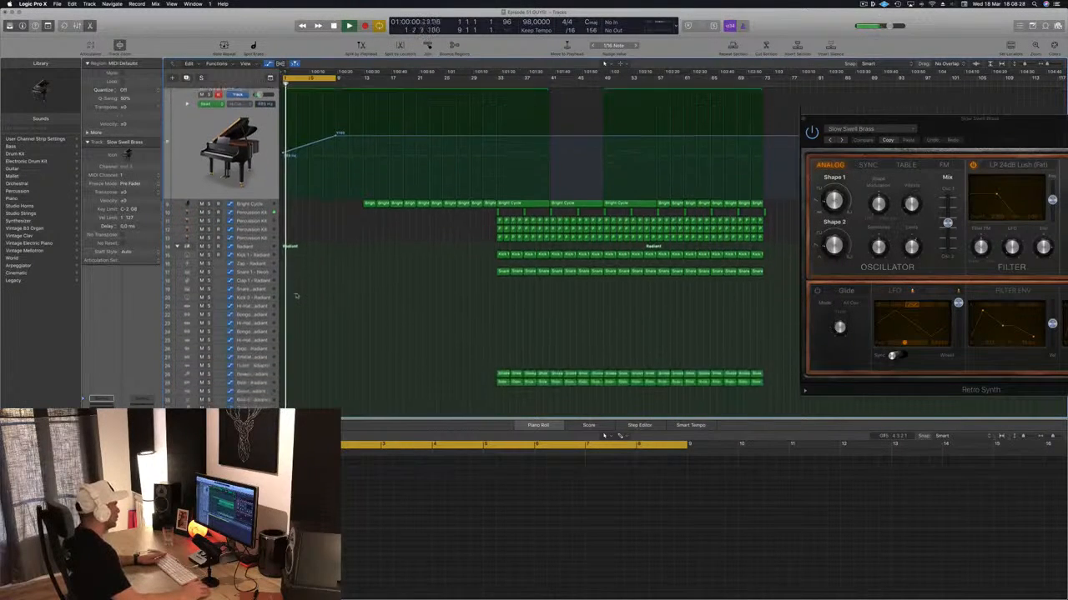
pyautogui.click(261, 337)
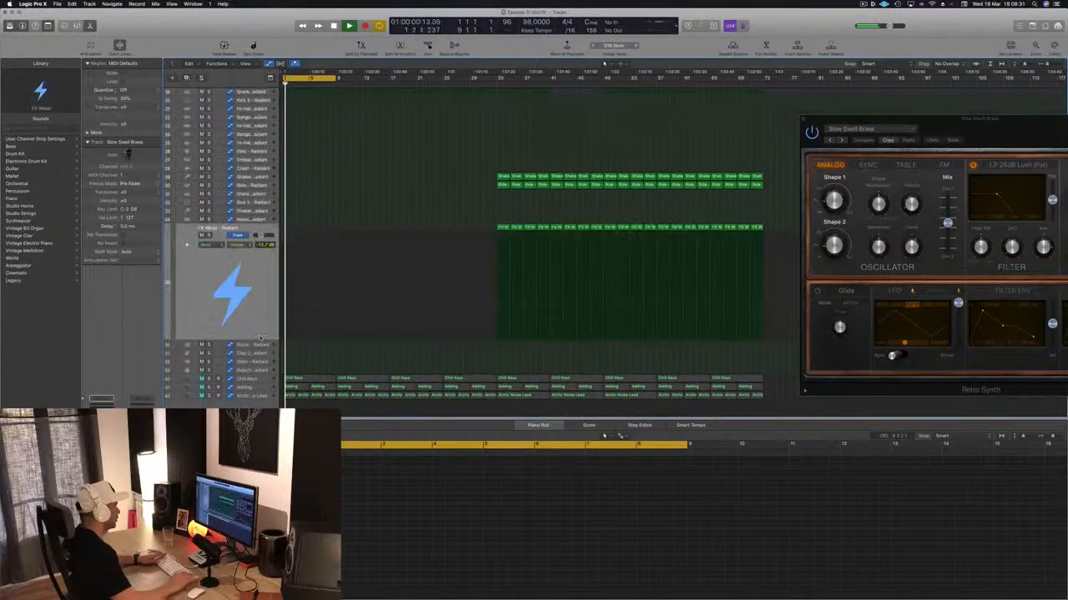
pyautogui.press('Up')
pyautogui.press('Up')
pyautogui.press('Up')
pyautogui.press('Up')
pyautogui.press('Up')
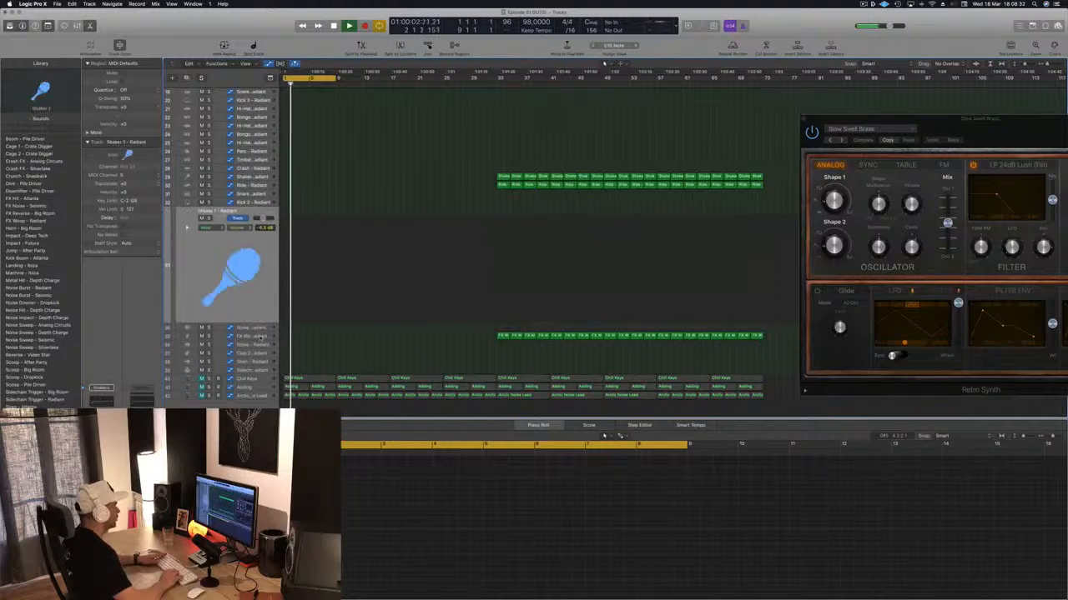
pyautogui.scroll(8, 261, 337)
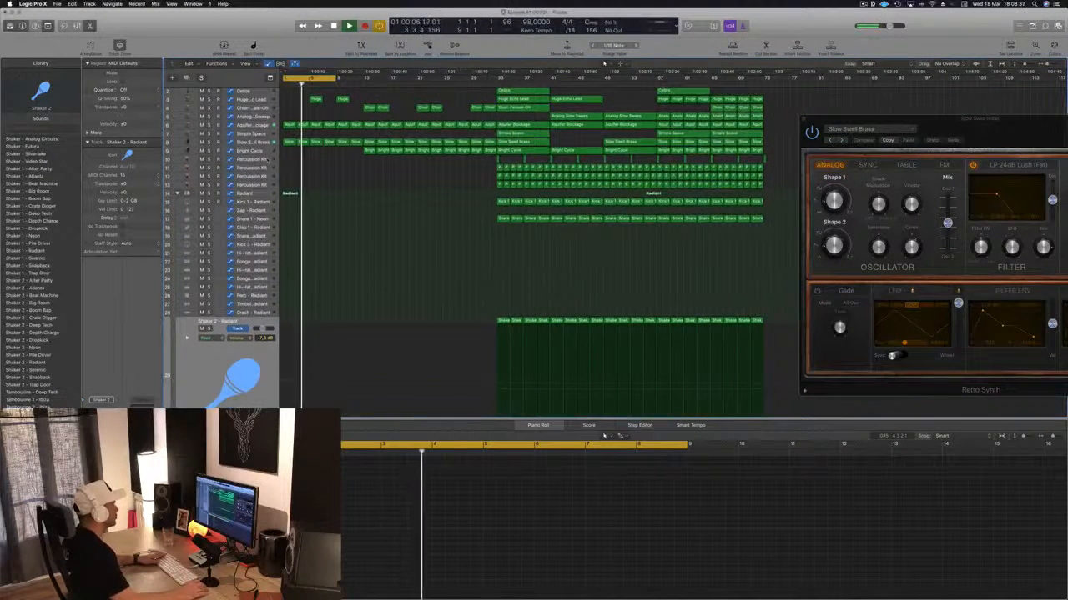
pyautogui.click(268, 160)
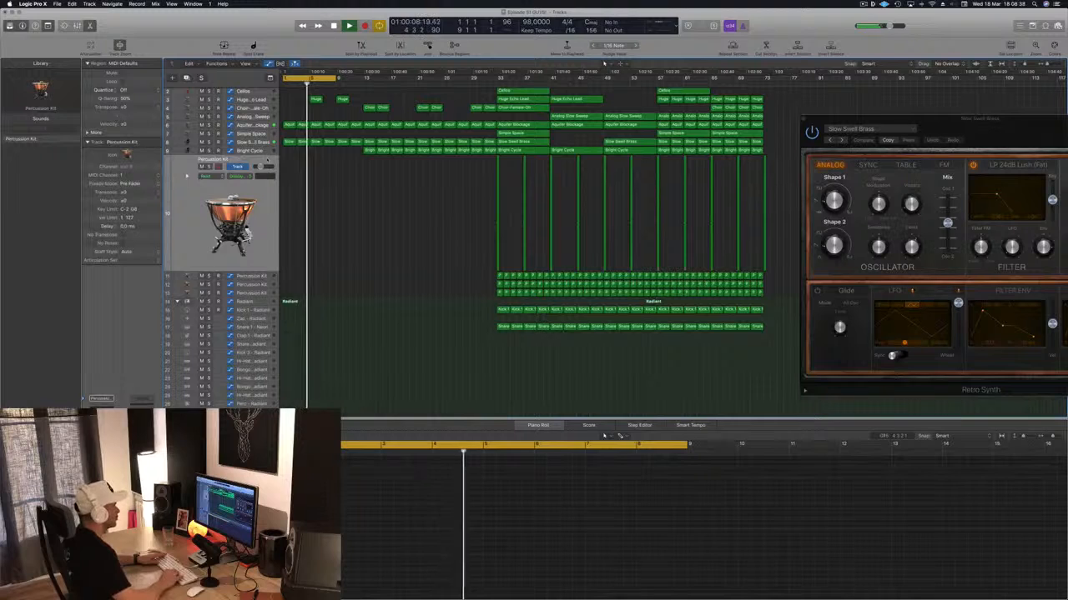
pyautogui.press('Down')
pyautogui.press('Down')
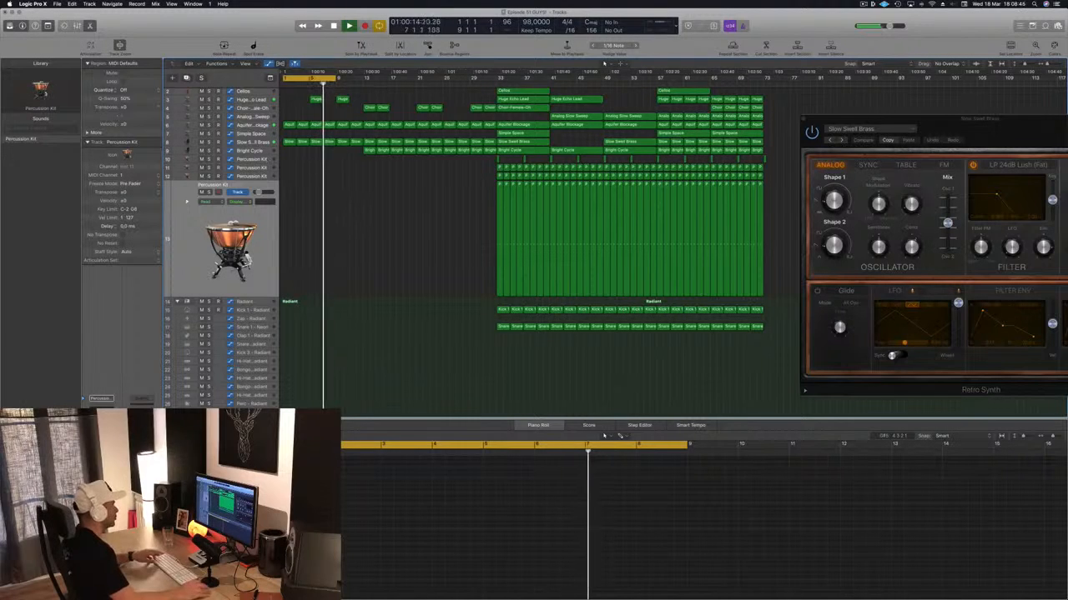
# - Move the first Percussion Kit region of track 13 from bar 33 to bar 5, audition it and delete it
pyautogui.moveTo(499, 209); pyautogui.dragTo(313, 185)
pyautogui.click(304, 84)
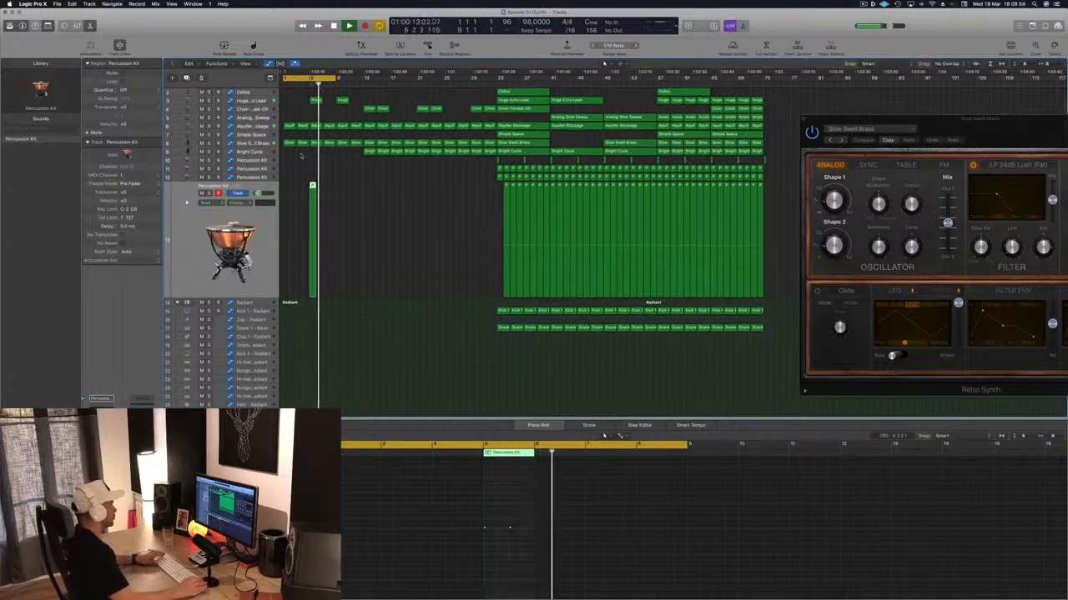
pyautogui.press('Delete')
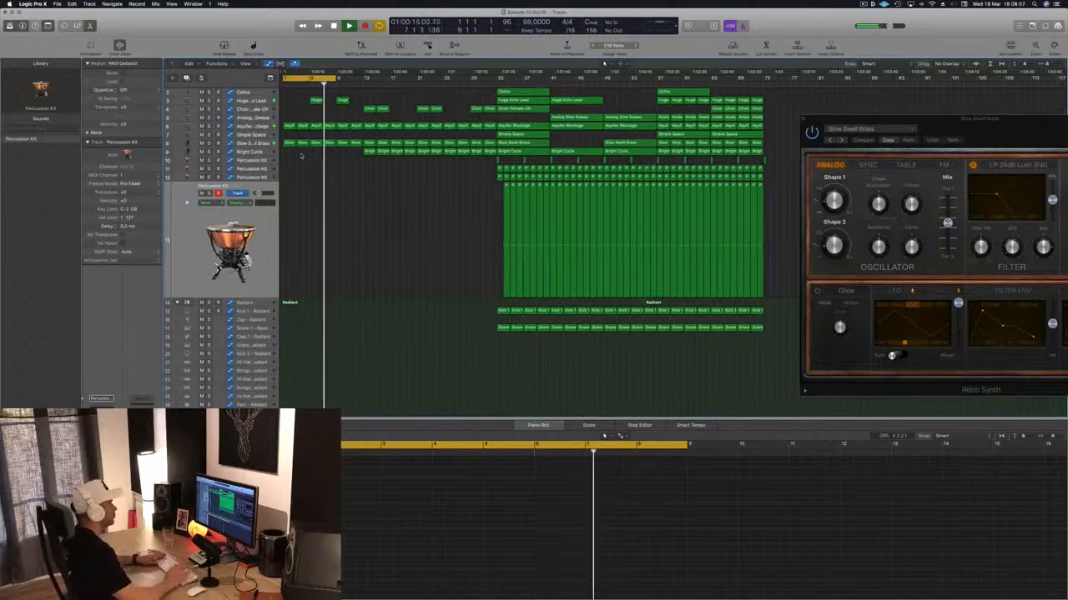
# - Extend the cycle range to bar 17 and save the project
pyautogui.scroll(1, 374, 191)
pyautogui.scroll(3, 373, 194)
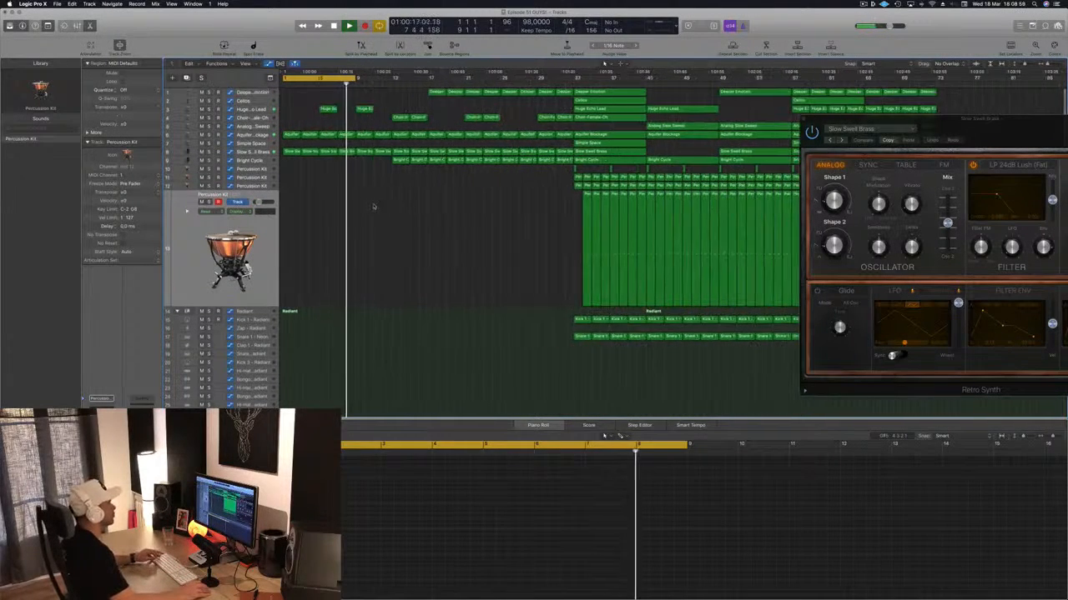
pyautogui.scroll(-3, 380, 214)
pyautogui.scroll(-2, 350, 190)
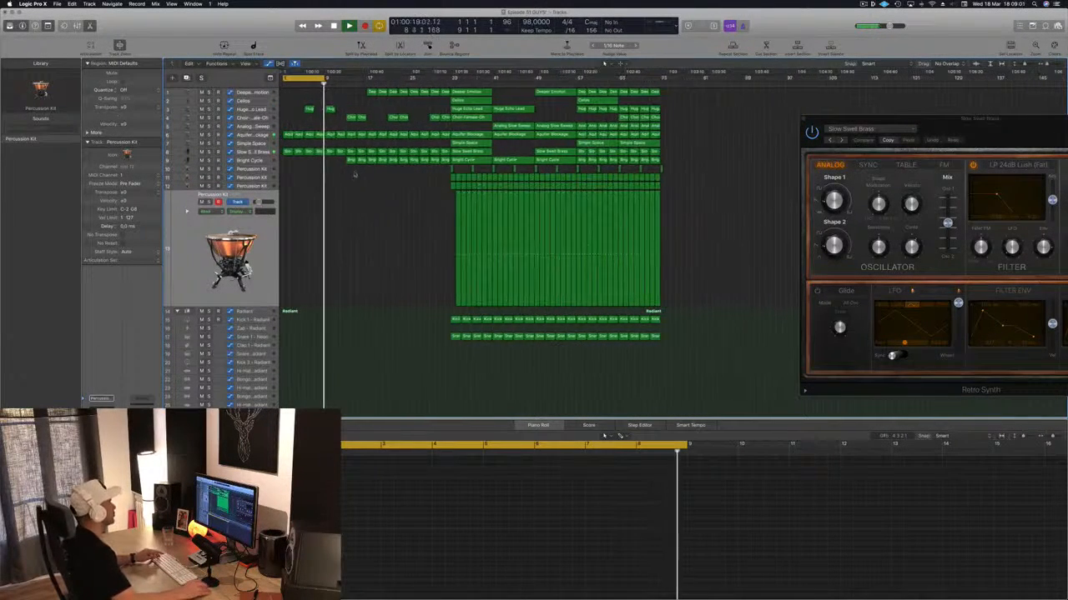
pyautogui.moveTo(325, 80); pyautogui.dragTo(362, 83)
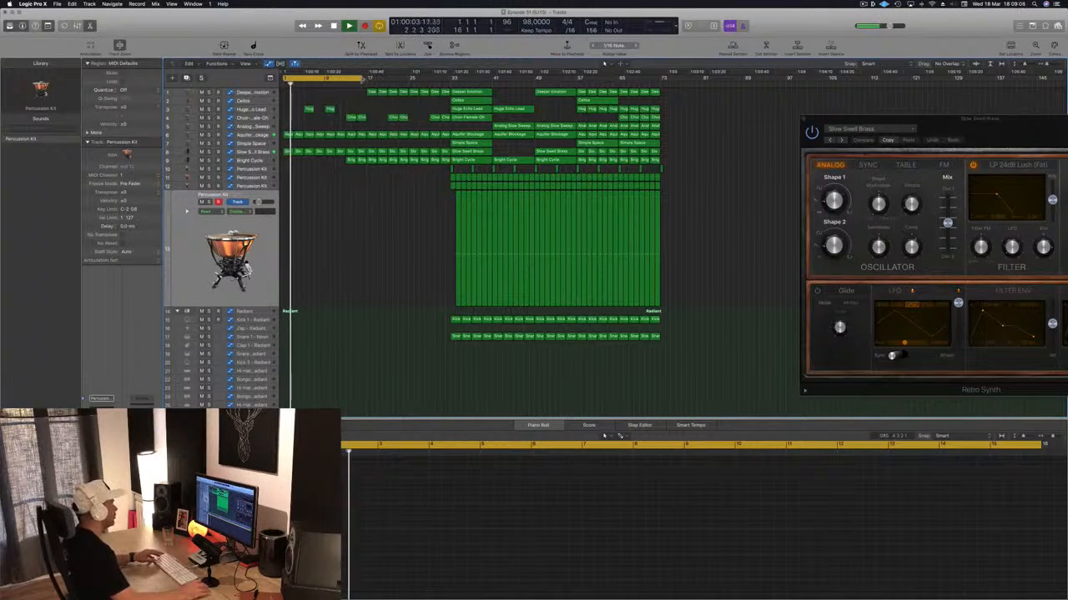
pyautogui.press('super+s')
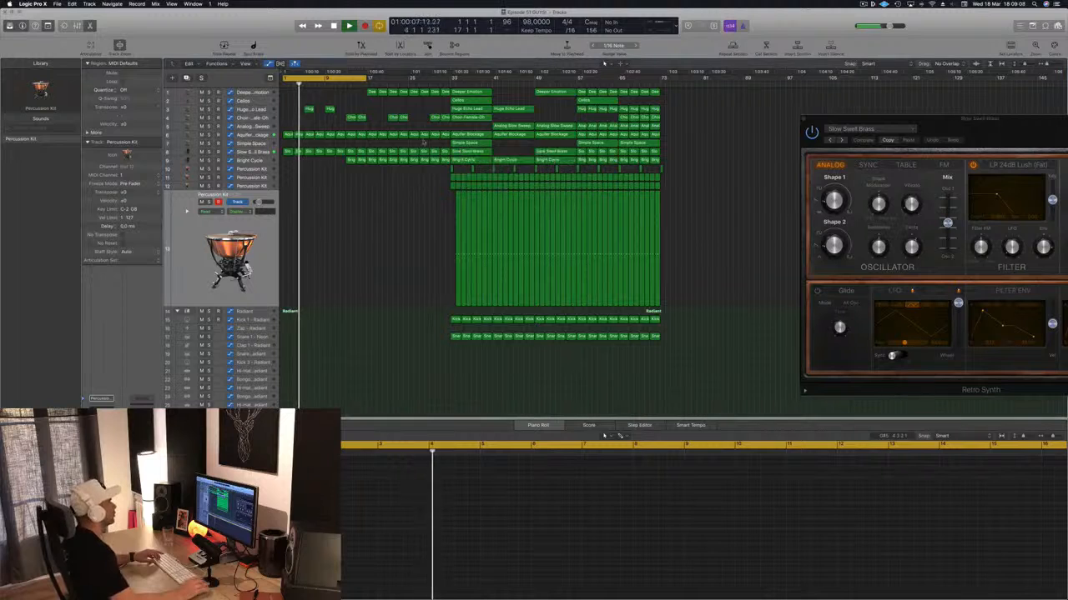
# - Copy the Simple Space region from bar 33 to bar 7 and cut it down to end at bar 9
pyautogui.click(471, 143)
pyautogui.moveTo(471, 144); pyautogui.dragTo(333, 144)
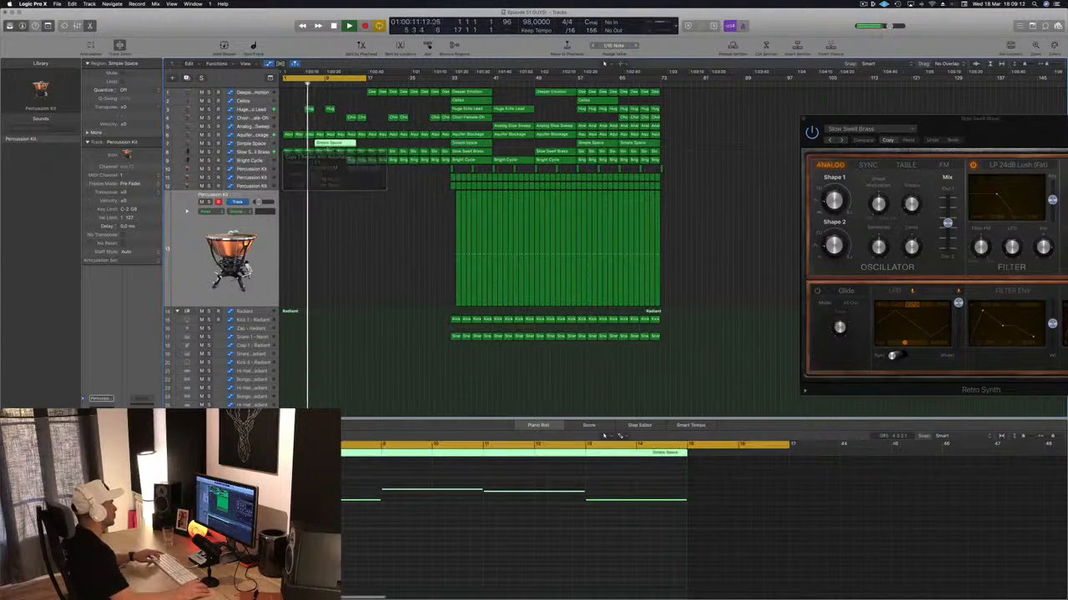
pyautogui.keyDown('super'); pyautogui.doubleClick(325, 144); pyautogui.keyUp('super')
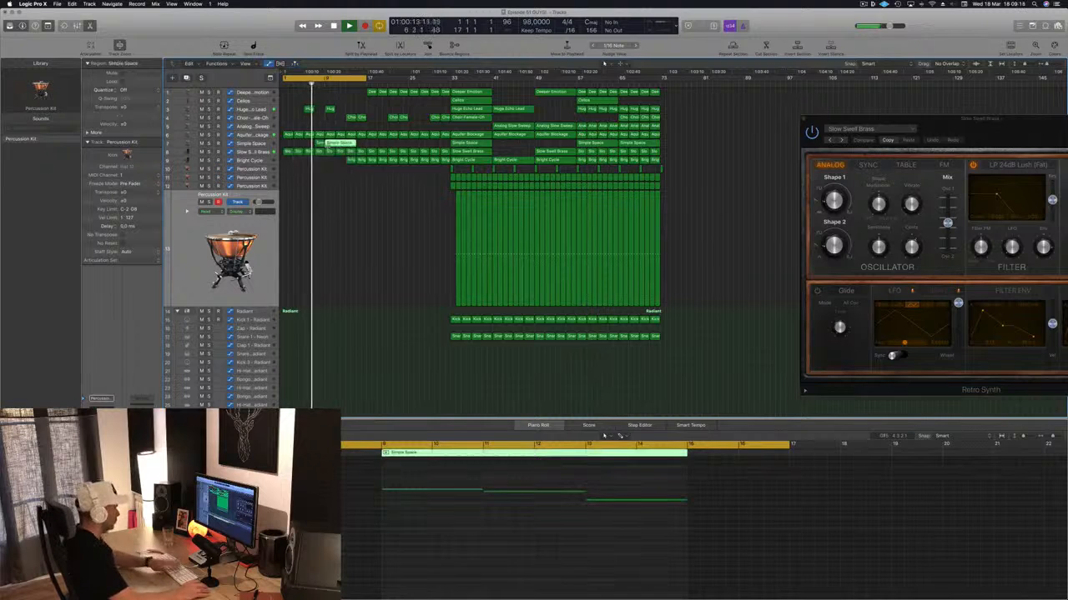
pyautogui.press('BackSpace')
# - Draw a volume dip on the Simple Space track just before the bar 7 region and replay the intro
pyautogui.click(319, 143)
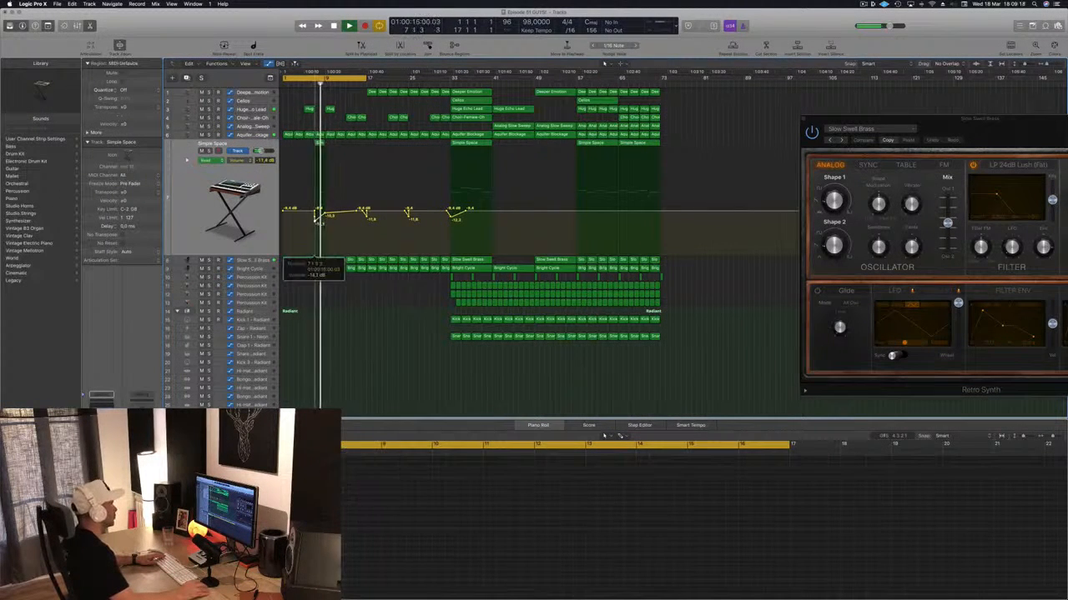
pyautogui.moveTo(305, 227); pyautogui.dragTo(296, 251)
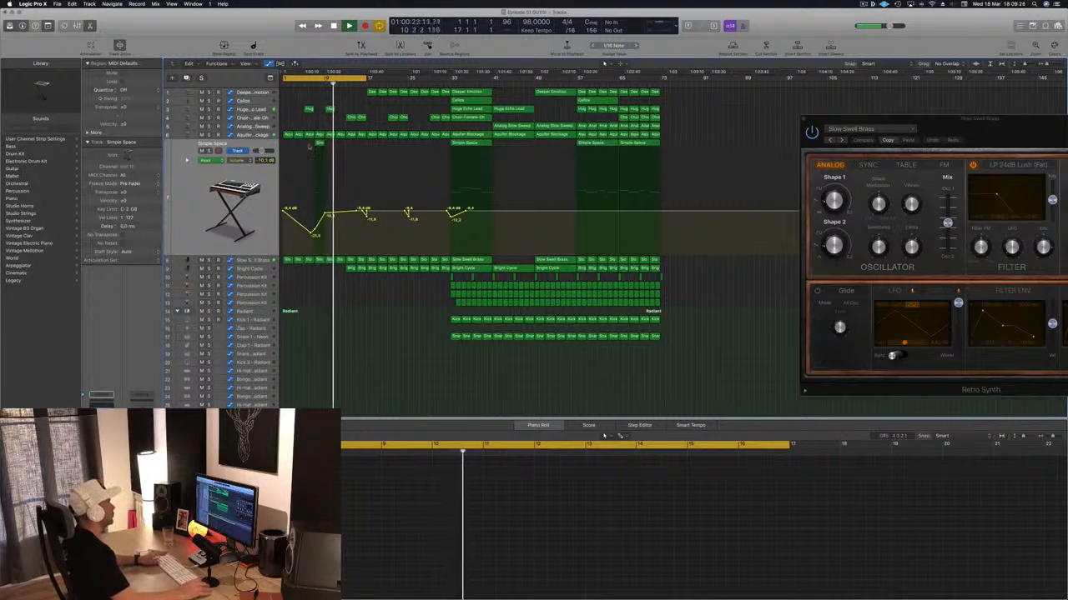
pyautogui.press('space')
pyautogui.press('space')
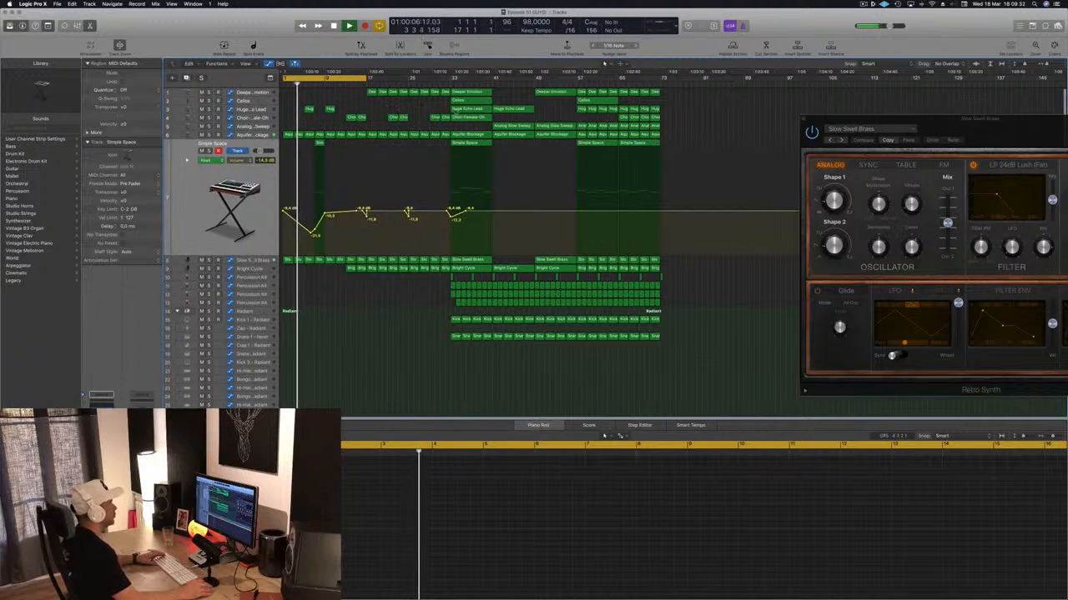
# - Deepen the Simple Space volume dip at bar 7 and copy the two-bar region with its automation to bar 11
pyautogui.click(531, 126)
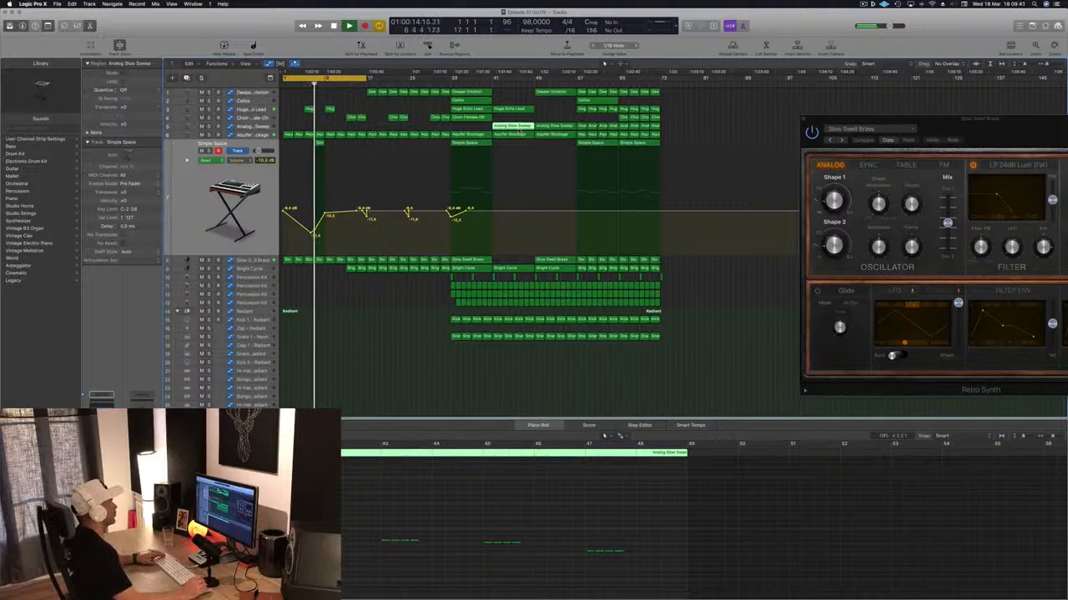
pyautogui.click(314, 230)
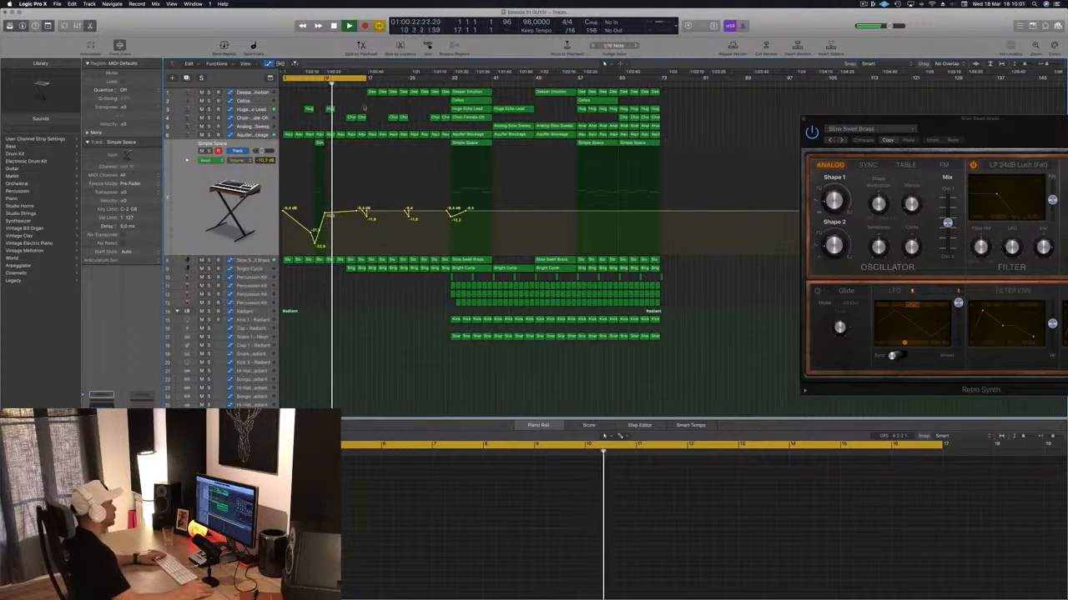
pyautogui.moveTo(320, 142); pyautogui.dragTo(341, 144)
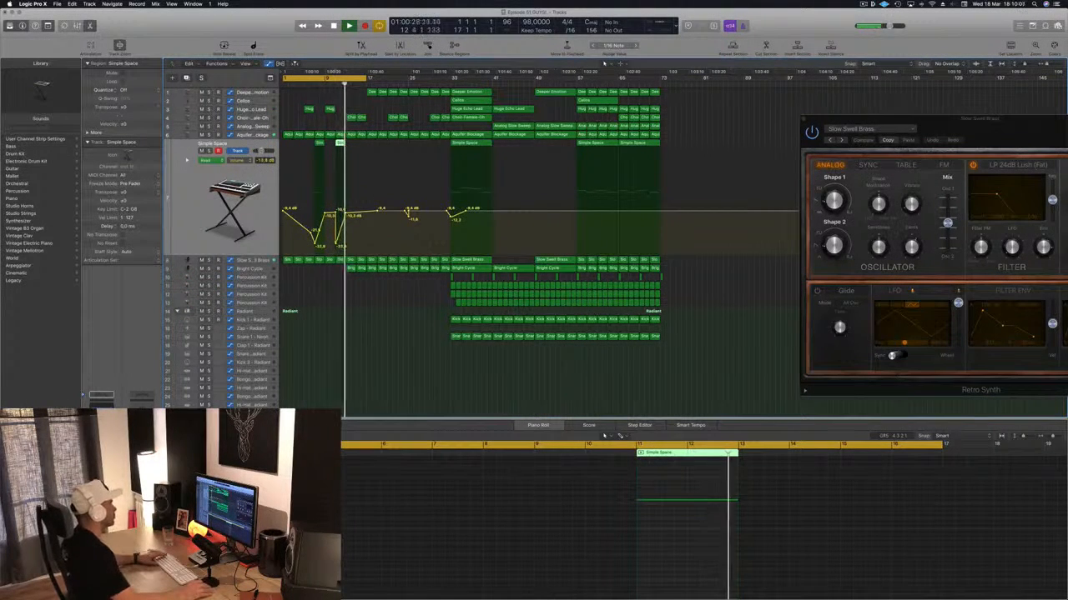
# - Try removing the Aquifer Blockage regions between bars 9 and 17, and undo the deletion
pyautogui.click(241, 134)
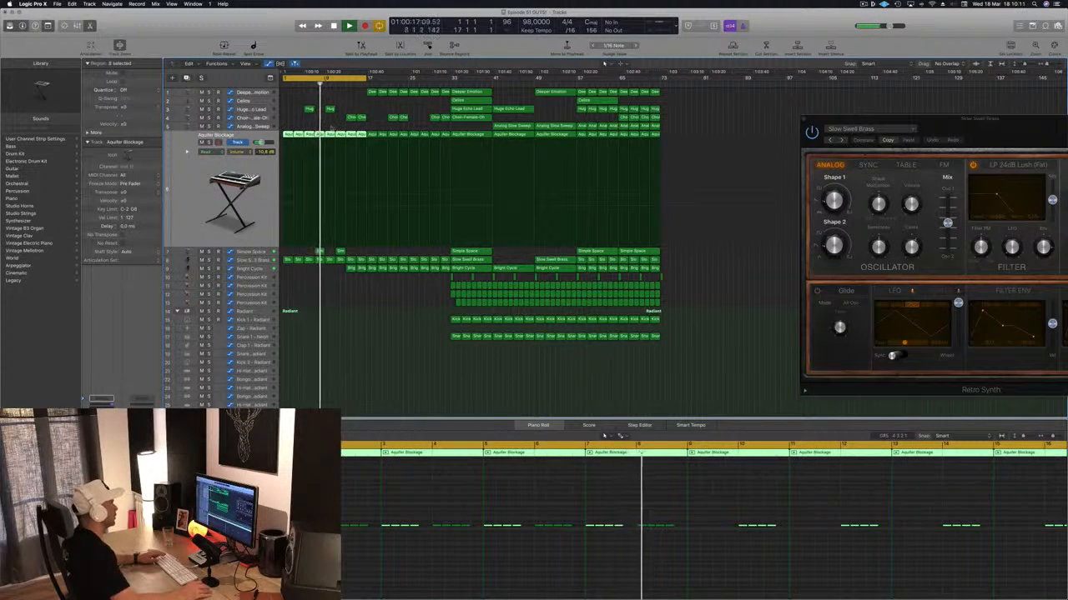
pyautogui.moveTo(326, 135); pyautogui.dragTo(365, 136)
pyautogui.press('Delete')
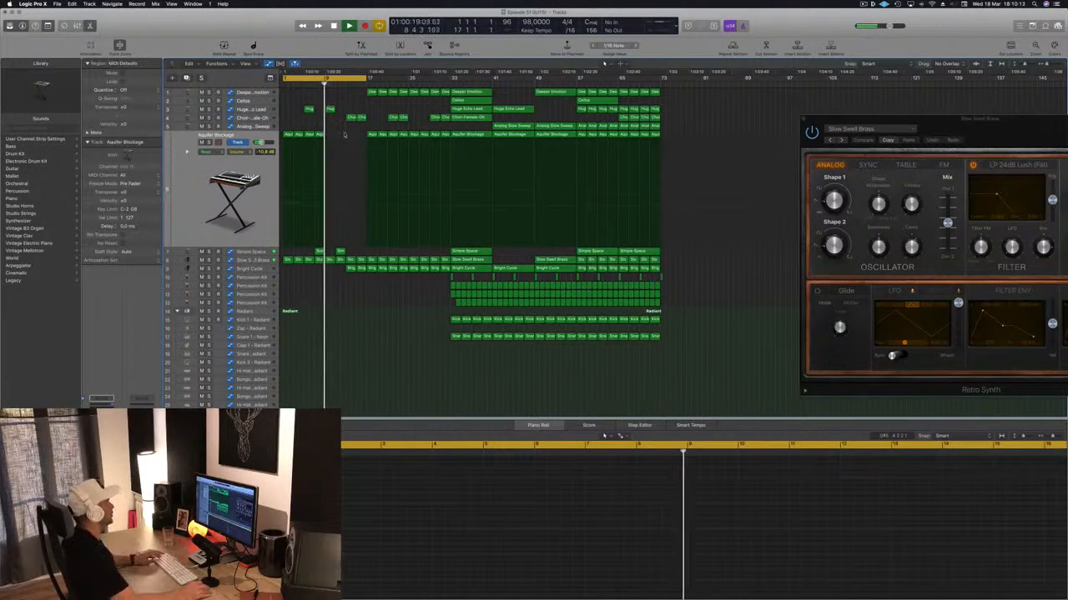
pyautogui.press('super+z')
pyautogui.moveTo(331, 143); pyautogui.dragTo(329, 138)
pyautogui.click(314, 125)
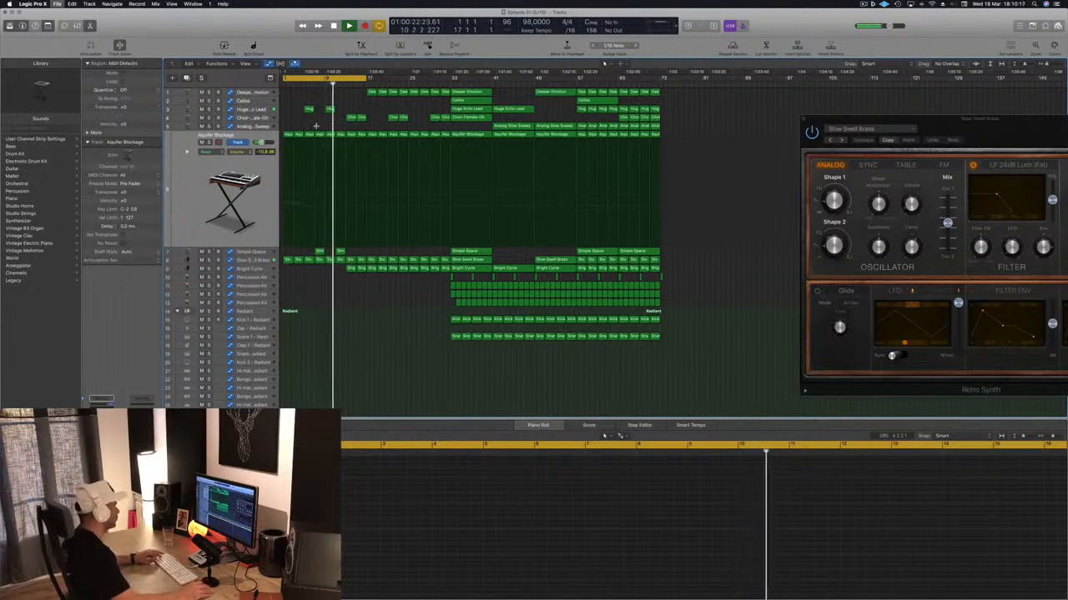
pyautogui.hscroll(-1, 316, 126)
pyautogui.hscroll(1, 315, 180)
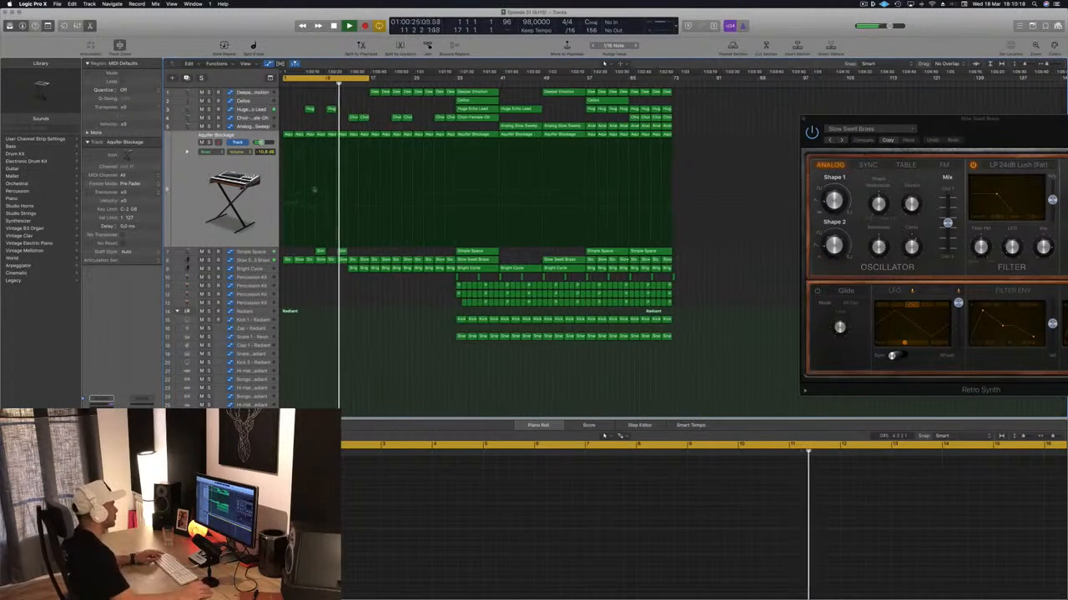
# - Lower the Bright Cycle cutoff automation to 0.000 from about bar 11 up to bar 17
pyautogui.click(259, 268)
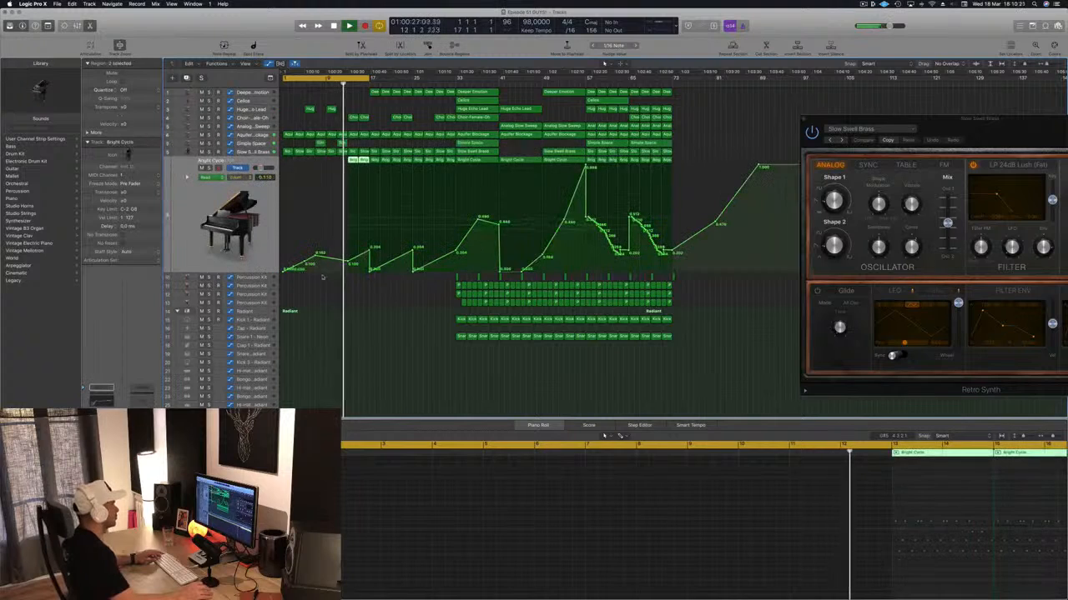
pyautogui.moveTo(350, 263); pyautogui.dragTo(340, 272)
pyautogui.click(370, 252)
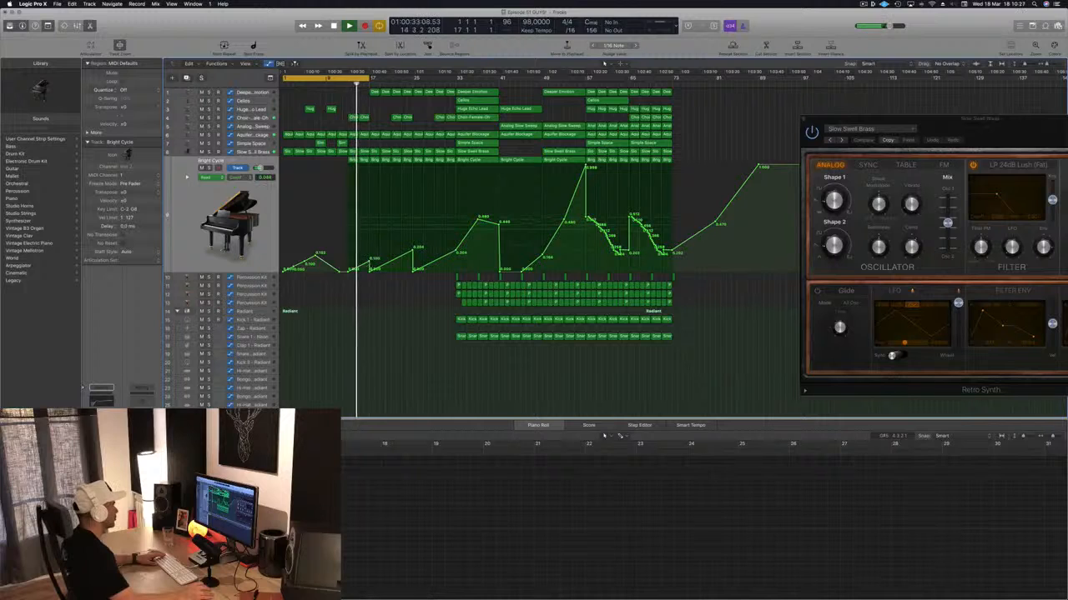
# - Check the Bright Cycle track's Retro Synth resonance automation and return its lane to cutoff
pyautogui.click(250, 177)
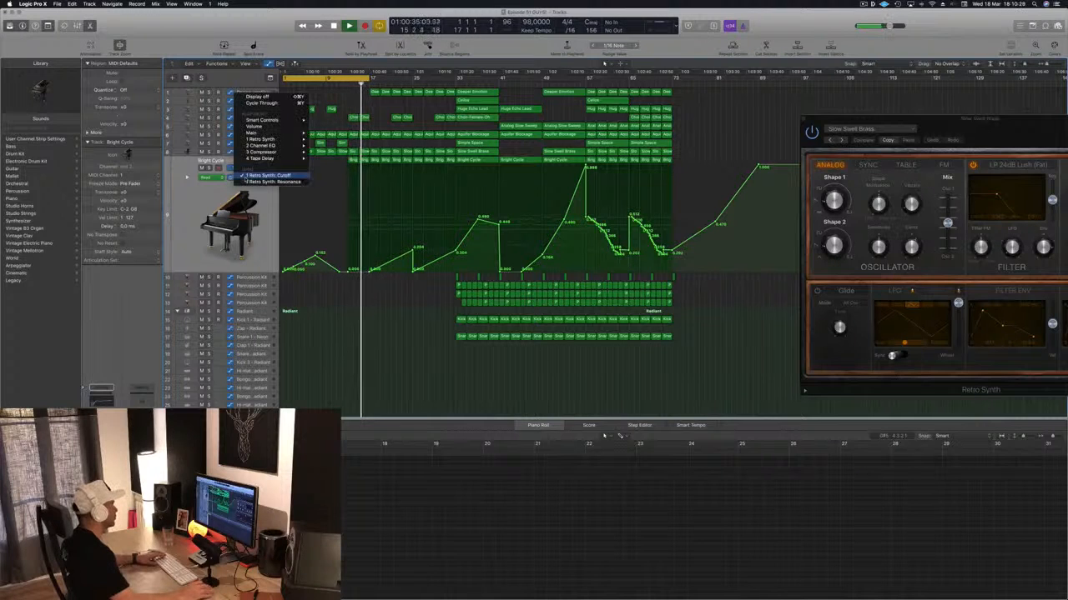
pyautogui.click(274, 181)
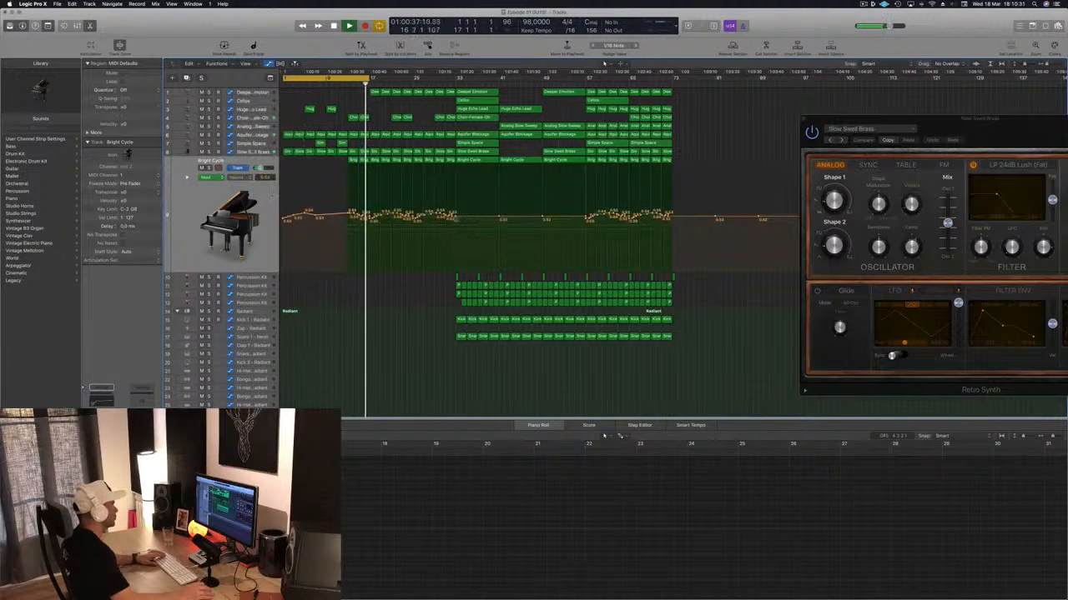
pyautogui.click(243, 179)
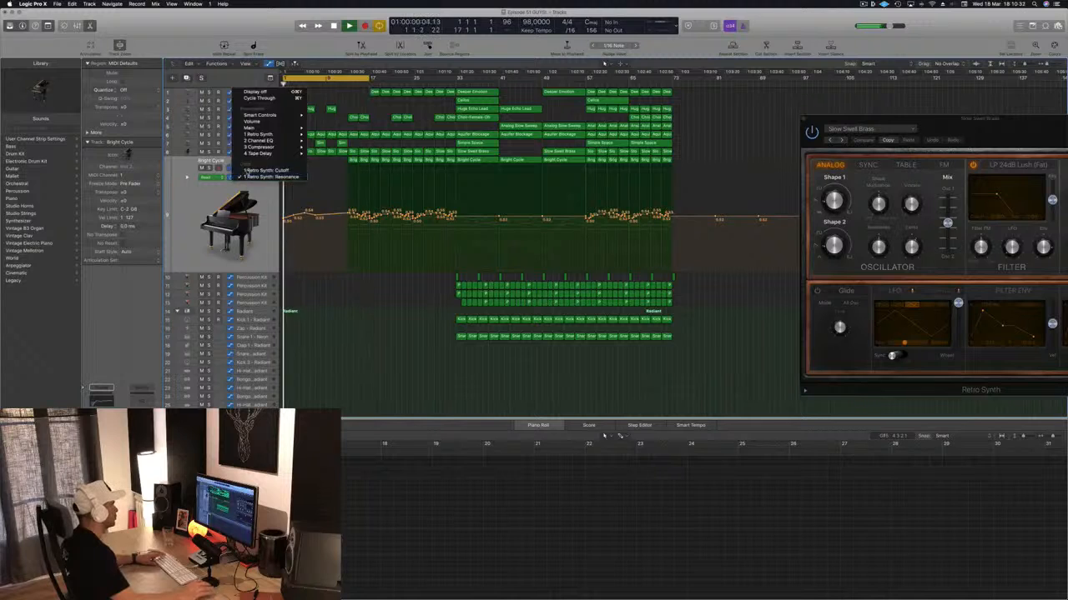
pyautogui.click(272, 172)
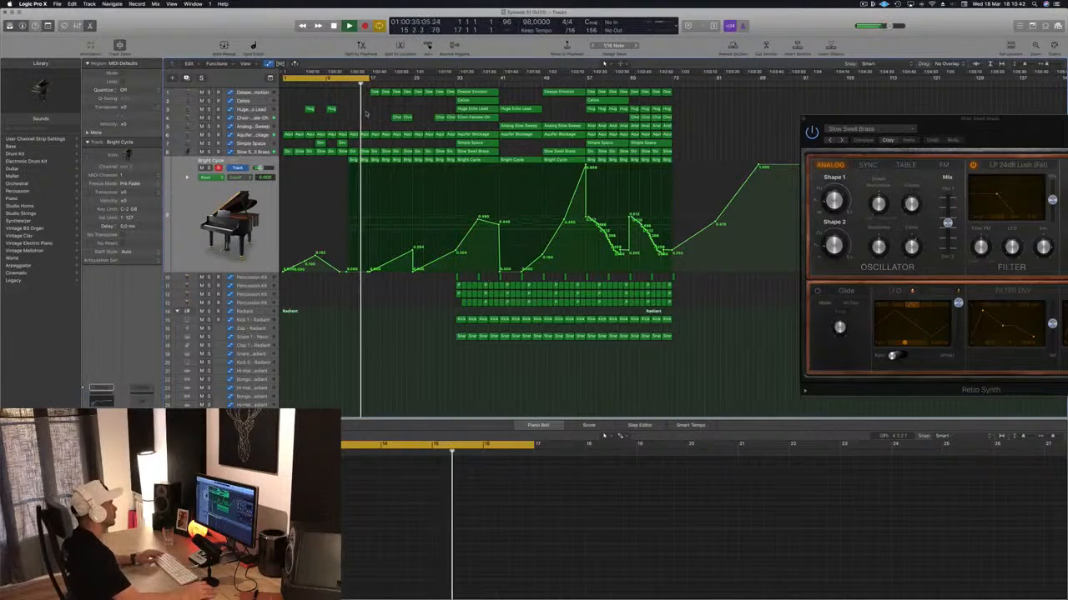
# - Copy the two Huge Echo Lead intro regions to bars 13 and 17 and play from bar 13
pyautogui.click(308, 109)
pyautogui.moveTo(308, 109); pyautogui.dragTo(353, 110)
pyautogui.click(349, 82)
pyautogui.scroll(-1, 337, 95)
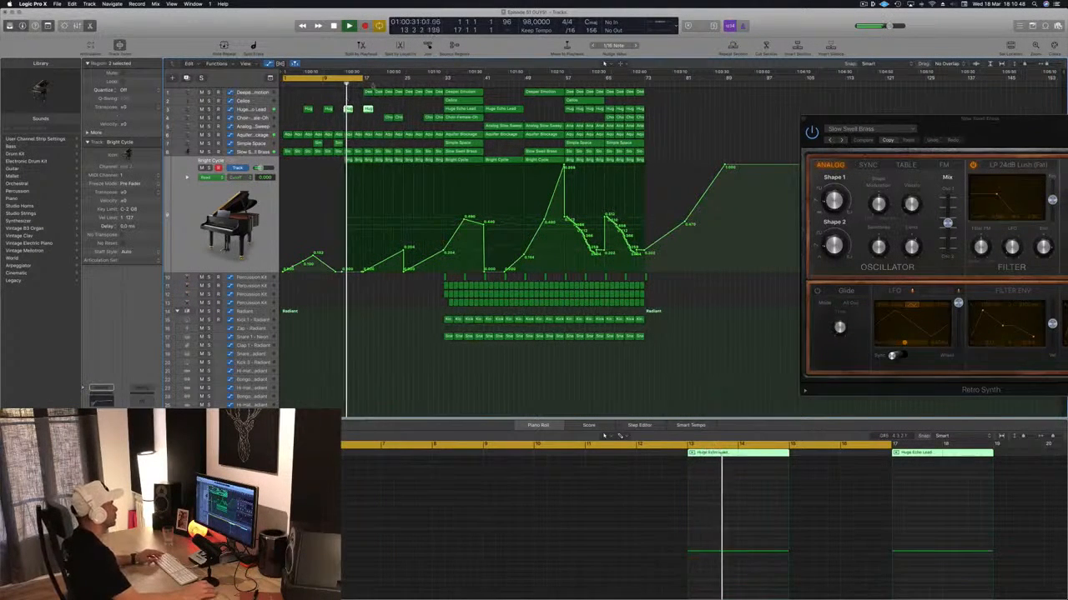
# - Repeat the section from bars 1 to 17 at bar 17, and move the two Bright Cycle regions from bar 13 to bar 17
pyautogui.scroll(1, 368, 106)
pyautogui.scroll(-1, 369, 107)
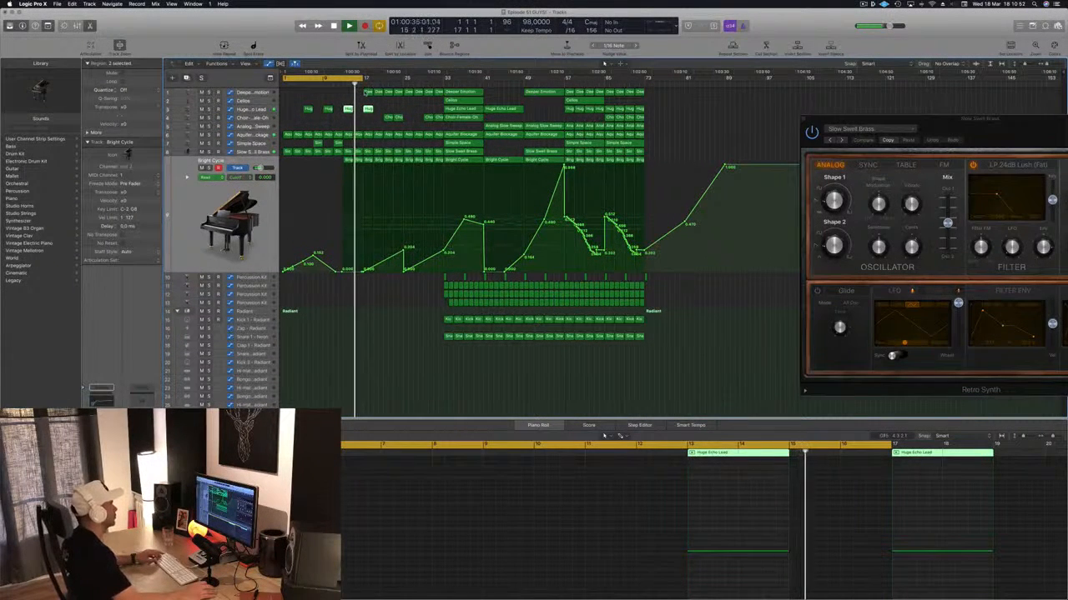
pyautogui.click(366, 92)
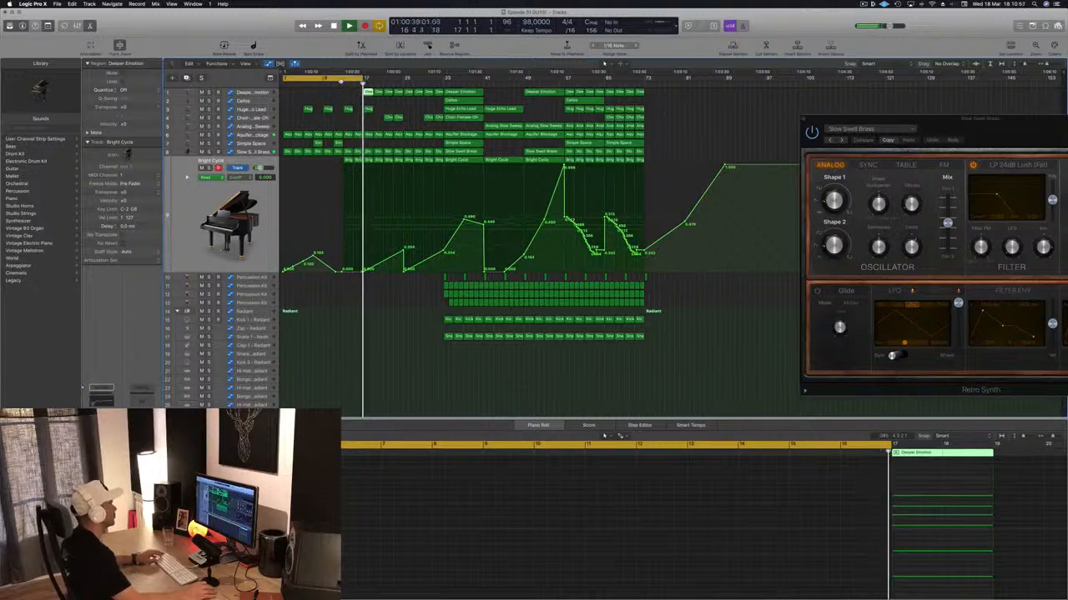
pyautogui.press('space')
pyautogui.press('space')
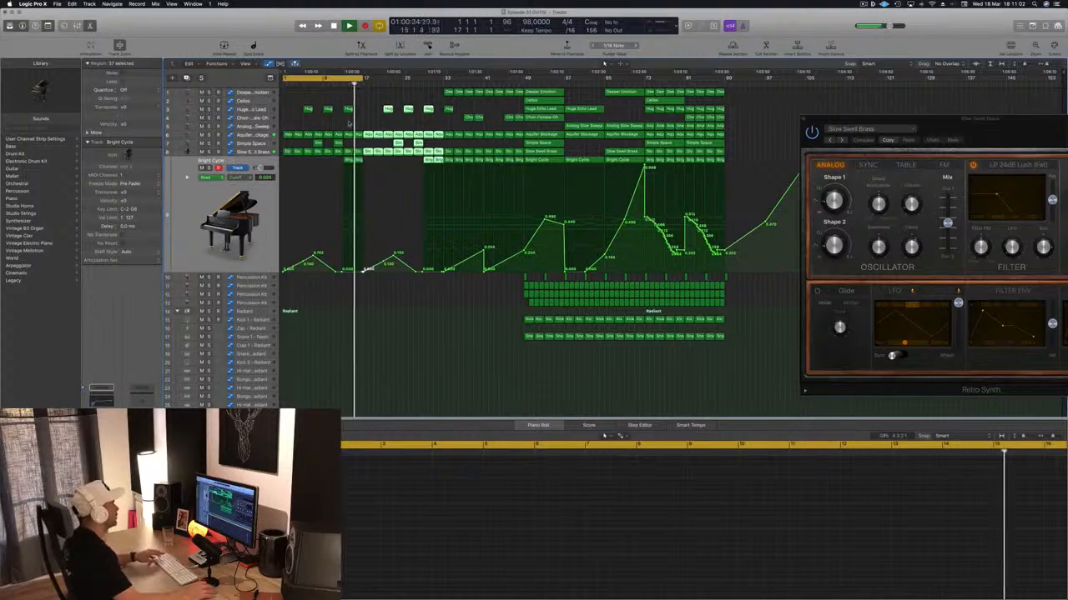
pyautogui.moveTo(367, 159)
pyautogui.mouseDown()
pyautogui.moveTo(346, 159)
pyautogui.moveTo(371, 159)
pyautogui.mouseUp()
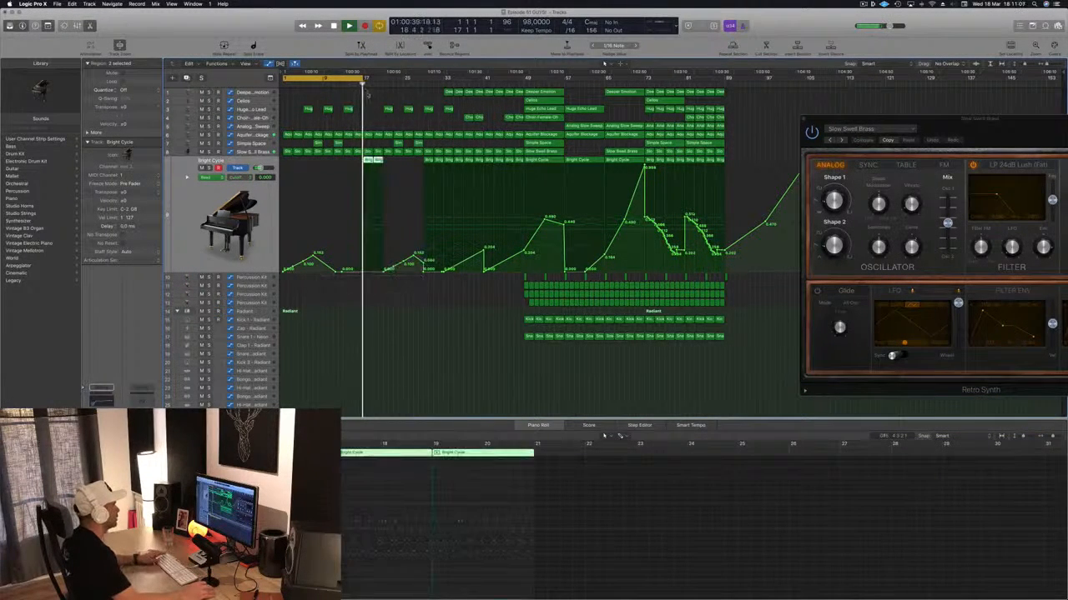
# - Move the first four bars of Percussion Kit regions from bar 49 to bar 17 across all four percussion tracks
pyautogui.click(512, 287)
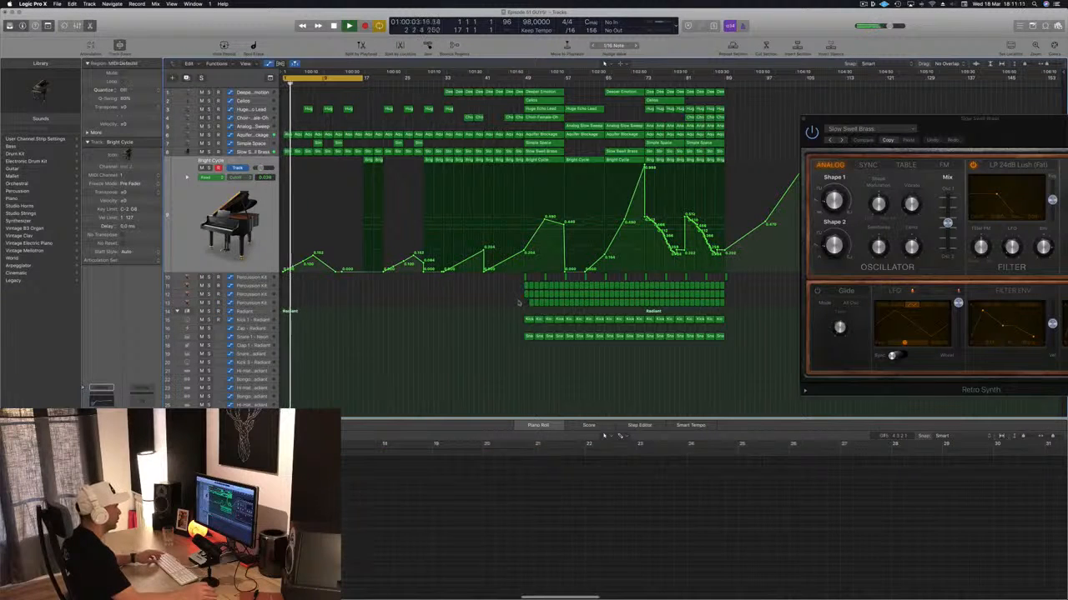
pyautogui.click(525, 302)
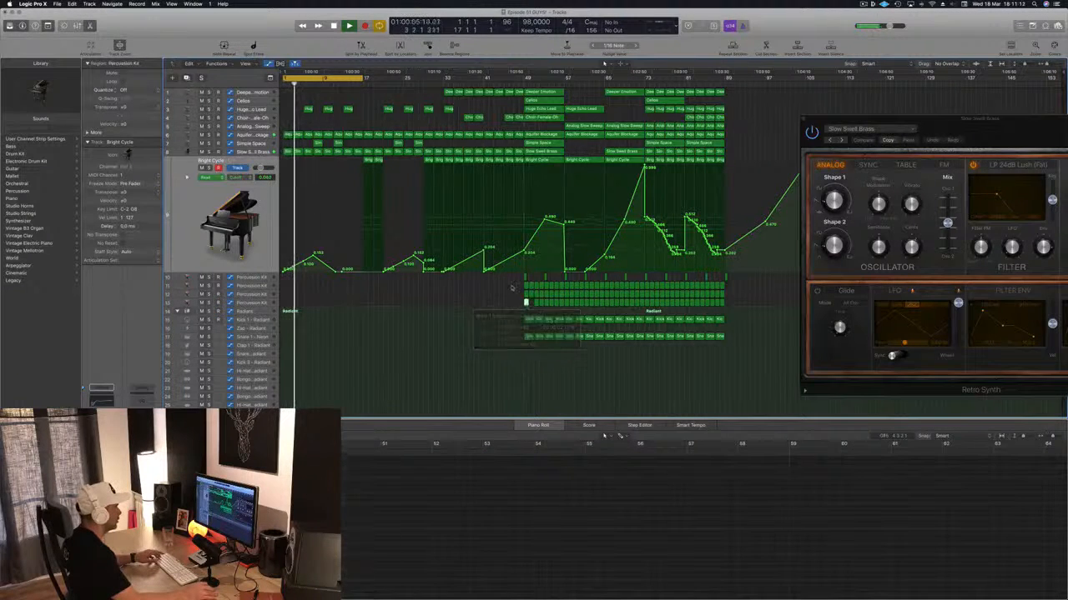
pyautogui.click(534, 307)
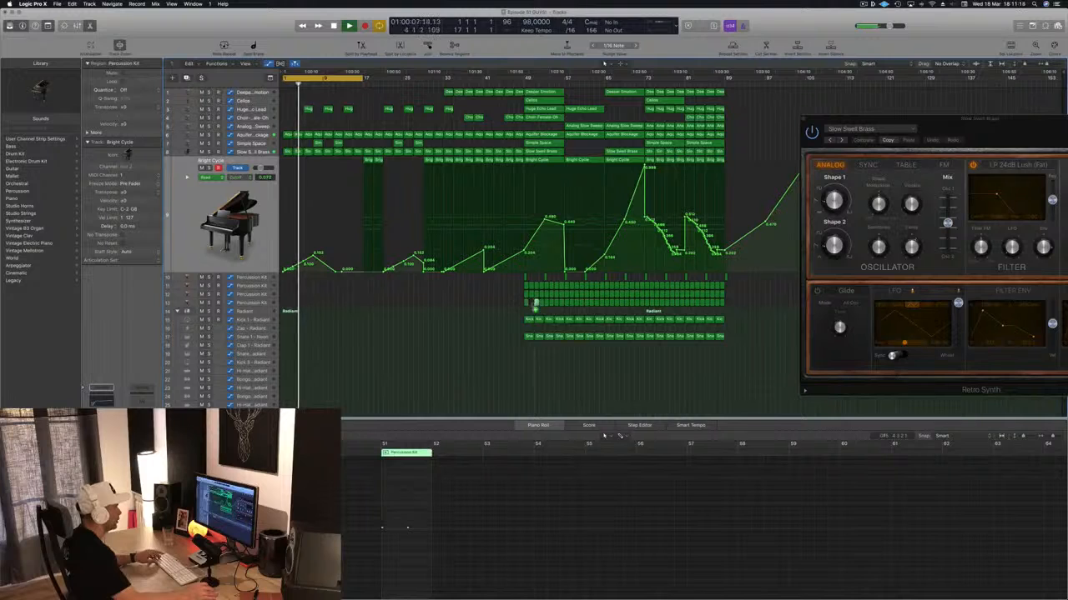
pyautogui.moveTo(504, 278); pyautogui.dragTo(542, 307)
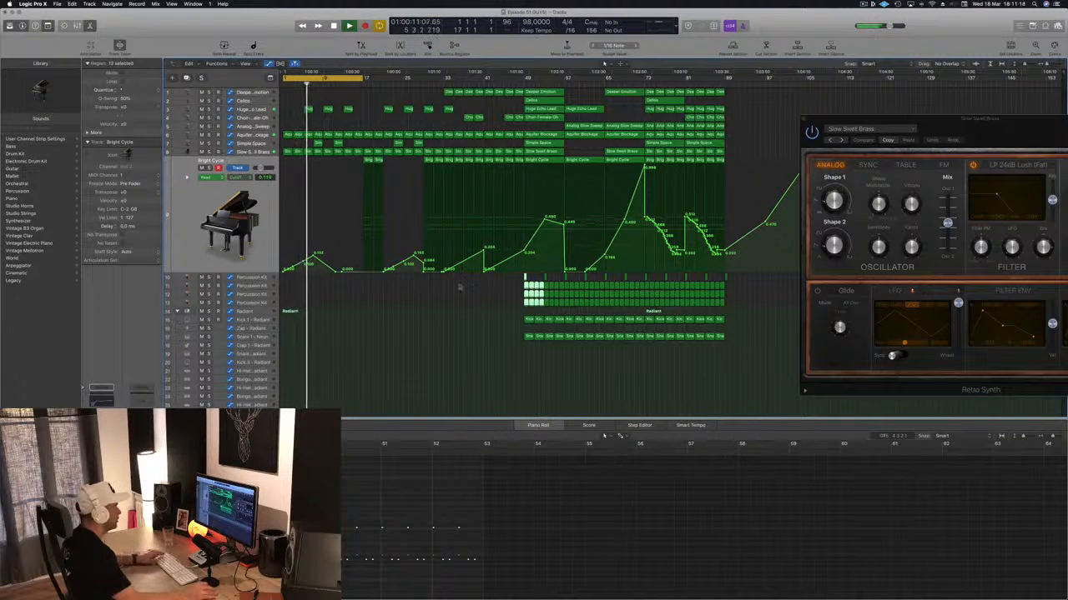
pyautogui.moveTo(540, 300); pyautogui.dragTo(377, 296)
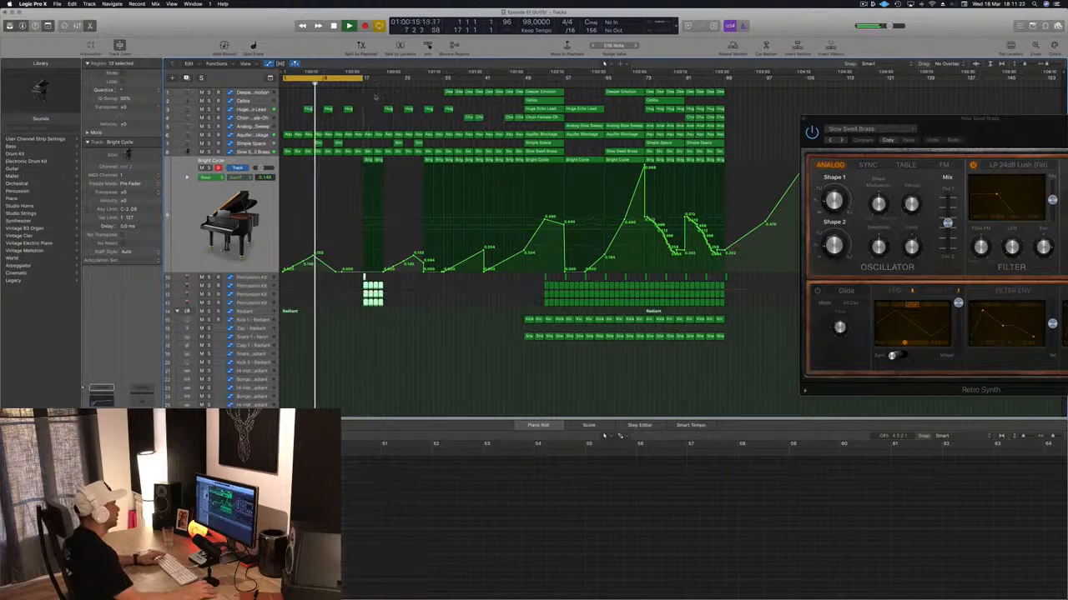
# - Set the cycle range to bars 17–33, play it, and save the project
pyautogui.click(351, 83)
pyautogui.moveTo(356, 79); pyautogui.dragTo(443, 83)
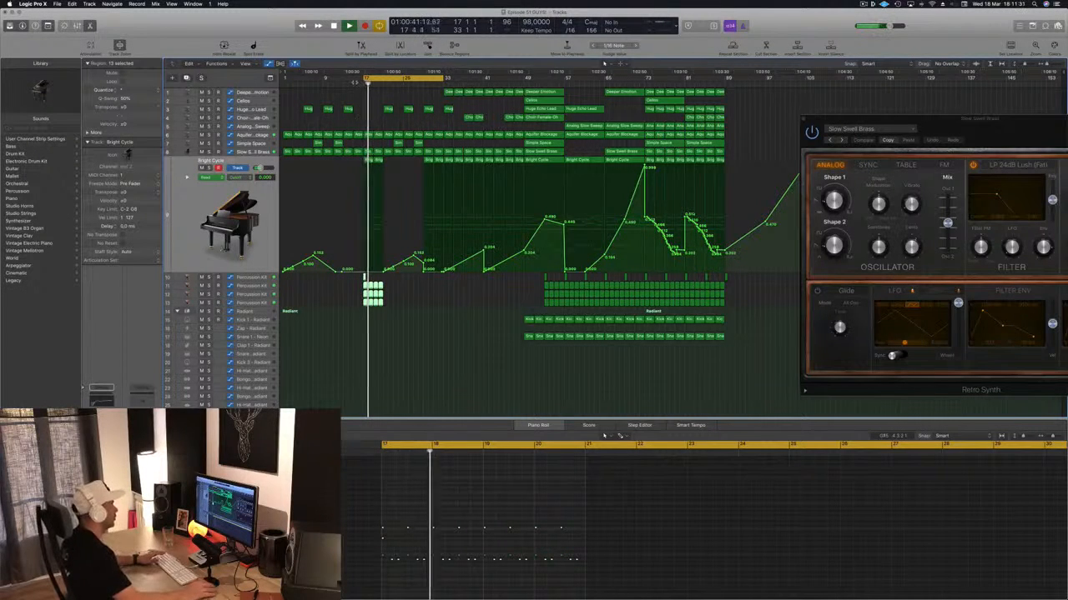
pyautogui.press('super+s')
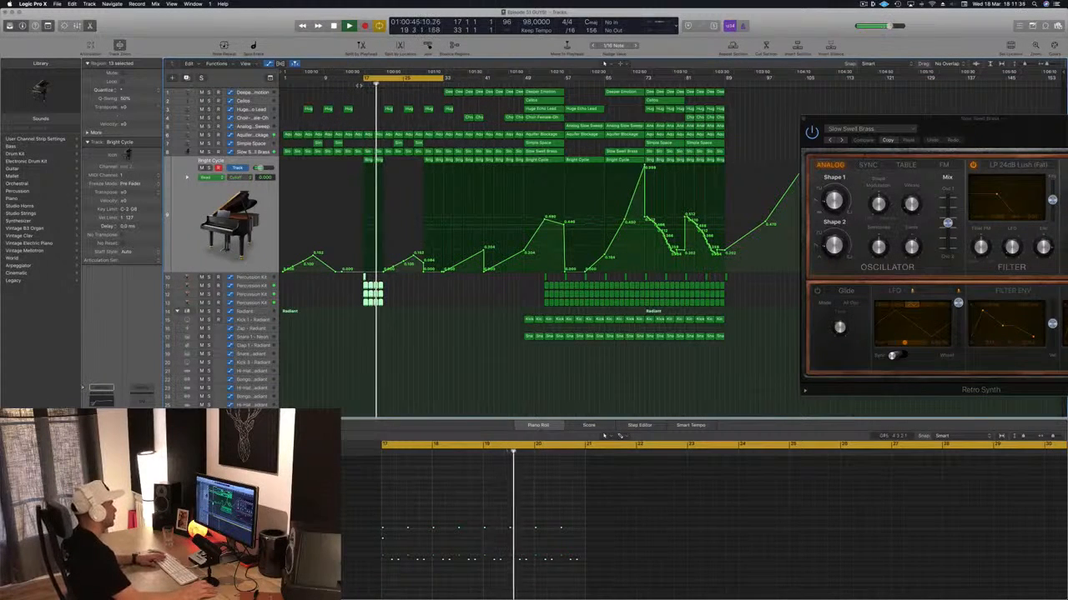
# - Compare the Percussion Kit tracks by muting them, leave the lowest one muted, and delete its four regions at bars 17–21
pyautogui.click(355, 498)
pyautogui.click(202, 295)
pyautogui.click(202, 286)
pyautogui.click(202, 286)
pyautogui.click(201, 302)
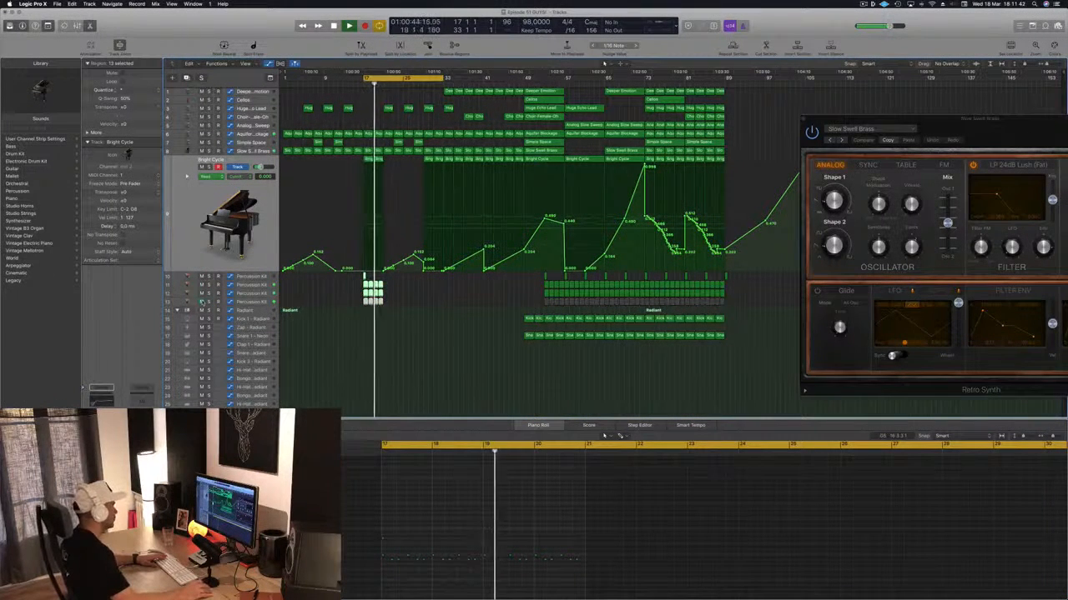
pyautogui.moveTo(397, 305); pyautogui.dragTo(361, 306)
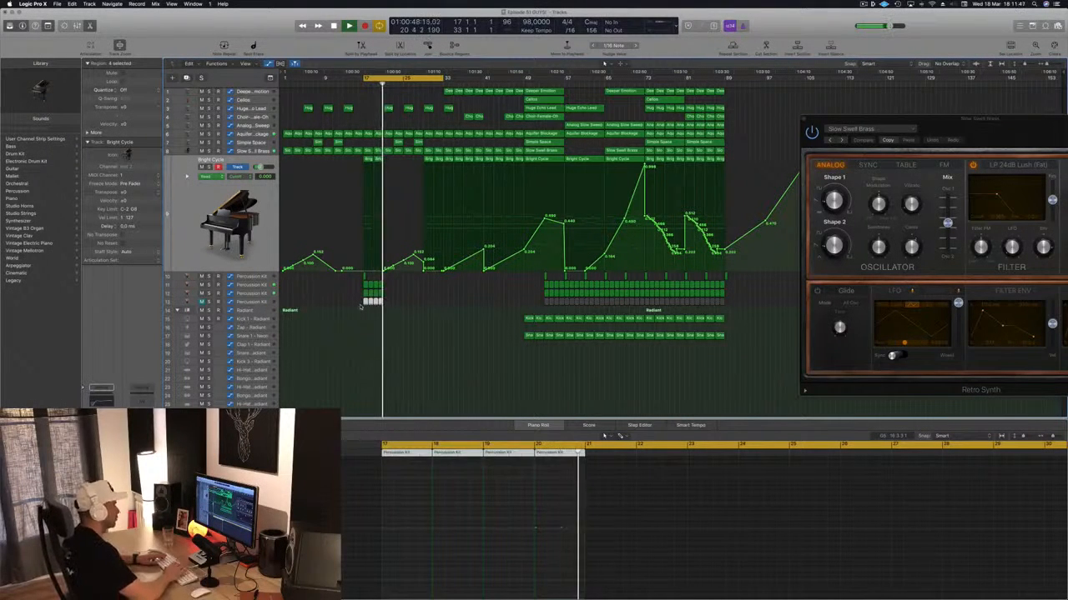
pyautogui.press('Delete')
pyautogui.press('space')
pyautogui.press('space')
# - Copy the remaining Percussion Kit regions at bar 17 to bar 21, and the Huge Echo Lead region at bar 13 to bar 17
pyautogui.moveTo(360, 279); pyautogui.dragTo(386, 287)
pyautogui.scroll(1, 383, 141)
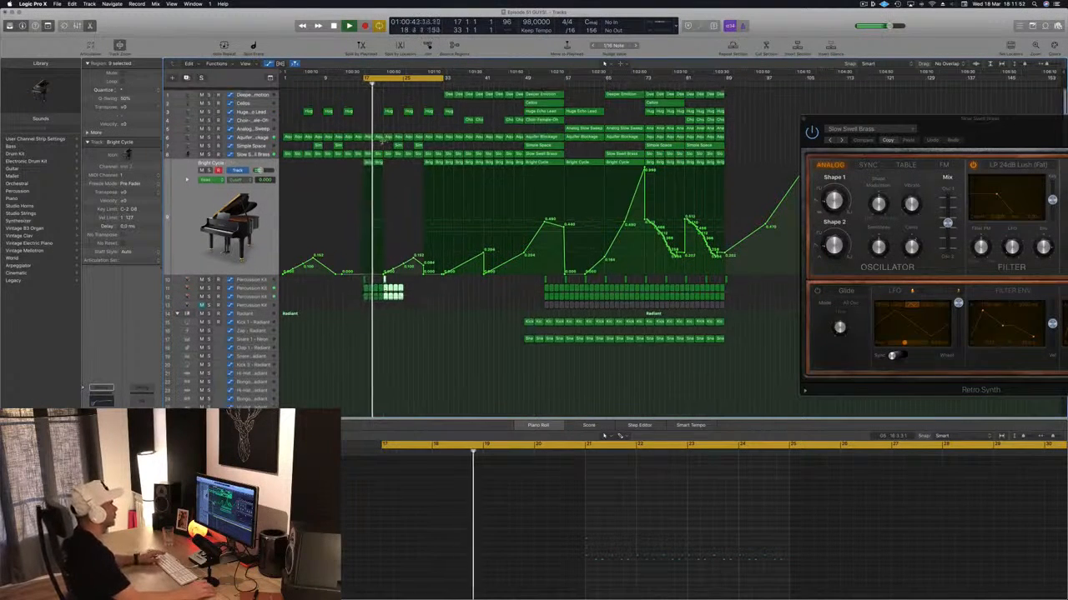
pyautogui.moveTo(348, 110); pyautogui.dragTo(368, 110)
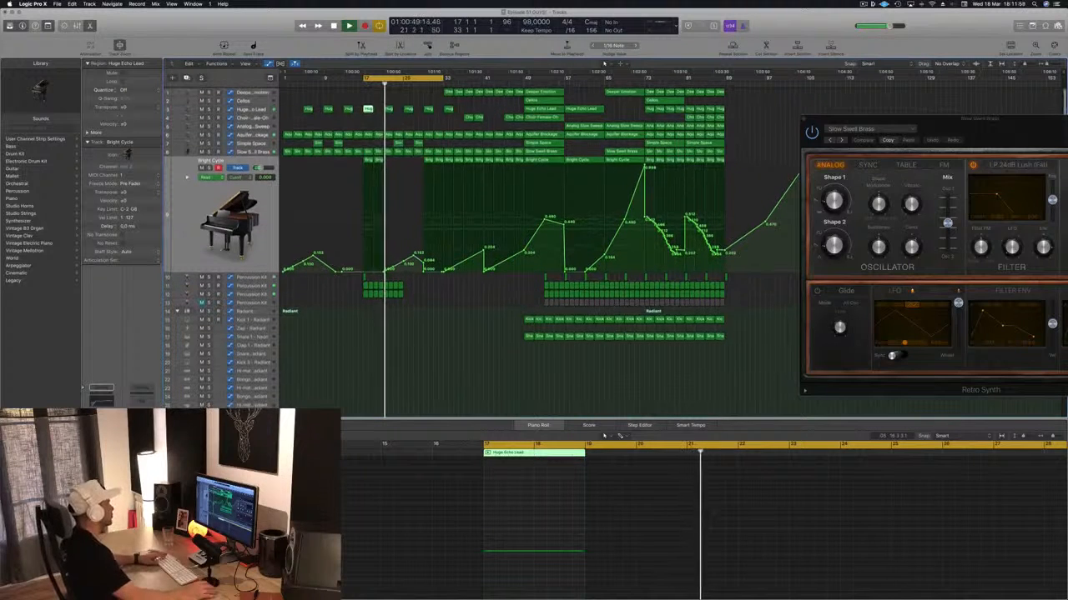
# - Copy the two Simple Space intro regions to bars 15 and 19, and delete the track's regions at bars 23 and 27
pyautogui.moveTo(309, 146); pyautogui.dragTo(338, 143)
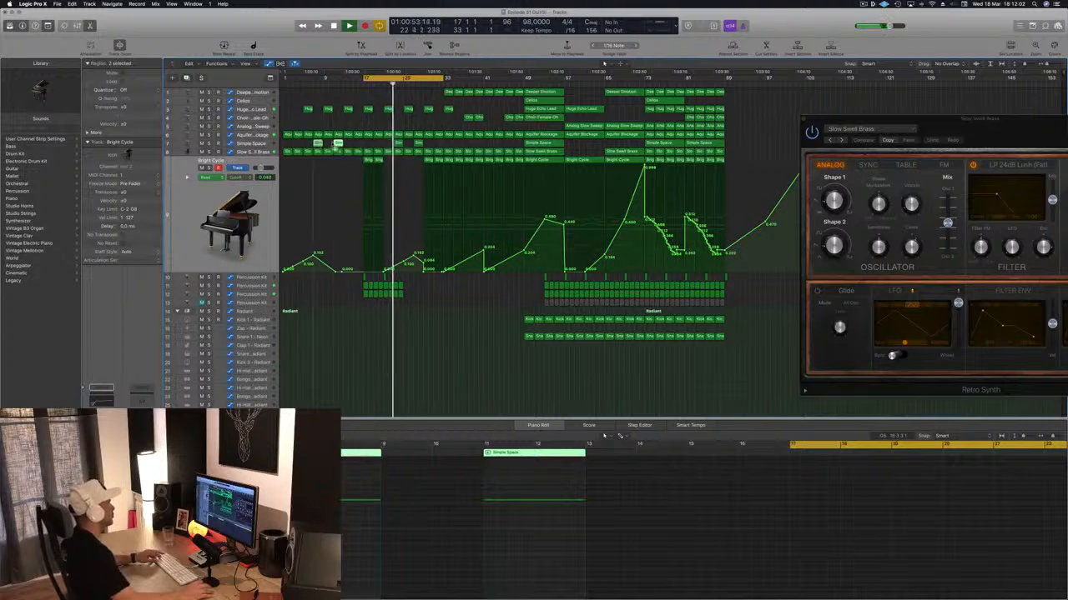
pyautogui.moveTo(360, 144); pyautogui.dragTo(361, 144)
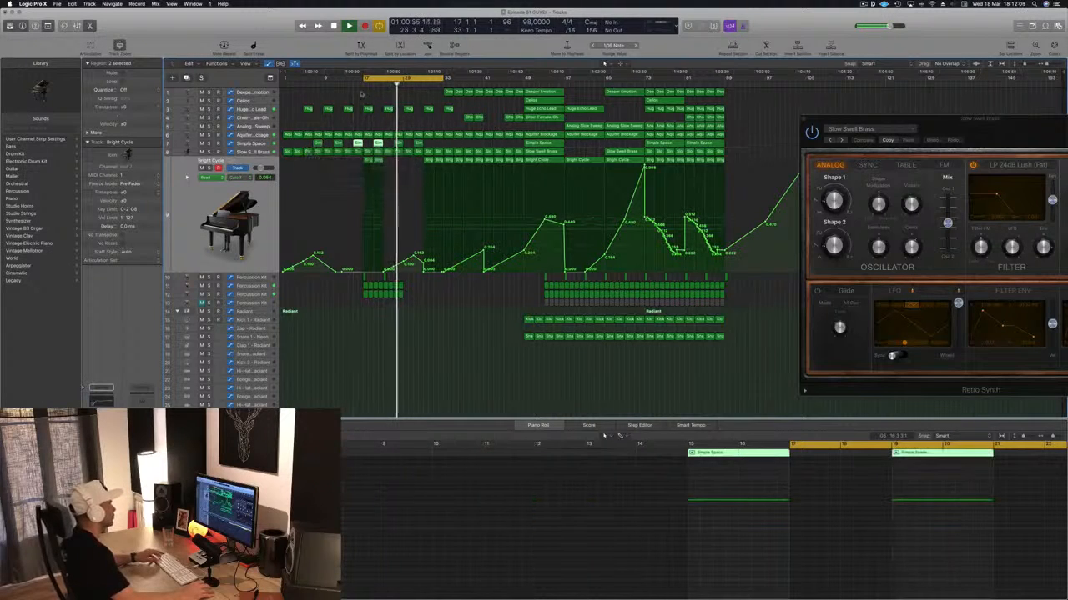
pyautogui.click(345, 84)
pyautogui.moveTo(430, 146); pyautogui.dragTo(399, 144)
pyautogui.press('Delete')
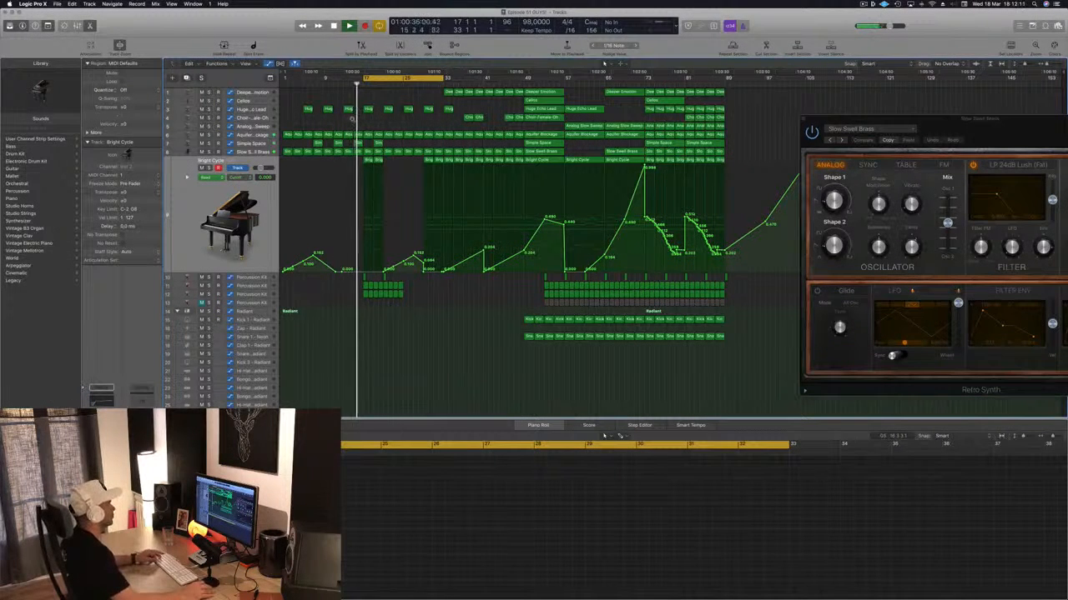
# - Copy eight bars of Kick 1, Percussion Kit and Snare 1 regions to bars 25–33
pyautogui.scroll(-5, 381, 305)
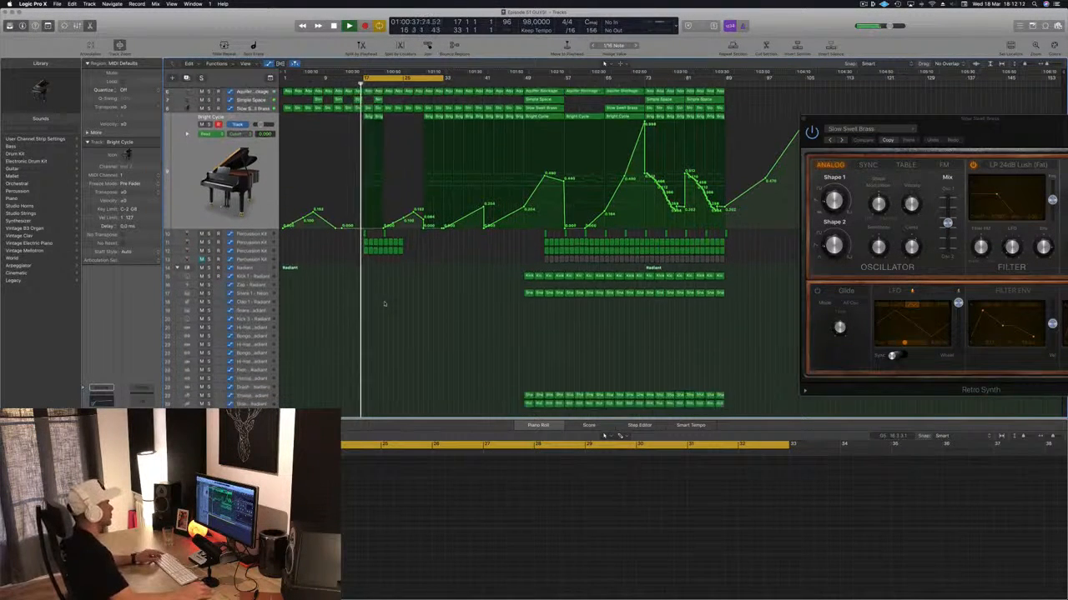
pyautogui.click(504, 263)
pyautogui.moveTo(557, 264); pyautogui.dragTo(407, 264)
pyautogui.moveTo(413, 221)
pyautogui.mouseDown()
pyautogui.moveTo(352, 235)
pyautogui.moveTo(408, 235)
pyautogui.mouseUp()
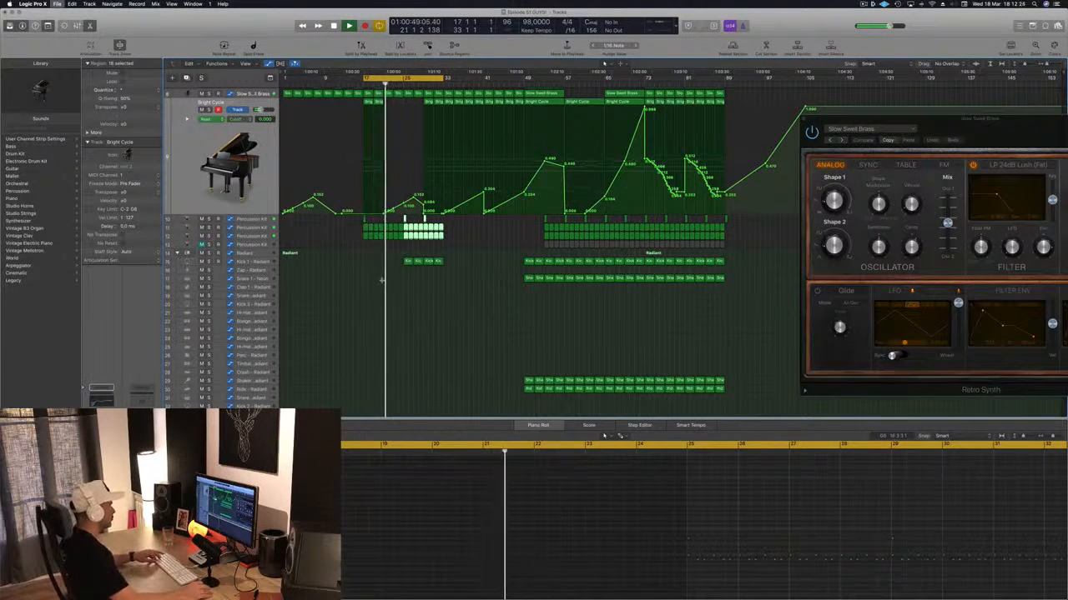
pyautogui.moveTo(519, 288); pyautogui.dragTo(410, 286)
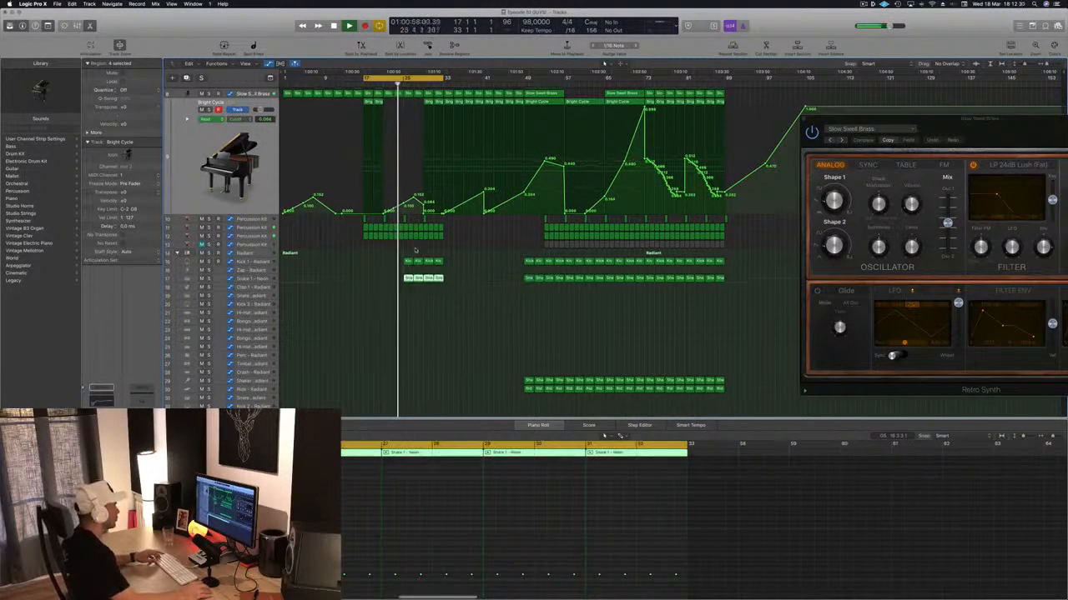
# - Play the arrangement from about bar 24 to check the added kick and snare
pyautogui.scroll(3, 501, 250)
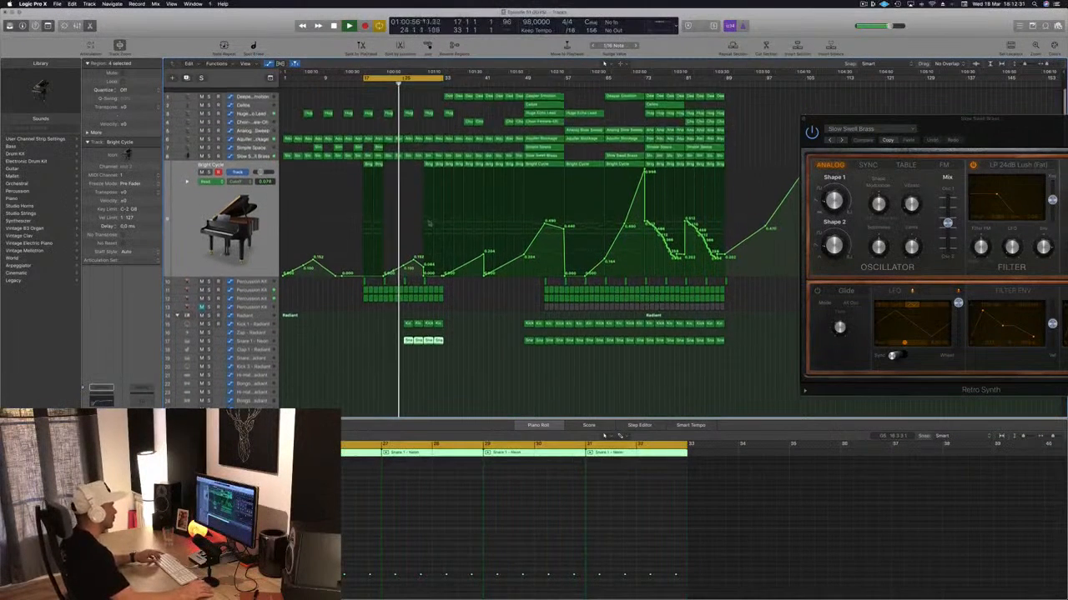
pyautogui.click(476, 358)
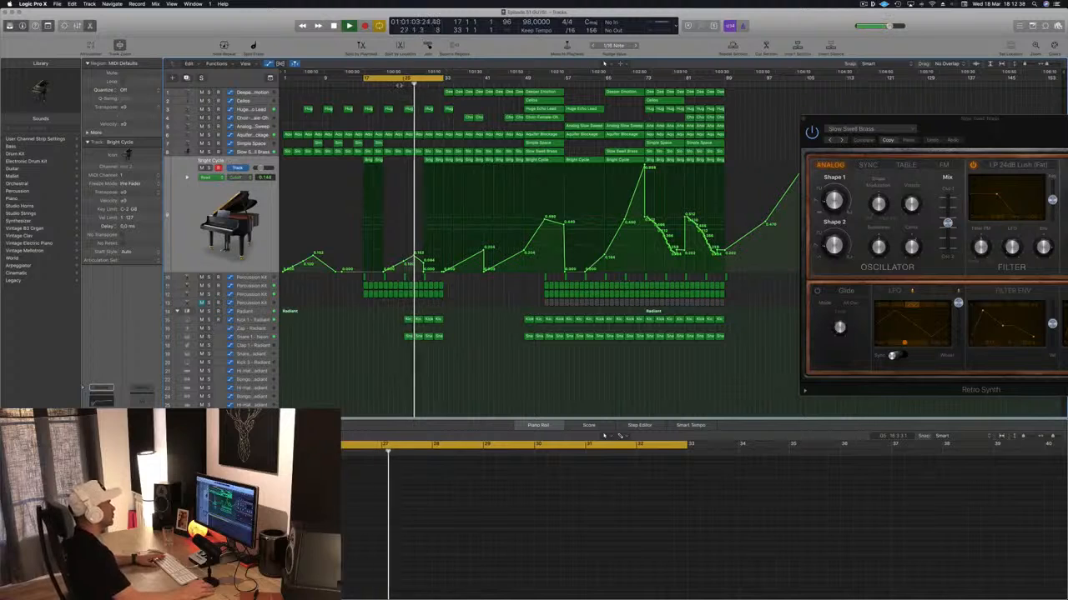
pyautogui.click(399, 86)
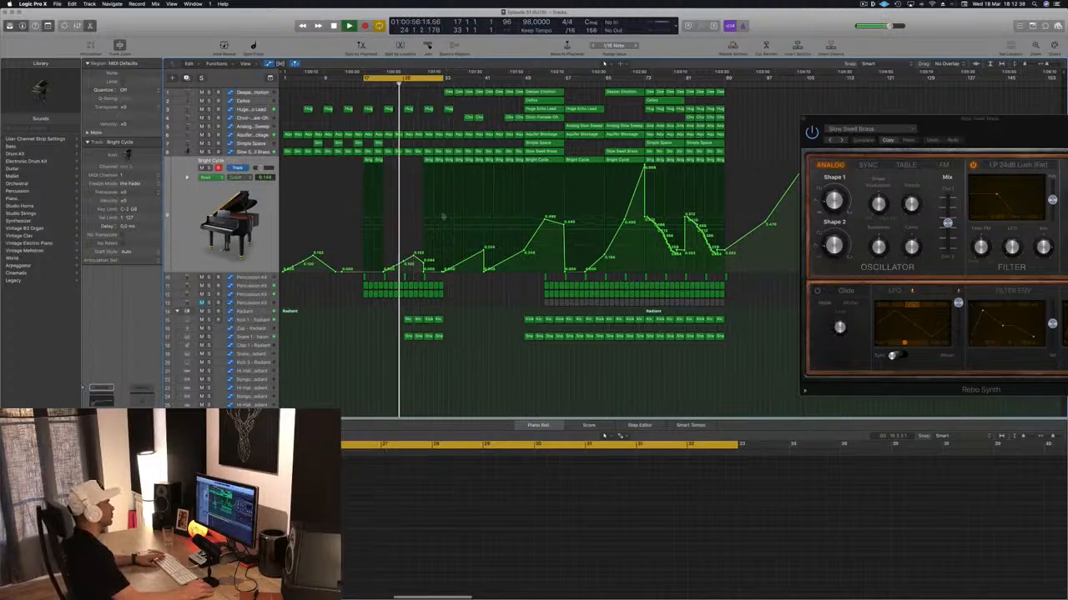
# - Copy the two Bright Cycle regions to bars 21 and 25, and raise the cutoff automation at bar 29 to about 0.29
pyautogui.click(371, 159)
pyautogui.moveTo(372, 160); pyautogui.dragTo(409, 166)
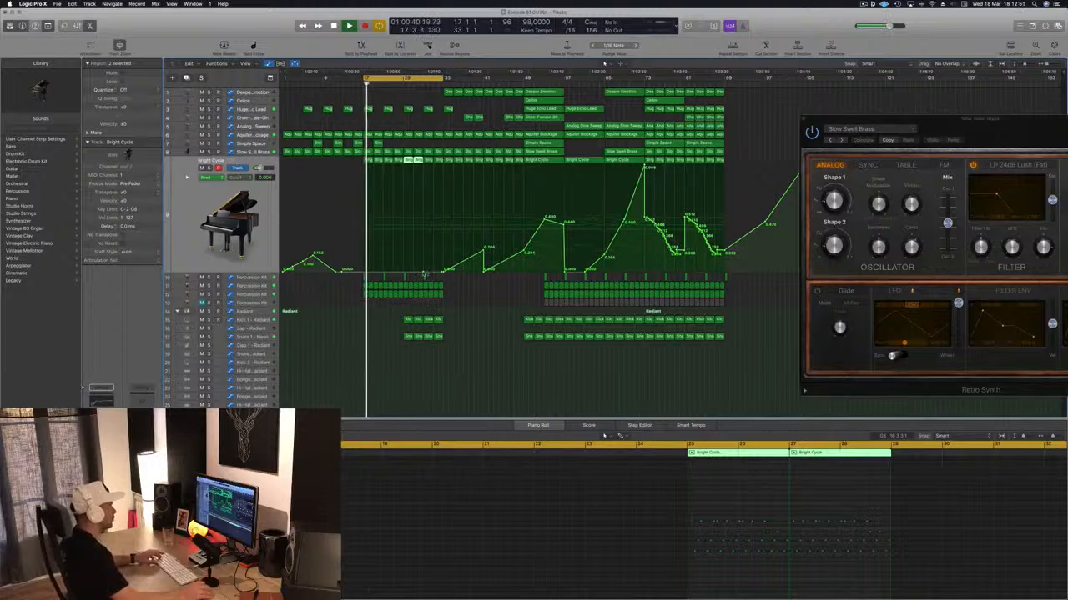
pyautogui.moveTo(425, 273); pyautogui.dragTo(427, 265)
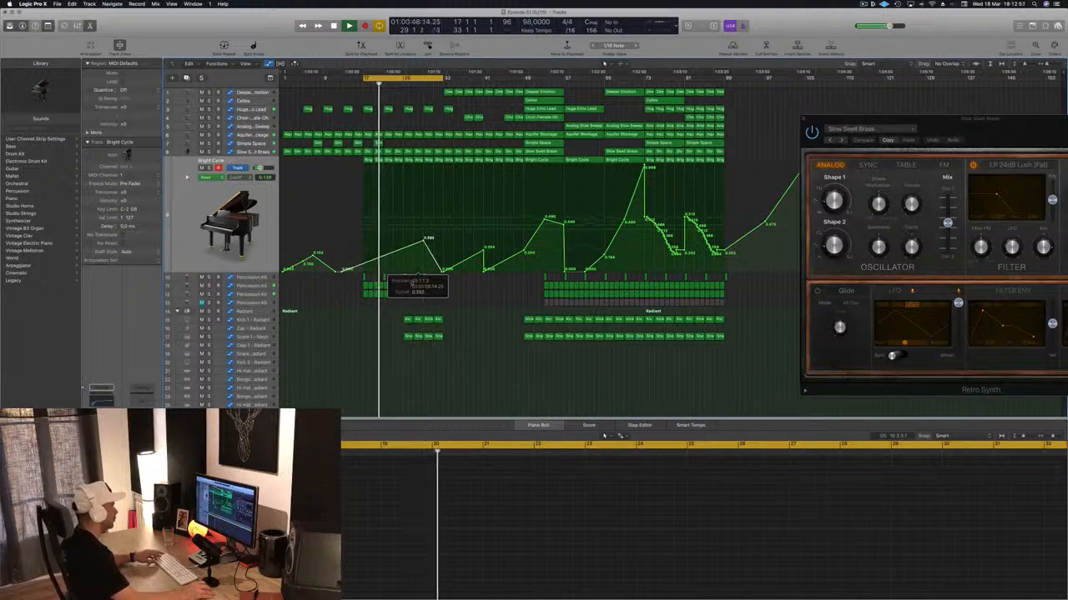
# - Copy the muted Percussion Kit track's four regions at bar 53 to bars 25 and 29, then unmute and select that track
pyautogui.moveTo(518, 301); pyautogui.dragTo(565, 304)
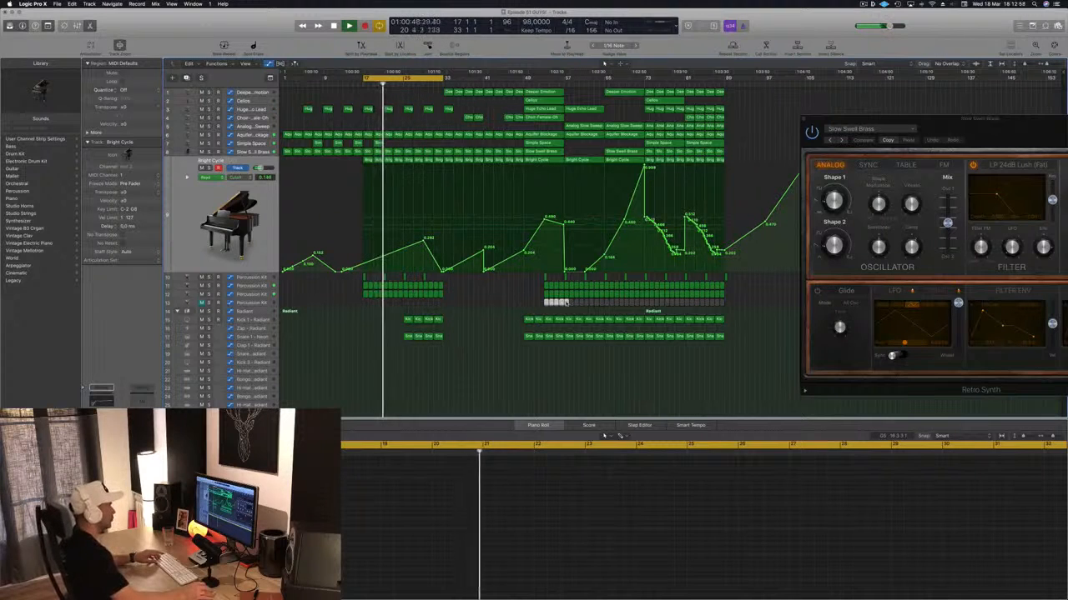
pyautogui.click(541, 303)
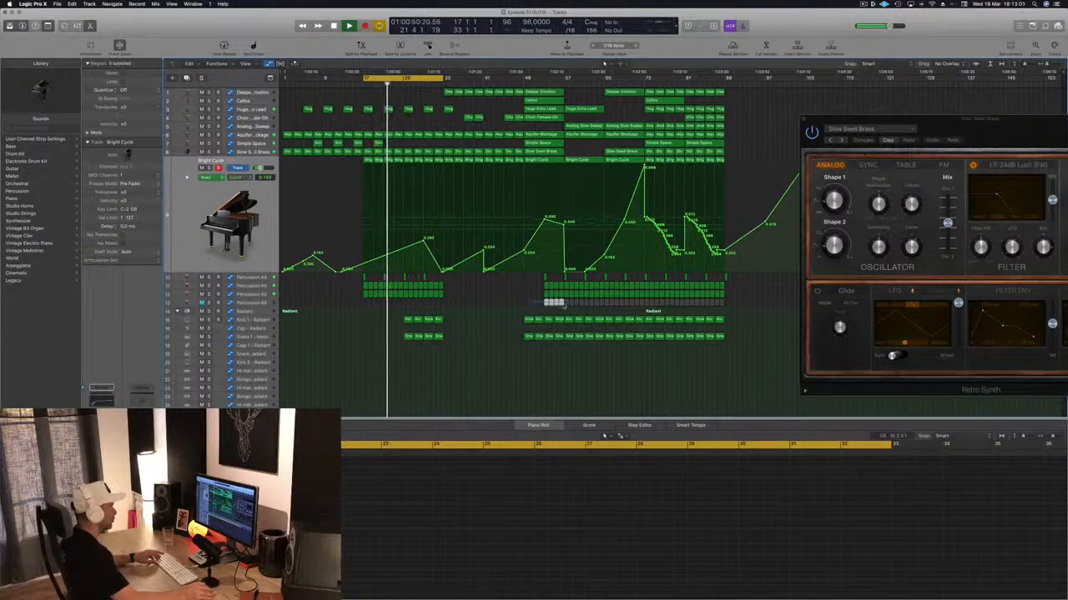
pyautogui.moveTo(549, 303); pyautogui.dragTo(432, 310)
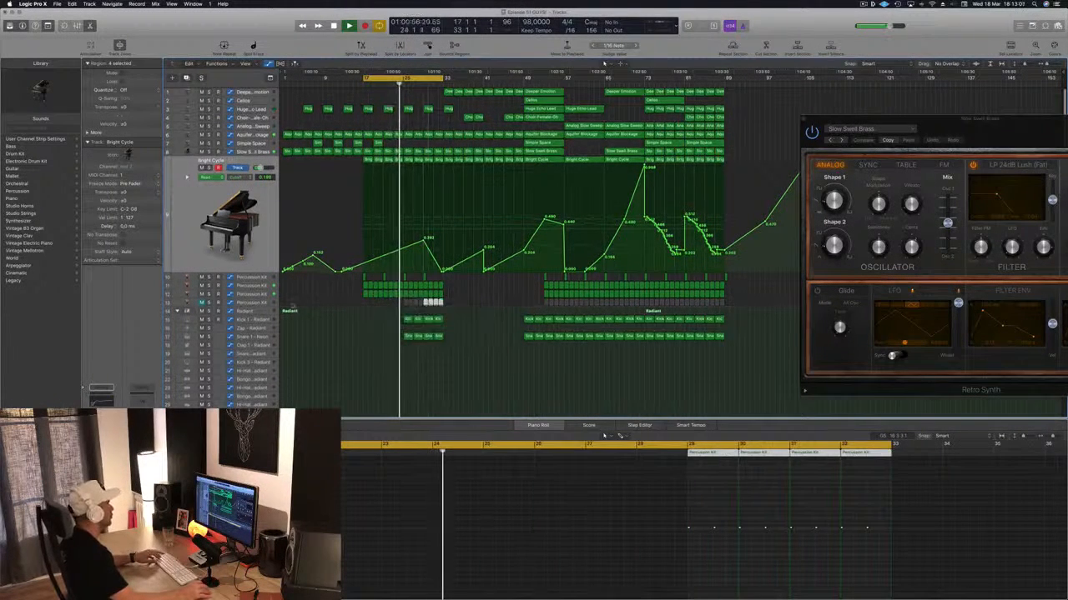
pyautogui.click(202, 303)
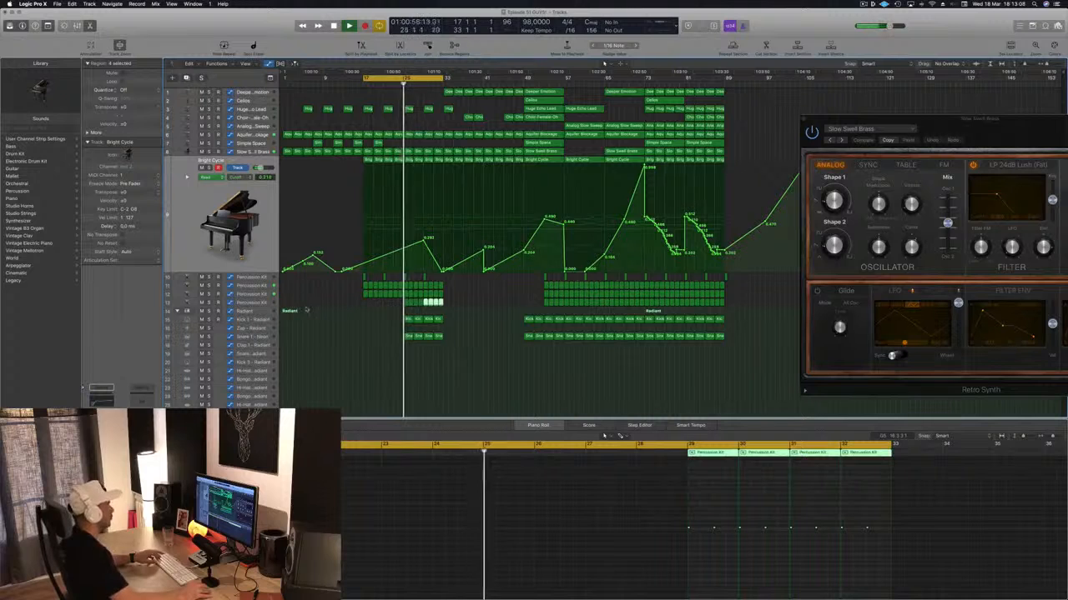
pyautogui.click(259, 306)
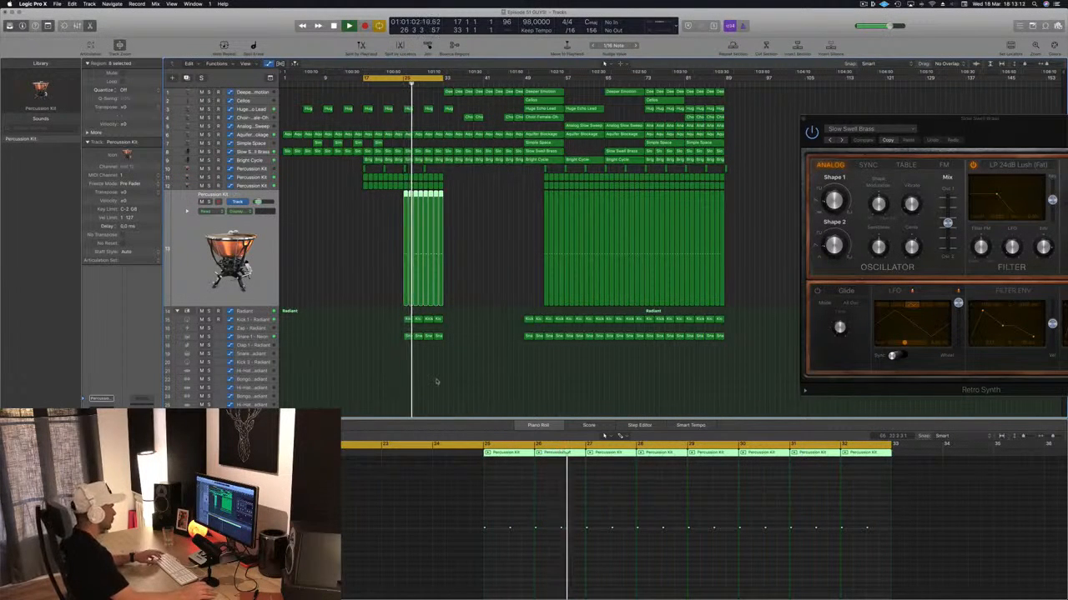
# - Look over the lower drum and FX tracks while bars 17–33 play, and save the project
pyautogui.scroll(-3, 432, 380)
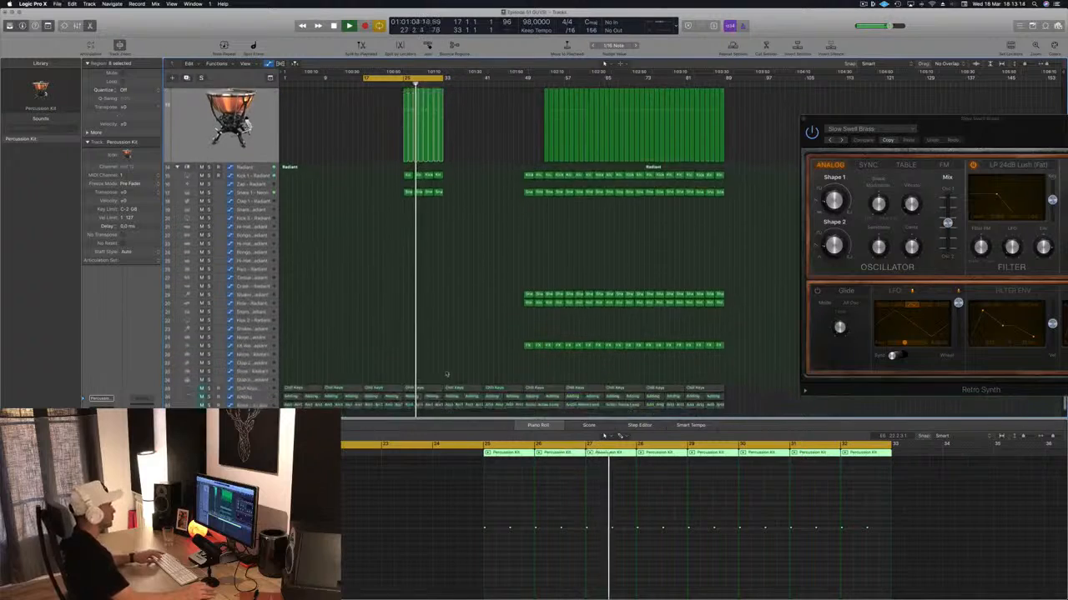
pyautogui.scroll(3, 456, 367)
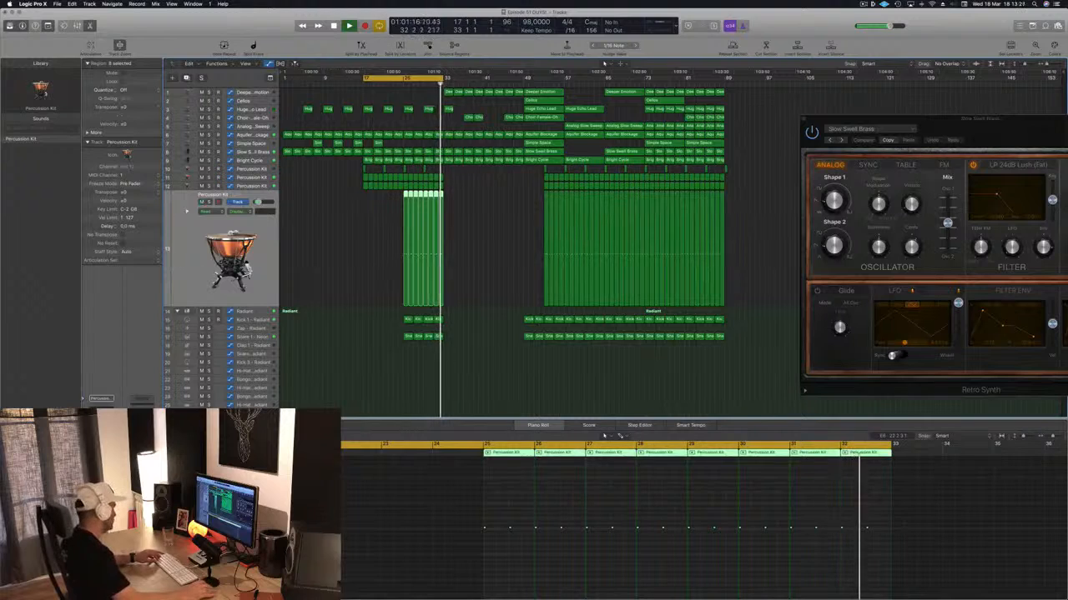
pyautogui.press('super+s')
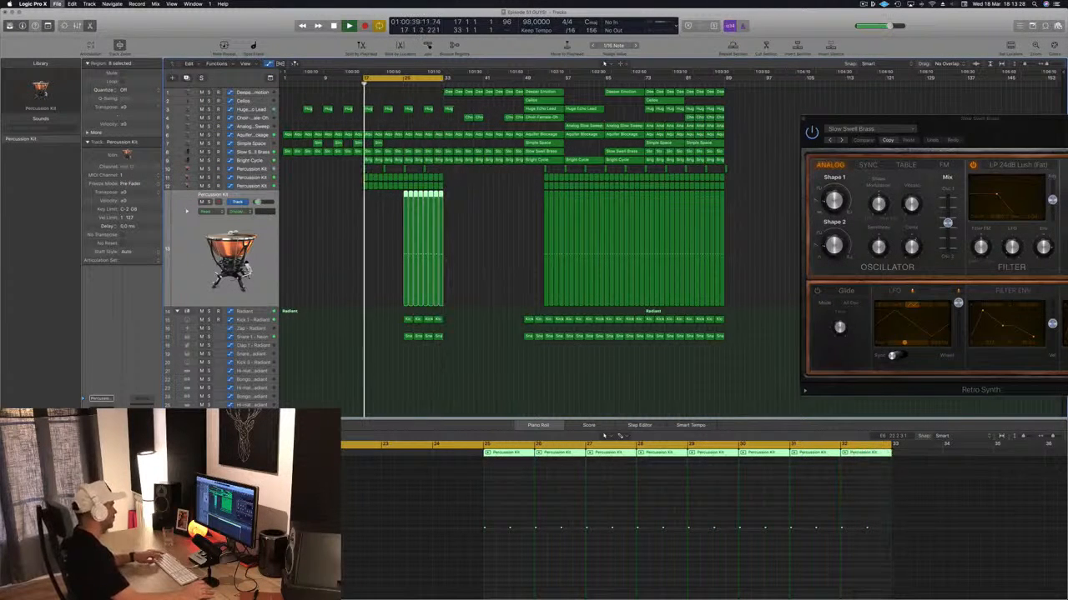
pyautogui.scroll(-5, 467, 133)
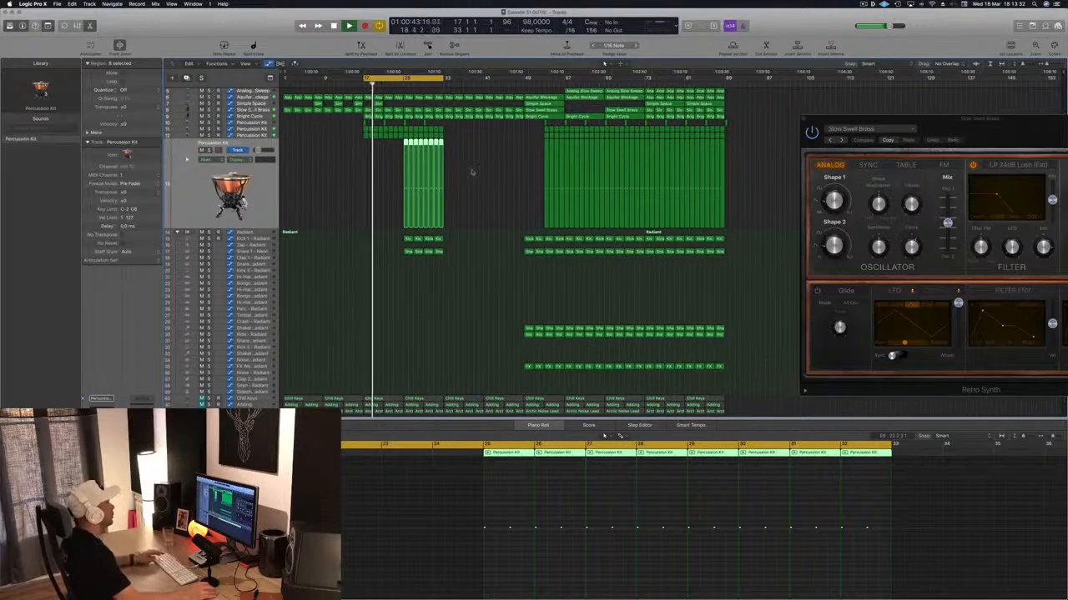
# - Check the upper and lower tracks while bars 17–26 play, and clear the region selection
pyautogui.scroll(-2, 472, 171)
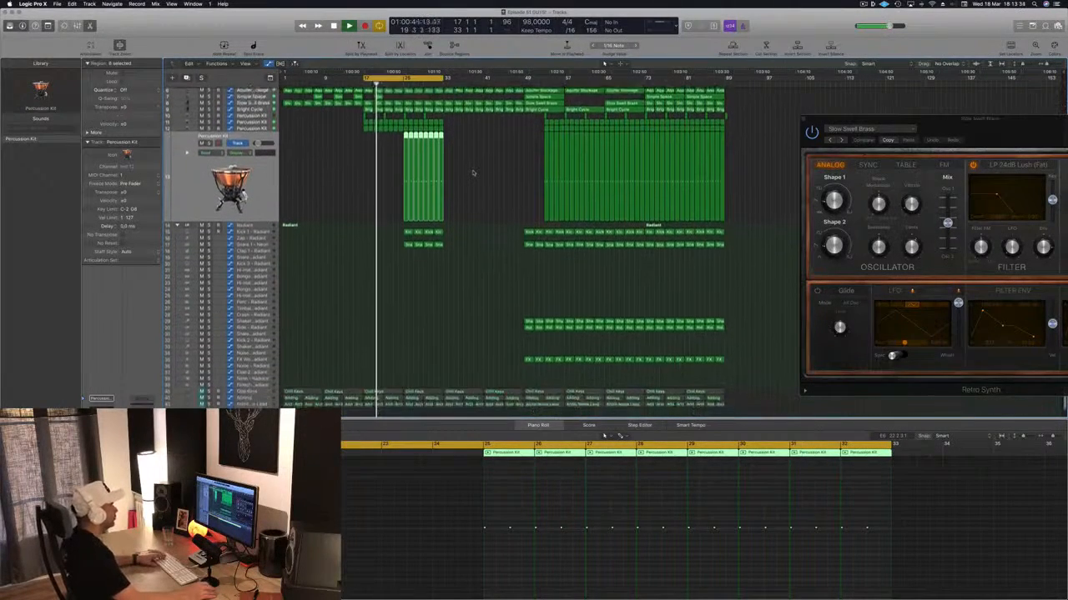
pyautogui.scroll(-1, 473, 173)
pyautogui.scroll(4, 473, 172)
pyautogui.scroll(-3, 475, 173)
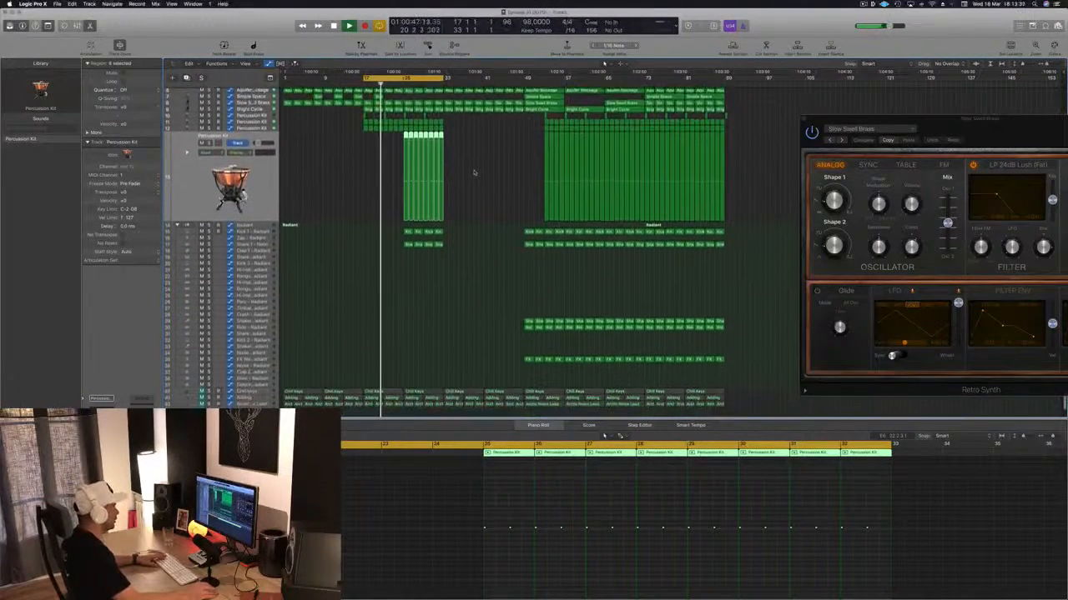
pyautogui.scroll(-1, 473, 172)
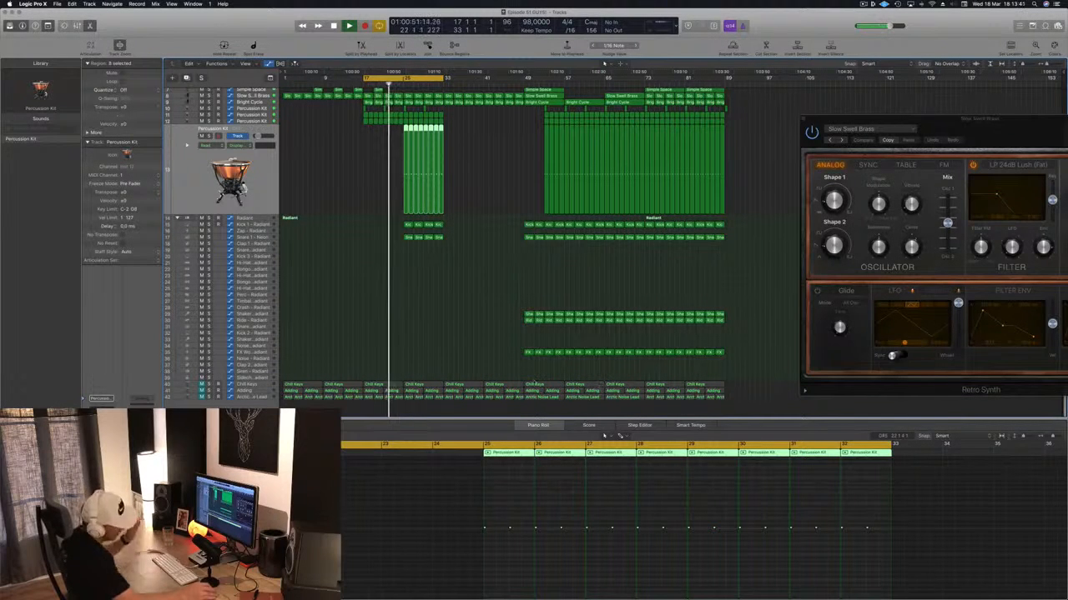
pyautogui.scroll(5, 513, 321)
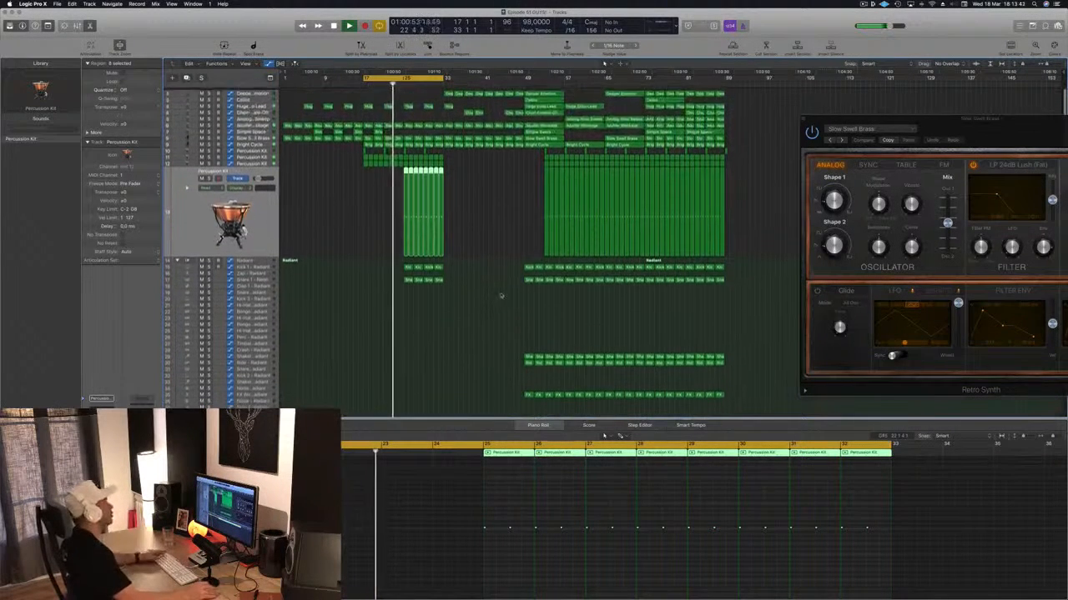
pyautogui.click(500, 294)
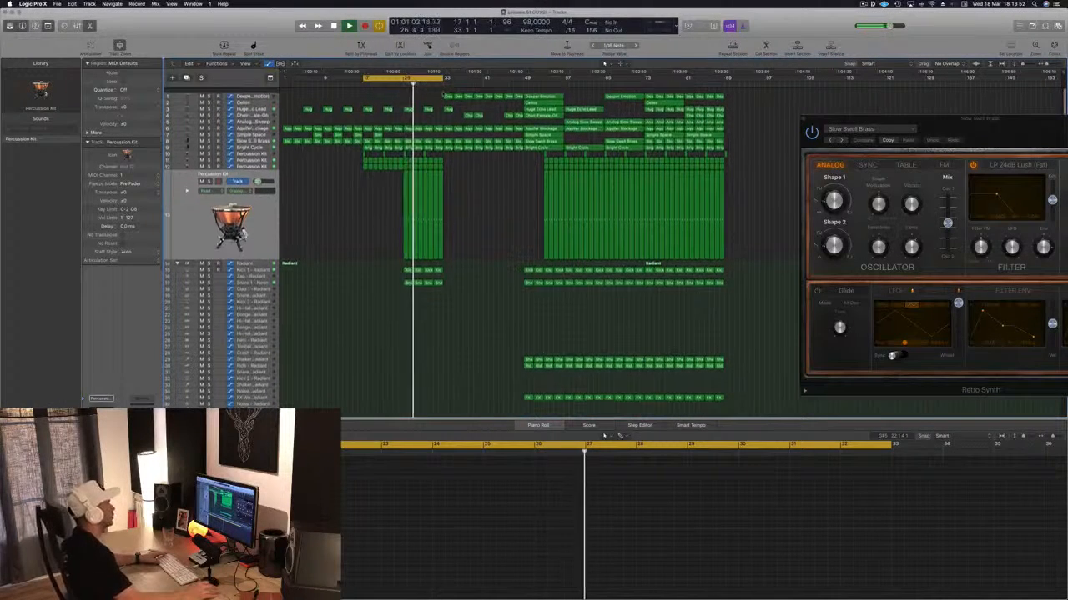
# - Move the cycle range to bars 33–49, start playback there, and restart it from about bar 17
pyautogui.moveTo(400, 78); pyautogui.dragTo(515, 78)
pyautogui.press('space')
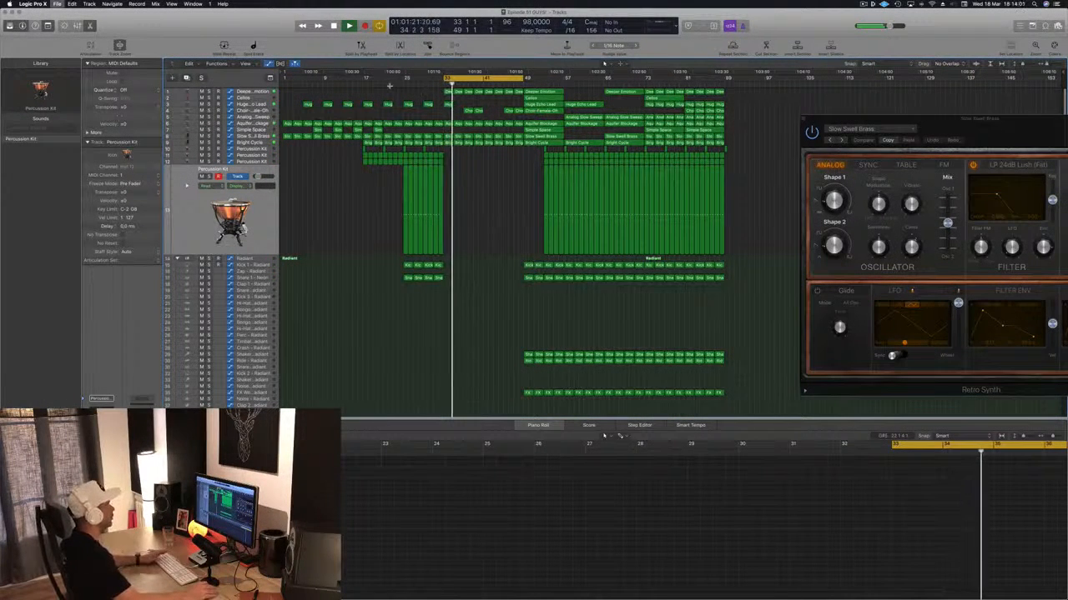
pyautogui.click(363, 83)
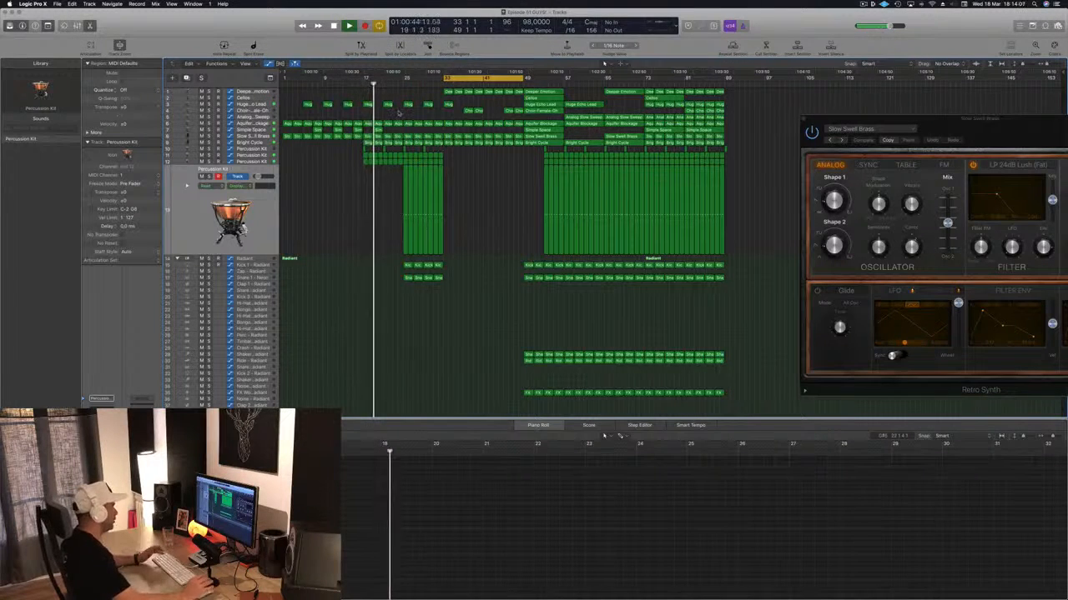
# - Review the drum build-up from about bar 19 into bar 33 during playback, and save the project
pyautogui.scroll(-3, 472, 218)
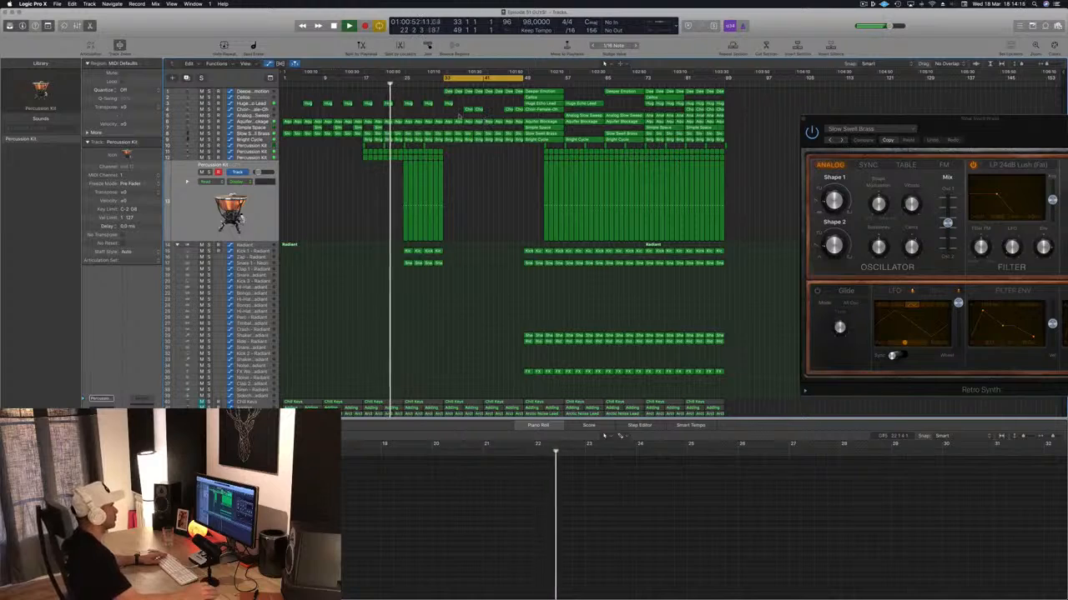
pyautogui.press('super+Right')
pyautogui.press('super+Right')
pyautogui.press('super+Right')
pyautogui.press('super+Right')
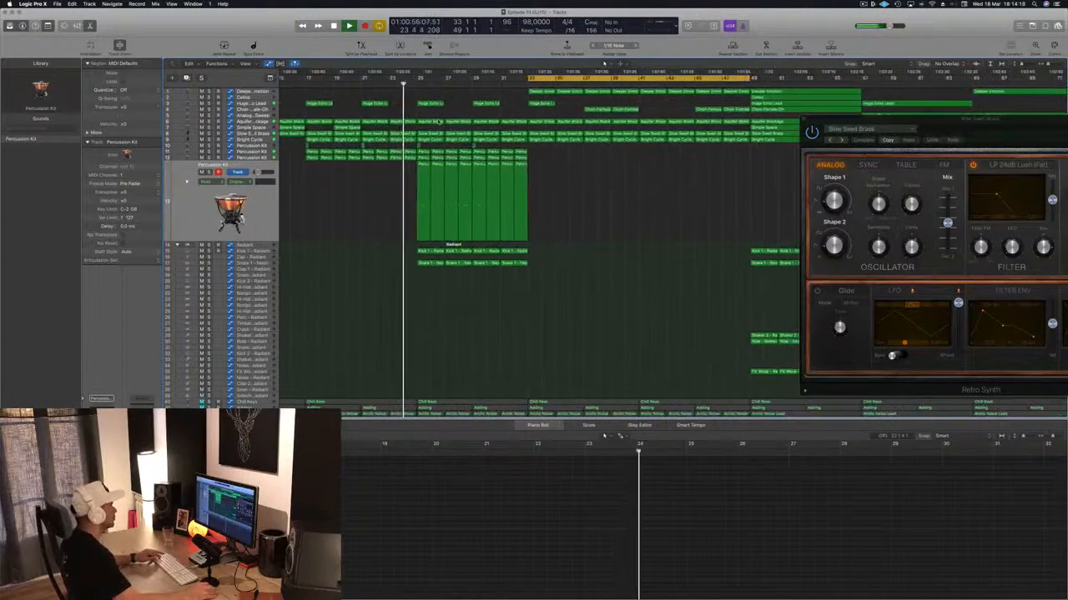
pyautogui.press('super+Left')
pyautogui.press('super+Left')
pyautogui.press('super+Left')
pyautogui.press('super+Left')
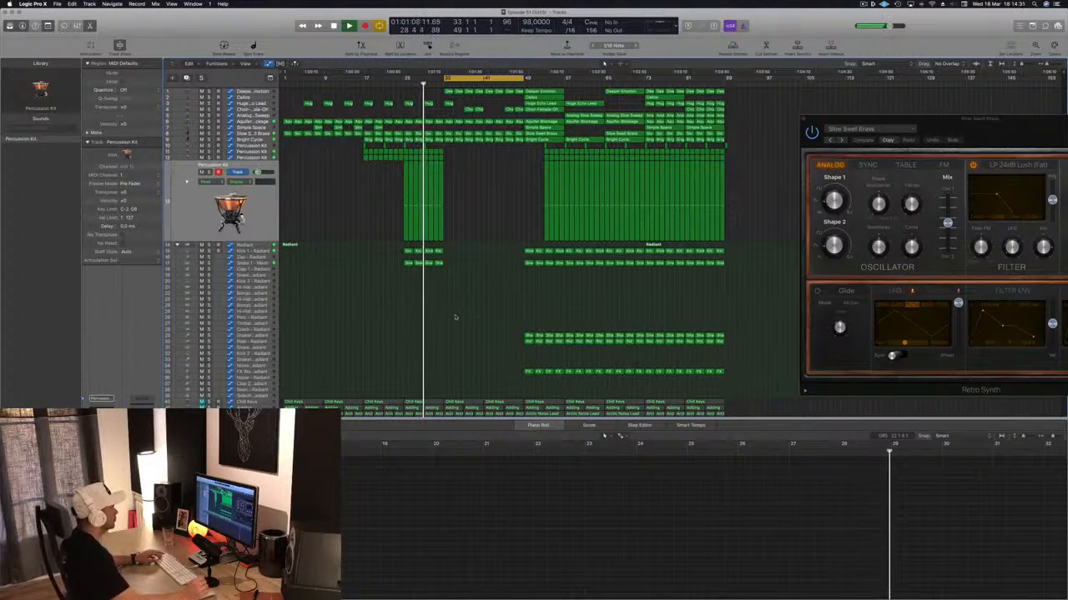
pyautogui.press('super+s')
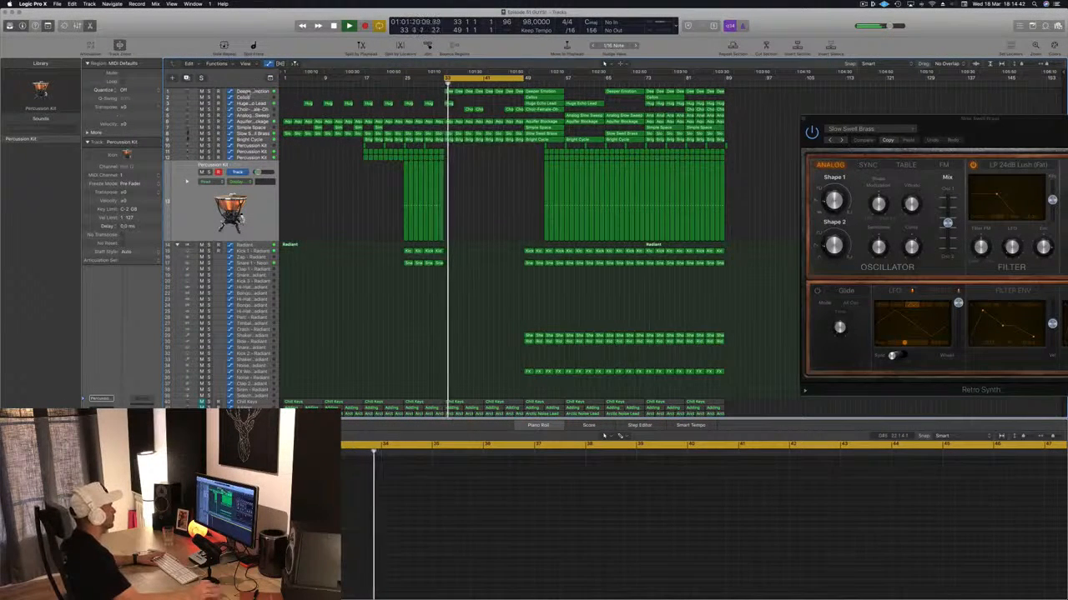
# - Select the Deeper Emotion and Choir-Female-Oh tracks in turn to check their regions within bars 33–49
pyautogui.click(247, 92)
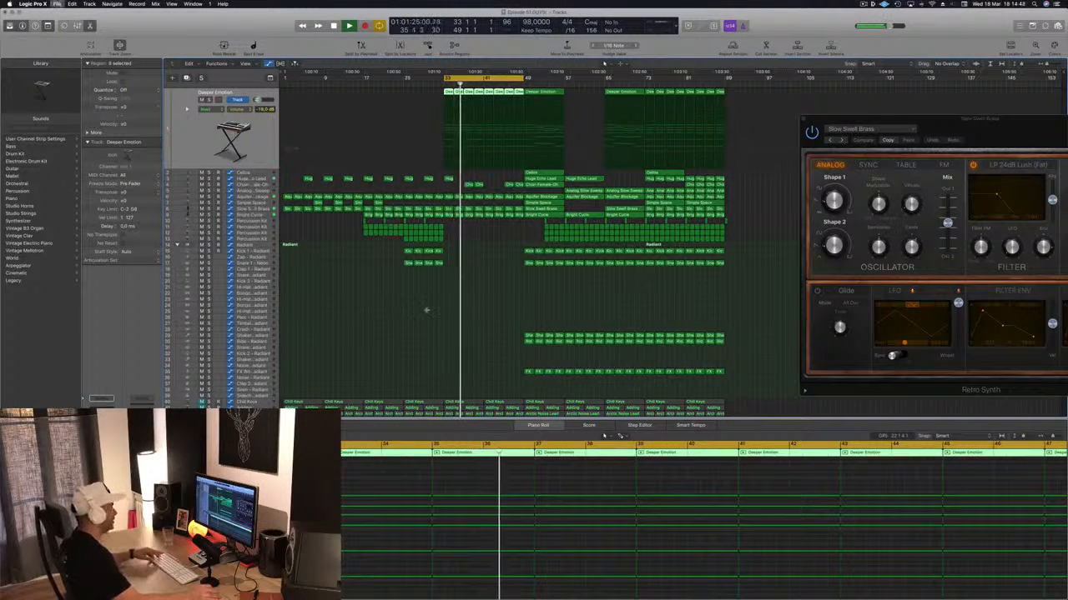
pyautogui.press('super+Right')
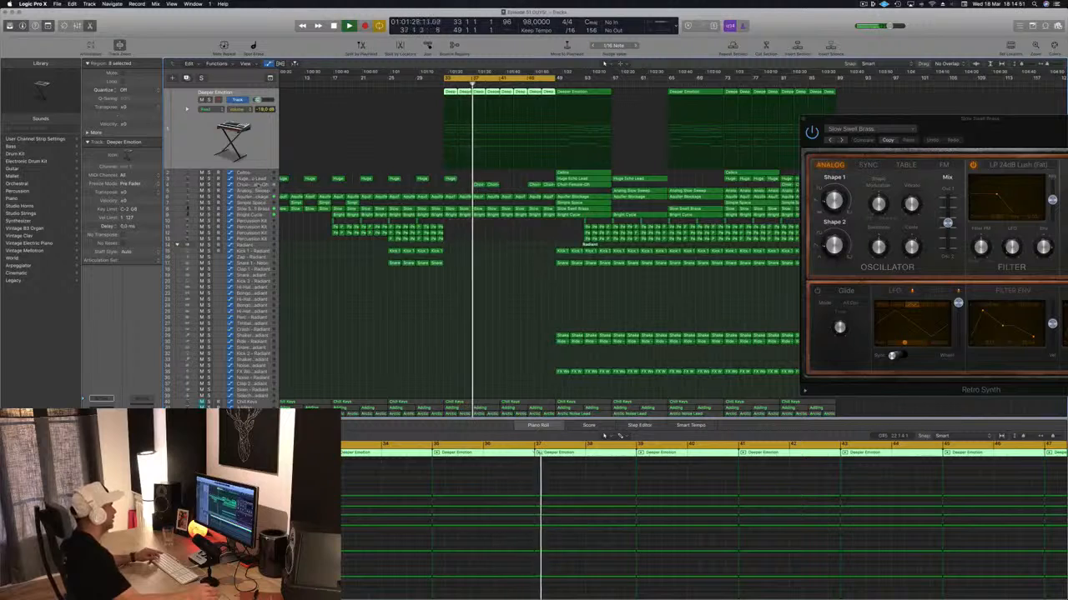
pyautogui.click(263, 185)
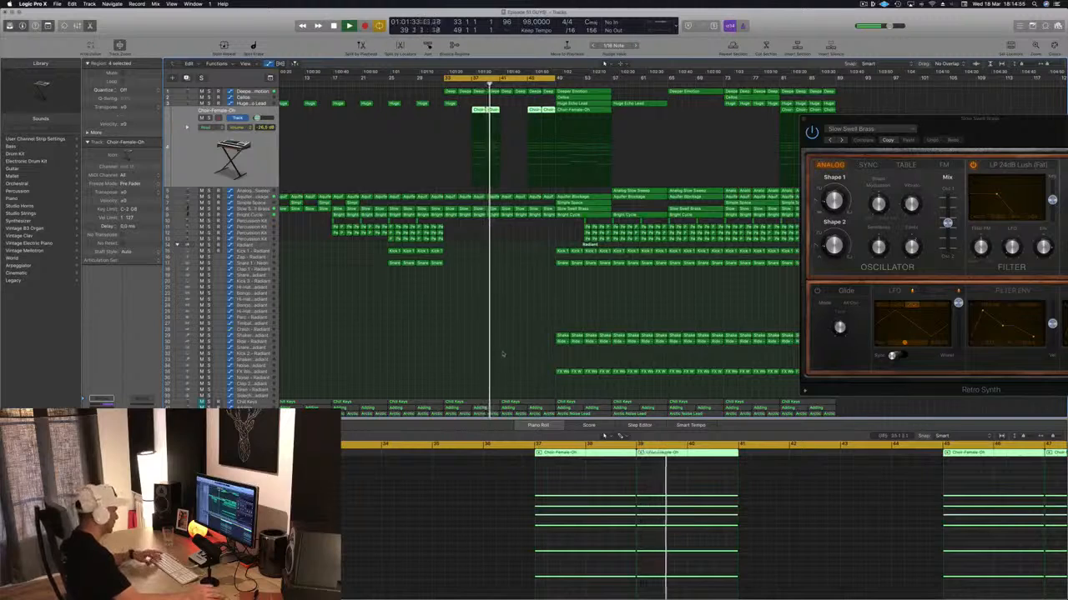
# - Close the project's main window and postpone the Cyberduck donation prompt
pyautogui.press('x')
pyautogui.press('super+w')
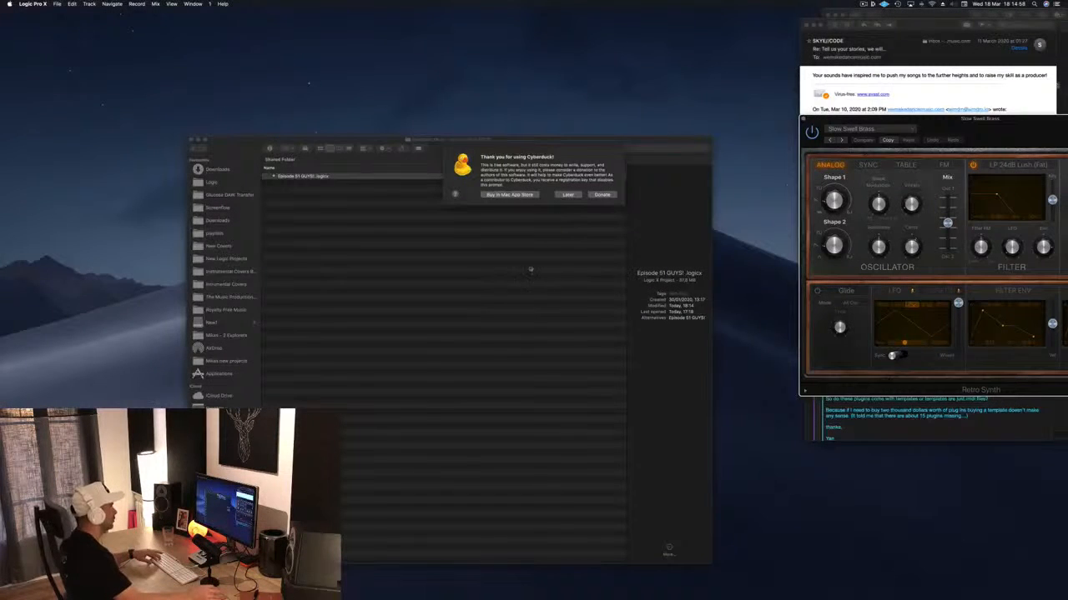
pyautogui.moveTo(577, 594)
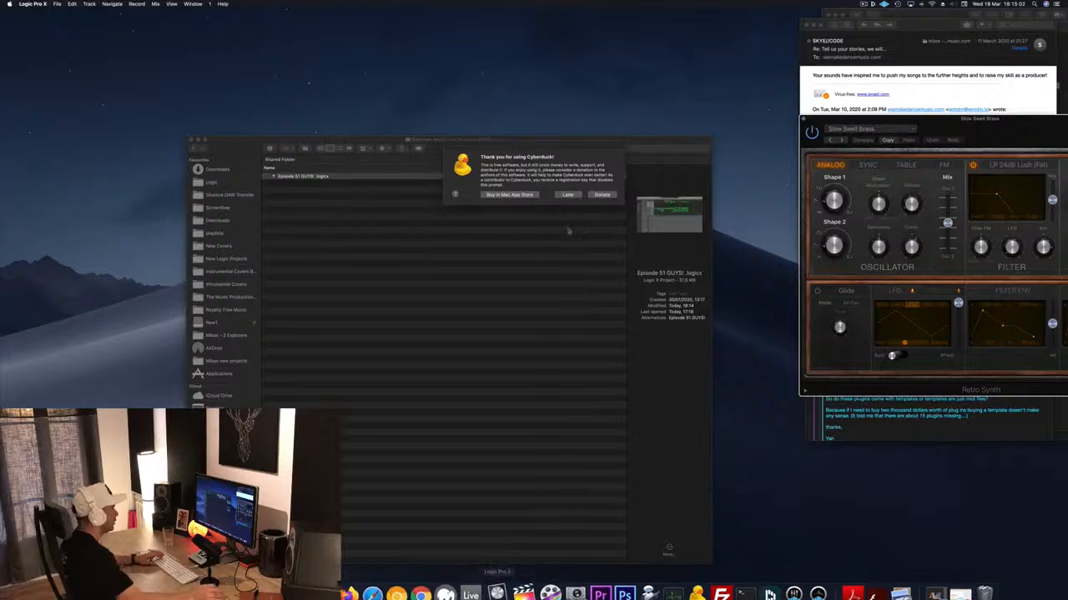
pyautogui.click(572, 197)
# - Hide Logic Pro, switch back to it, and reopen the project's main window
pyautogui.moveTo(455, 594)
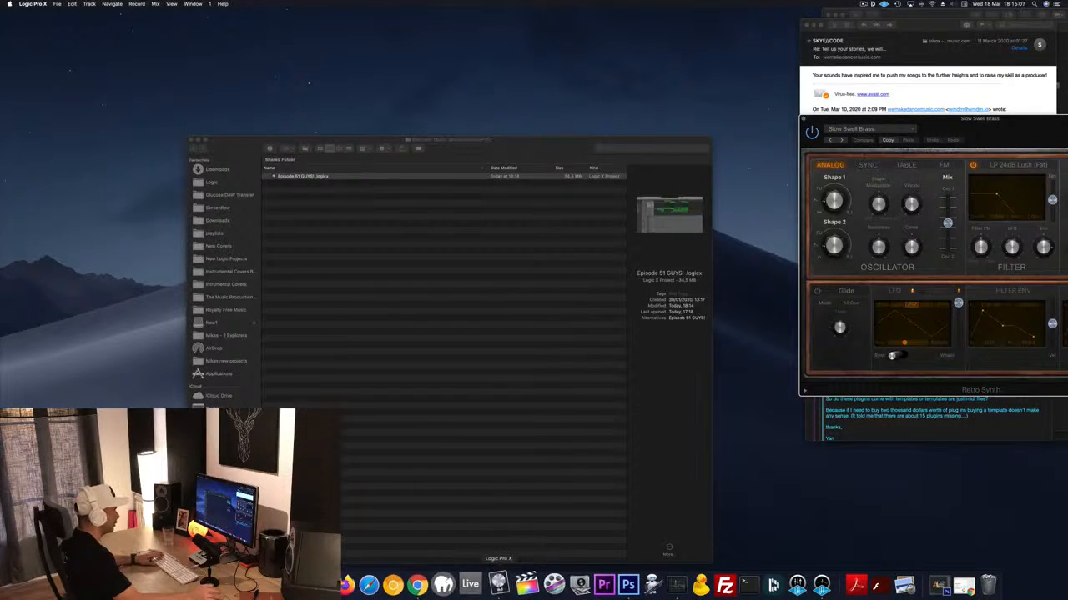
pyautogui.rightClick(497, 584)
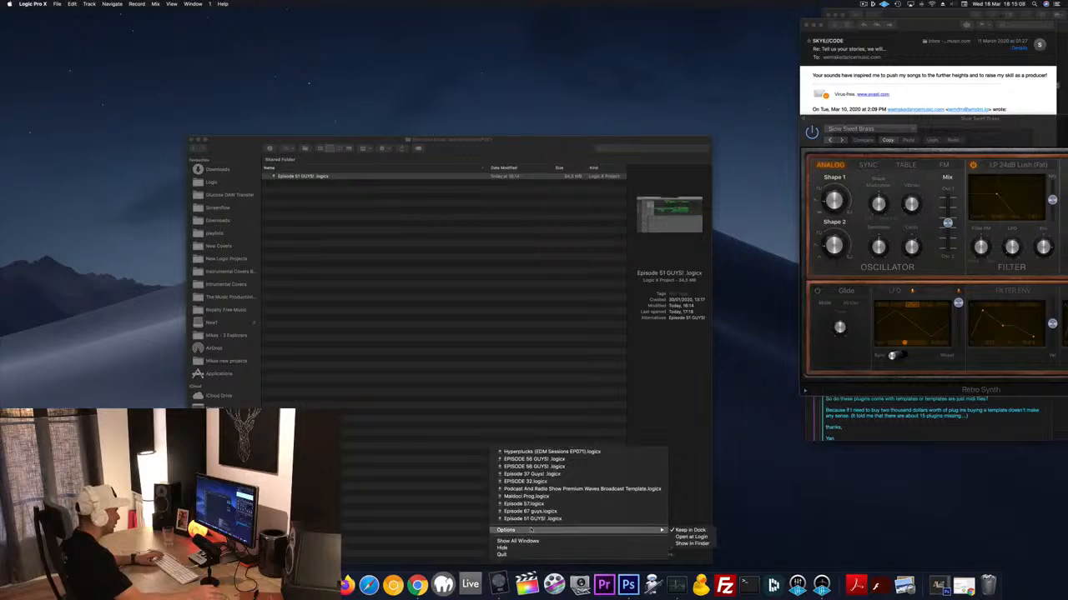
pyautogui.click(525, 548)
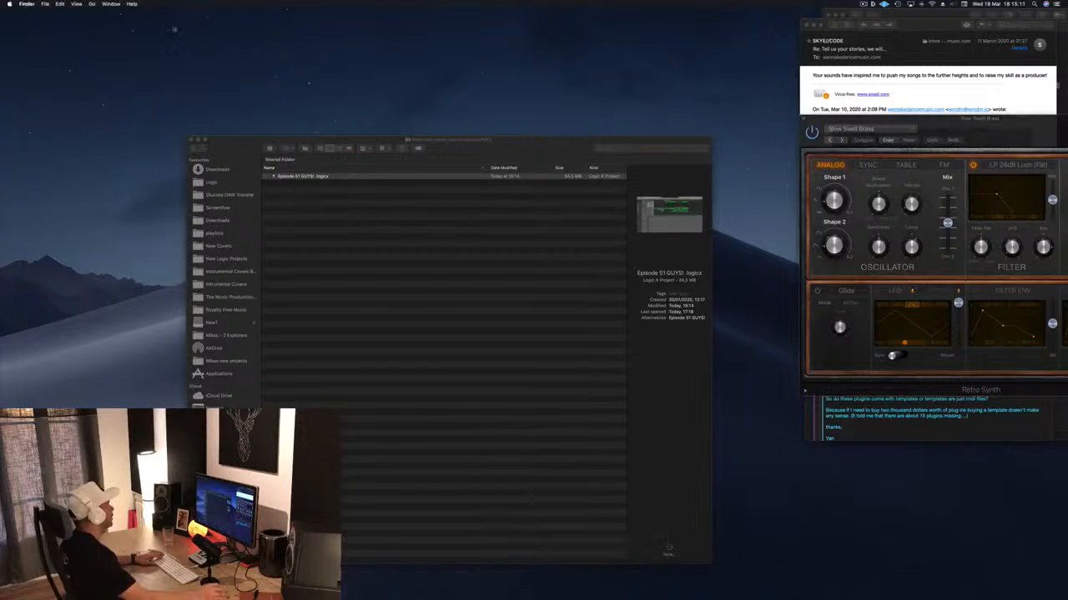
pyautogui.click(498, 584)
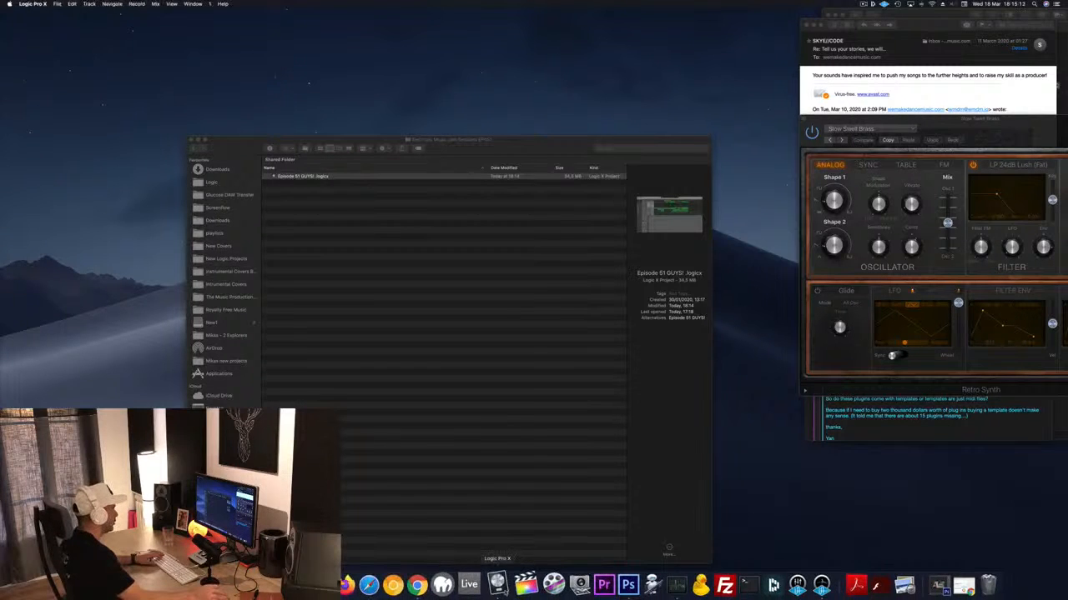
pyautogui.click(171, 4)
pyautogui.moveTo(192, 5)
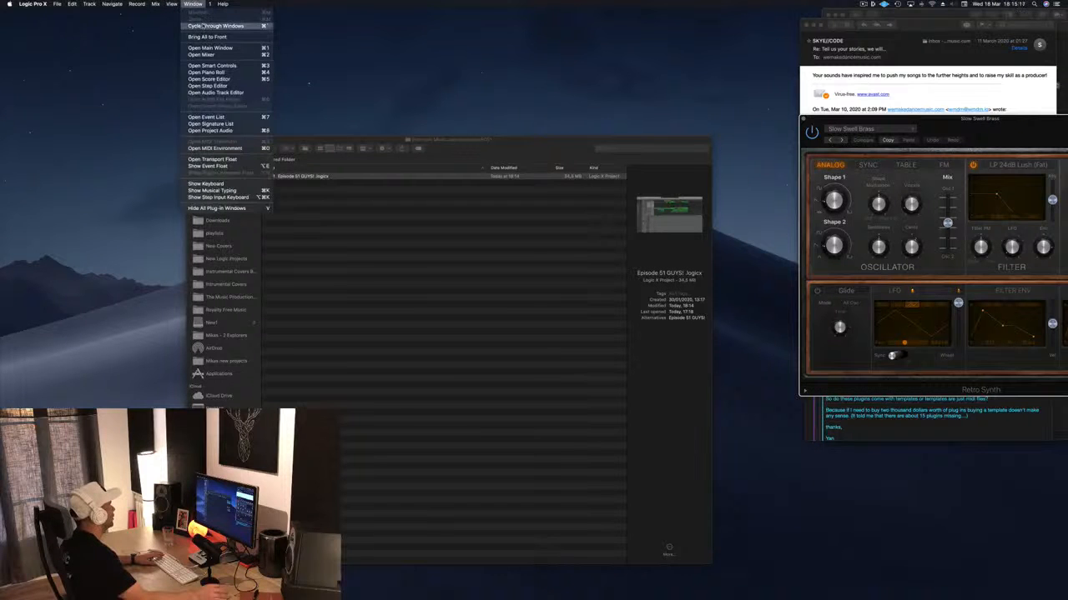
pyautogui.click(205, 48)
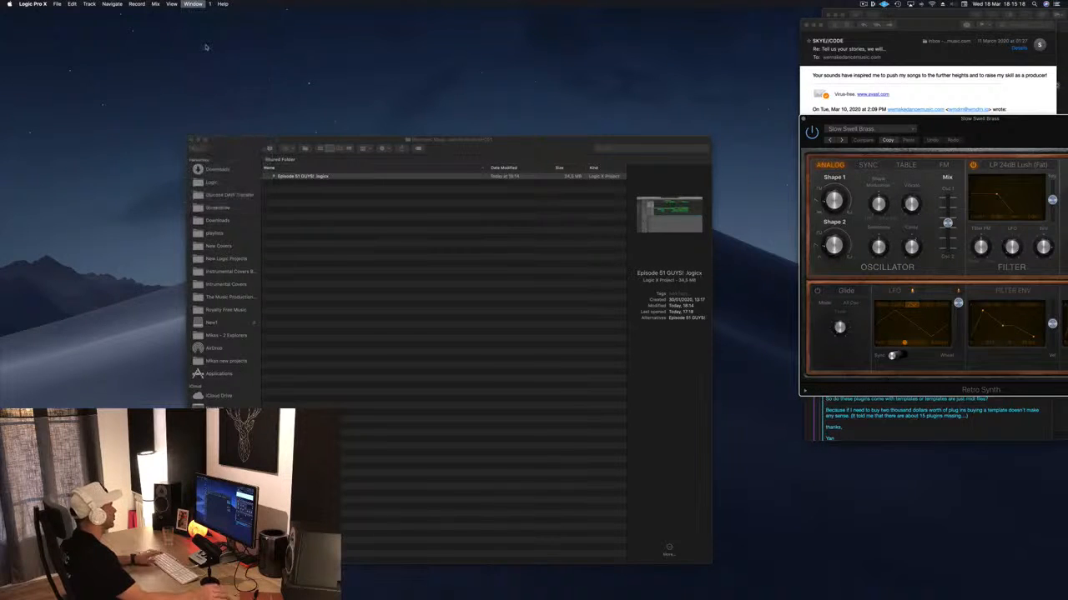
pyautogui.click(421, 299)
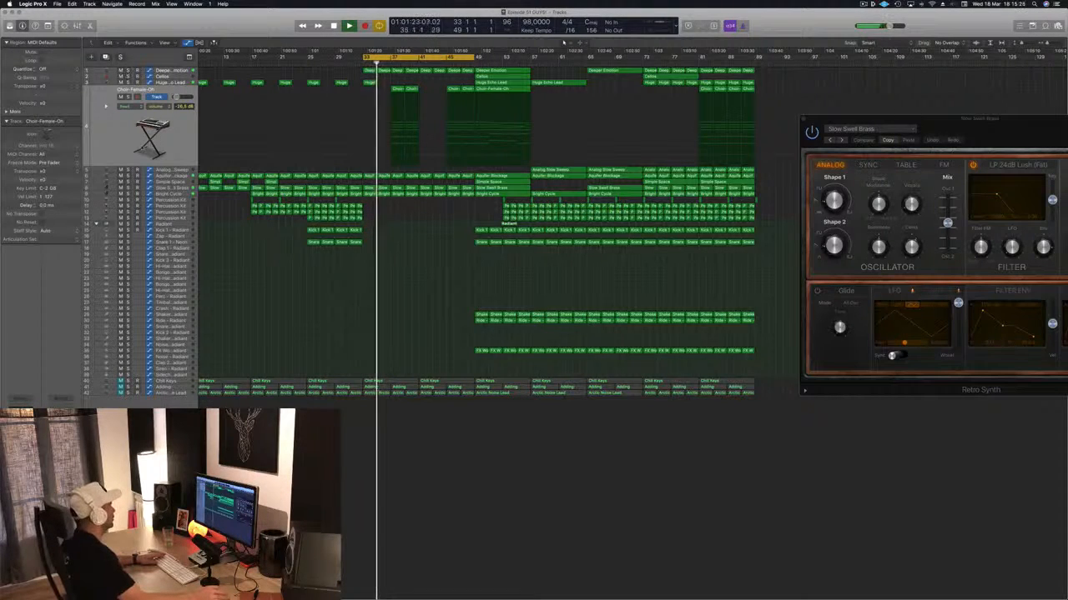
# - Raise the cutoff automation peak at bar 41 on the Bright Cycle track to about 0.33
pyautogui.click(134, 118)
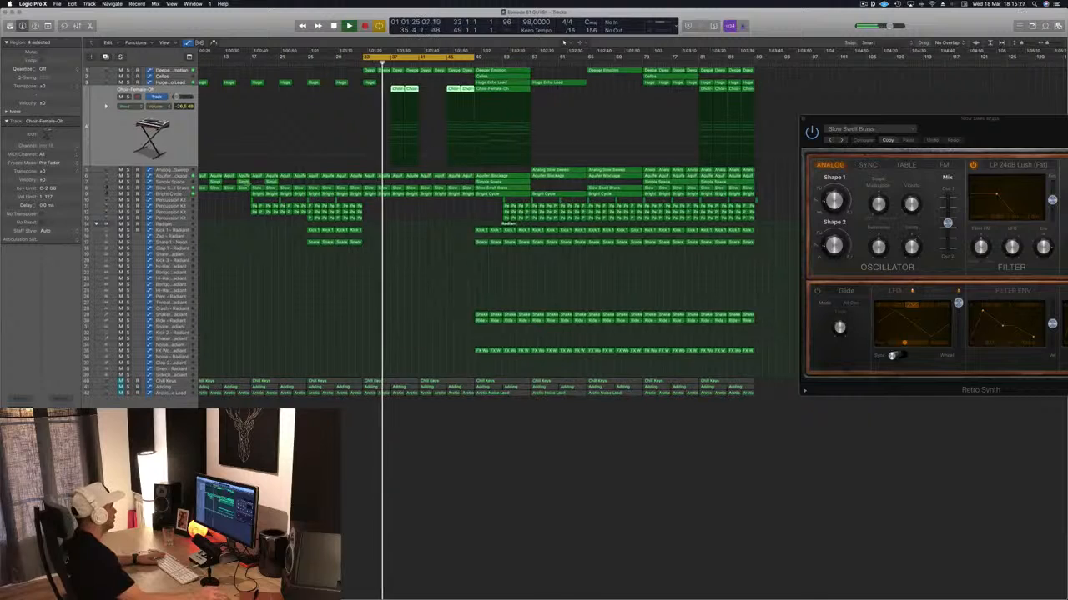
pyautogui.click(160, 189)
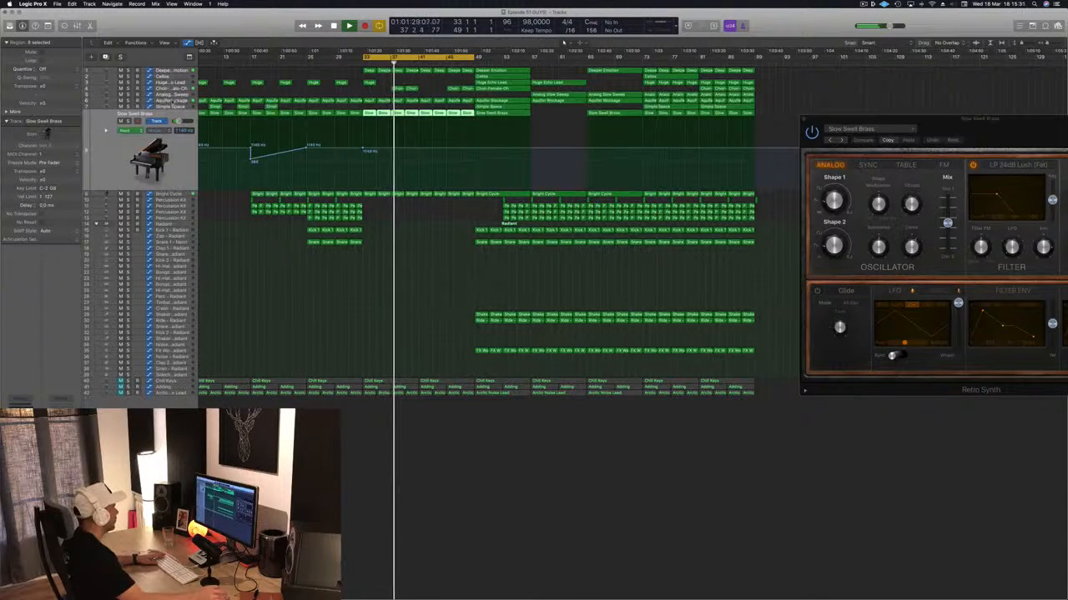
pyautogui.press('Down')
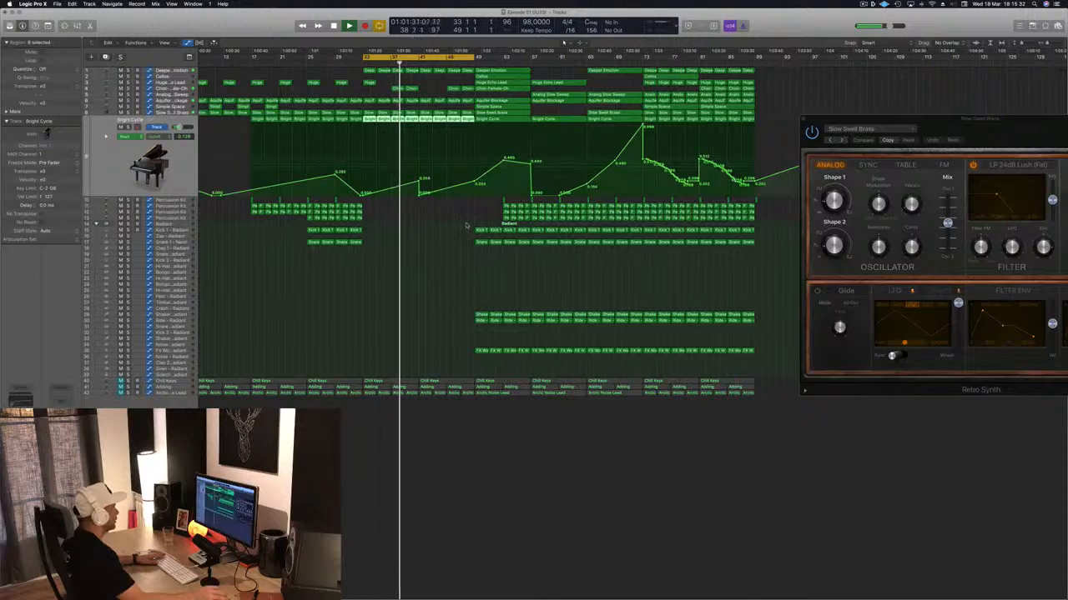
pyautogui.moveTo(419, 181); pyautogui.dragTo(419, 164)
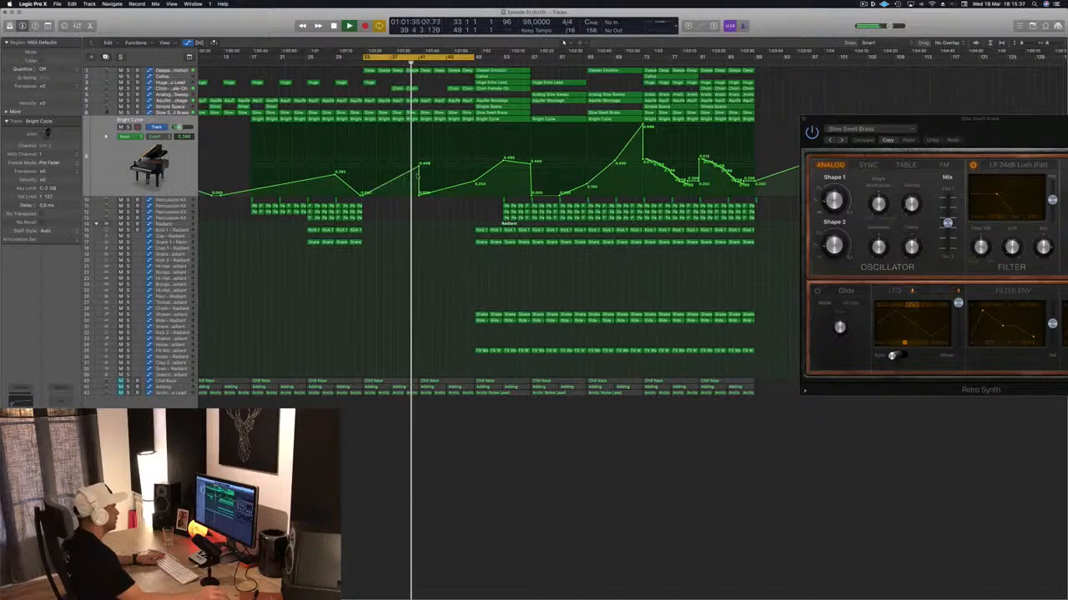
pyautogui.moveTo(418, 168); pyautogui.dragTo(419, 173)
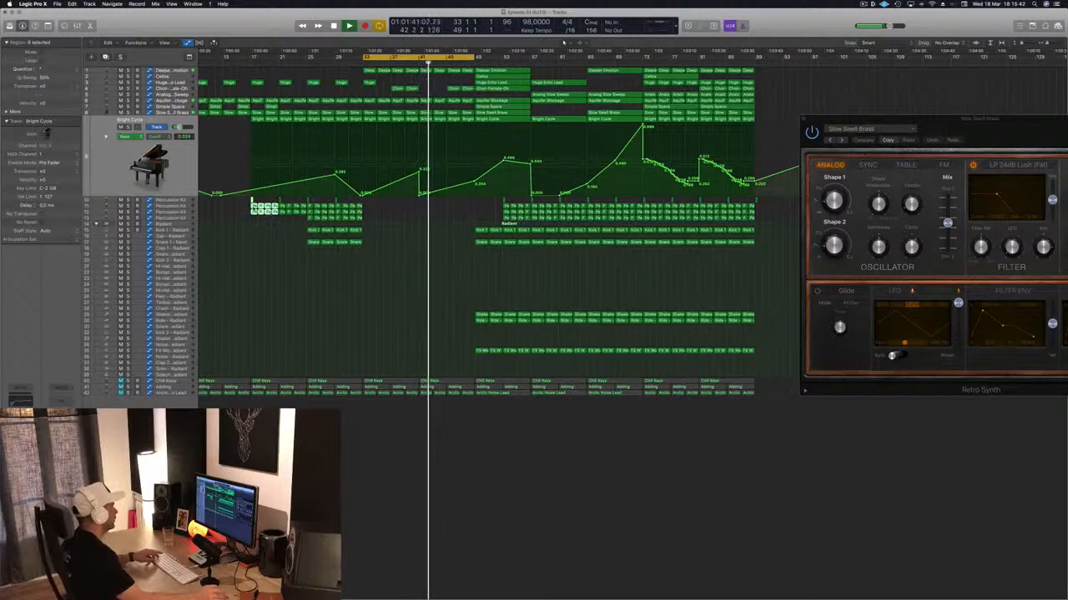
# - Copy the bar 17–21 regions of the upper three Percussion Kit tracks to bars 41 and 45
pyautogui.moveTo(252, 205); pyautogui.dragTo(423, 214)
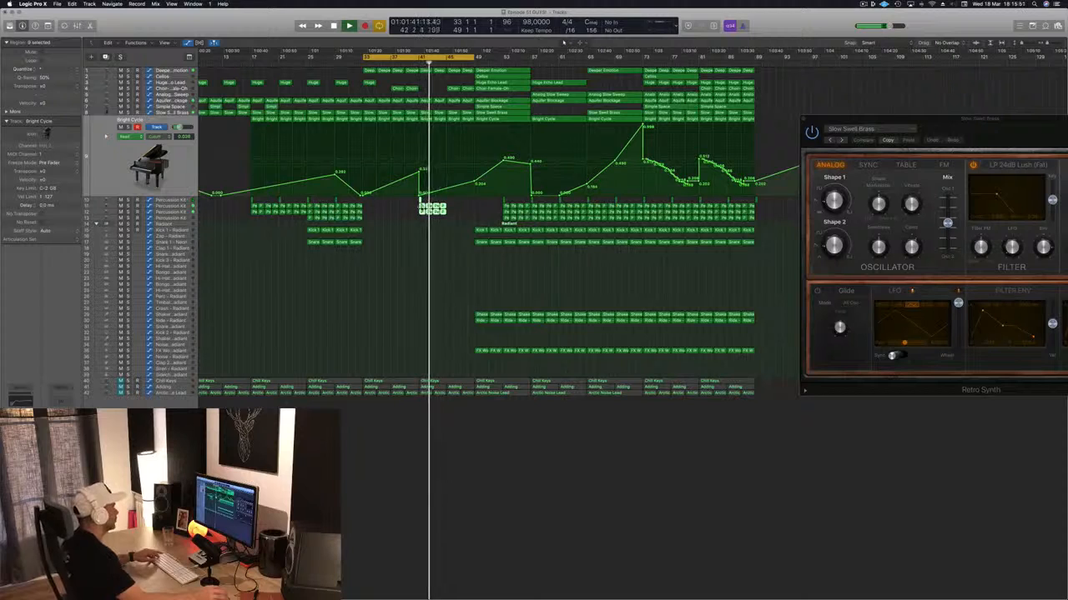
pyautogui.moveTo(432, 209); pyautogui.dragTo(469, 214)
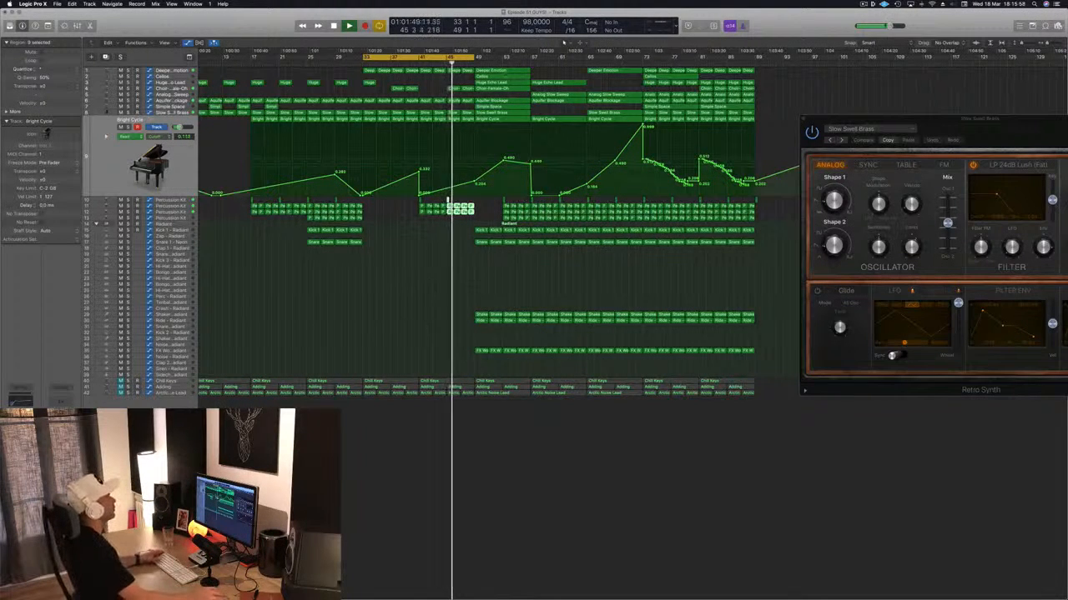
# - Move the cycle range to bars 49–65 and select the Shaker and Ride tracks in turn to check their parts
pyautogui.press('super+Left')
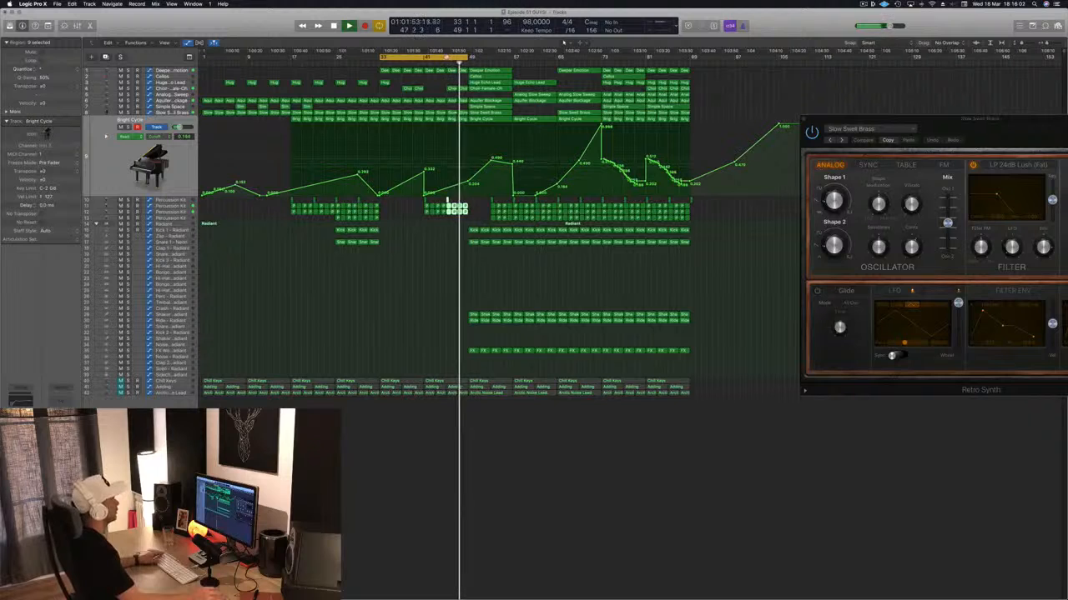
pyautogui.moveTo(456, 57); pyautogui.dragTo(514, 59)
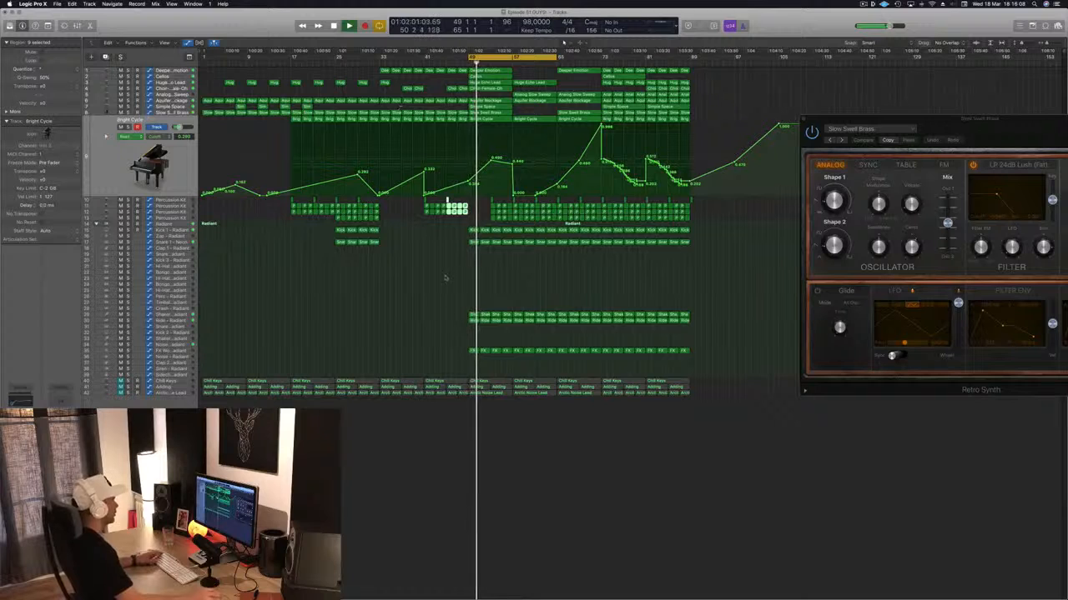
pyautogui.click(183, 315)
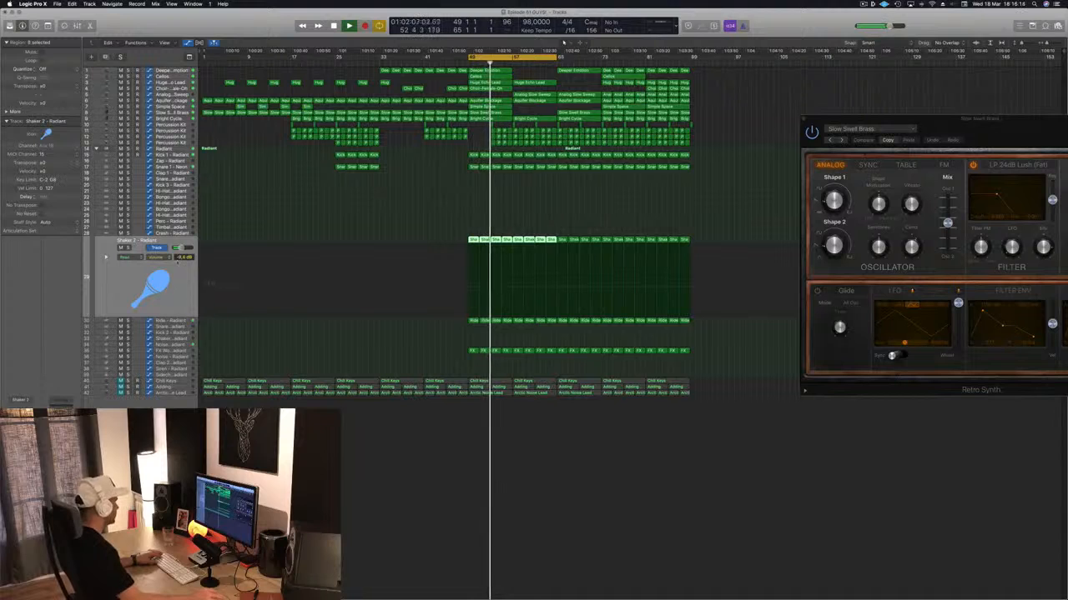
pyautogui.click(172, 319)
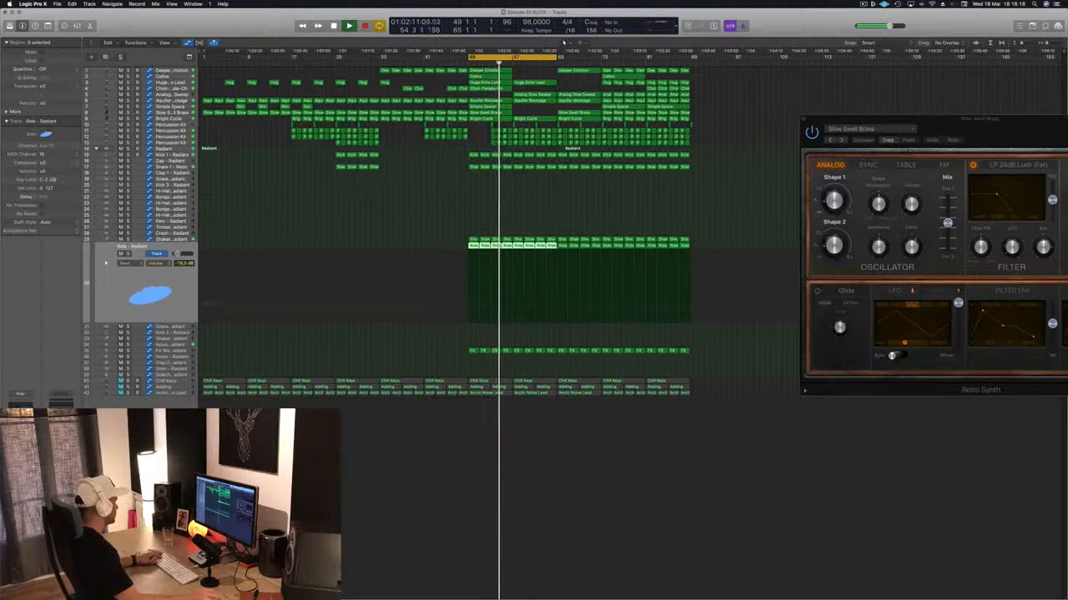
# - Clear the region selection, restart playback from about bar 41, and save the project
pyautogui.click(407, 235)
pyautogui.press('space')
pyautogui.press('space')
pyautogui.click(407, 63)
pyautogui.click(424, 64)
pyautogui.press('super+s')
pyautogui.press('super+Right')
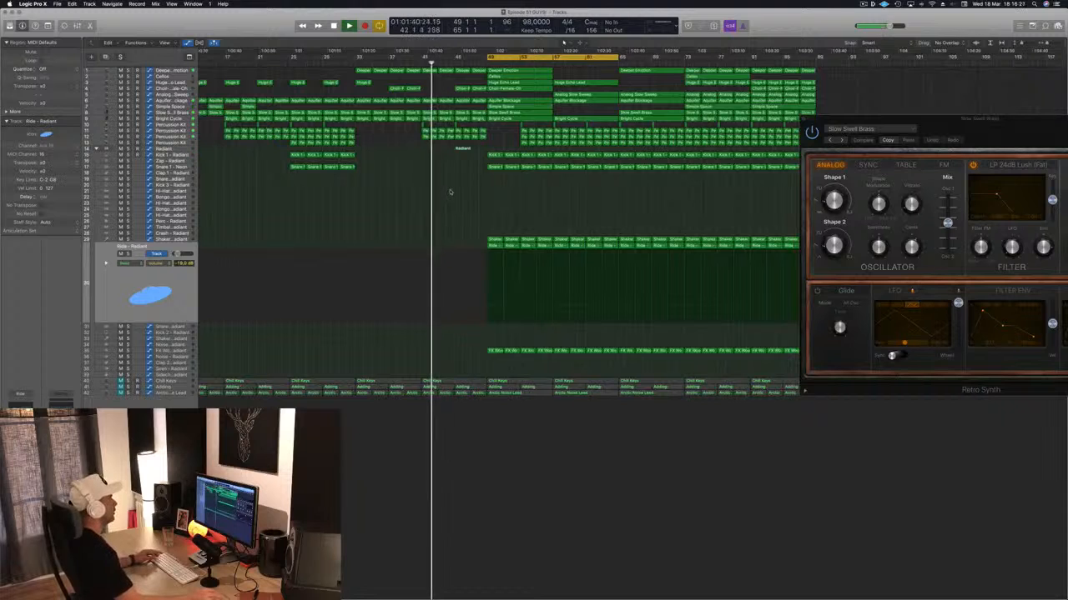
# - Shorten the cycle range to bars 49–57, repeat that section three times, and clear the region selection
pyautogui.press('super+Left')
pyautogui.press('super+Left')
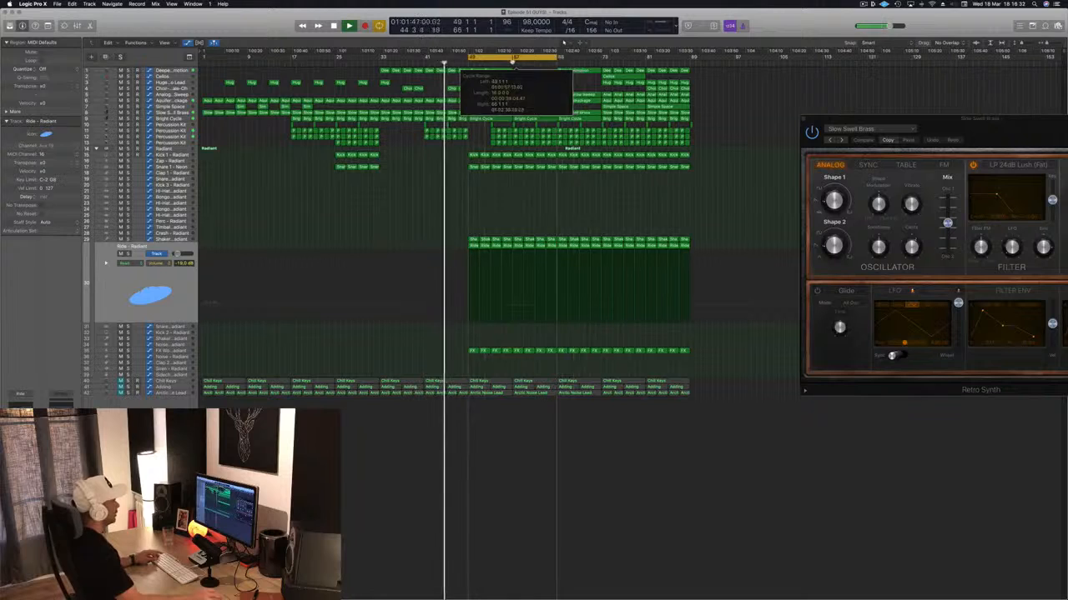
pyautogui.moveTo(554, 61); pyautogui.dragTo(510, 62)
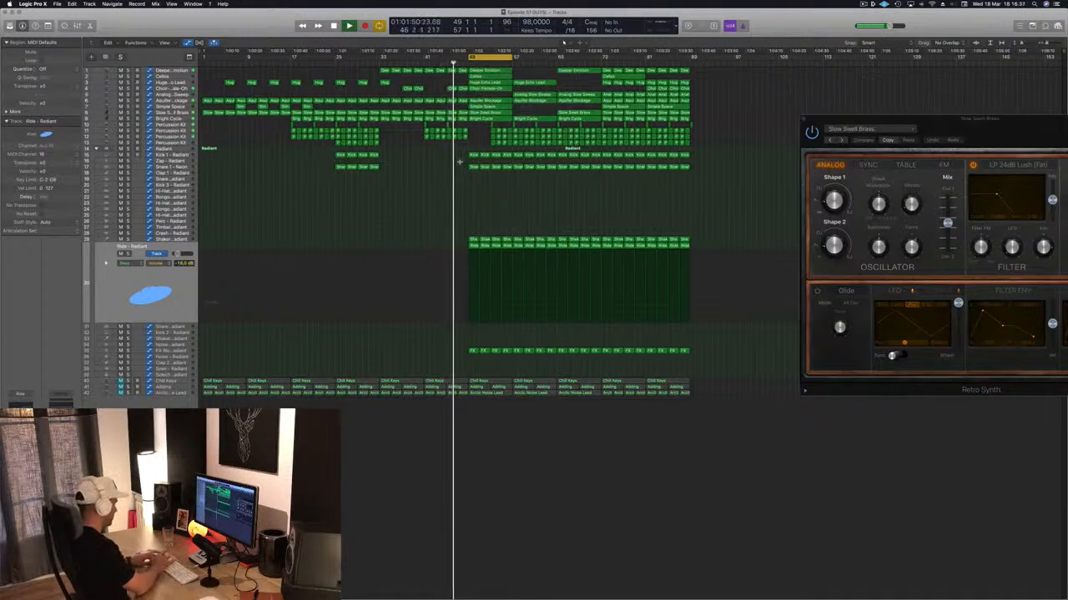
pyautogui.press('ctrl+super+r')
pyautogui.press('ctrl+super+r')
pyautogui.press('ctrl+super+r')
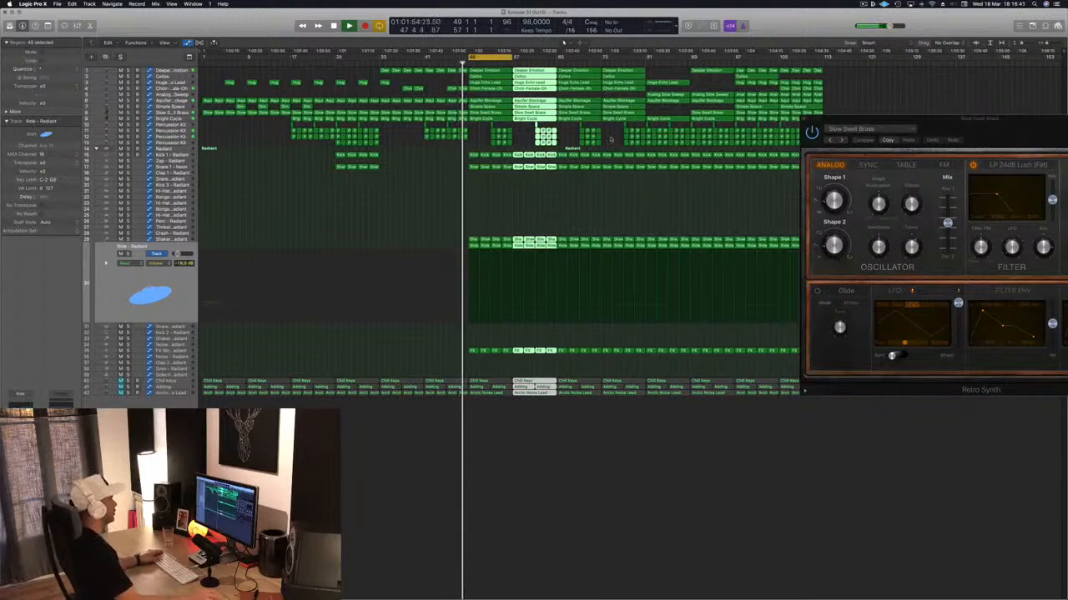
pyautogui.click(414, 201)
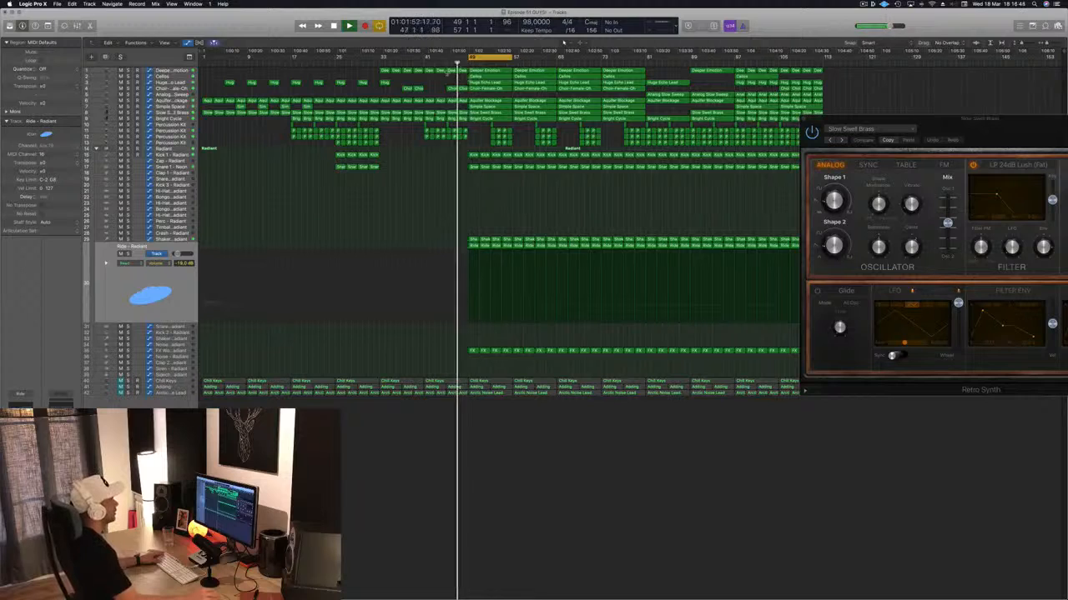
# - Delete the Cellos and Huge Echo Lead regions at bars 49–57 and the Percussion Kit regions at bars 53–57
pyautogui.click(491, 77)
pyautogui.press('Delete')
pyautogui.click(492, 83)
pyautogui.press('Delete')
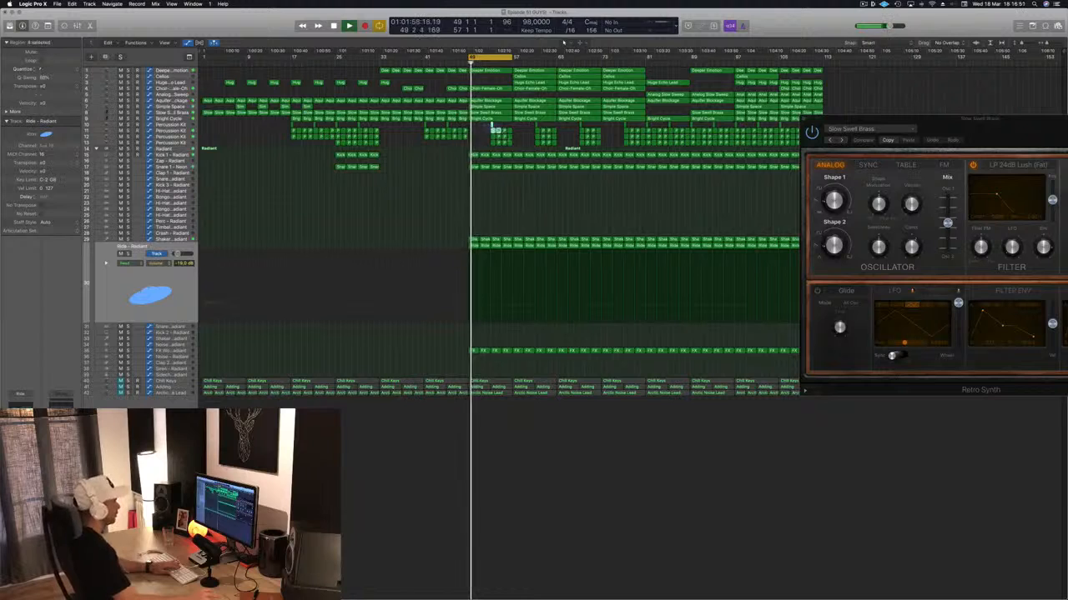
pyautogui.moveTo(512, 142); pyautogui.dragTo(515, 146)
pyautogui.press('Delete')
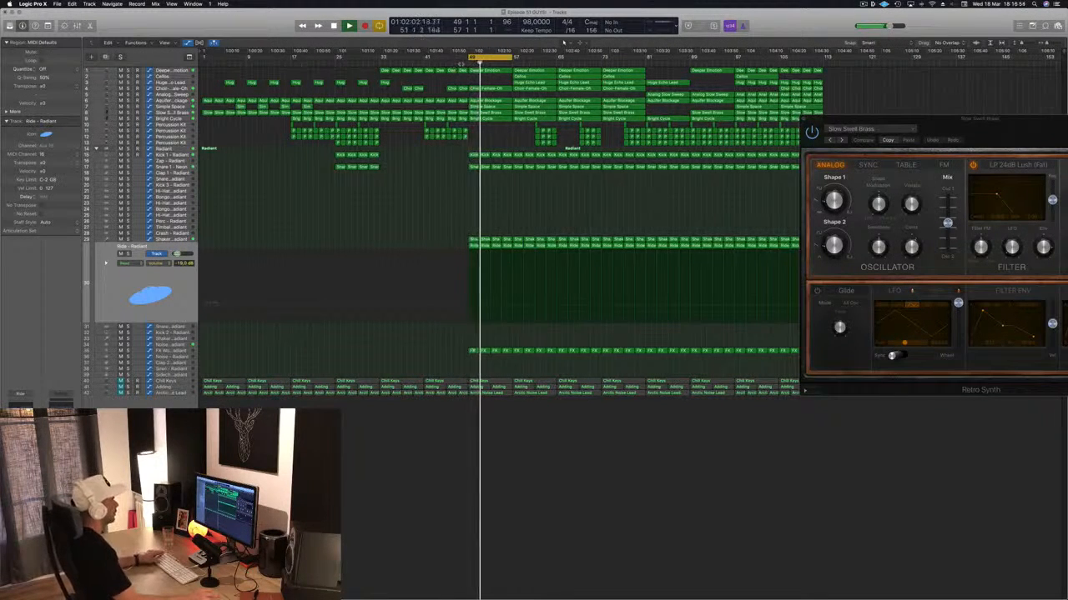
# - Play from just before bar 49, delete the Simple Space region at bars 49–57, and save the project
pyautogui.click(461, 64)
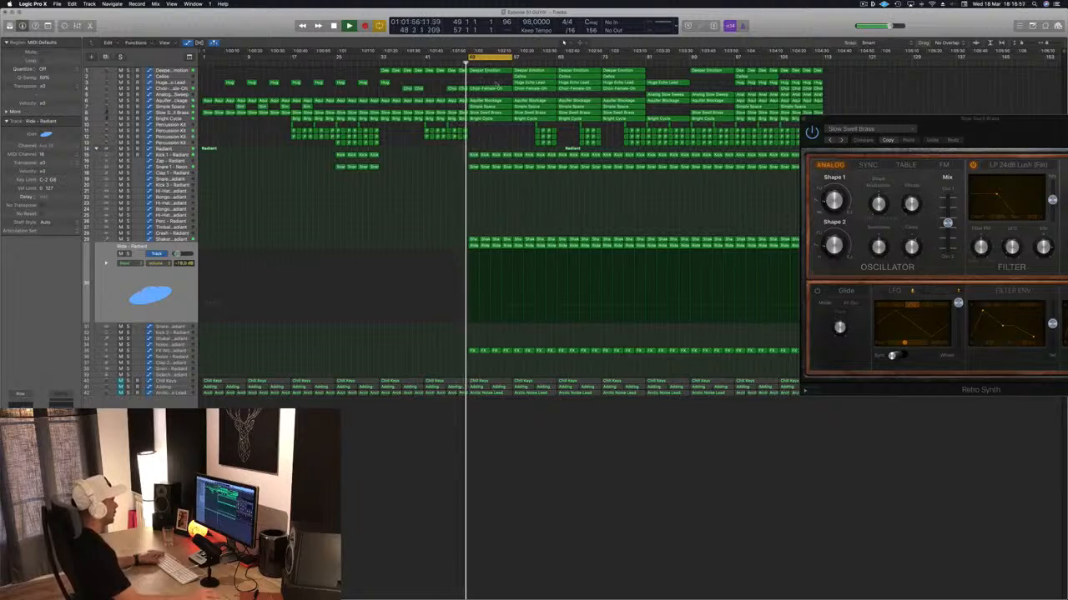
pyautogui.click(489, 89)
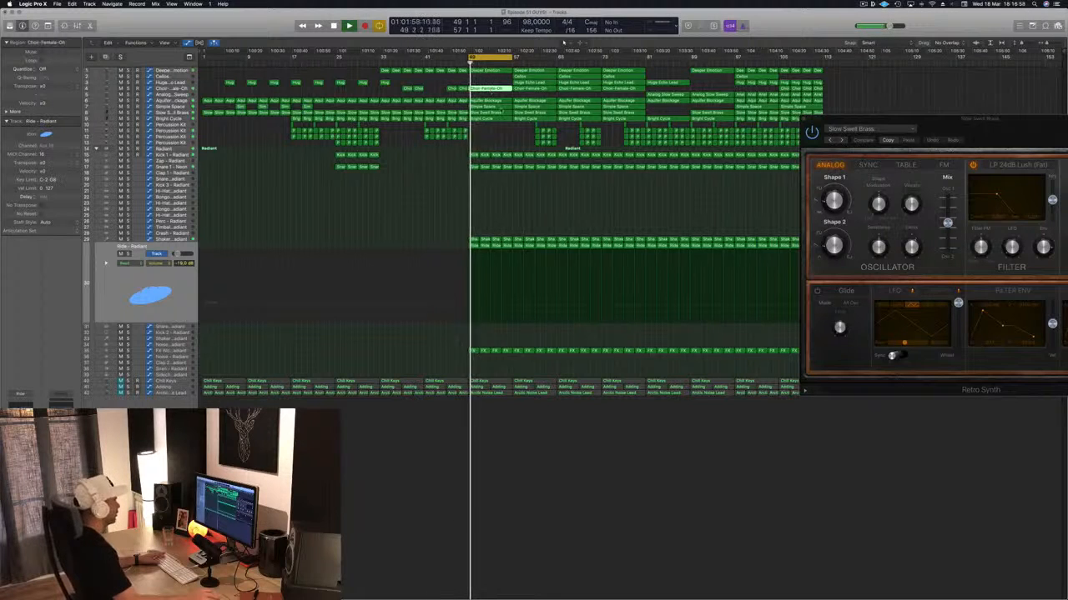
pyautogui.click(483, 108)
pyautogui.press('Delete')
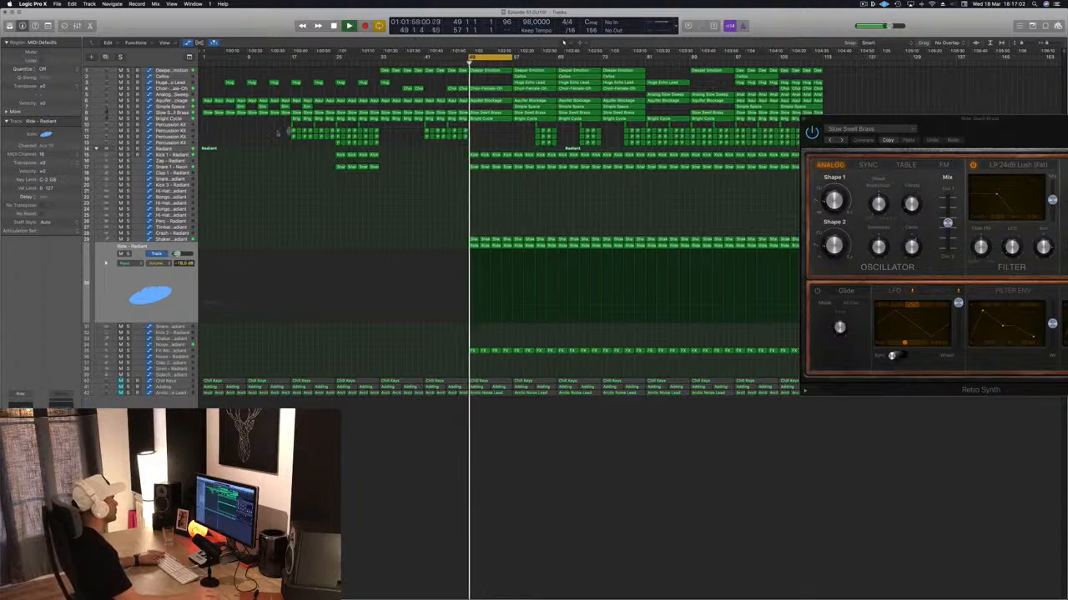
pyautogui.press('super+s')
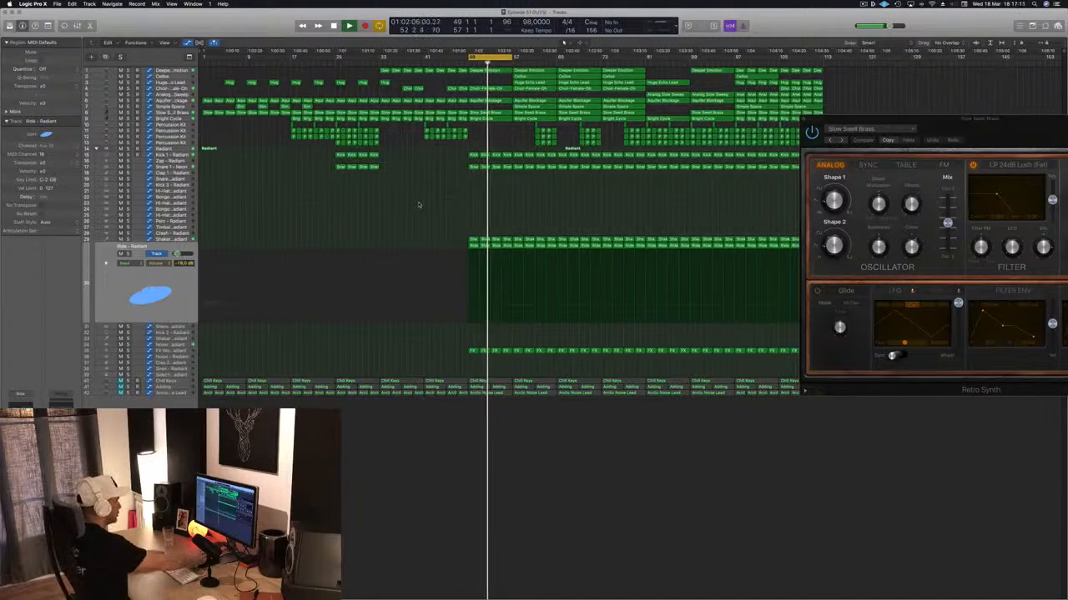
# - Stop playback to check the processing load in the Performance Meter, close the meter, restart playback from bar 49, and save
pyautogui.press('space')
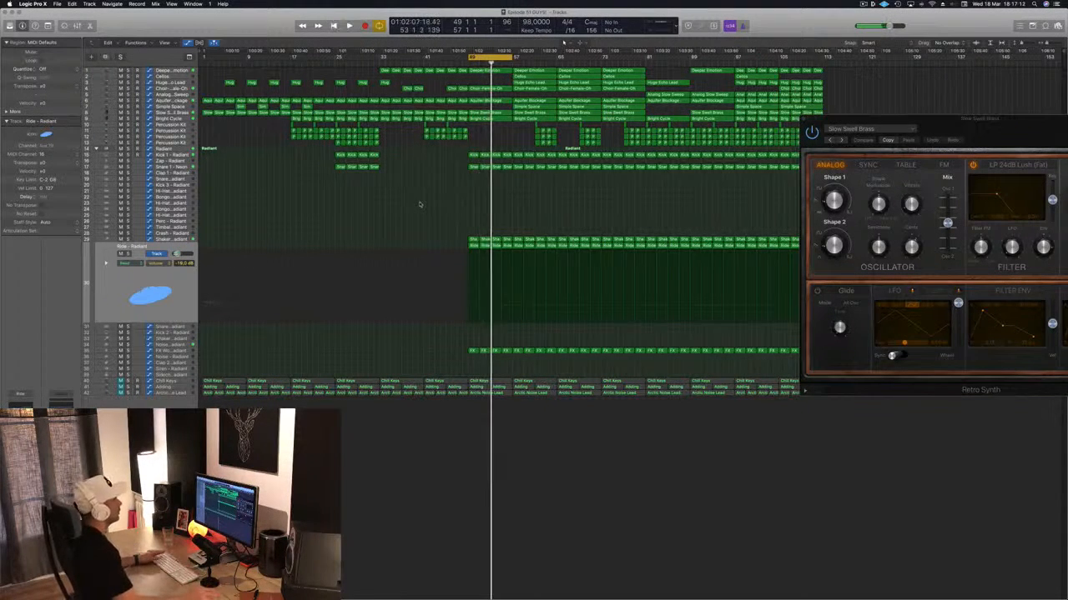
pyautogui.doubleClick(660, 25)
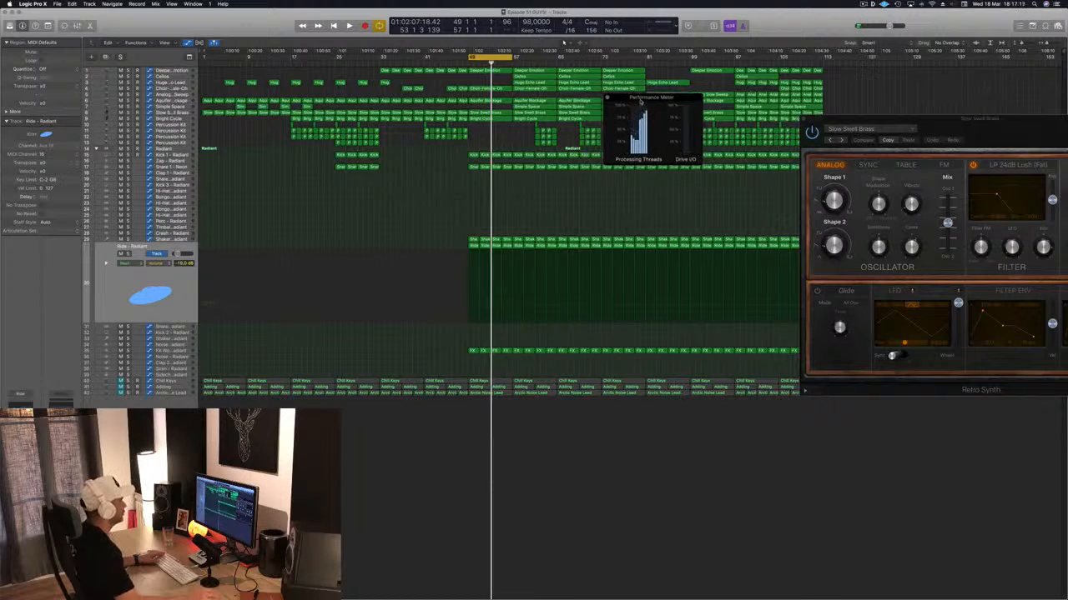
pyautogui.moveTo(626, 99); pyautogui.dragTo(584, 152)
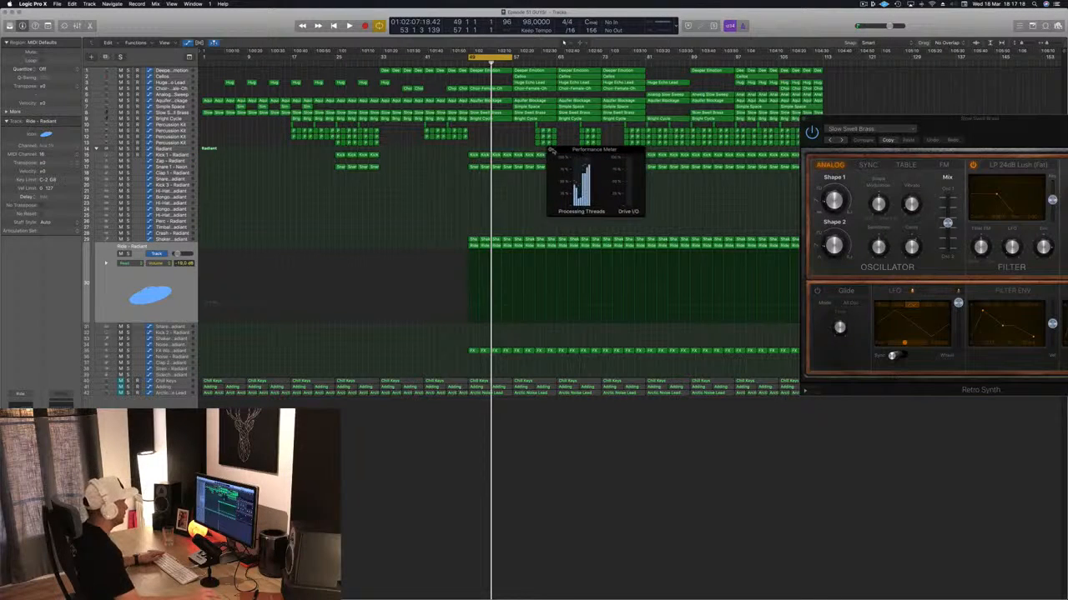
pyautogui.click(550, 150)
pyautogui.press('space')
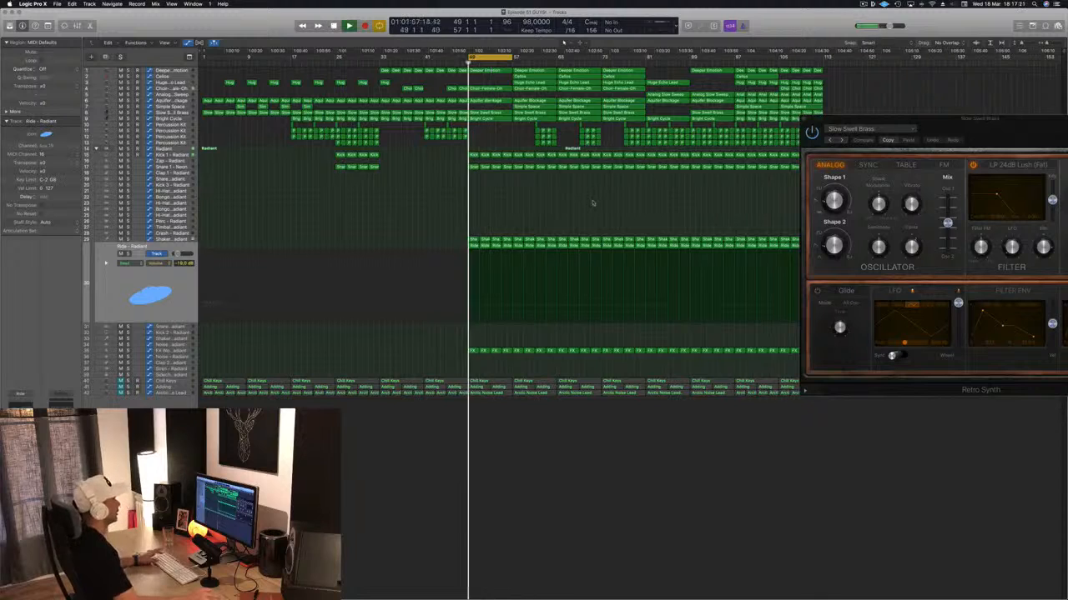
pyautogui.press('super+s')
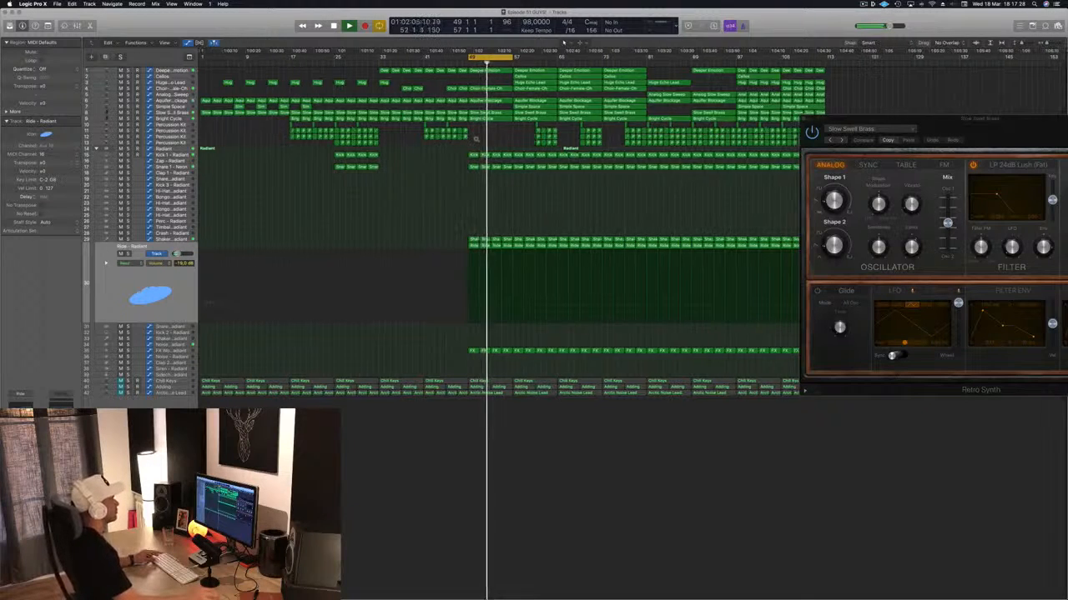
# - Split the upper tracks' bar 49 regions just before bar 57, using Split for crossing notes, and remove the short ends
pyautogui.scroll(5, 519, 142)
pyautogui.scroll(3, 520, 142)
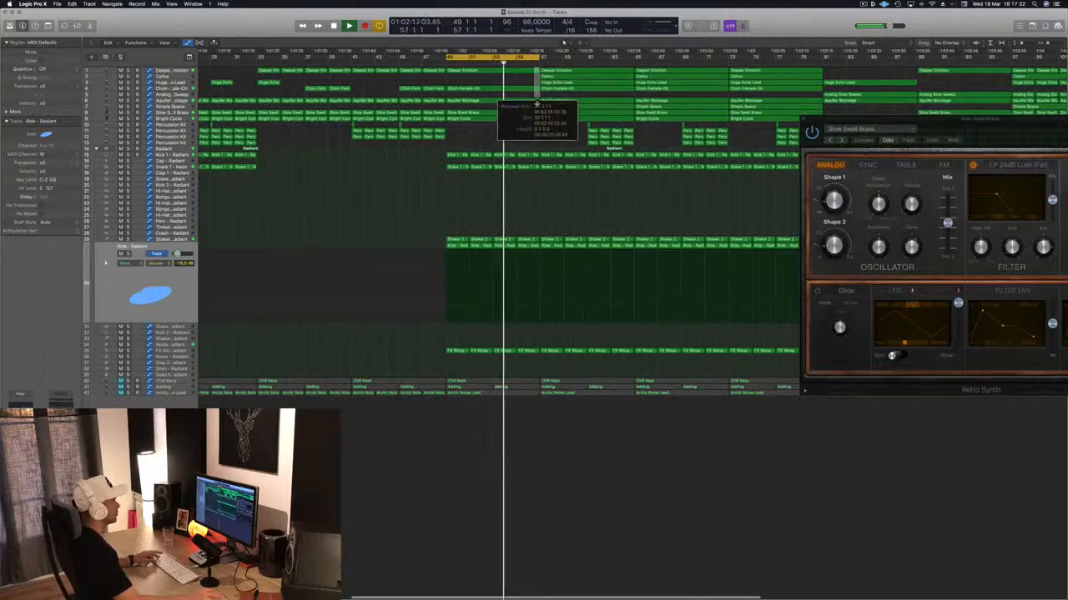
pyautogui.press('super+t')
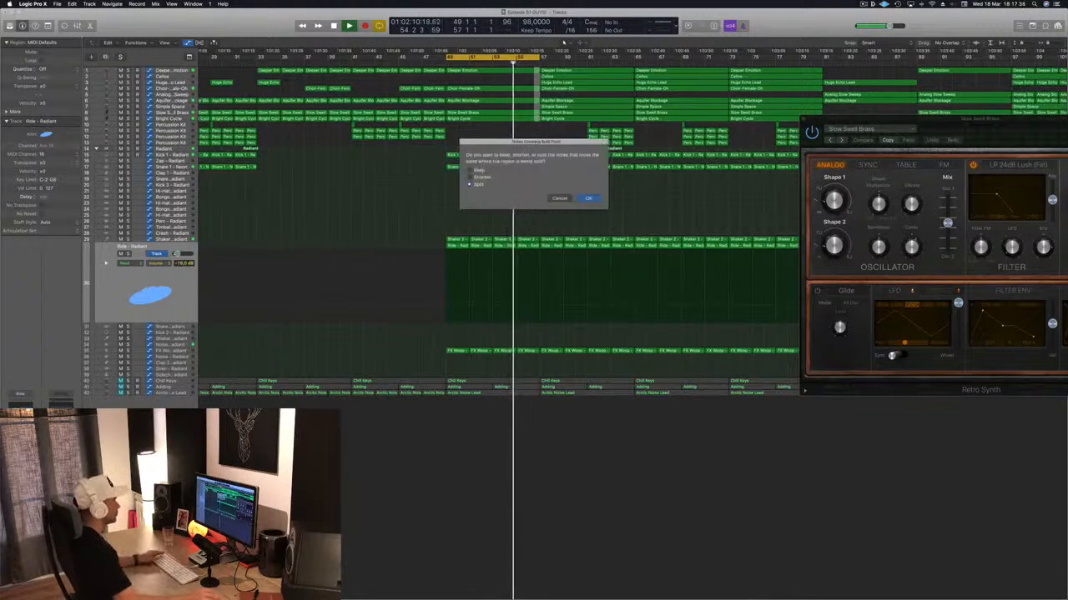
pyautogui.click(591, 198)
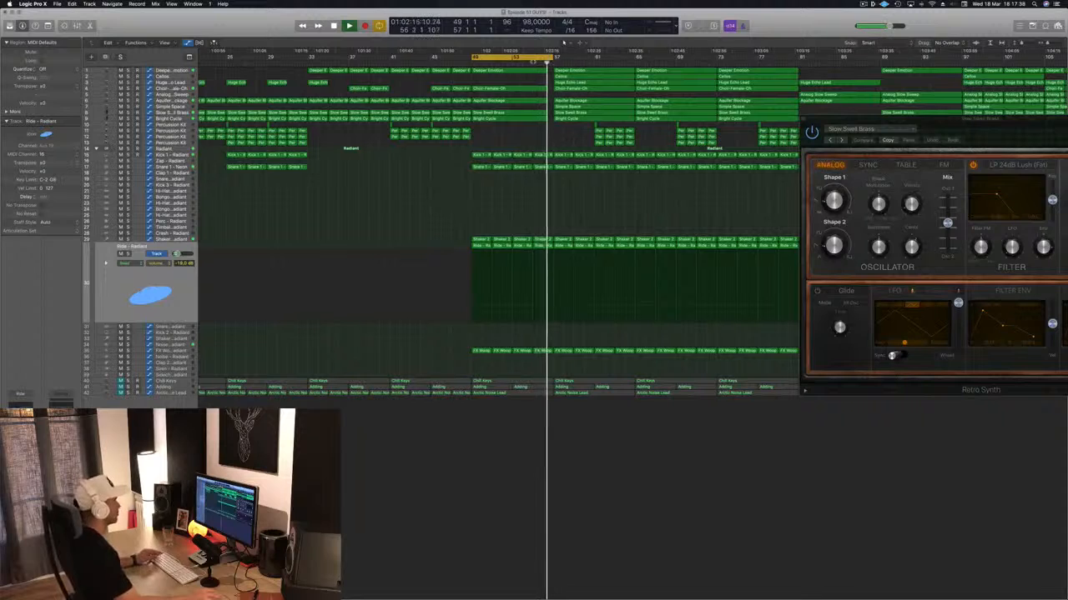
# - Extend the cycle range to bars 49–65 and save the project
pyautogui.press('super+Left')
pyautogui.moveTo(548, 58); pyautogui.dragTo(598, 58)
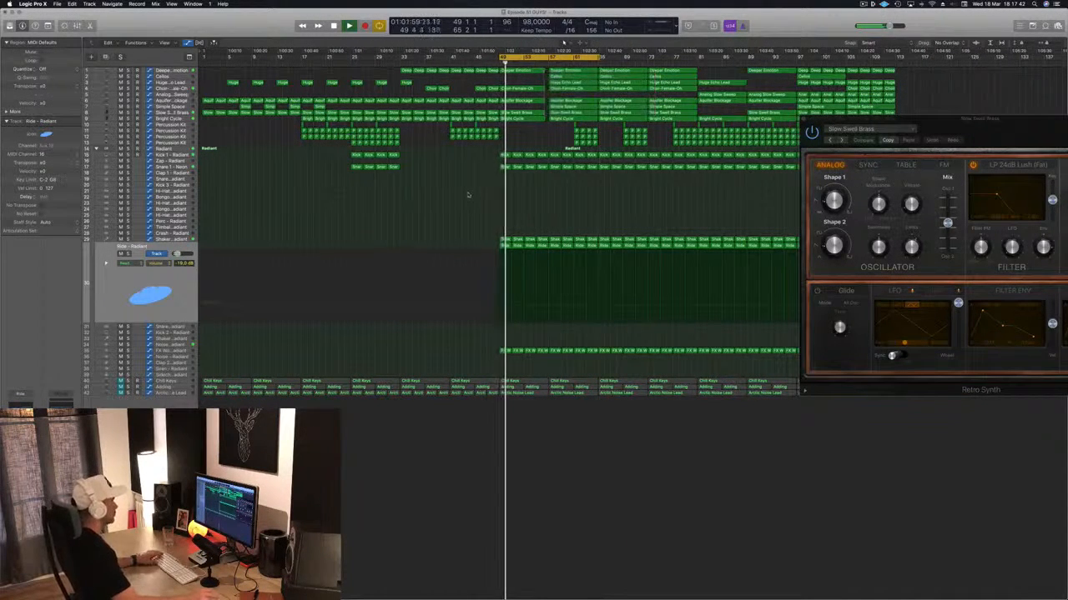
pyautogui.press('super+z')
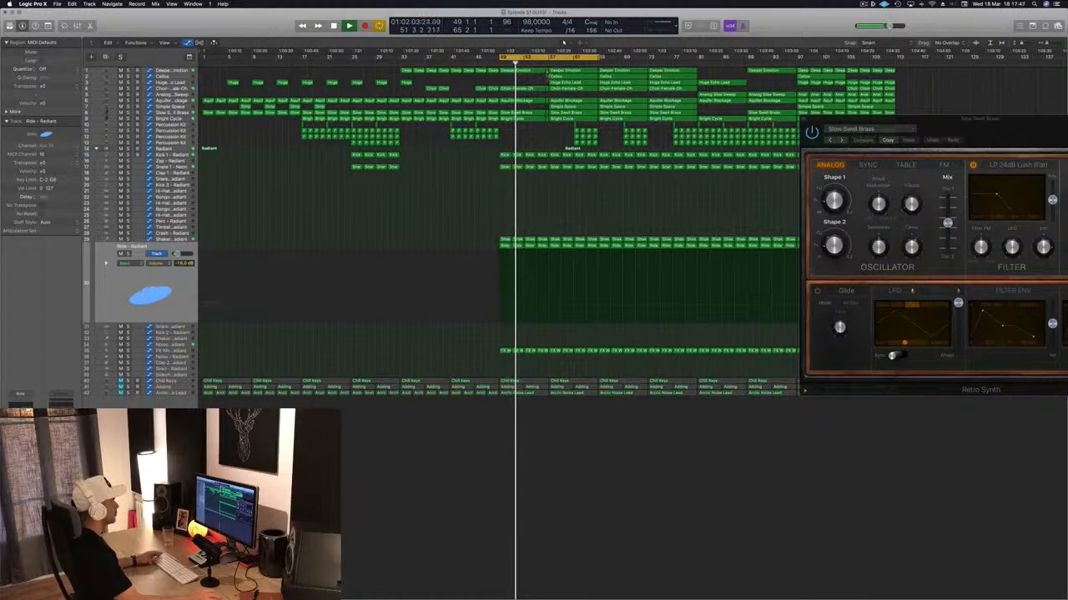
pyautogui.click(547, 72)
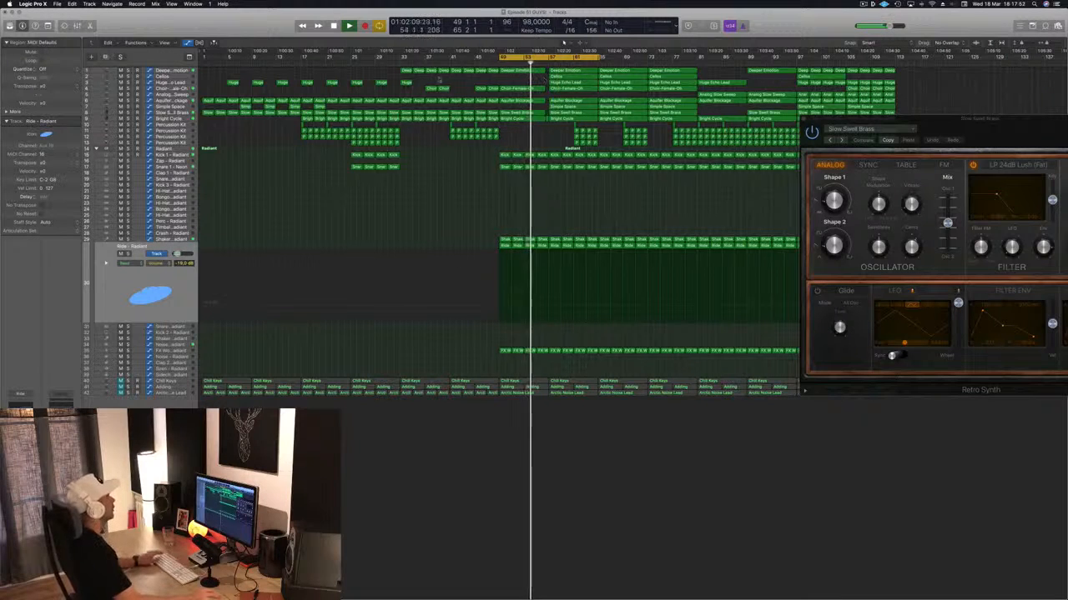
pyautogui.press('super+s')
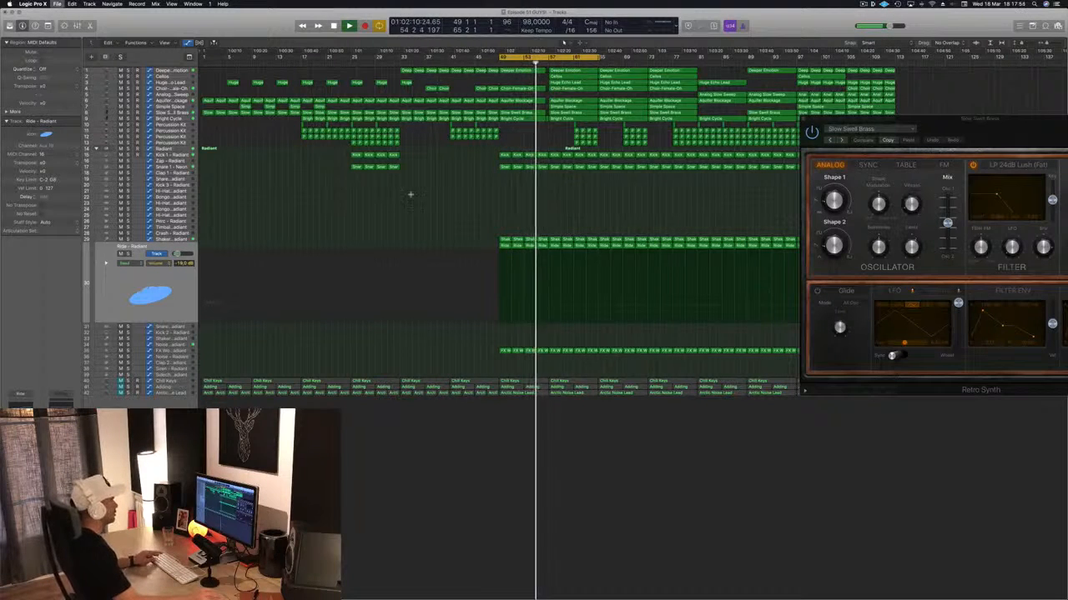
pyautogui.press('super+Left')
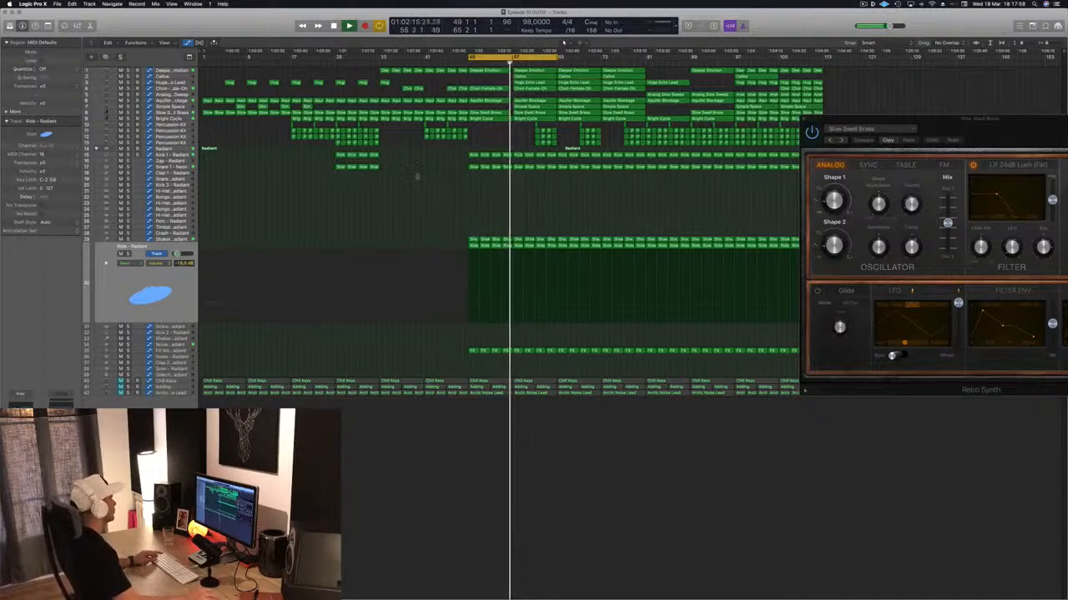
pyautogui.press('super+s')
# - Undo the removal of the Cellos and Huge Echo Lead regions at bar 57, and delete the Simple Space region there
pyautogui.click(501, 64)
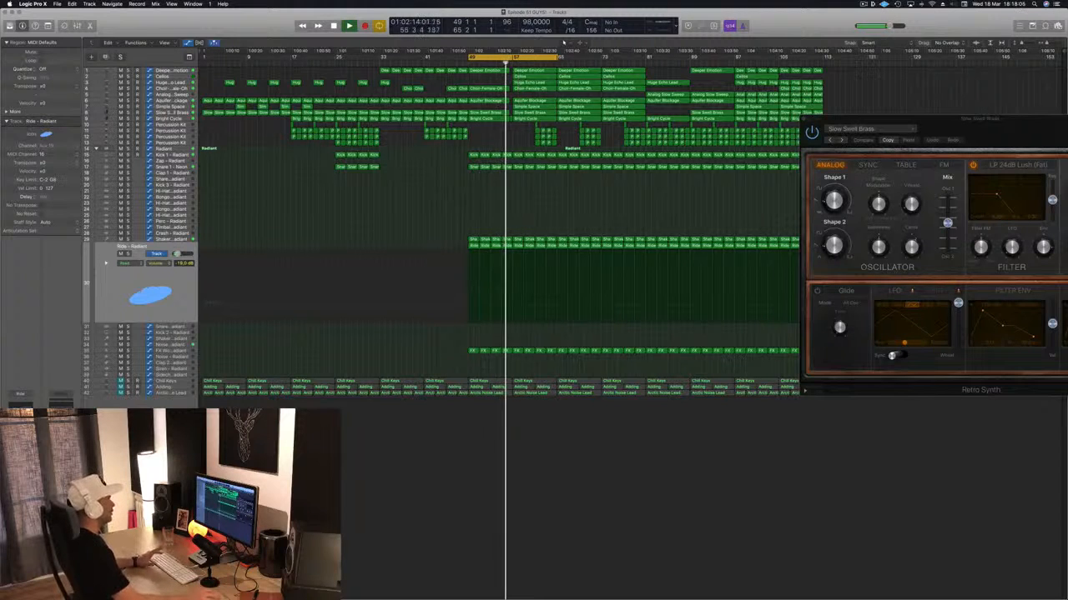
pyautogui.press('Delete')
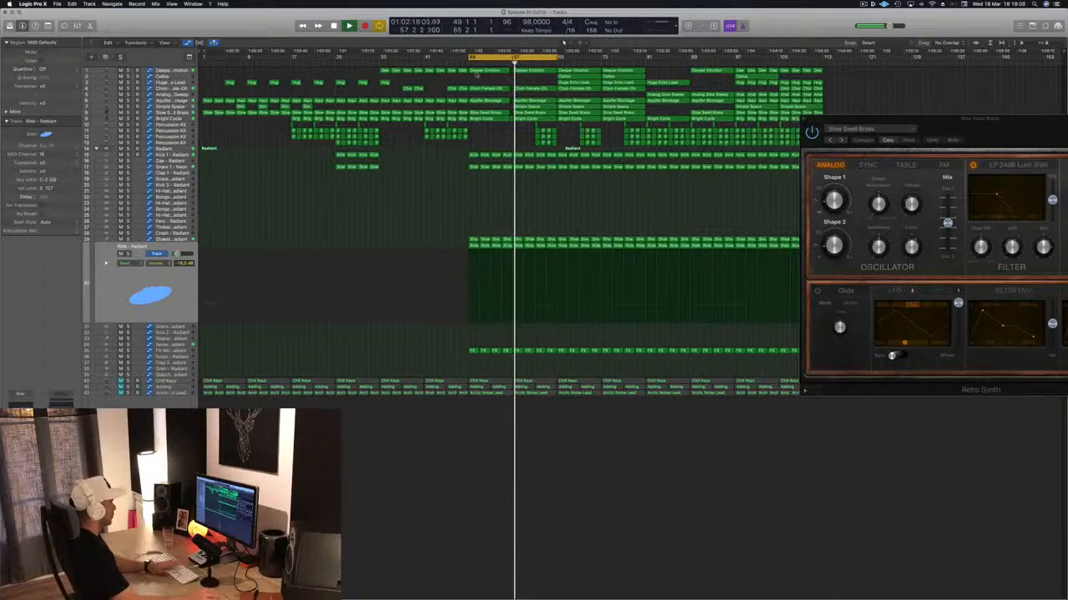
pyautogui.press('super+z')
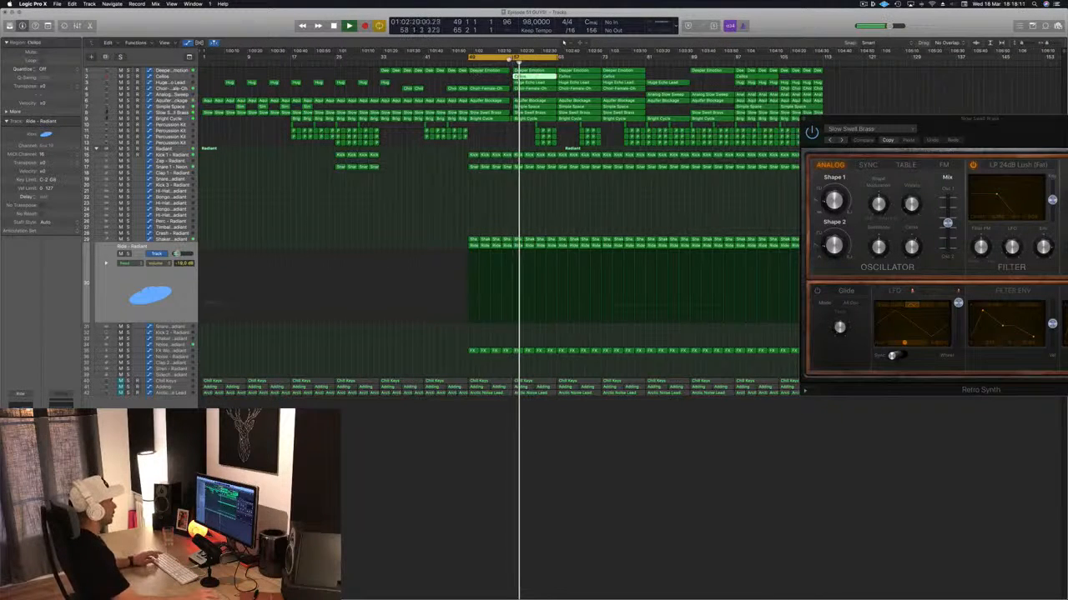
pyautogui.press('Delete')
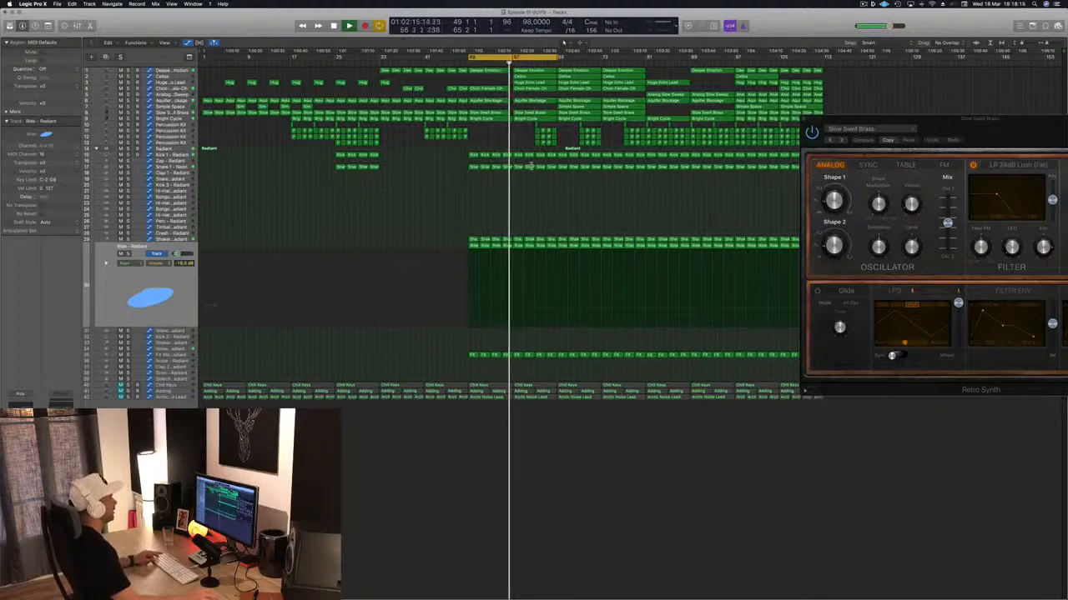
# - Solo the Cellos and Huge Echo Lead tracks in turn to hear their parts from bar 57, and leave Huge Echo Lead selected
pyautogui.scroll(3, 531, 166)
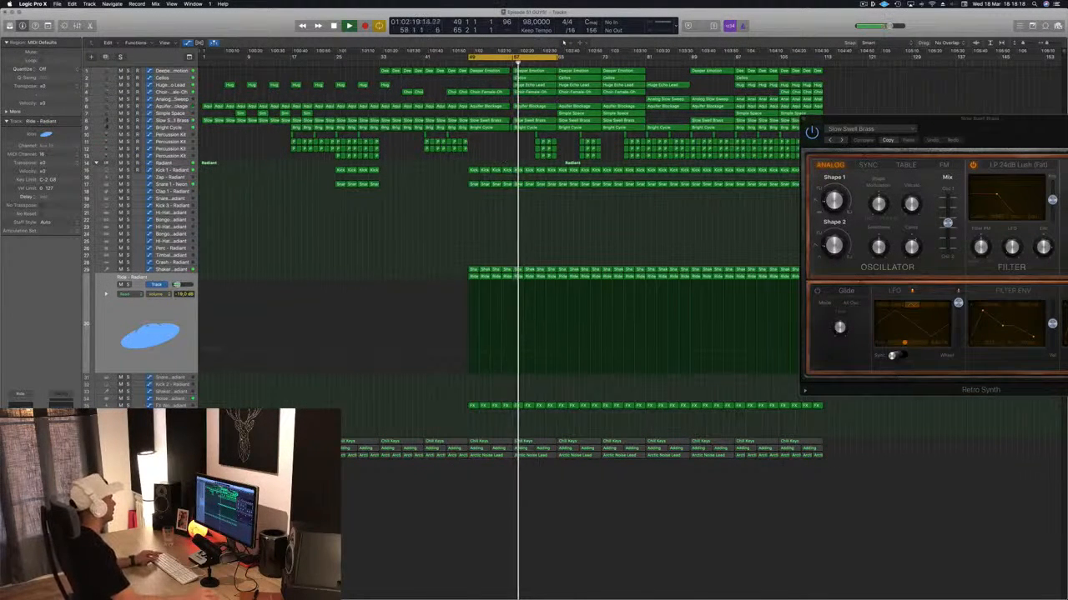
pyautogui.click(190, 79)
pyautogui.press('s')
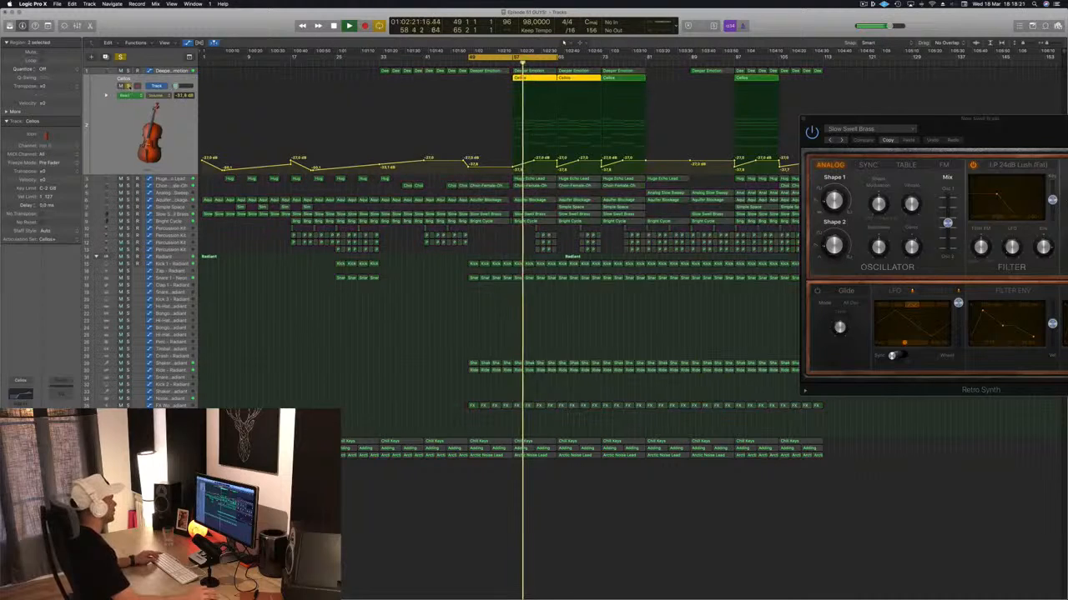
pyautogui.press('s')
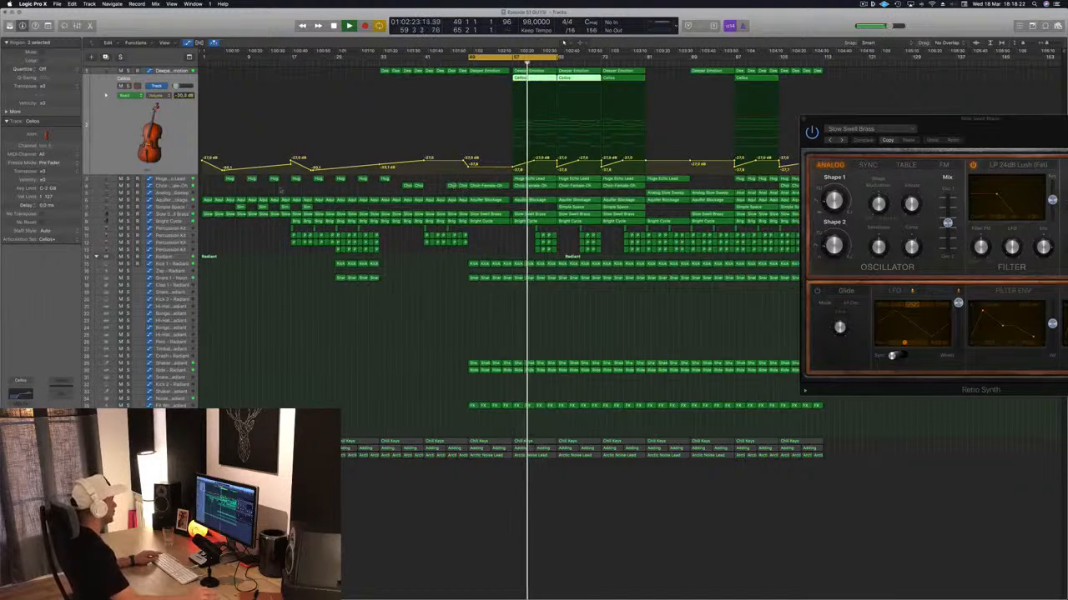
pyautogui.click(128, 179)
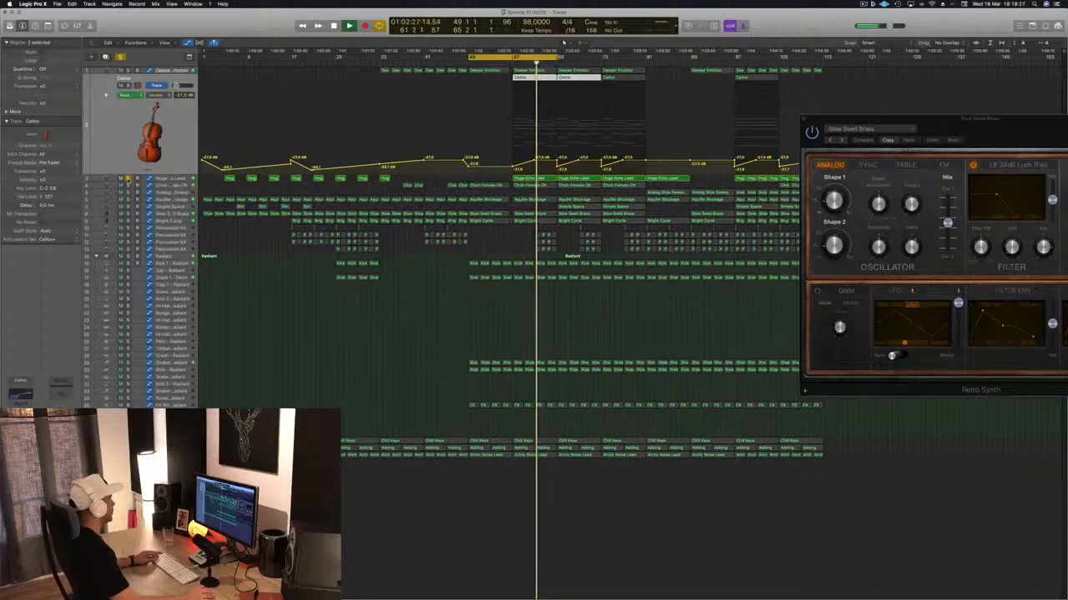
pyautogui.click(127, 179)
pyautogui.click(172, 179)
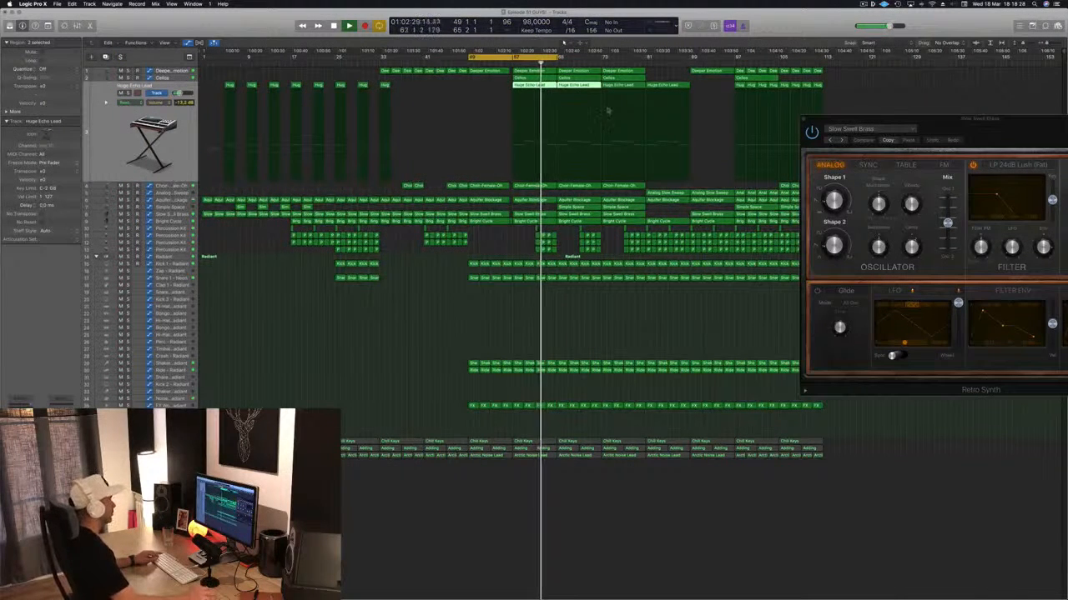
# - Copy the Percussion Kit regions from bars 61–65 to bar 65 and extend the cycle range to bars 49–73
pyautogui.click(506, 243)
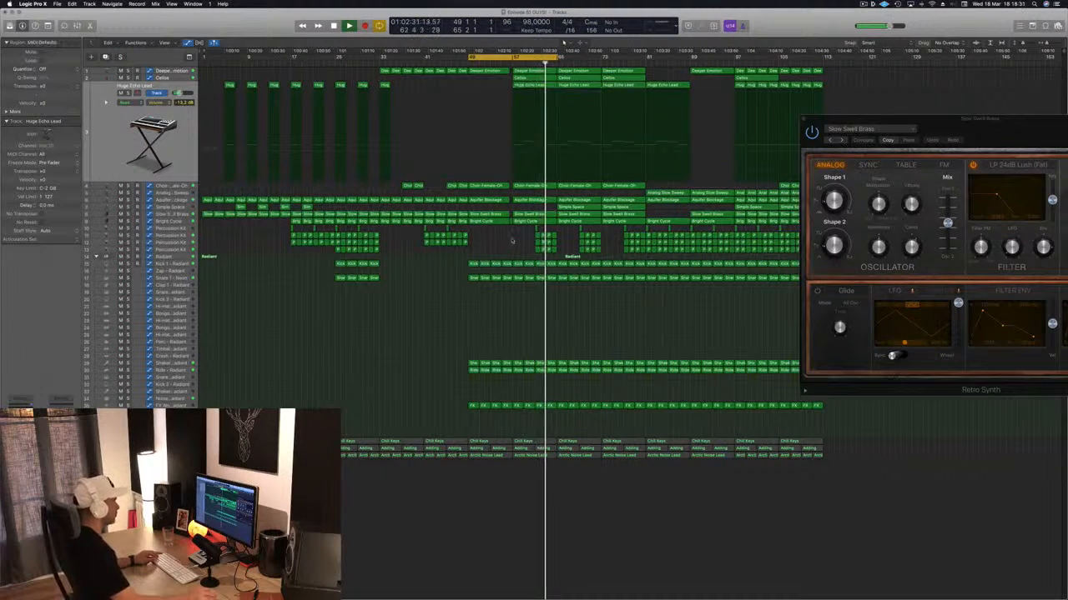
pyautogui.moveTo(522, 233); pyautogui.dragTo(564, 242)
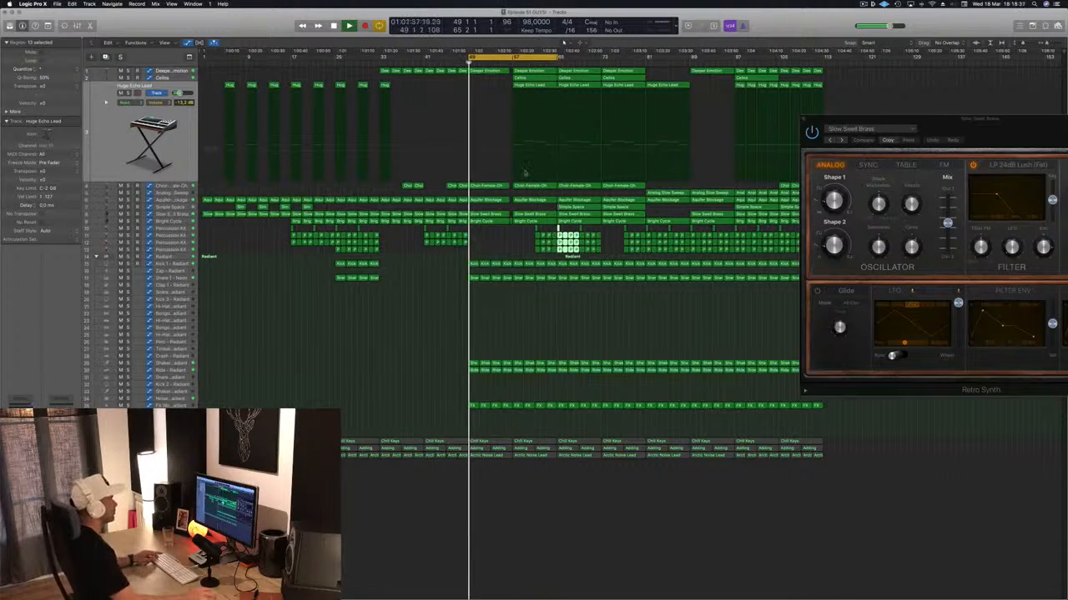
pyautogui.moveTo(556, 58); pyautogui.dragTo(600, 59)
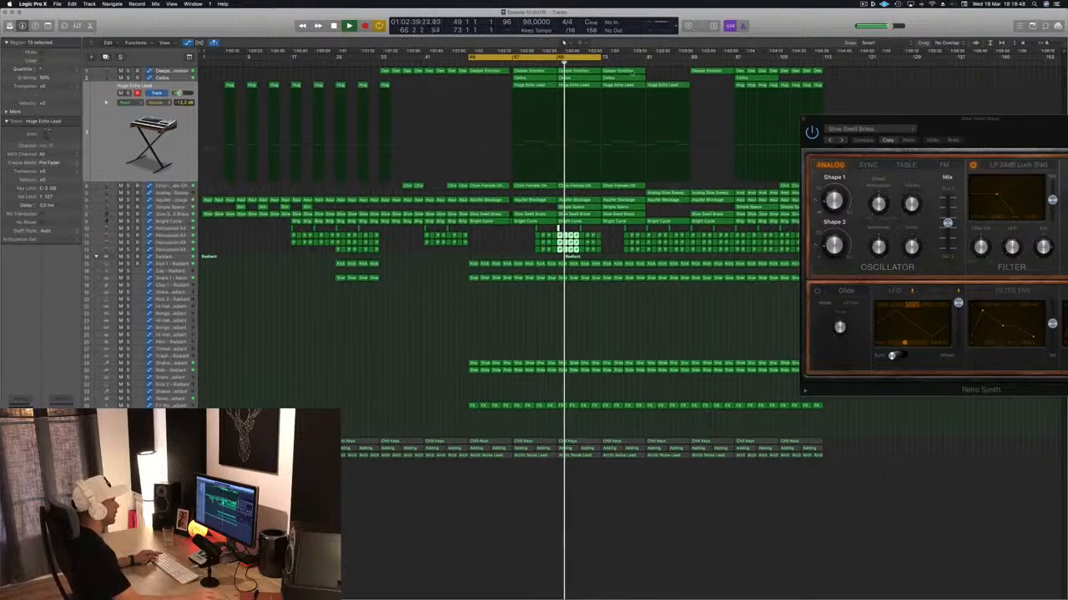
# - Delete the Deeper Emotion, Cellos and Simple Space regions that start at bar 73
pyautogui.click(638, 72)
pyautogui.press('Delete')
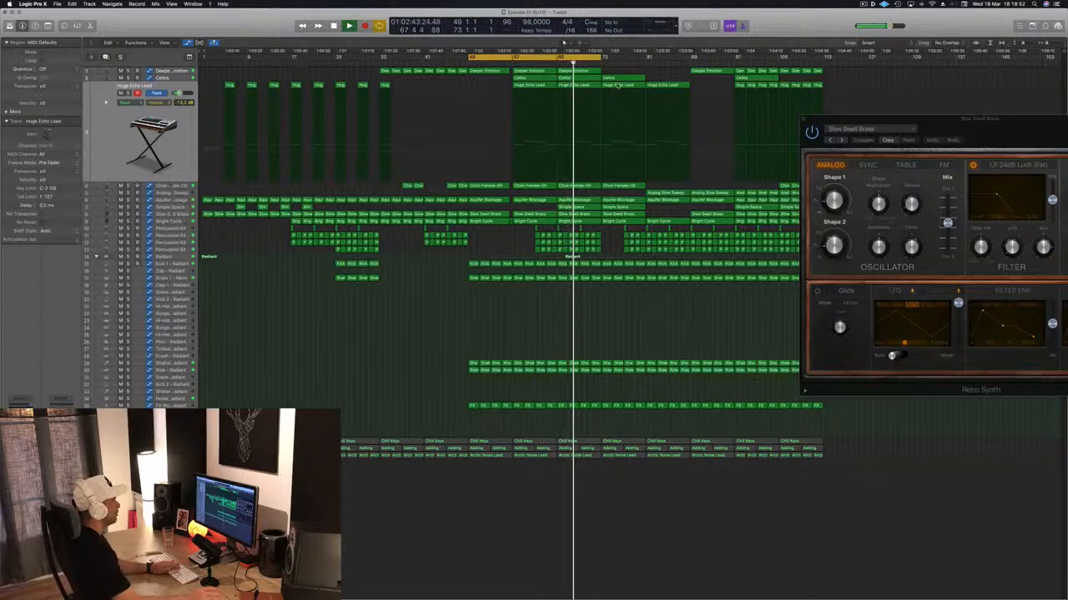
pyautogui.click(615, 78)
pyautogui.press('Delete')
pyautogui.click(617, 206)
pyautogui.press('Delete')
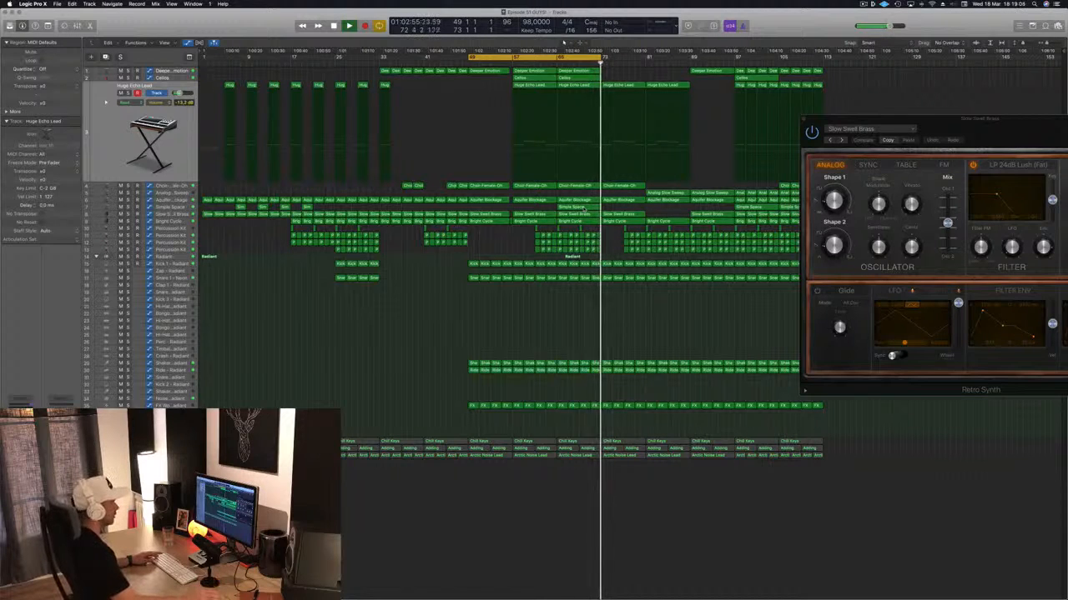
# - Fill the Percussion Kit gap at bar 73 with a copy of the preceding regions, extend the cycle range to bars 49–81 and save
pyautogui.moveTo(608, 229)
pyautogui.mouseDown()
pyautogui.moveTo(578, 257)
pyautogui.moveTo(584, 227)
pyautogui.moveTo(603, 227)
pyautogui.mouseUp()
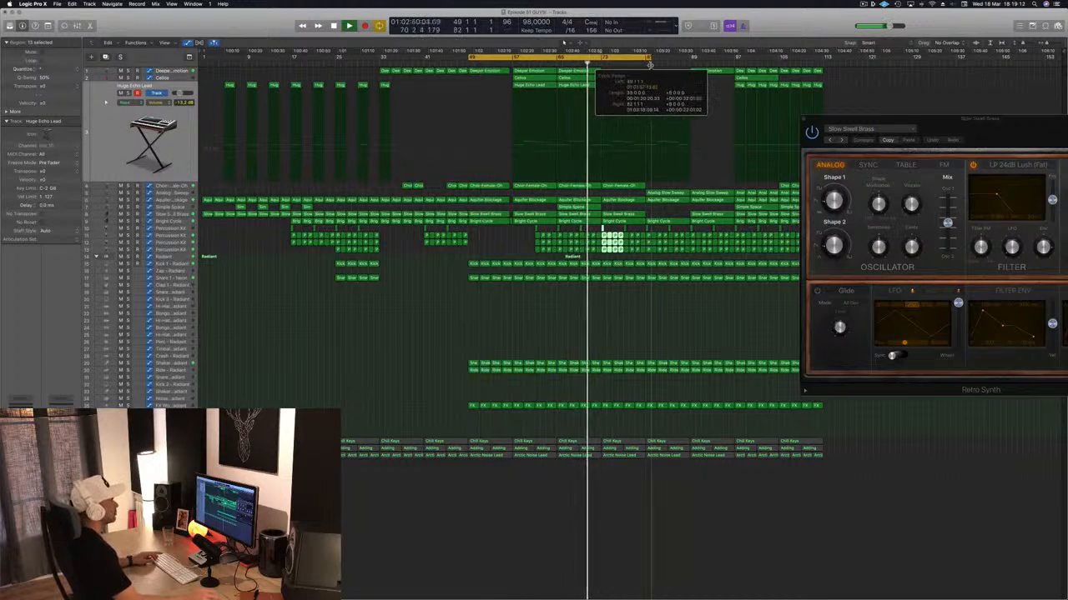
pyautogui.click(521, 307)
pyautogui.press('super+s')
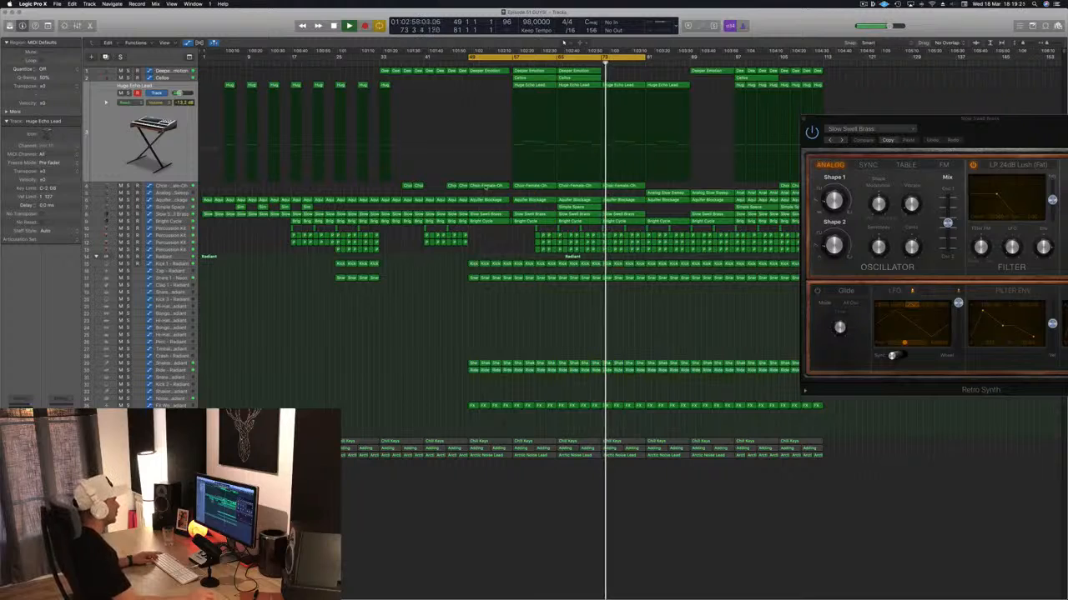
# - Remove the Bright Cycle cutoff automation points between bars 57 and 81, leaving one gradual downward slope
pyautogui.click(171, 221)
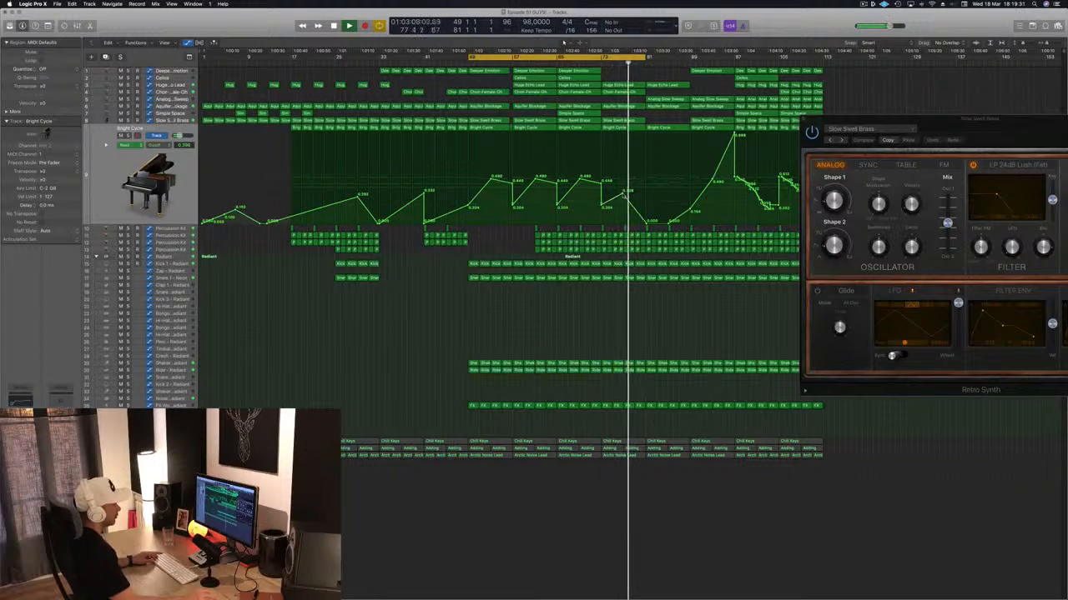
pyautogui.click(552, 63)
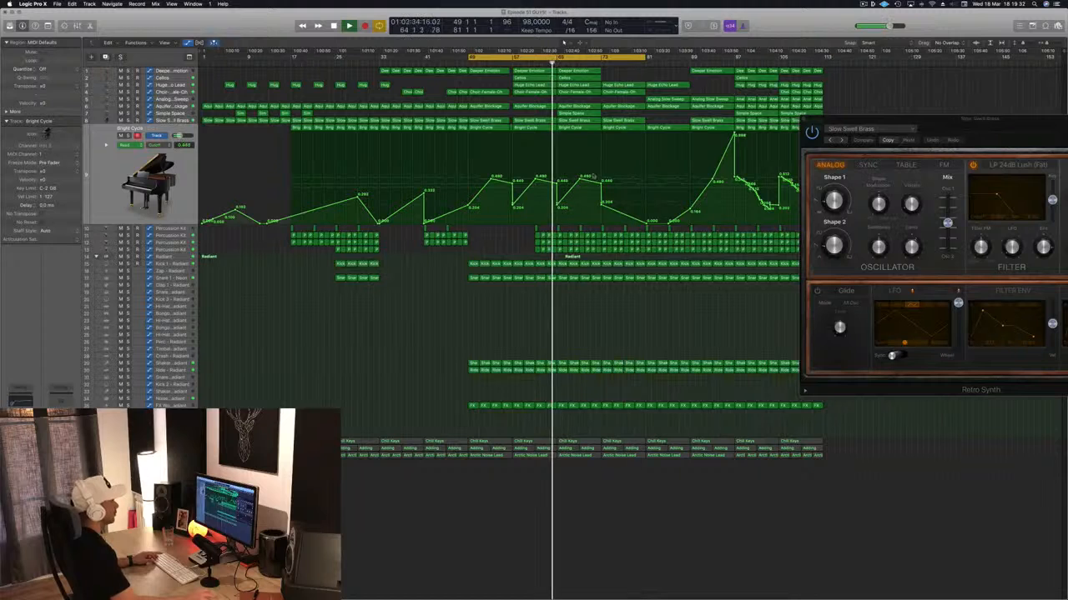
pyautogui.moveTo(547, 202); pyautogui.dragTo(510, 204)
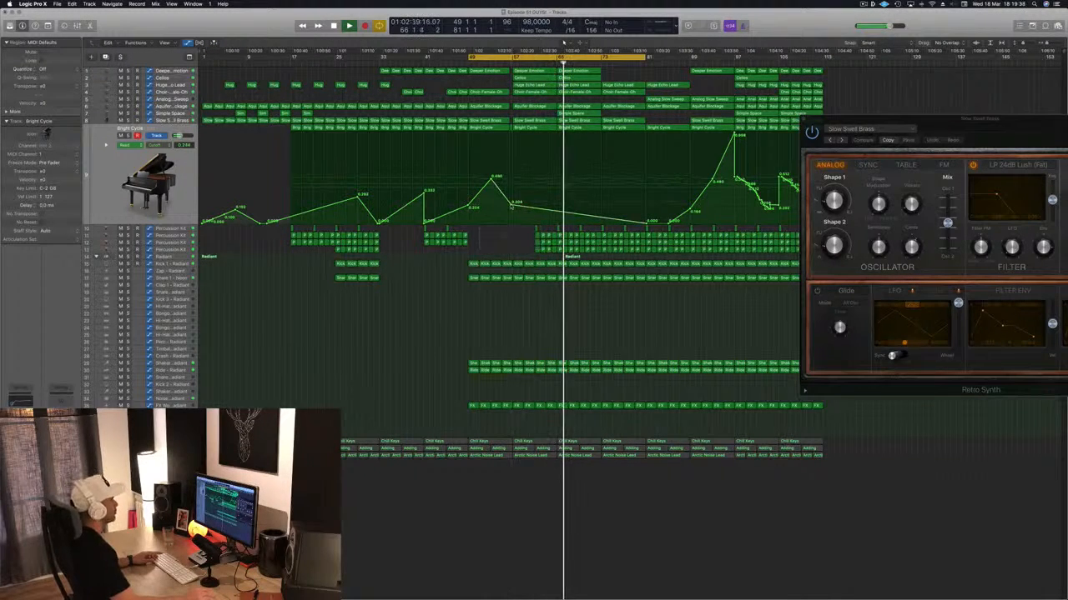
# - Add Bright Cycle cutoff points at bars 65 and 73, raise the bar 81 point to about 0.400, and save the project
pyautogui.click(558, 210)
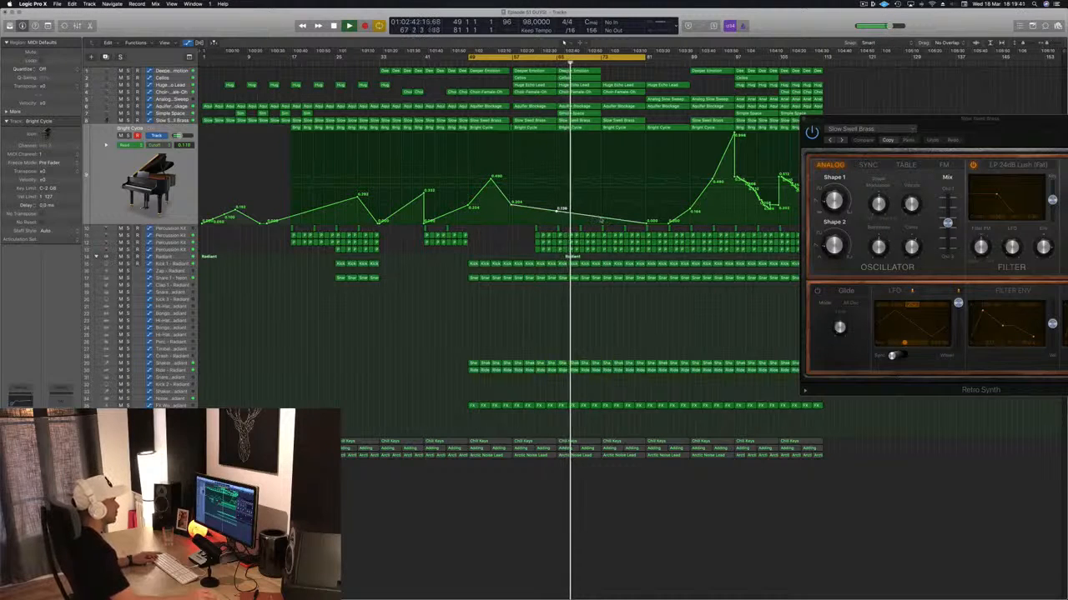
pyautogui.click(602, 218)
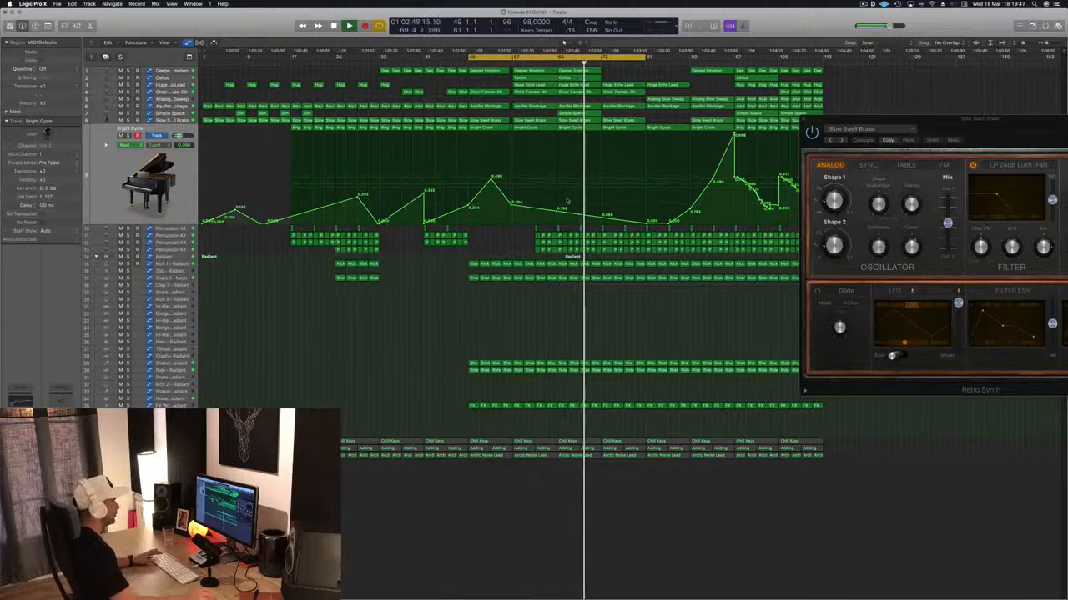
pyautogui.moveTo(646, 215); pyautogui.dragTo(646, 187)
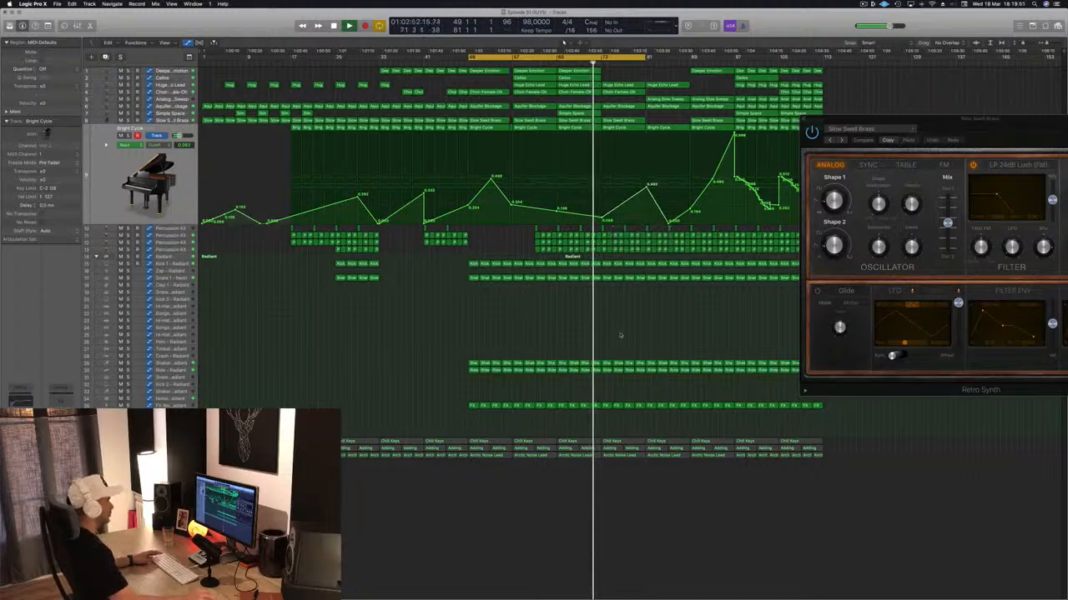
pyautogui.press('super+s')
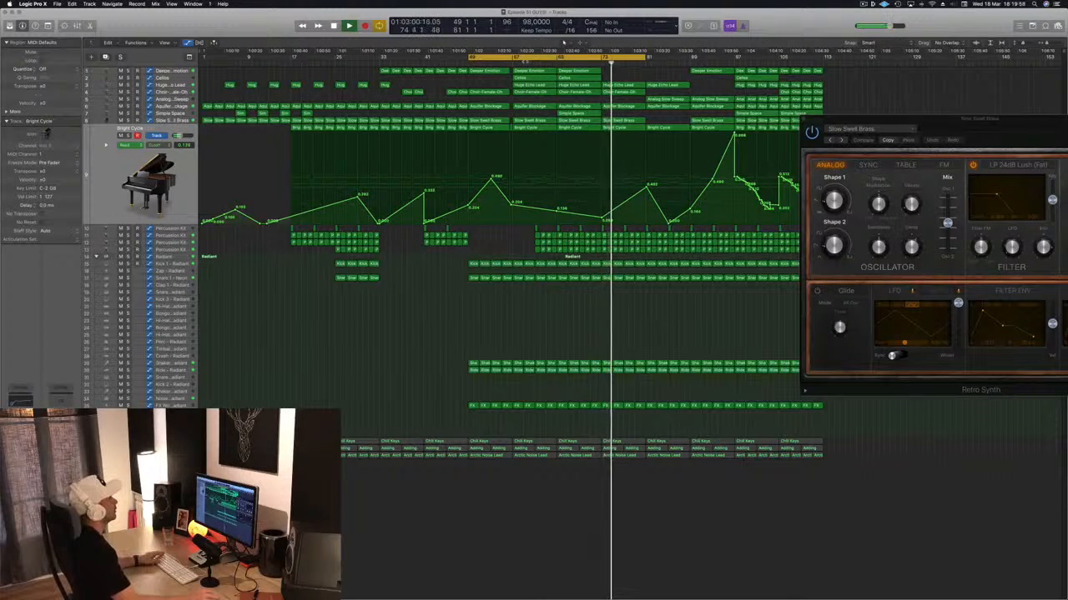
# - Set the cycle range to bars 57–73, select the Deeper Emotion track and restart playback from bar 57
pyautogui.moveTo(513, 57); pyautogui.dragTo(603, 65)
pyautogui.press('space')
pyautogui.press('space')
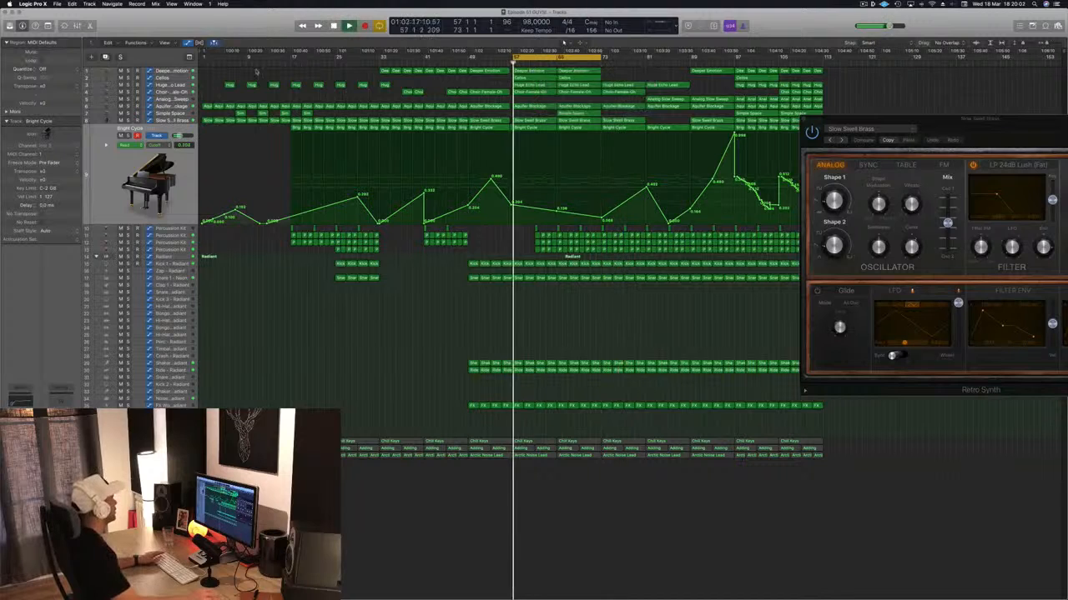
pyautogui.click(154, 72)
pyautogui.press('space')
pyautogui.press('space')
pyautogui.press('space')
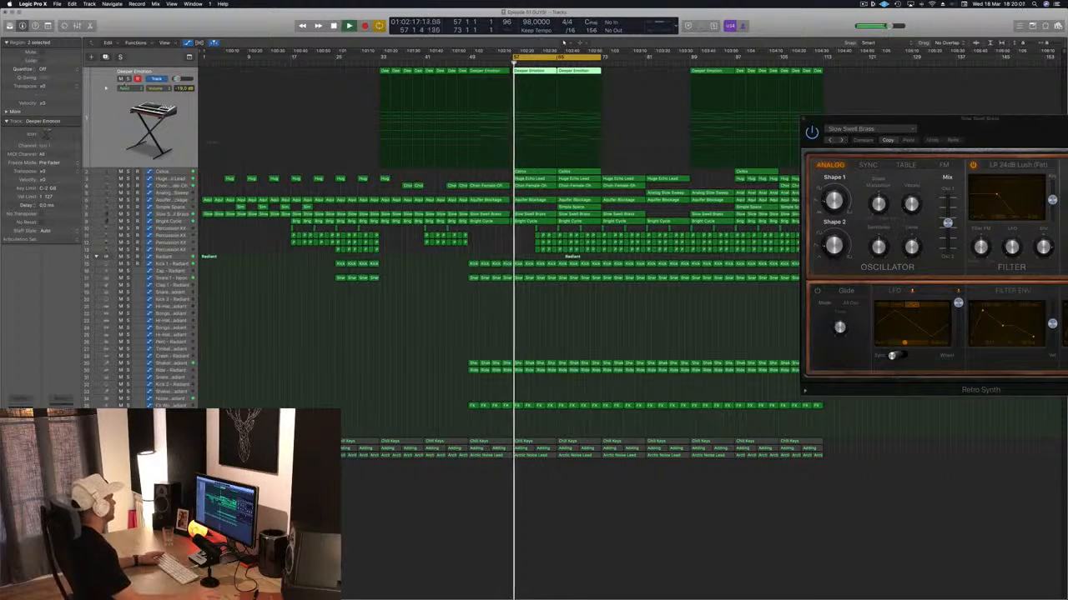
pyautogui.press('space')
pyautogui.press('space')
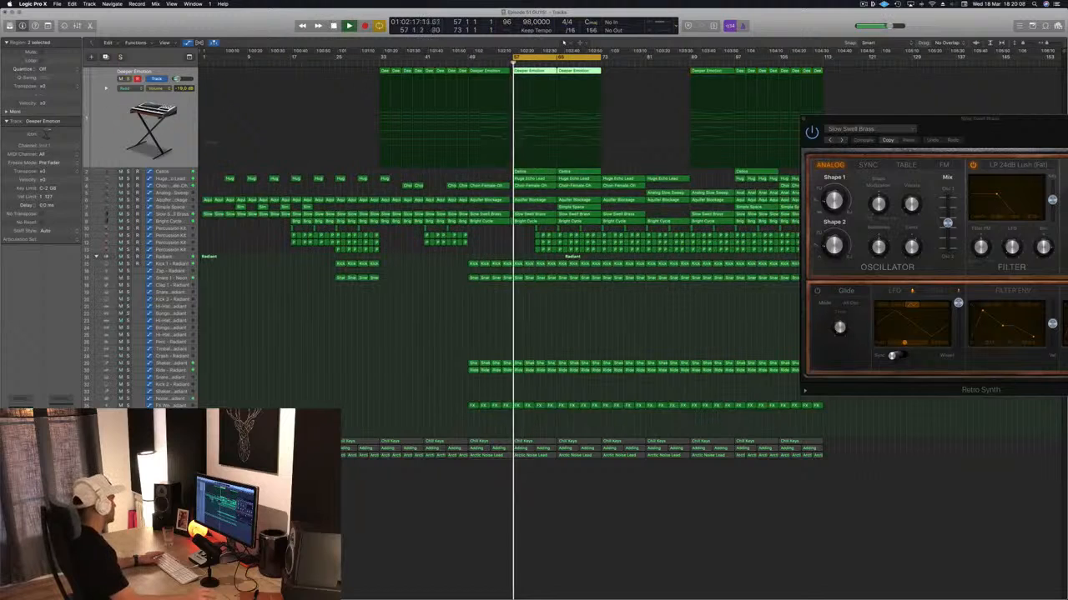
# - Raise the low cut in the Deeper Emotion track's Channel EQ to 1520 Hz and close the EQ
pyautogui.click(20, 414)
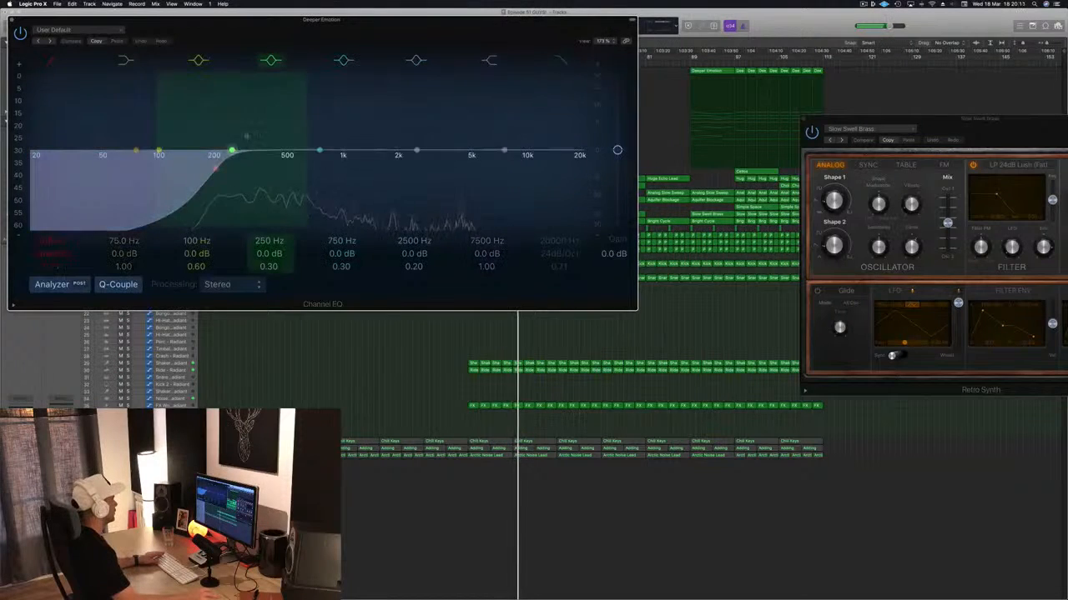
pyautogui.moveTo(225, 167); pyautogui.dragTo(390, 167)
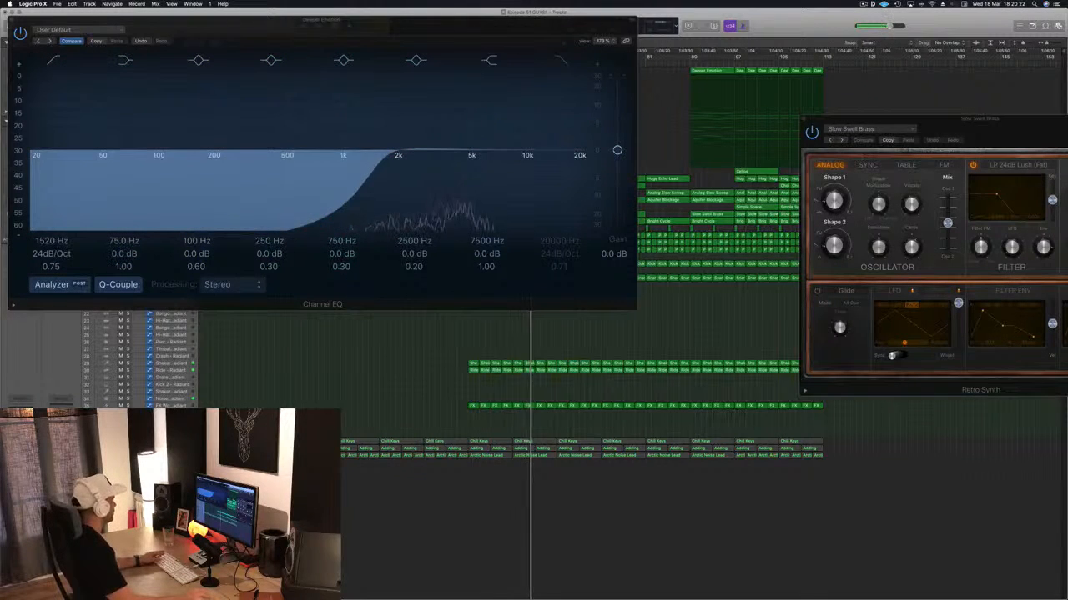
pyautogui.click(11, 20)
# - Boost the Cellos track's highs in its Channel EQ, with +13.0 dB at 7900 Hz and a +8.0 dB shelf at 2100 Hz
pyautogui.press('Down')
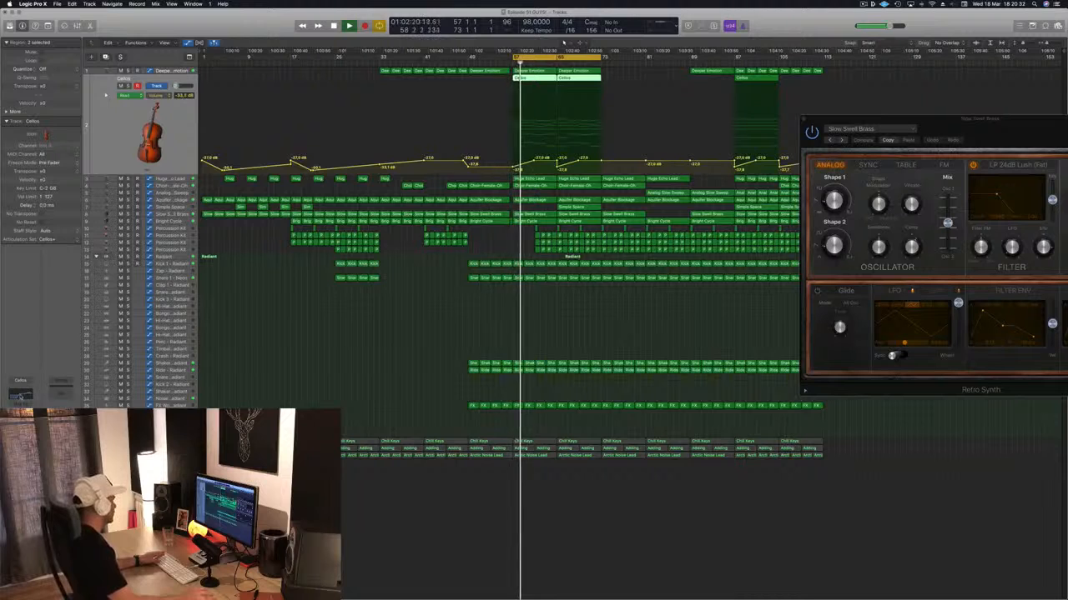
pyautogui.click(20, 392)
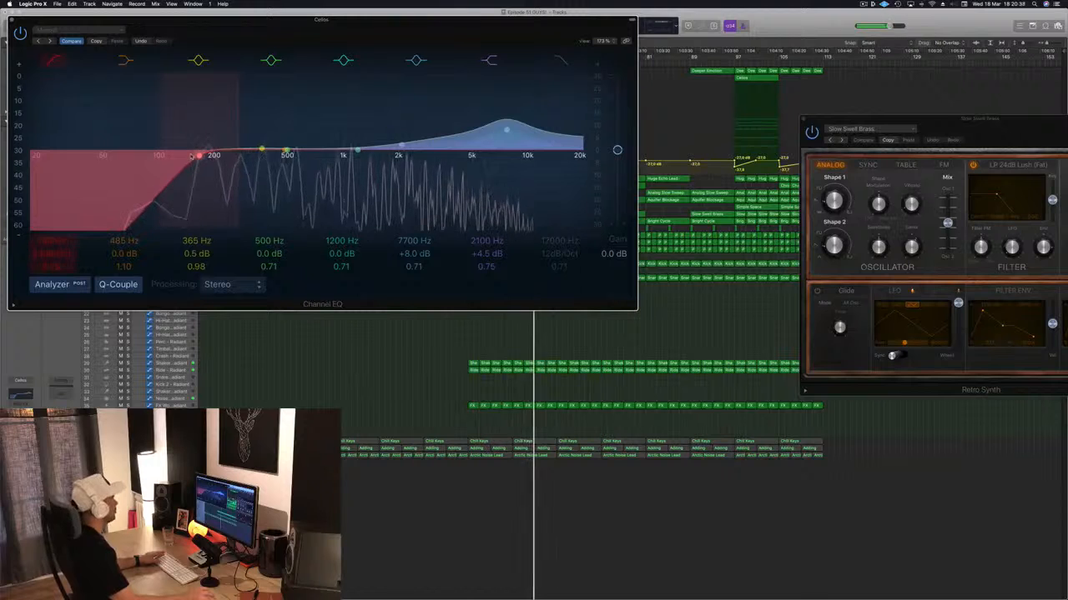
pyautogui.moveTo(507, 132)
pyautogui.mouseDown()
pyautogui.moveTo(511, 143)
pyautogui.moveTo(509, 118)
pyautogui.mouseUp()
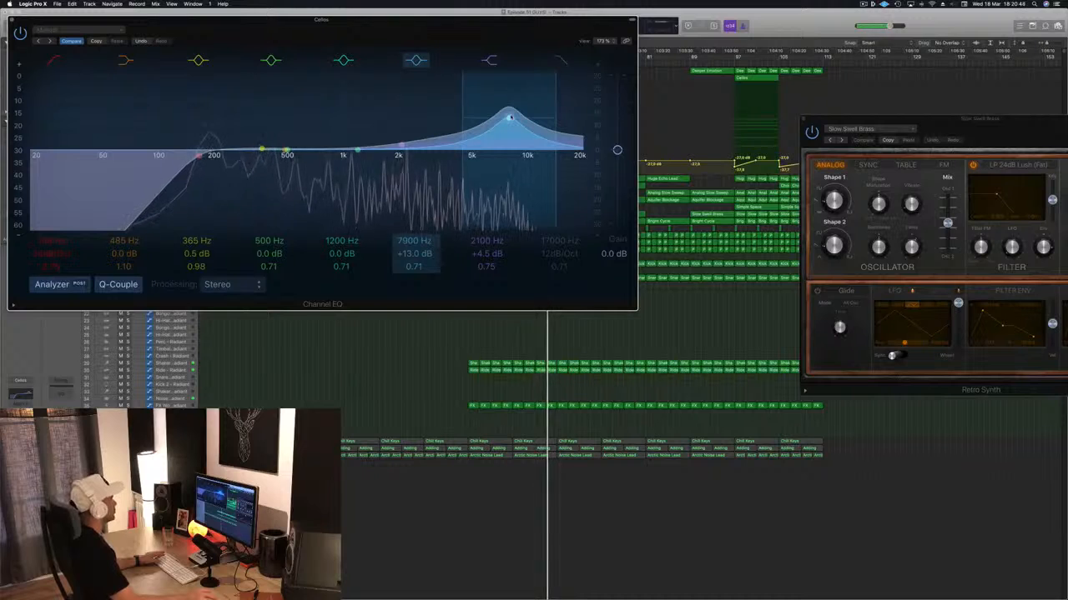
pyautogui.moveTo(487, 254)
pyautogui.mouseDown()
pyautogui.moveTo(487, 237)
pyautogui.moveTo(487, 246)
pyautogui.mouseUp()
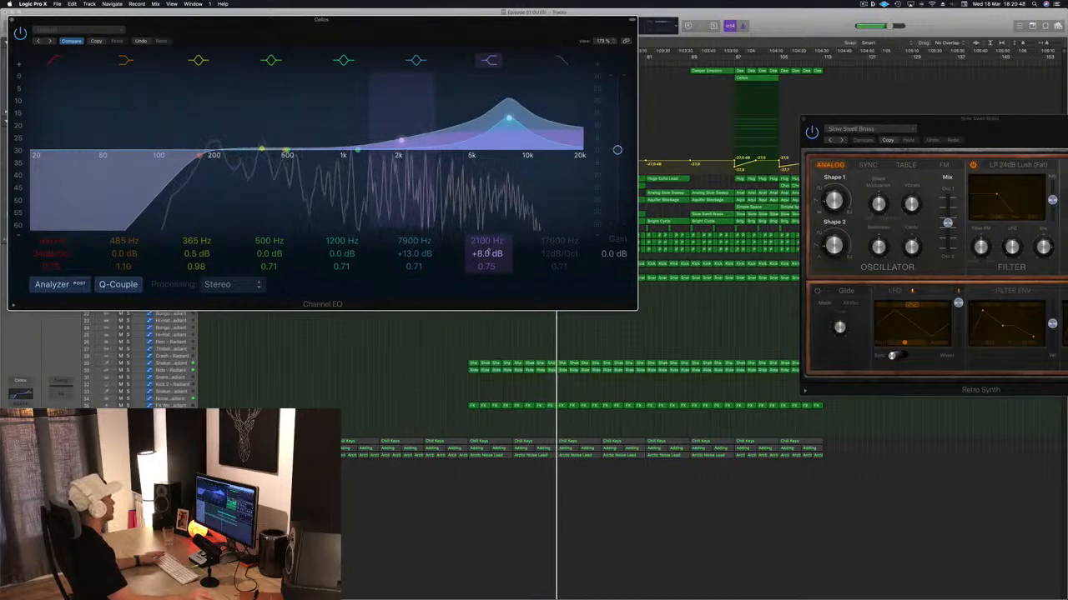
# - Lower the Cellos Channel EQ output gain to -2.0 dB and close the EQ
pyautogui.moveTo(365, 22); pyautogui.dragTo(1066, 37)
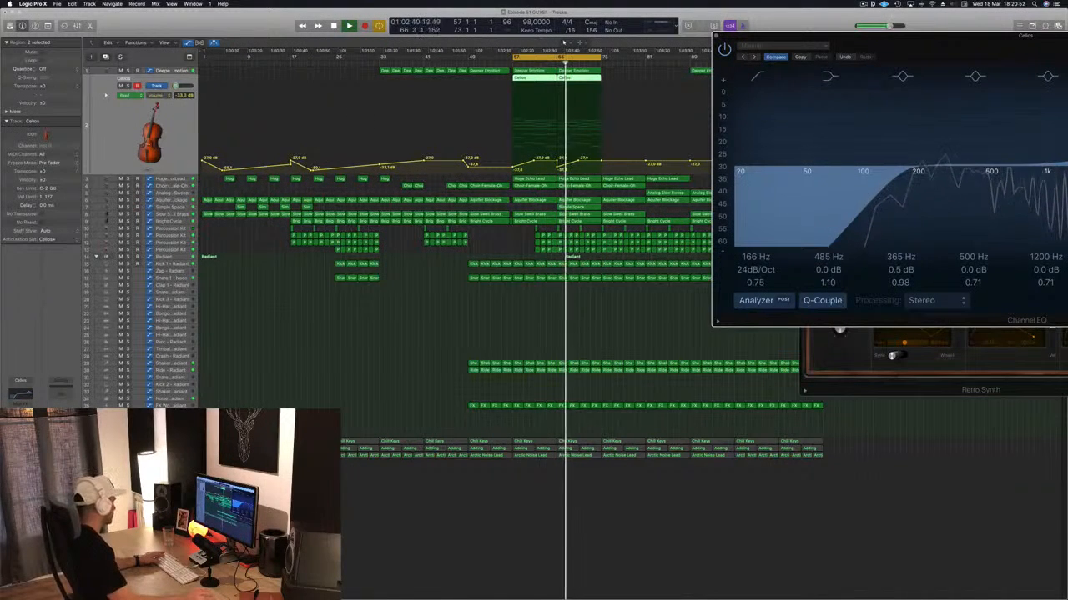
pyautogui.moveTo(942, 51); pyautogui.dragTo(437, 88)
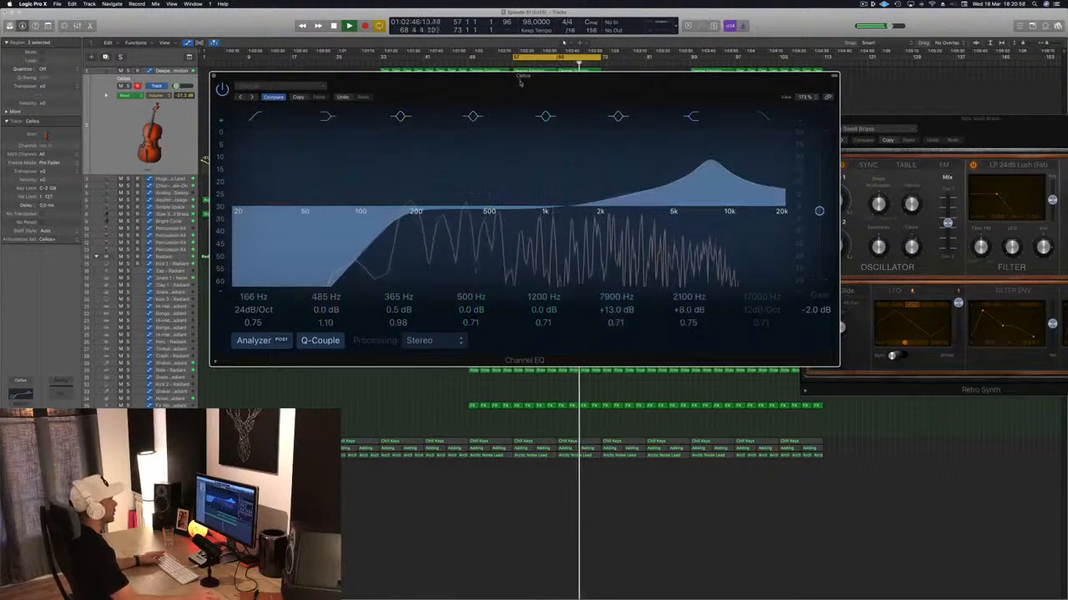
pyautogui.moveTo(518, 76); pyautogui.dragTo(911, 103)
pyautogui.moveTo(979, 104); pyautogui.dragTo(811, 146)
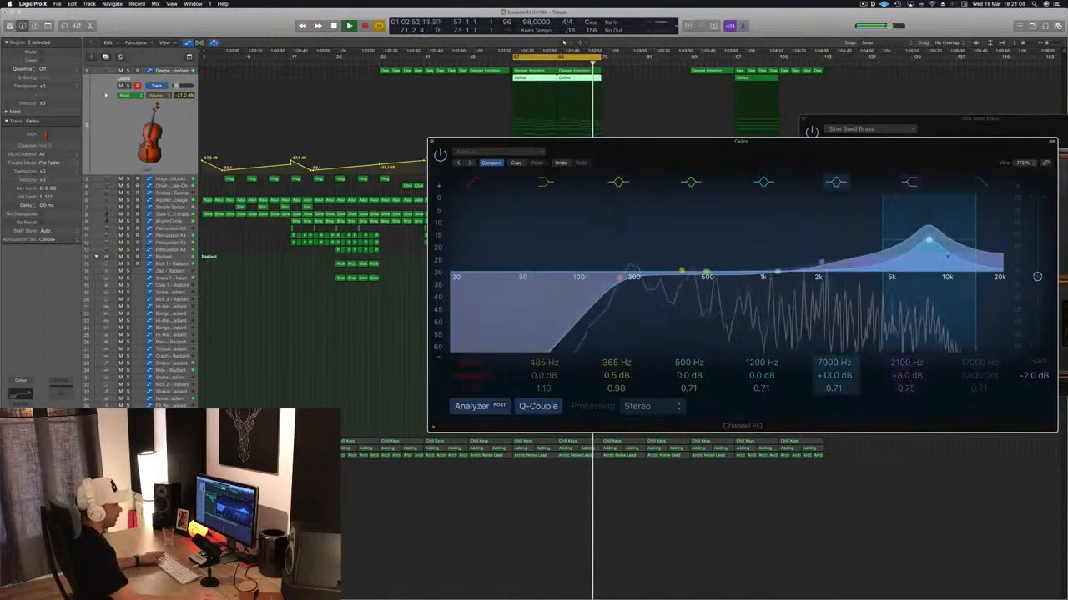
pyautogui.click(433, 143)
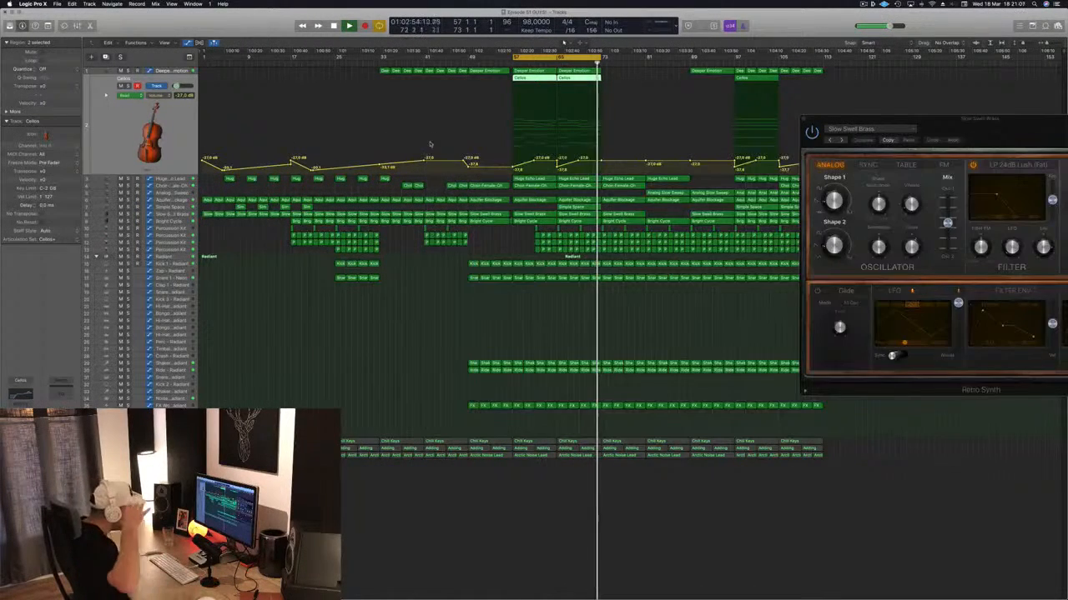
# - Solo the Huge Echo Lead track and play it from bar 57
pyautogui.press('space')
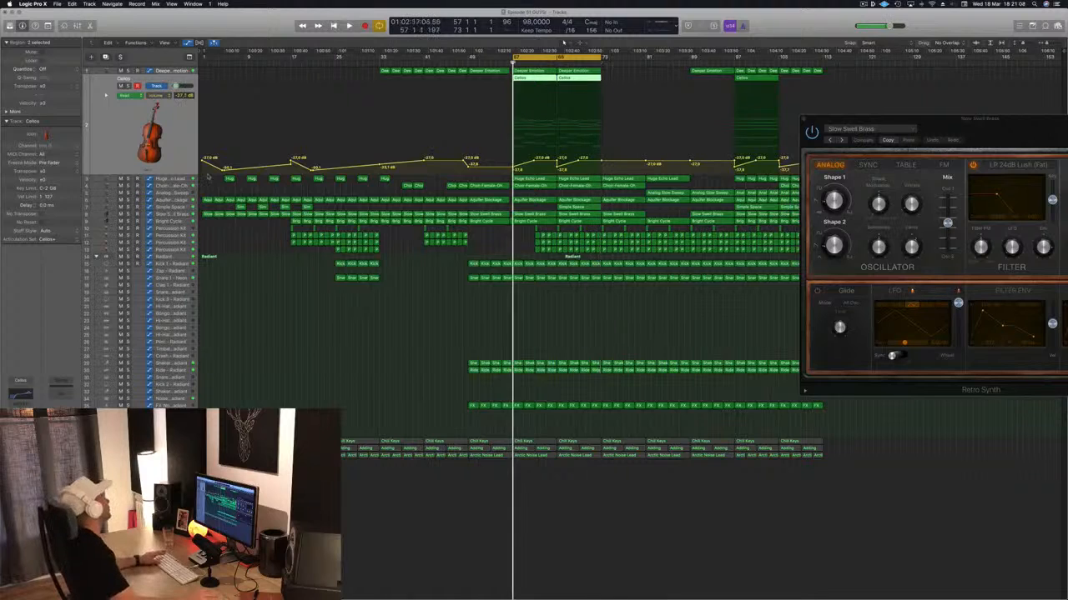
pyautogui.click(177, 180)
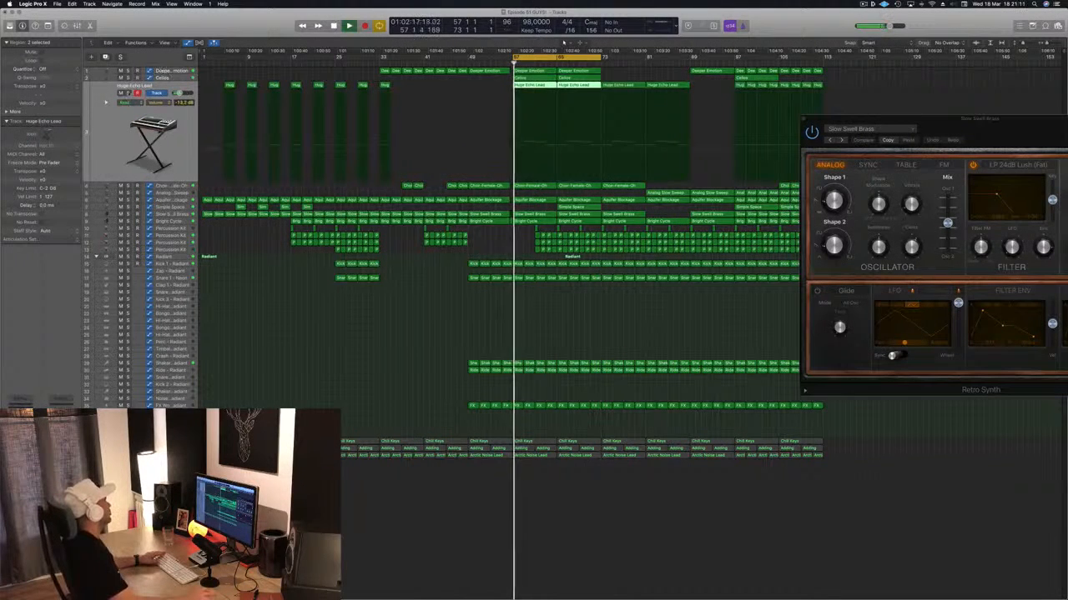
pyautogui.click(129, 93)
pyautogui.press('space')
pyautogui.press('space')
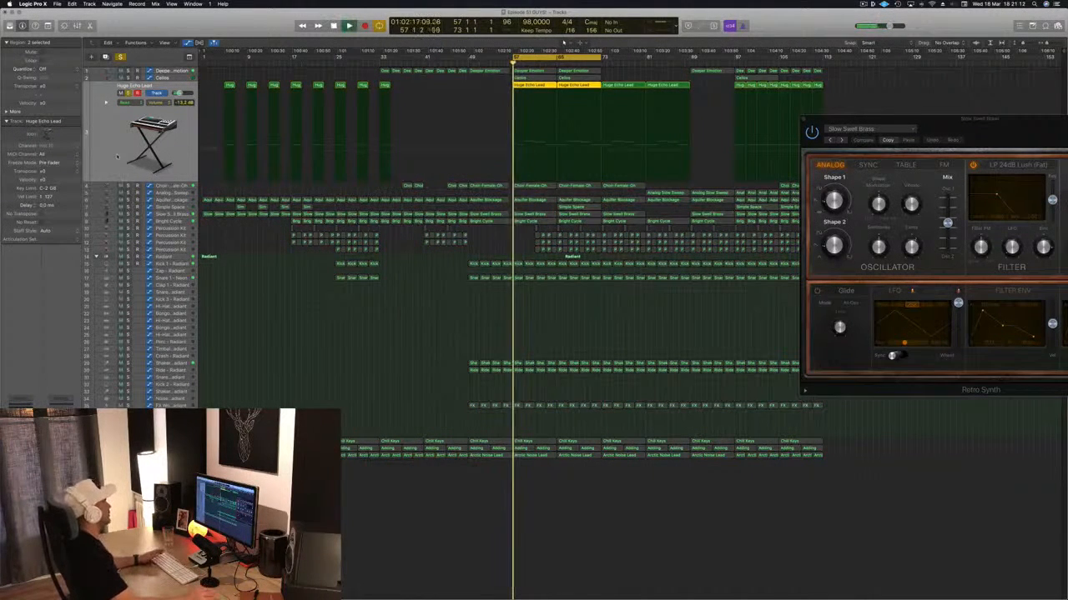
# - Unsolo Huge Echo Lead and set its Channel EQ low cut to 162 Hz with a Q of 0.54
pyautogui.click(21, 409)
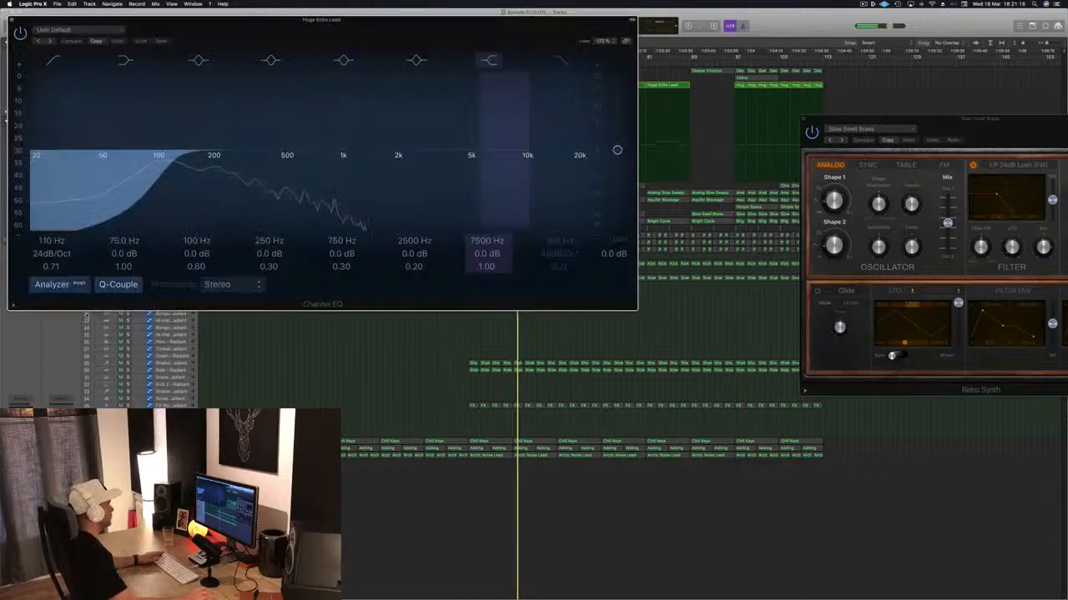
pyautogui.moveTo(282, 36); pyautogui.dragTo(553, 112)
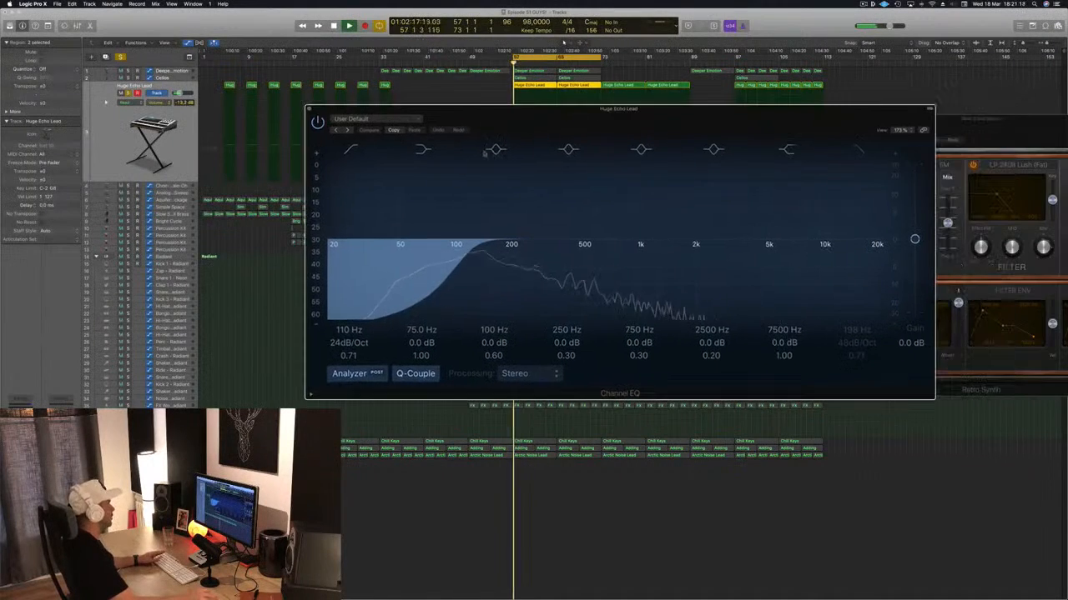
pyautogui.click(128, 94)
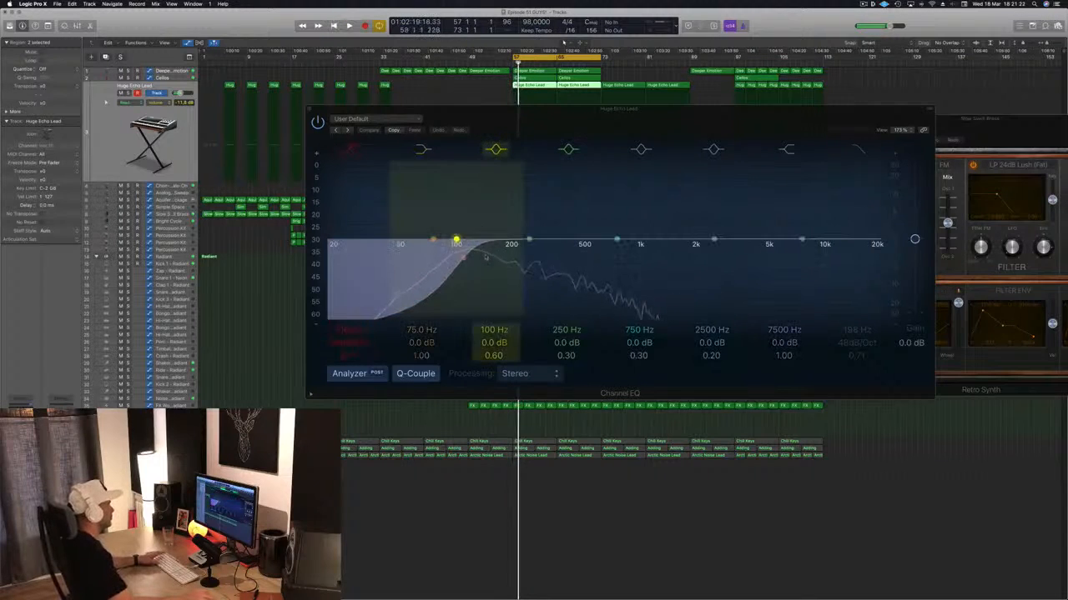
pyautogui.click(467, 255)
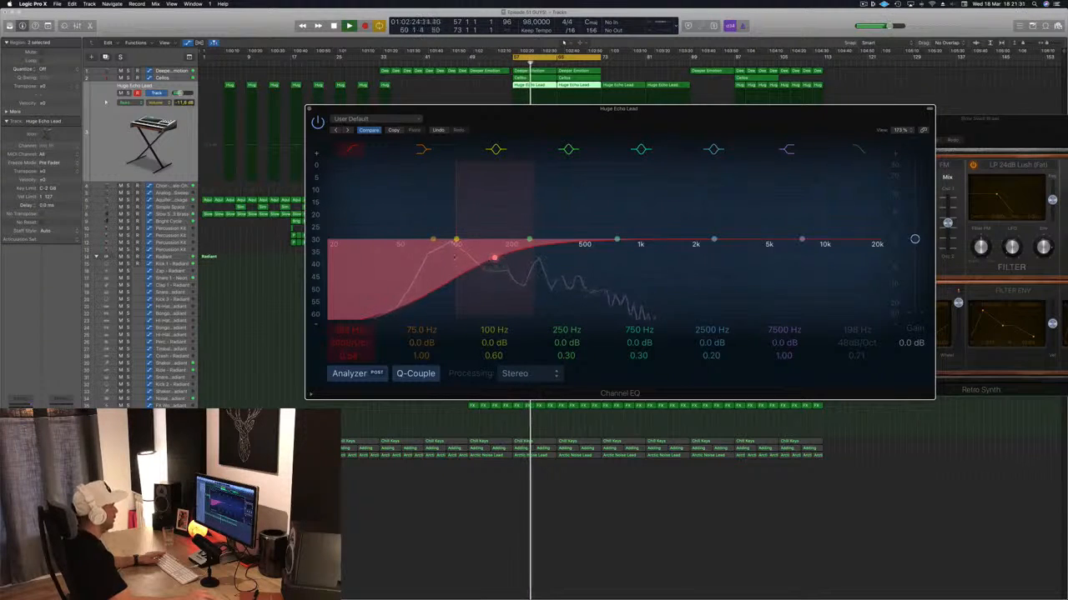
# - Solo Huge Echo Lead again, compare its sound with the low cut off and on, and move the EQ clear of the tracks
pyautogui.hotkey('ctrl', 's')
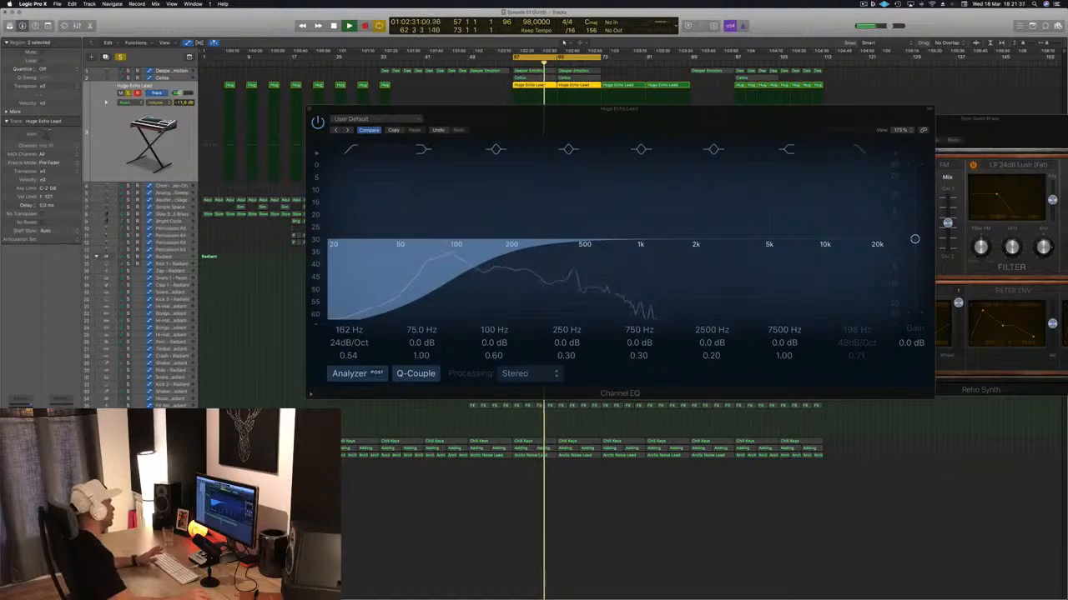
pyautogui.click(351, 151)
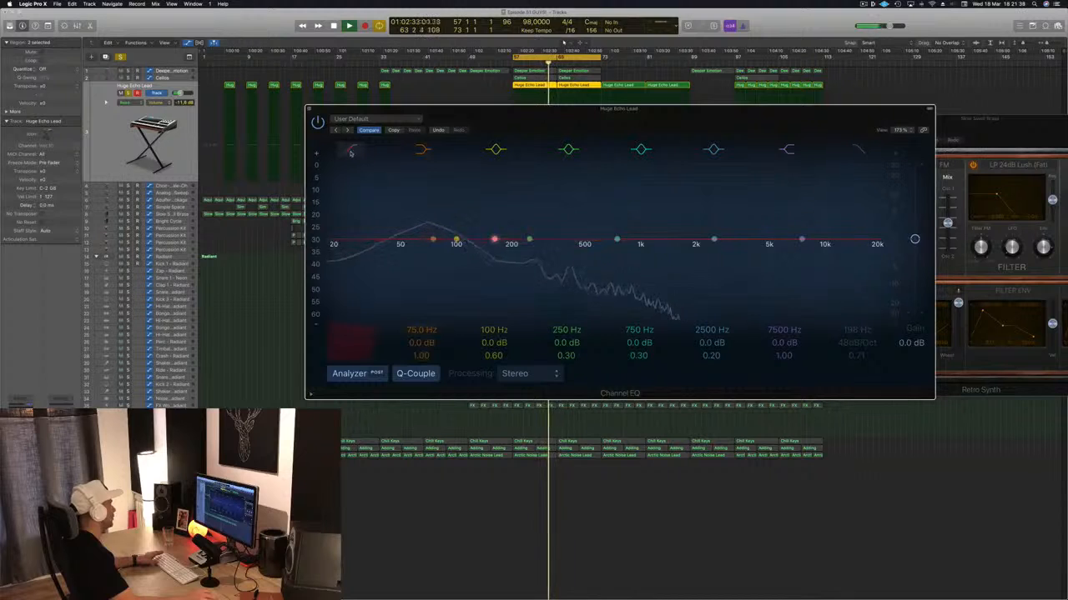
pyautogui.click(351, 151)
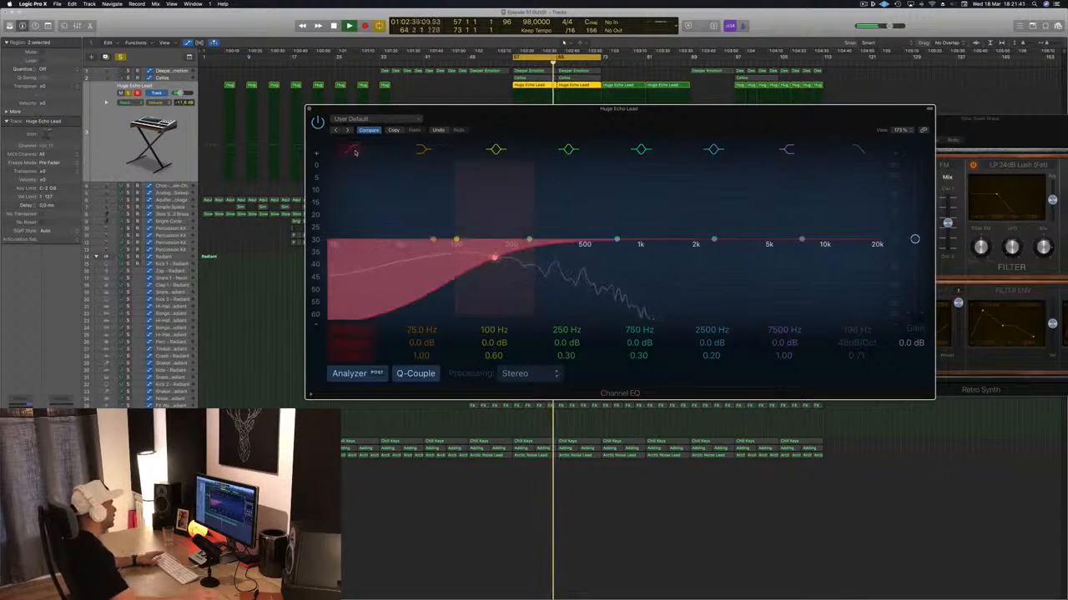
pyautogui.moveTo(334, 118); pyautogui.dragTo(371, 437)
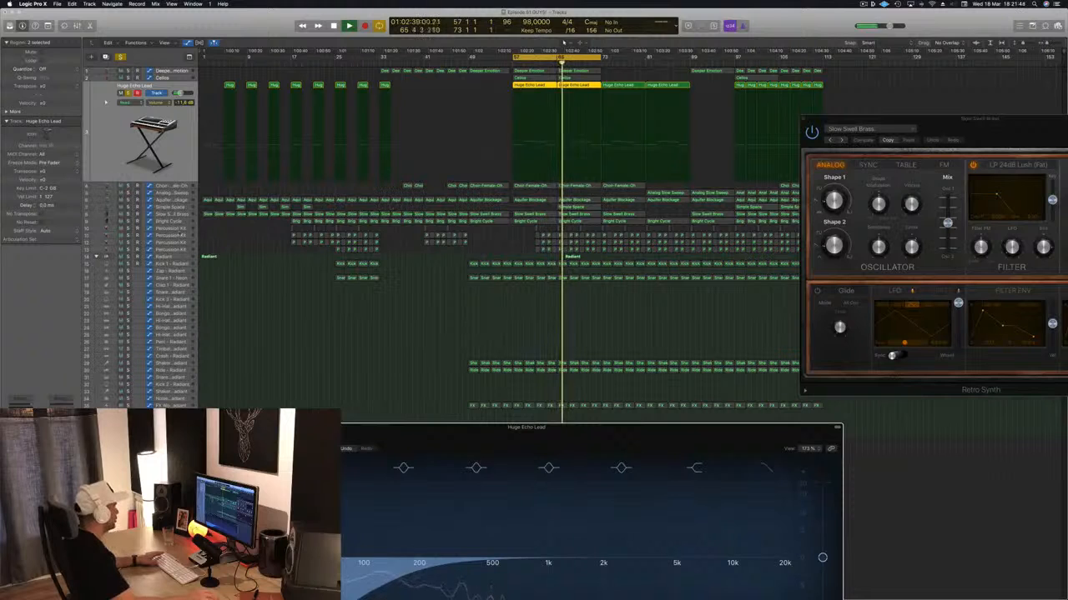
# - Solo the Slow Swell Brass and Aquifer Blockage tracks so they play together with Huge Echo Lead
pyautogui.click(134, 214)
pyautogui.click(128, 128)
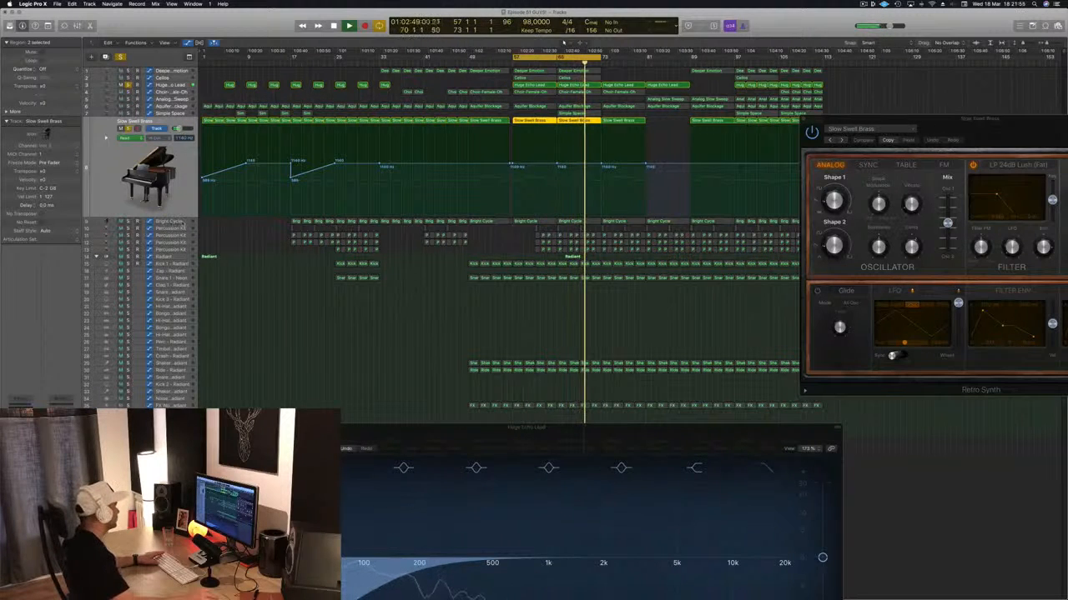
pyautogui.click(168, 113)
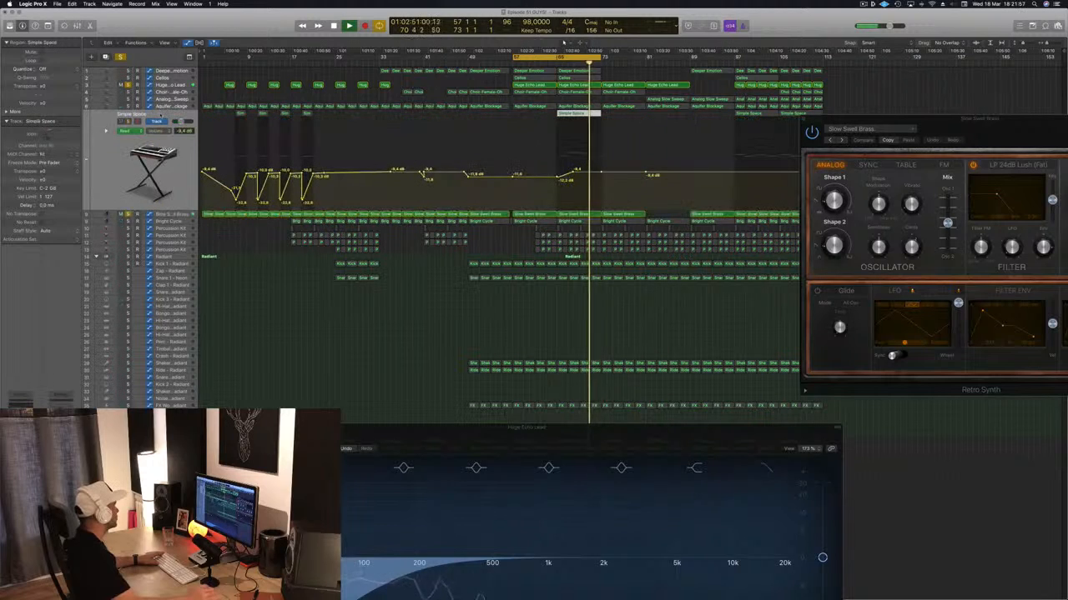
pyautogui.click(163, 107)
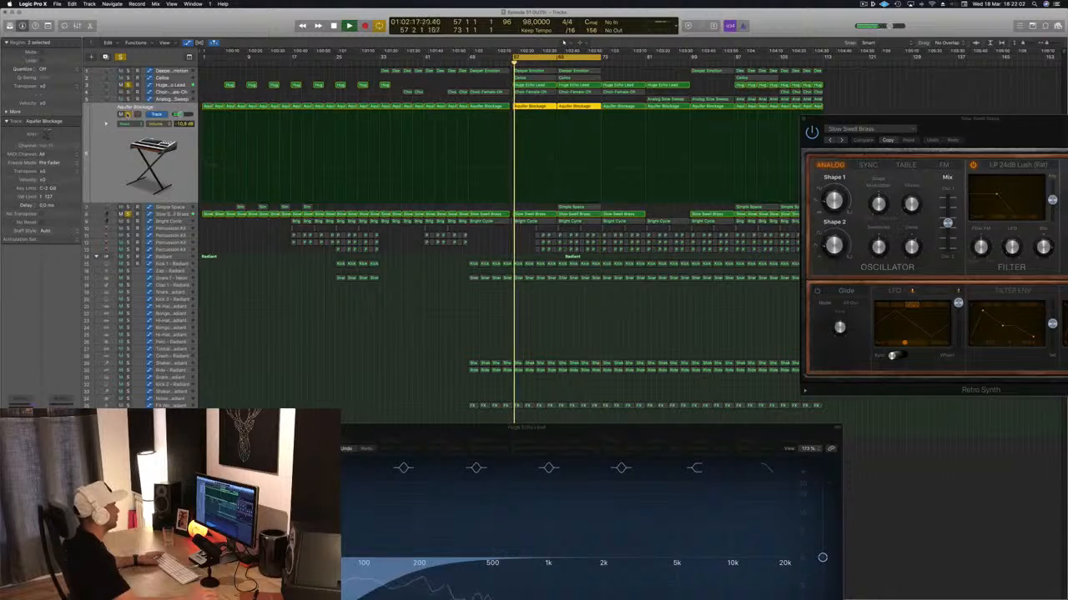
# - Reopen Huge Echo Lead's Channel EQ, switch its low cut off to hear the difference alongside the soloed tracks, and close the EQ
pyautogui.click(177, 85)
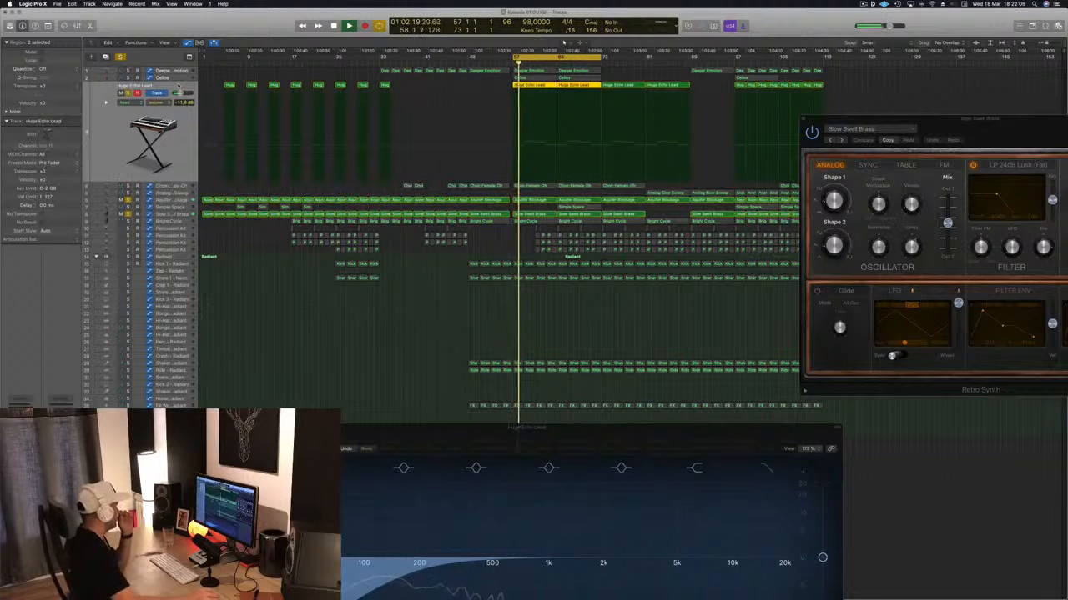
pyautogui.press('super+w')
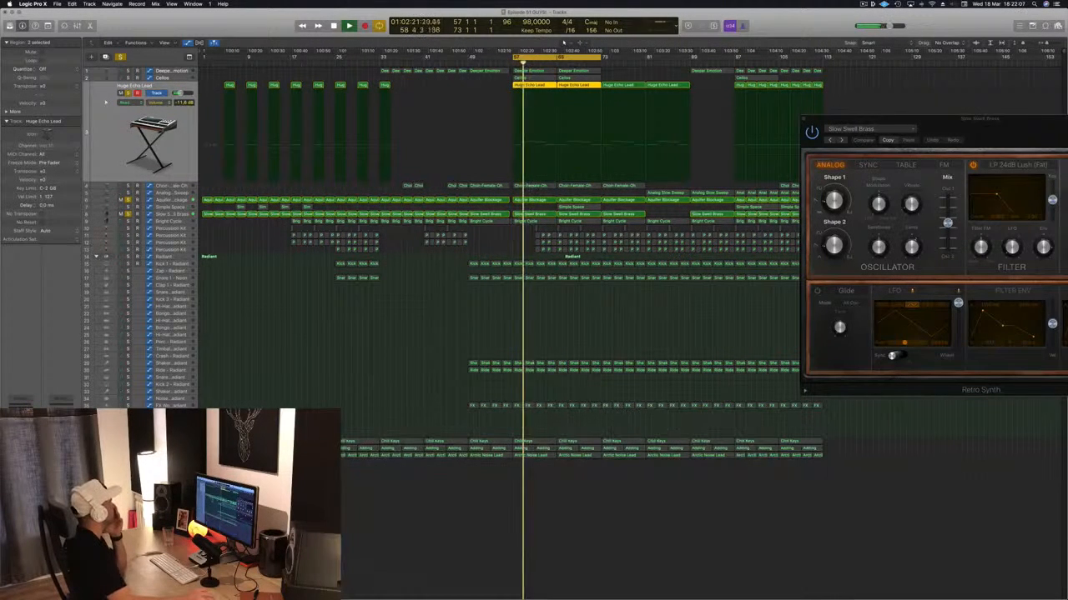
pyautogui.click(21, 414)
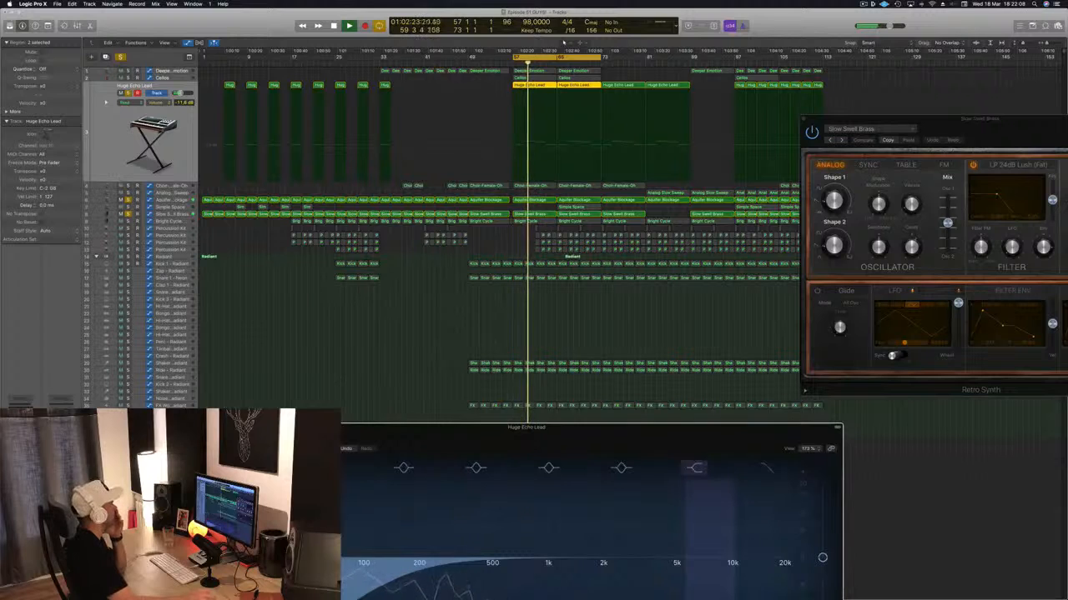
pyautogui.moveTo(393, 429); pyautogui.dragTo(356, 167)
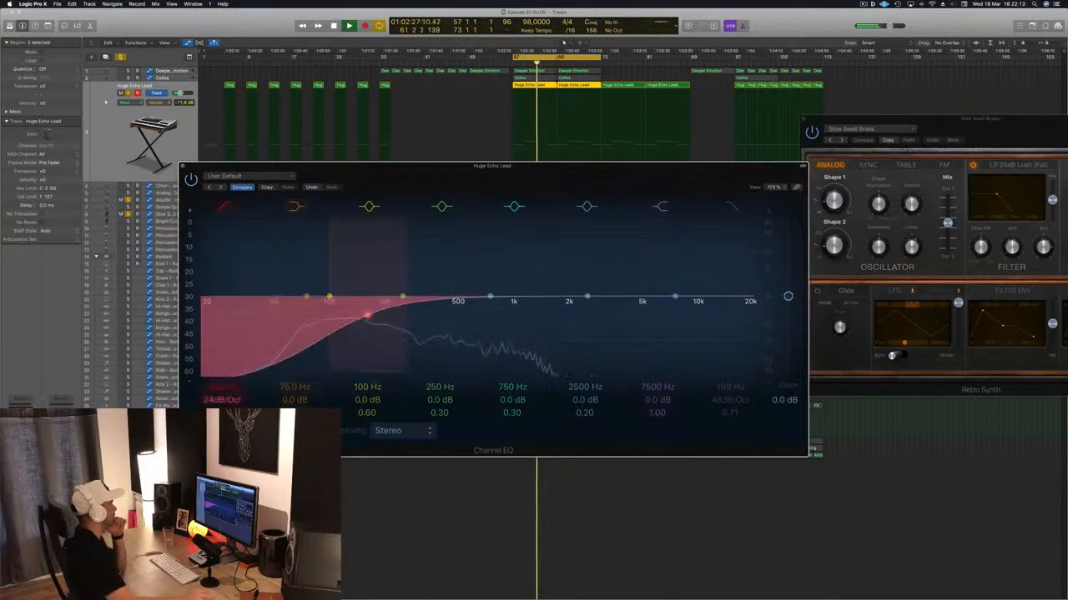
pyautogui.click(225, 206)
pyautogui.moveTo(414, 170); pyautogui.dragTo(370, 211)
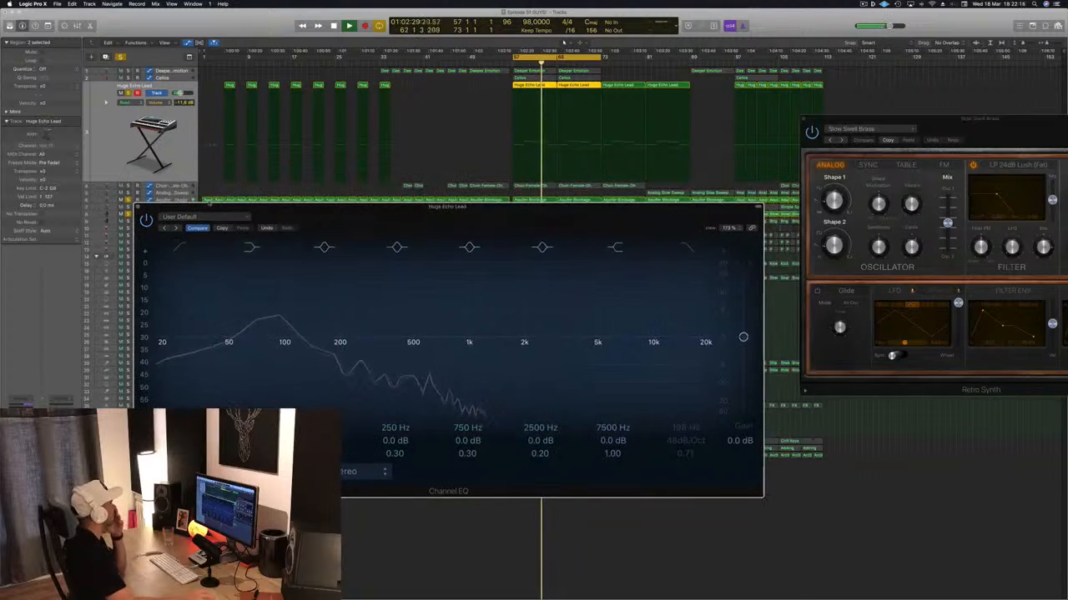
pyautogui.click(140, 208)
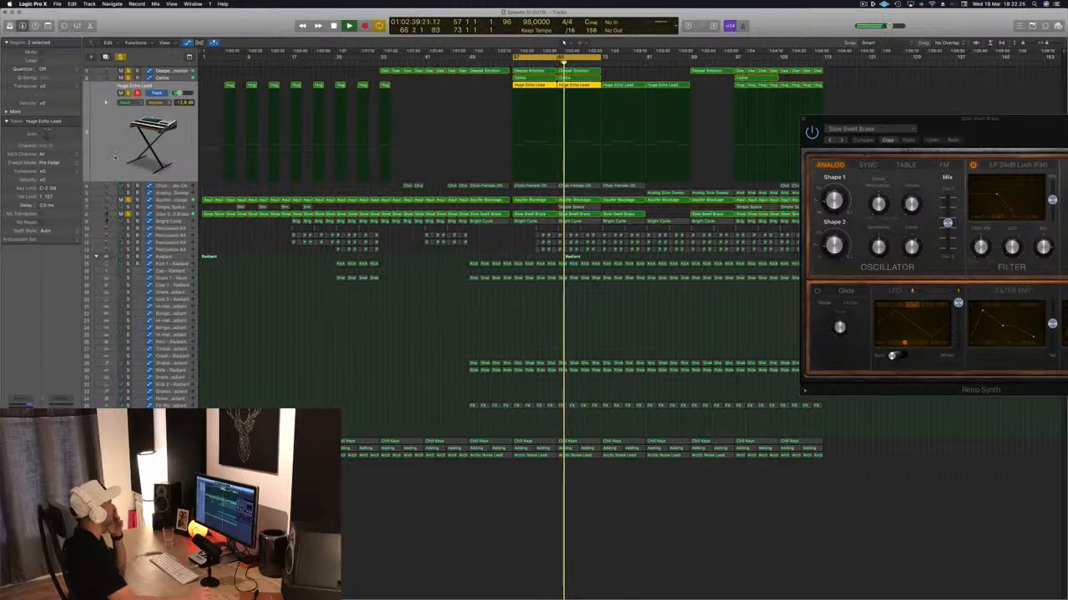
# - Give the Choir-Female-Oh track a Channel EQ low cut at 225 Hz, 24 dB/Oct, with a Q of 0.64, and close the EQ
pyautogui.press('Down')
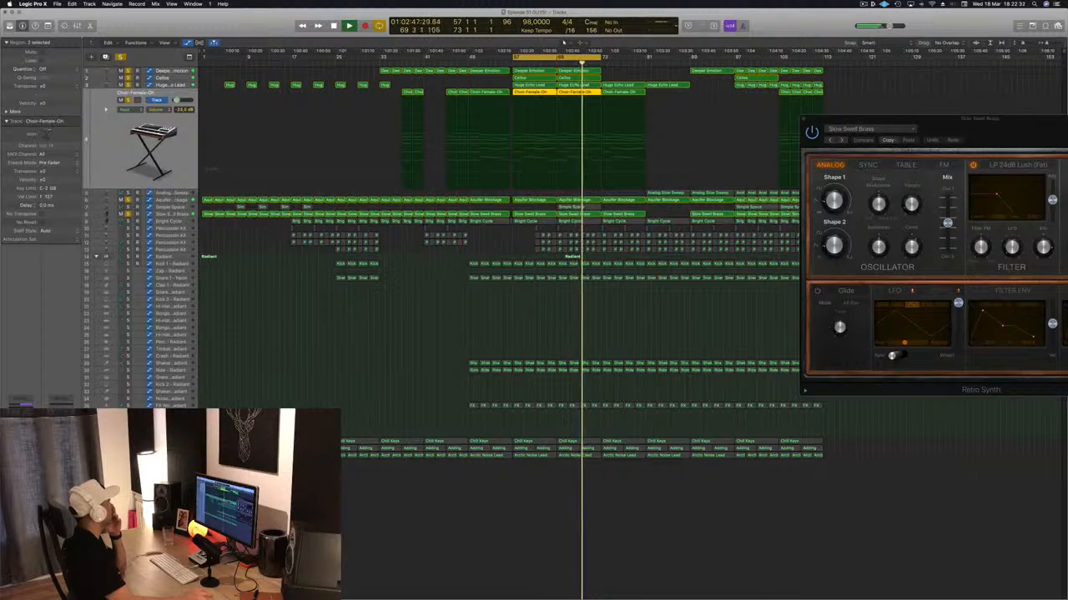
pyautogui.hotkey('ctrl', 'e')
pyautogui.moveTo(215, 112); pyautogui.dragTo(218, 171)
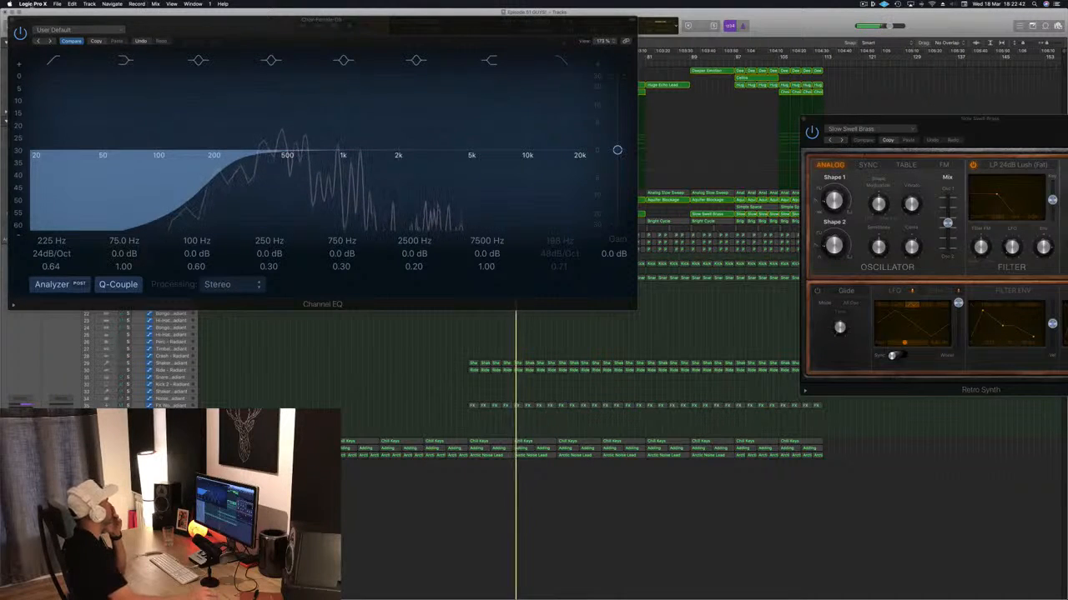
pyautogui.click(15, 23)
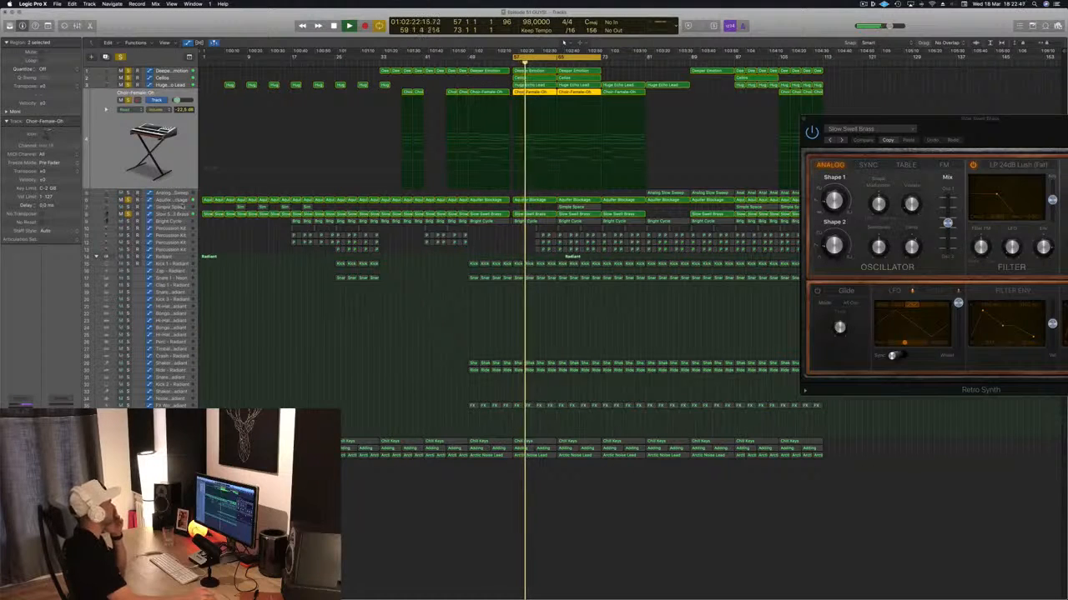
# - Solo Bright Cycle, raise the low cut in its Channel EQ to about 200 Hz, and close the EQ
pyautogui.click(171, 221)
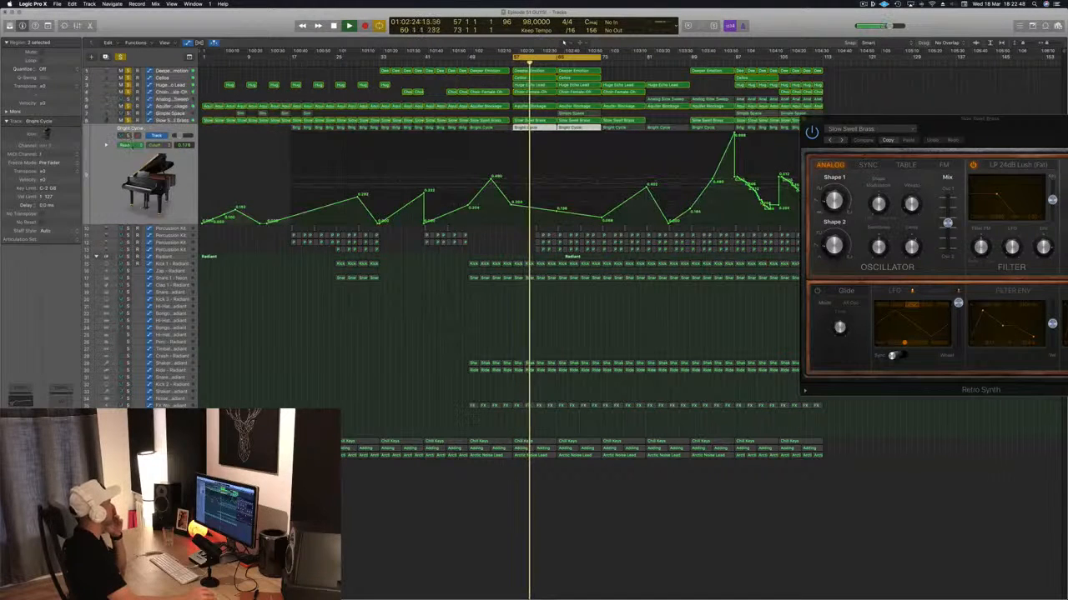
pyautogui.click(127, 135)
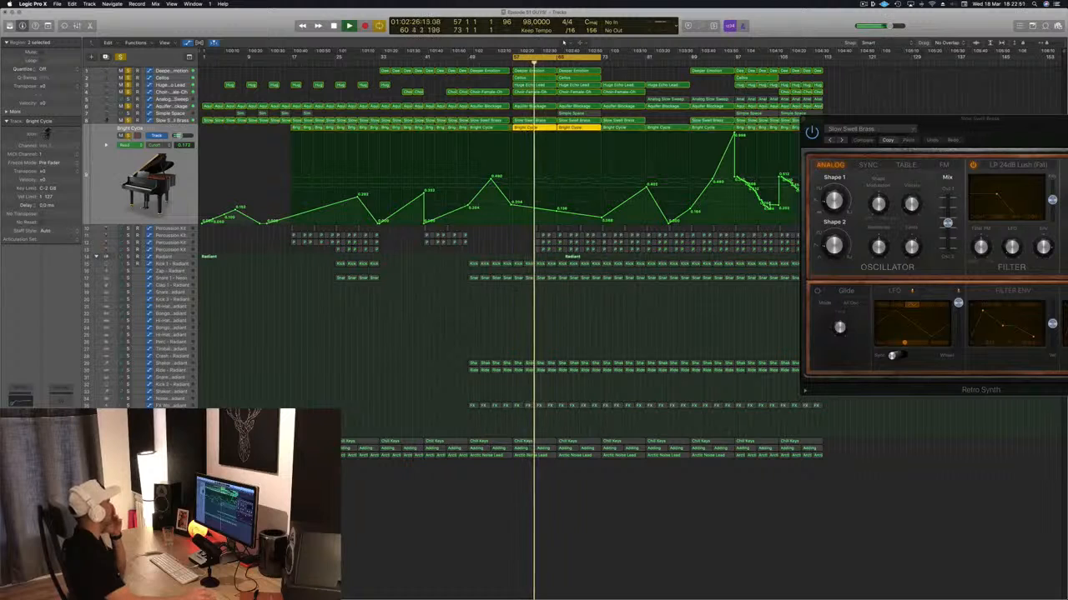
pyautogui.click(21, 401)
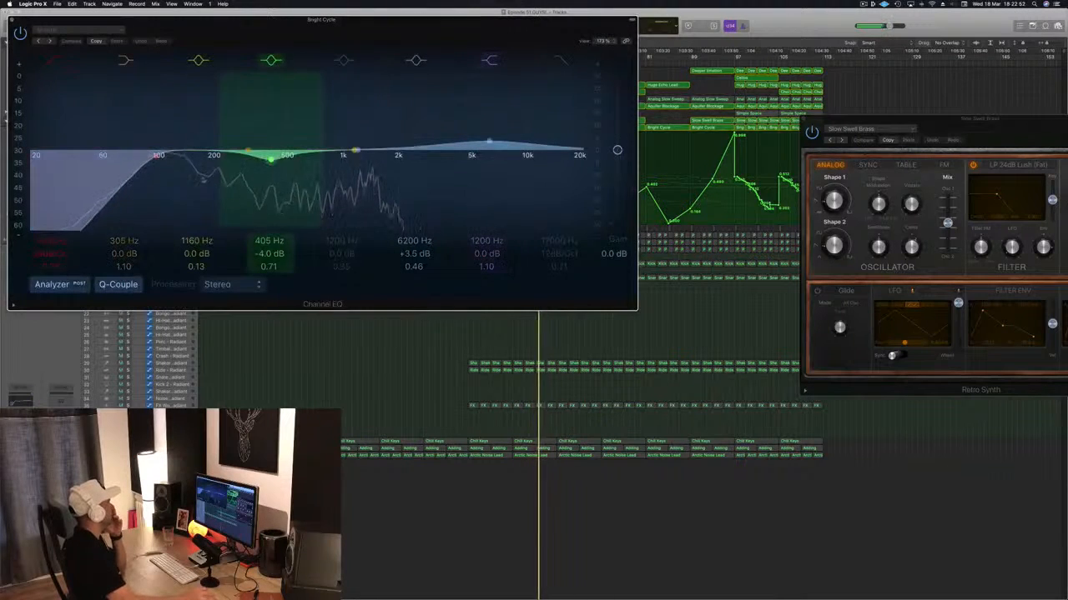
pyautogui.moveTo(155, 161); pyautogui.dragTo(217, 167)
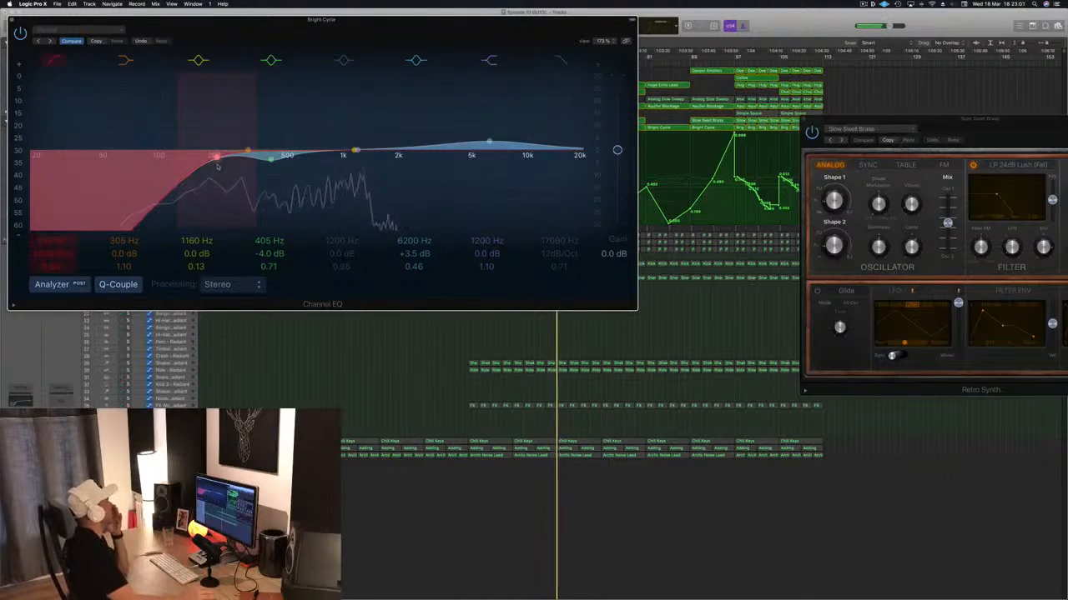
pyautogui.click(10, 20)
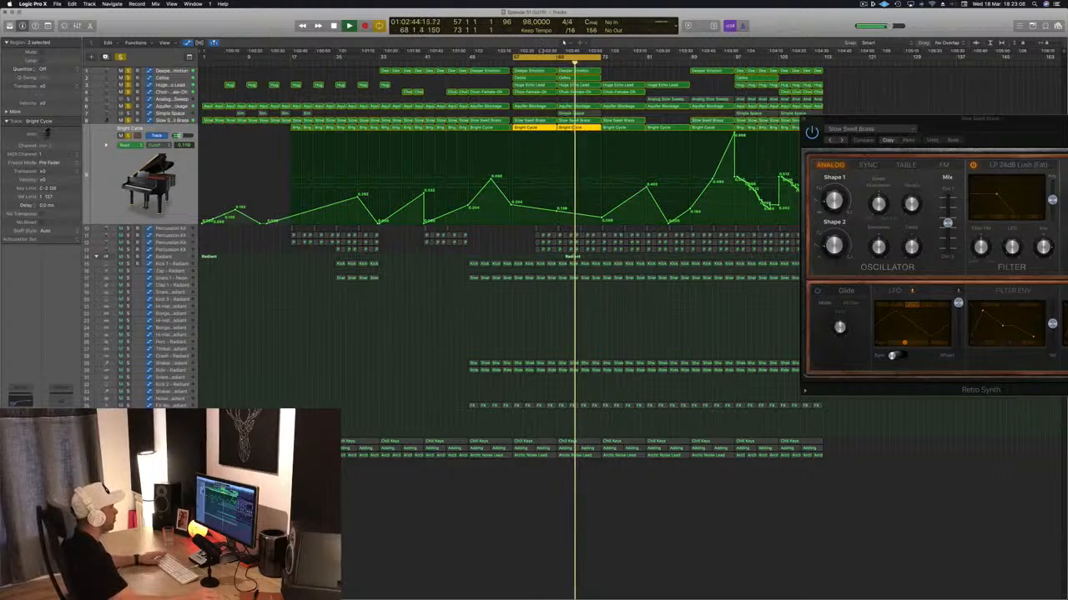
# - Shorten the cycle range to bars 65 to 73 and solo the Simple Space track, playing it from bar 65
pyautogui.moveTo(511, 57); pyautogui.dragTo(557, 57)
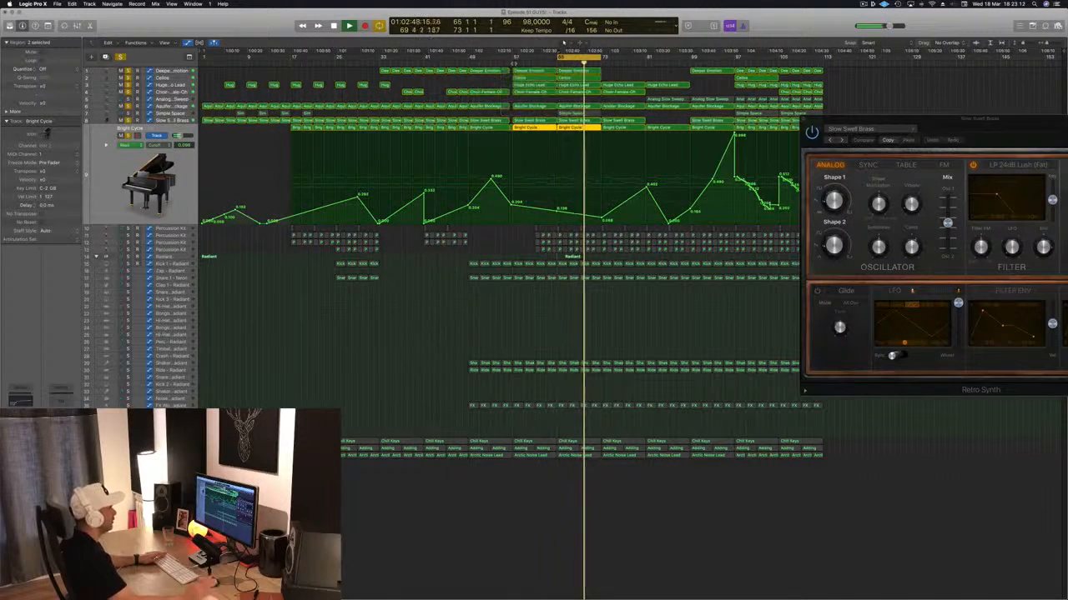
pyautogui.press('space')
pyautogui.press('space')
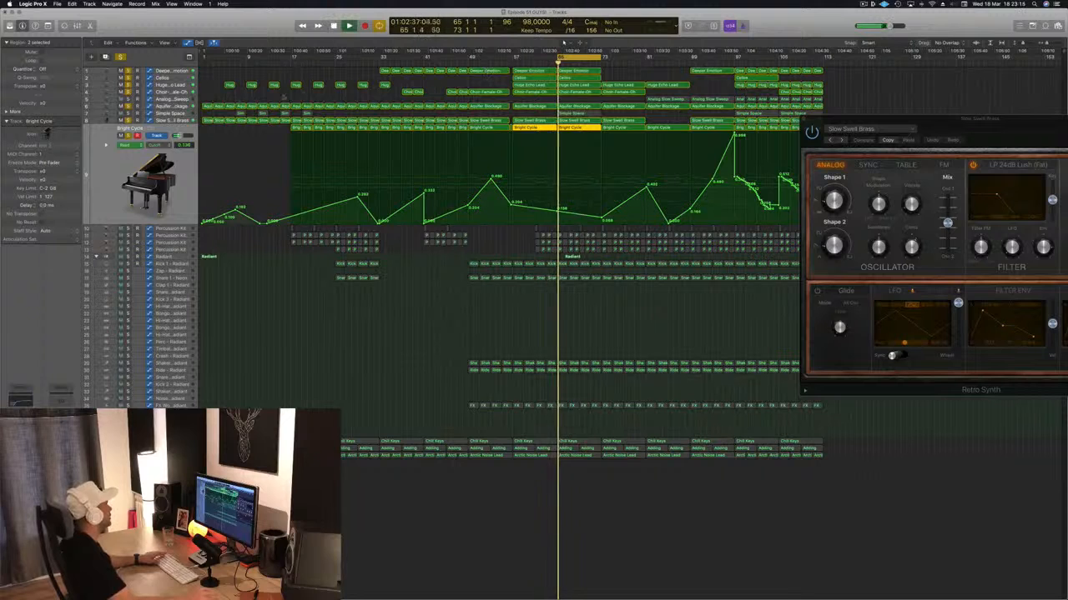
pyautogui.click(128, 113)
pyautogui.press('space')
pyautogui.press('space')
# - Add a low cut at 420 Hz, 24 dB/Oct, with a Q of 0.71 to Simple Space's Channel EQ
pyautogui.click(170, 114)
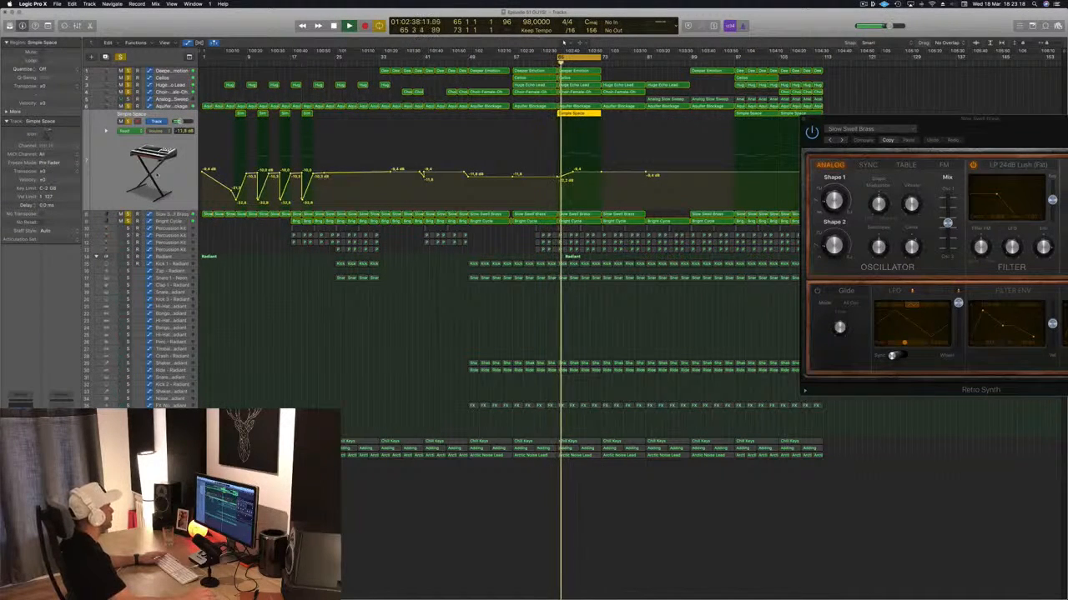
pyautogui.click(20, 406)
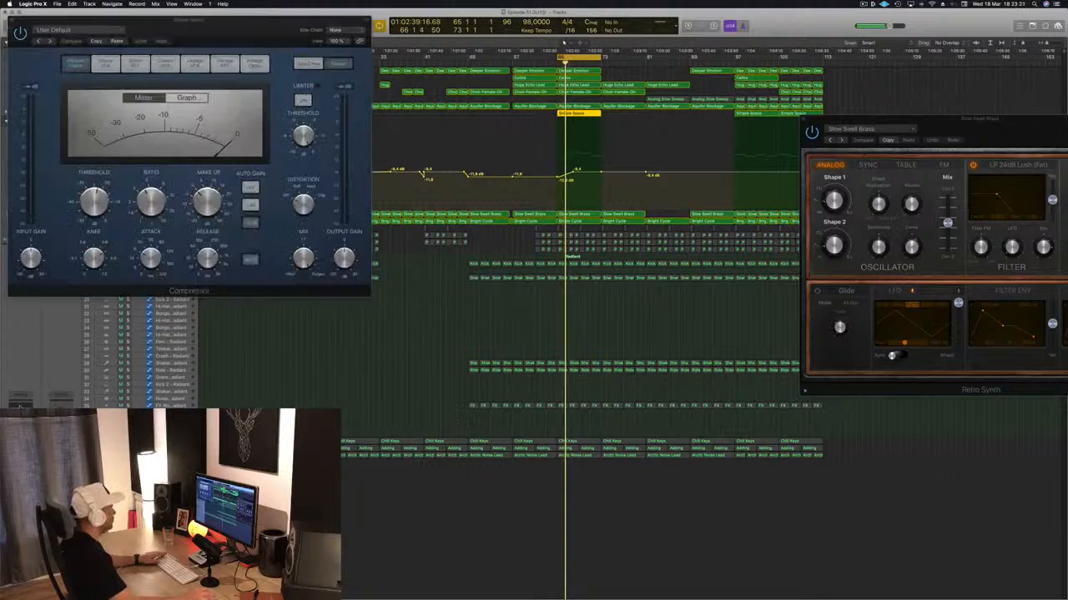
pyautogui.click(20, 410)
pyautogui.click(59, 70)
pyautogui.moveTo(59, 179); pyautogui.dragTo(305, 180)
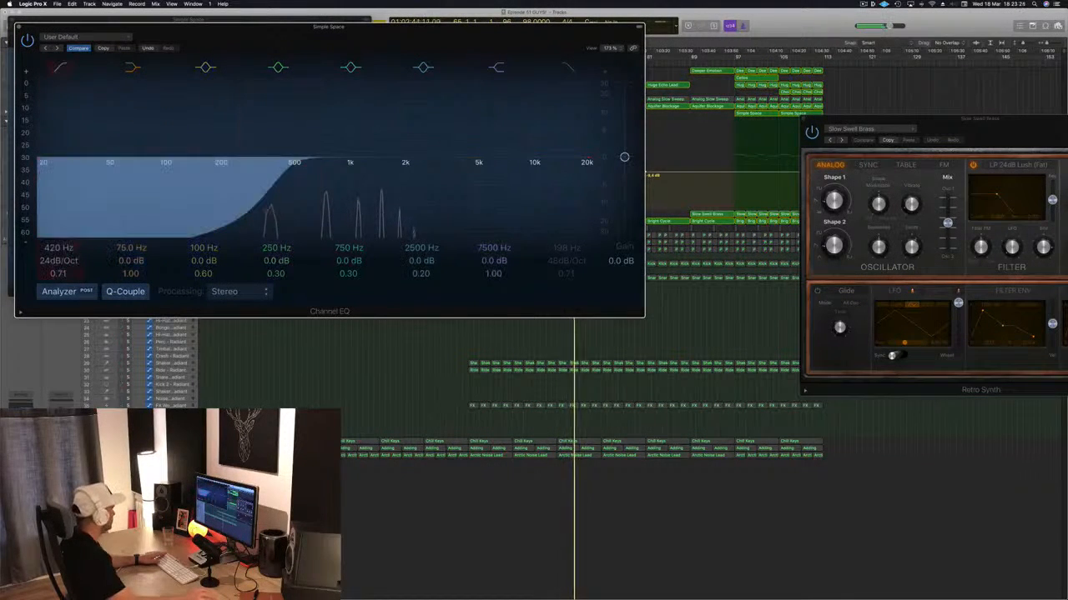
# - Raise Simple Space's EQ output gain to +1.0 dB, move the 2500 Hz band to 1680 Hz, and close the EQ and Compressor
pyautogui.moveTo(376, 33); pyautogui.dragTo(624, 247)
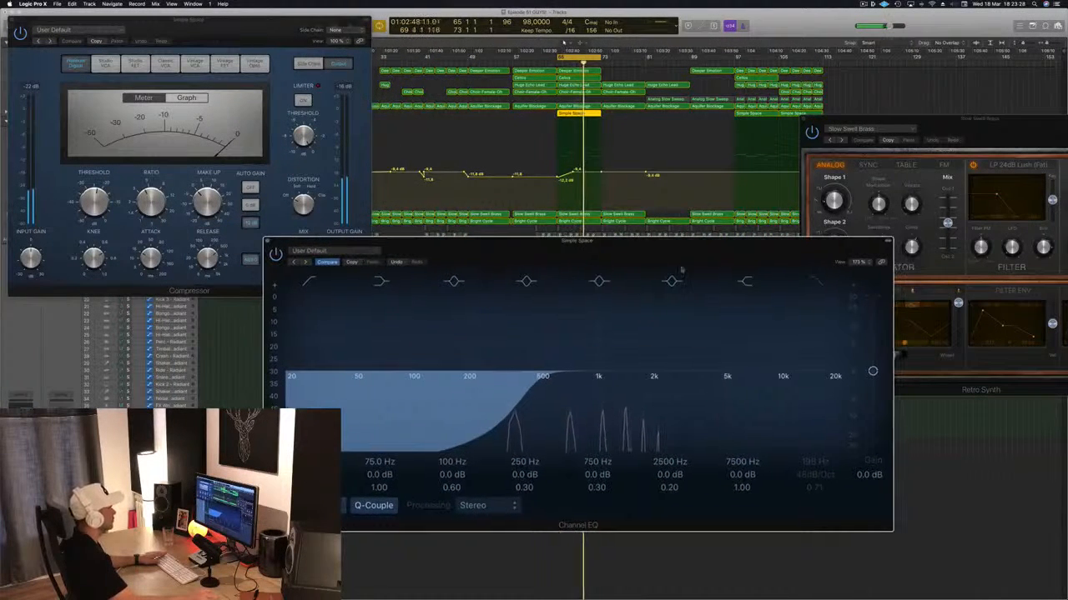
pyautogui.moveTo(873, 372); pyautogui.dragTo(873, 368)
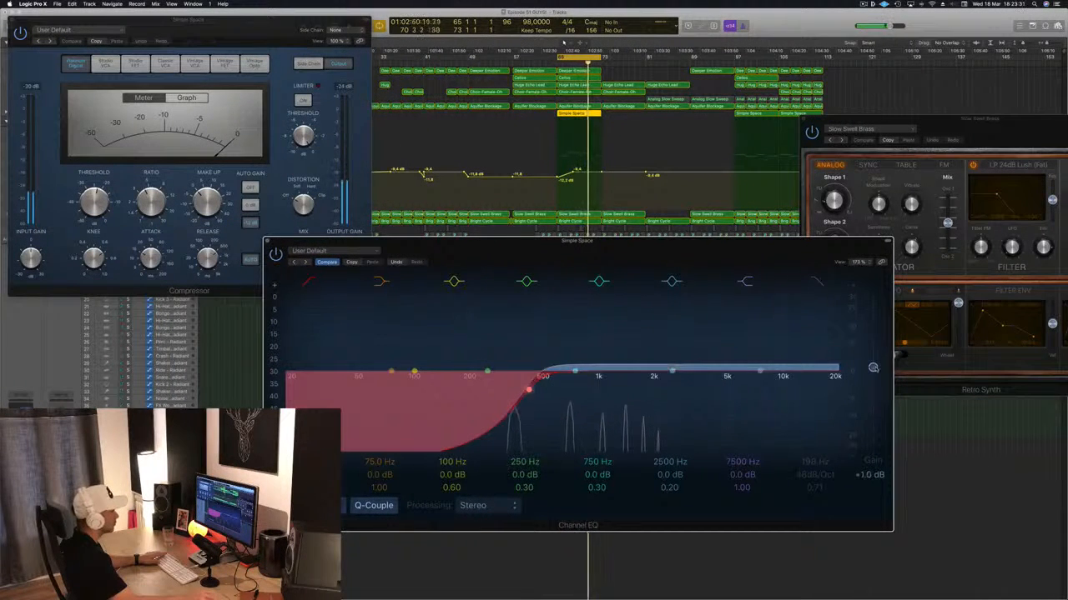
pyautogui.moveTo(672, 375); pyautogui.dragTo(640, 372)
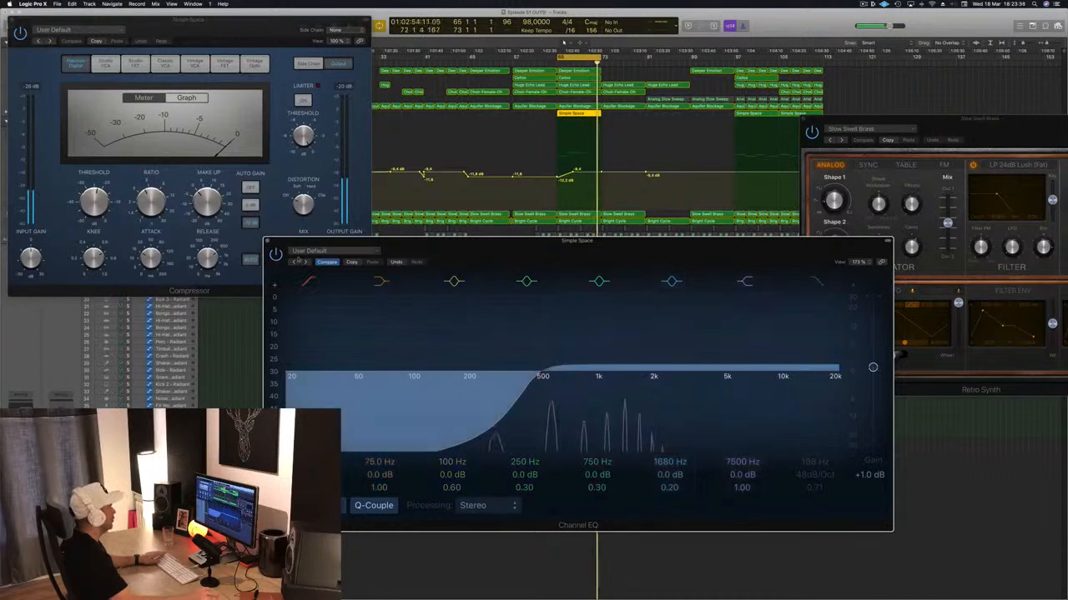
pyautogui.press('super+w')
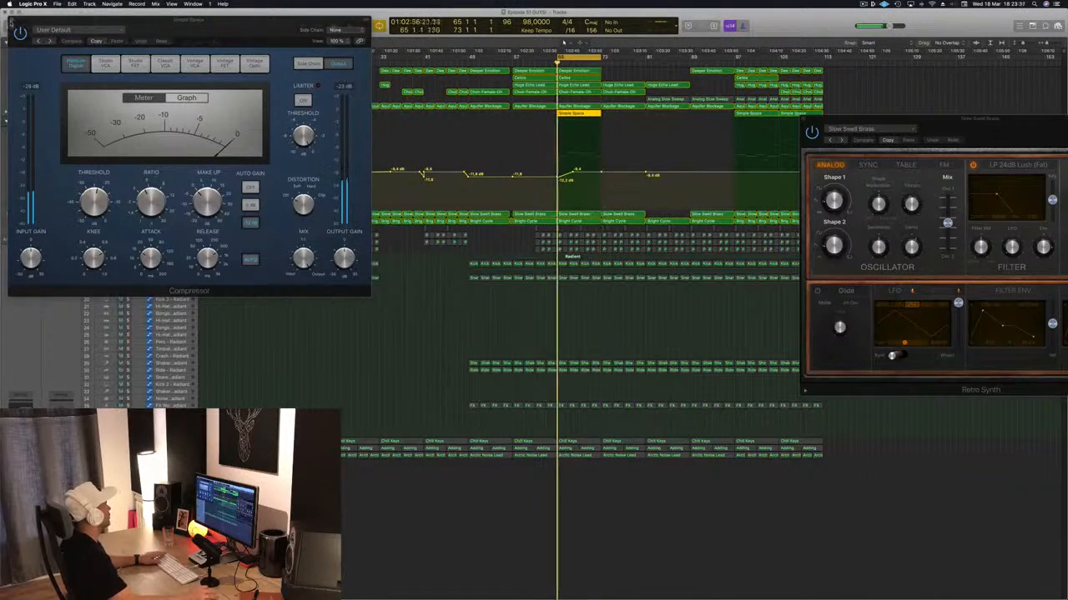
pyautogui.press('super+w')
# - Solo the uppermost Percussion Kit track, play it with the other soloed tracks from bar 65, and stop playback
pyautogui.press('space')
pyautogui.press('space')
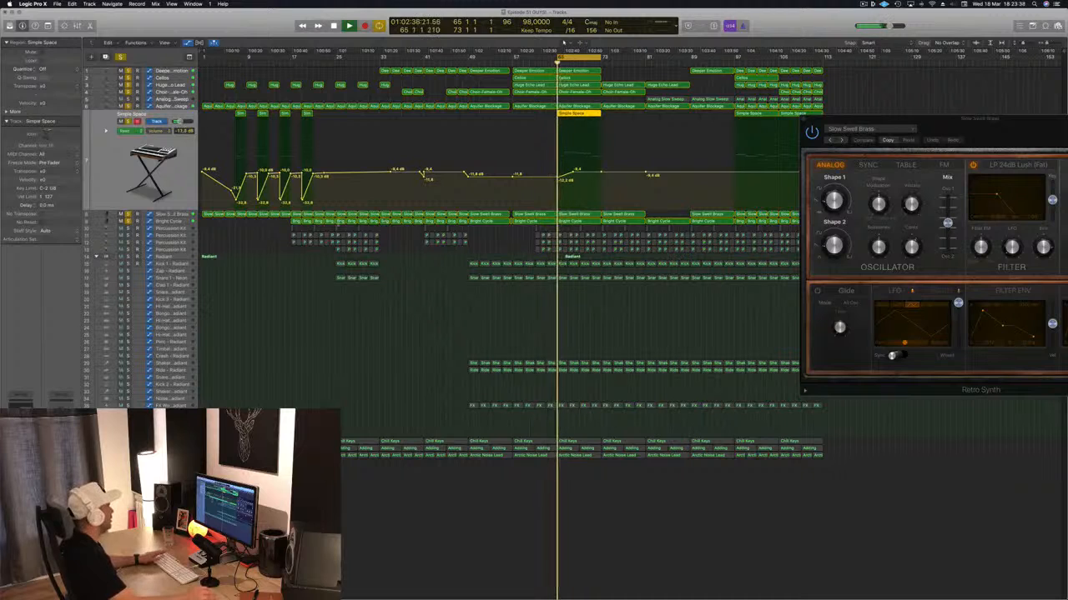
pyautogui.click(185, 228)
pyautogui.press('space')
pyautogui.press('space')
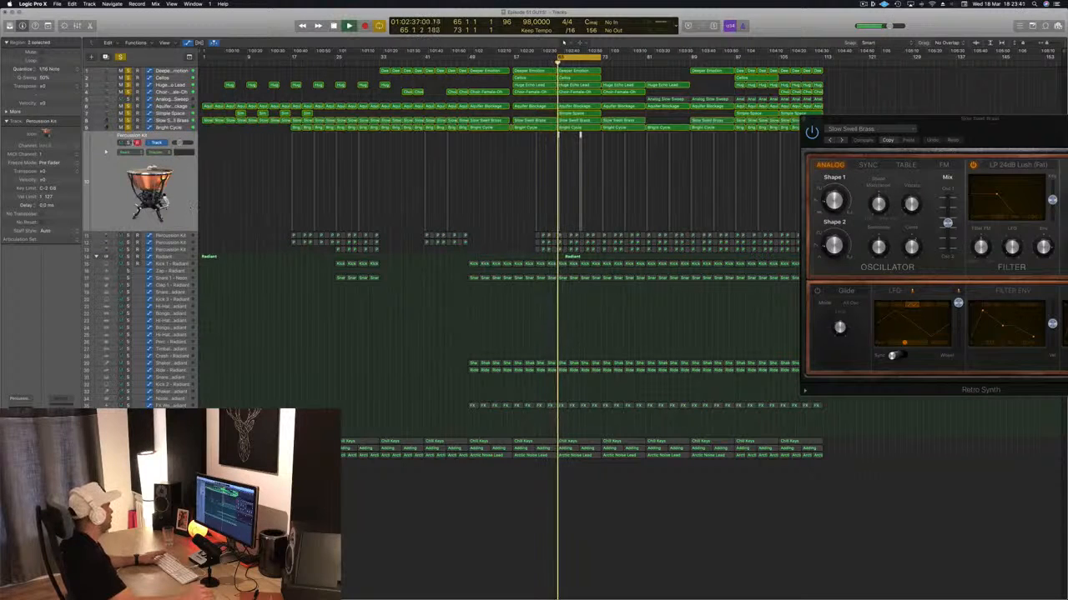
pyautogui.press('space')
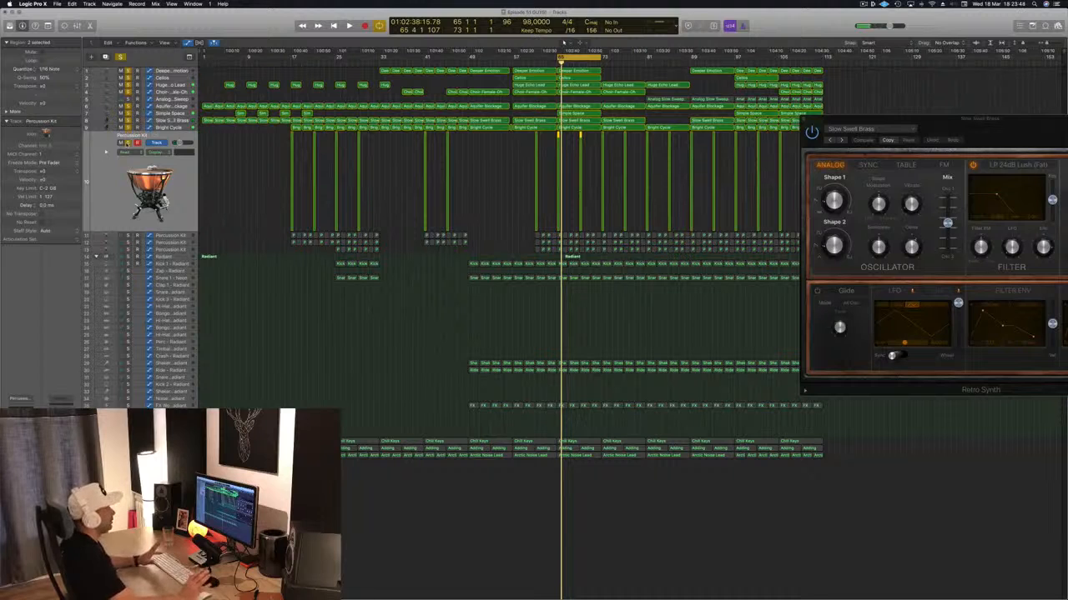
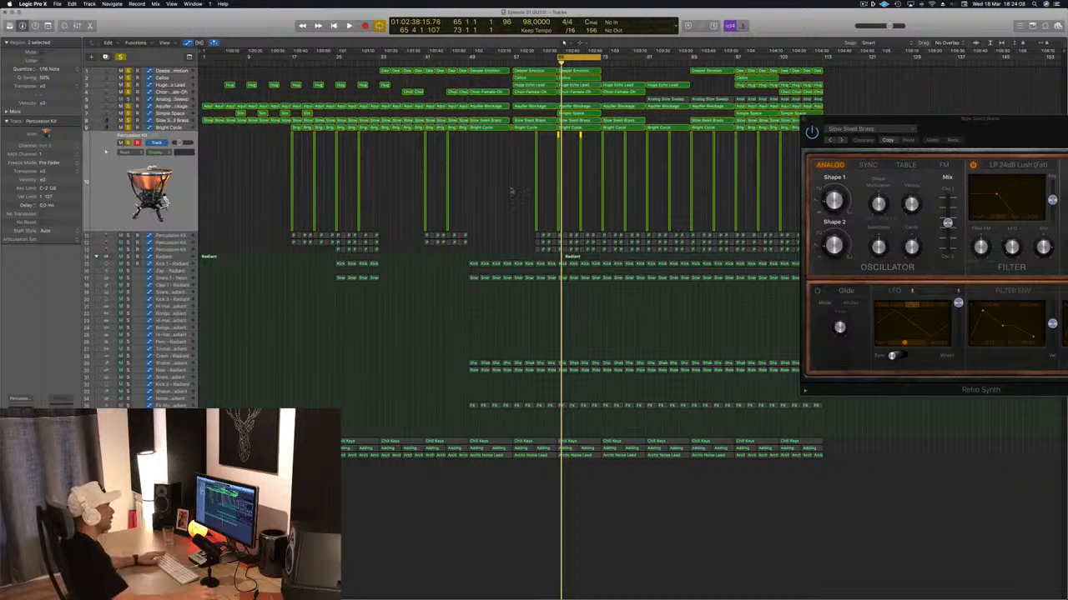
# - Deselect the Percussion Kit regions and replay the soloed tracks from bar 65 several times
pyautogui.click(511, 190)
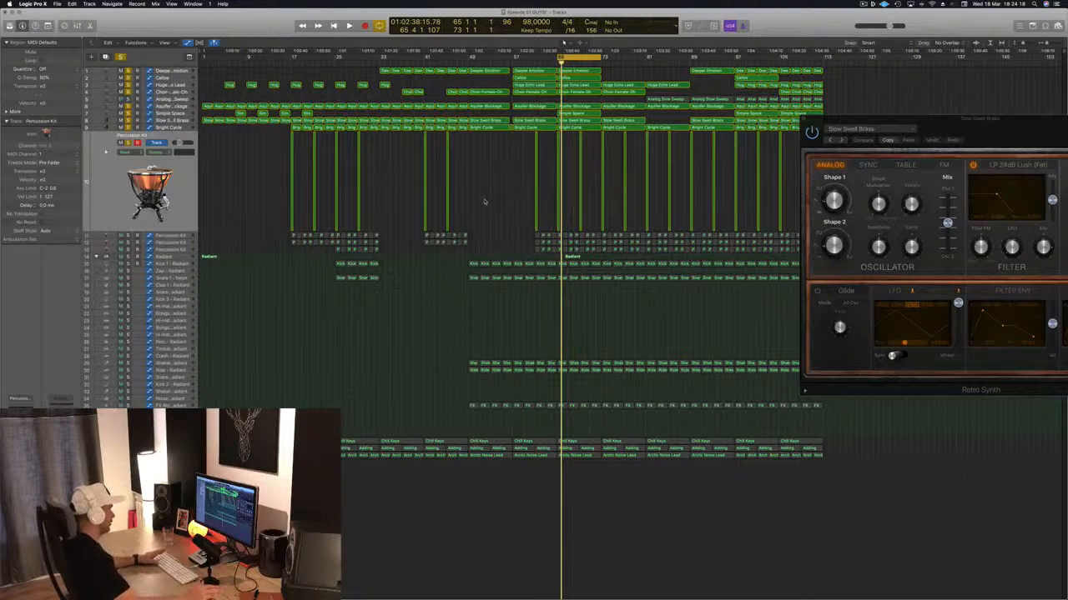
pyautogui.press('space')
pyautogui.press('space')
pyautogui.press('space')
pyautogui.press('space')
pyautogui.press('space')
pyautogui.press('space')
pyautogui.press('space')
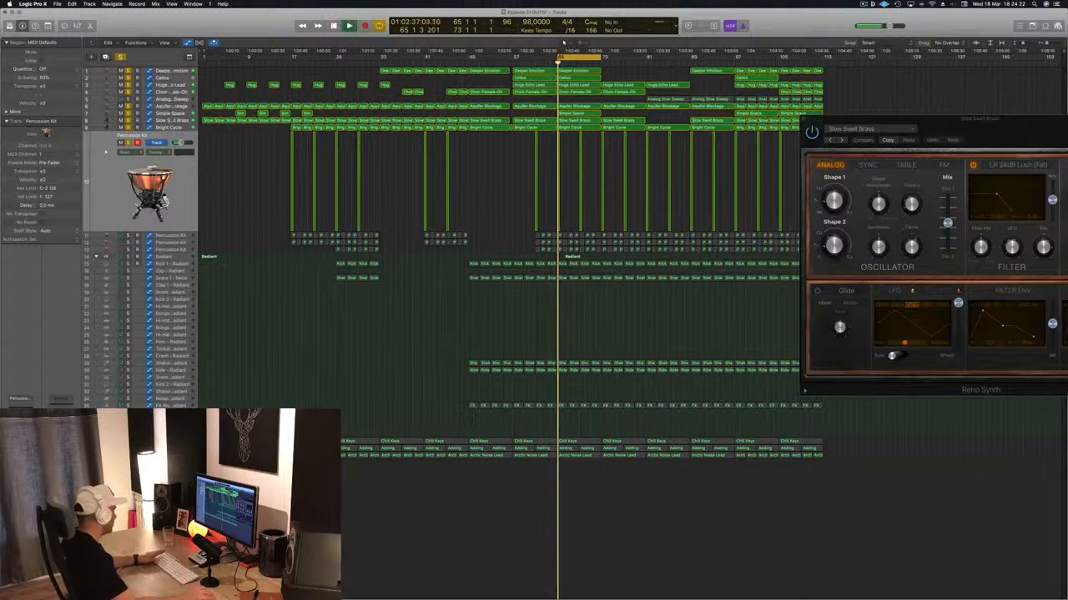
# - Solo the second Percussion Kit track, play it from bar 65, and review its Channel EQ before closing the plug-in
pyautogui.press('space')
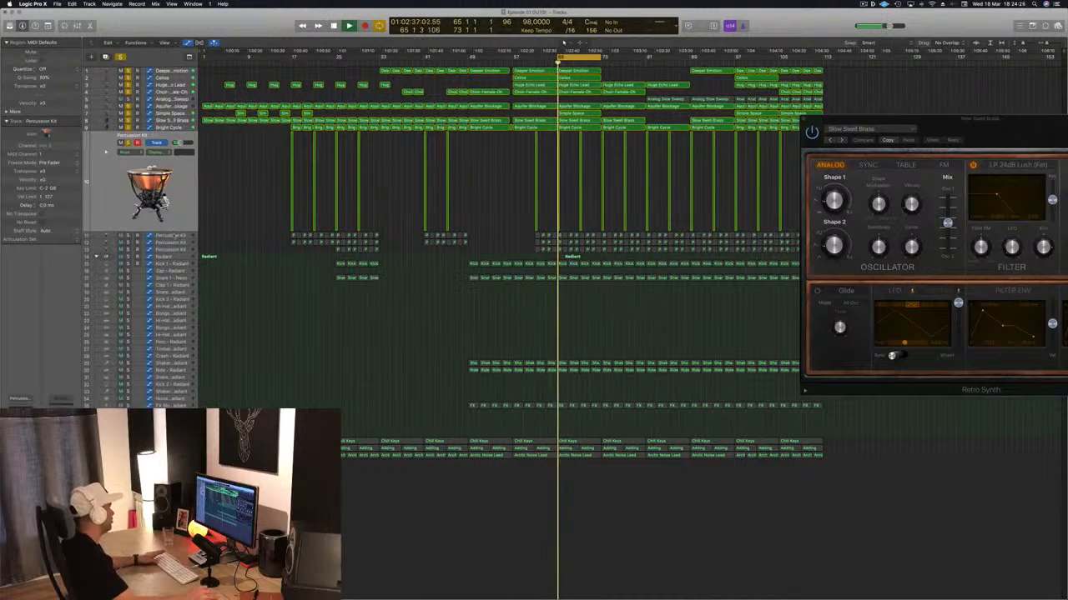
pyautogui.press('space')
pyautogui.press('Down')
pyautogui.press('space')
pyautogui.press('s')
pyautogui.press('space')
pyautogui.press('space')
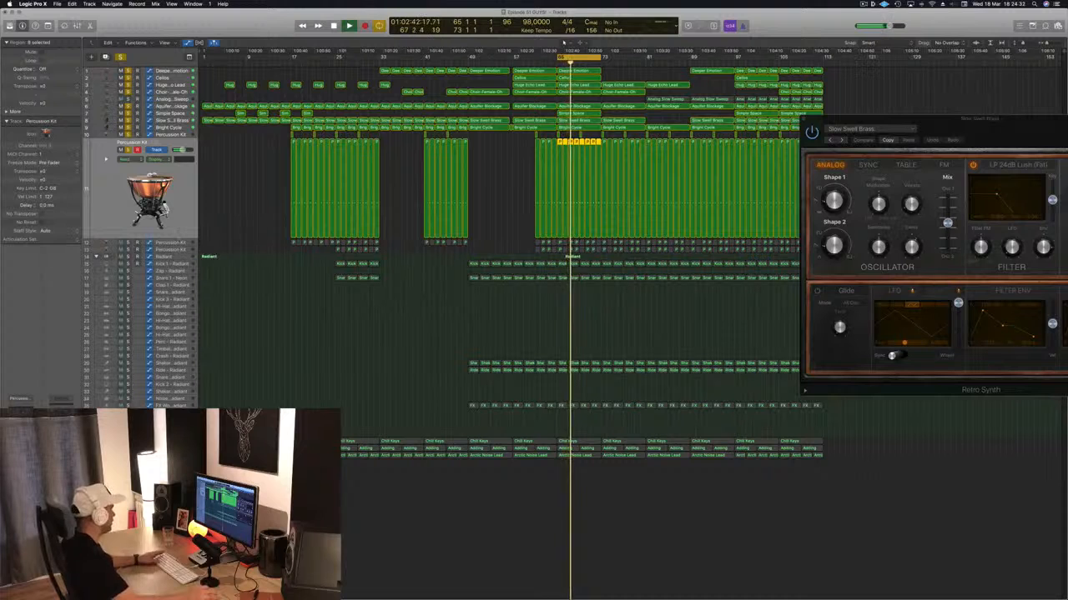
pyautogui.click(19, 415)
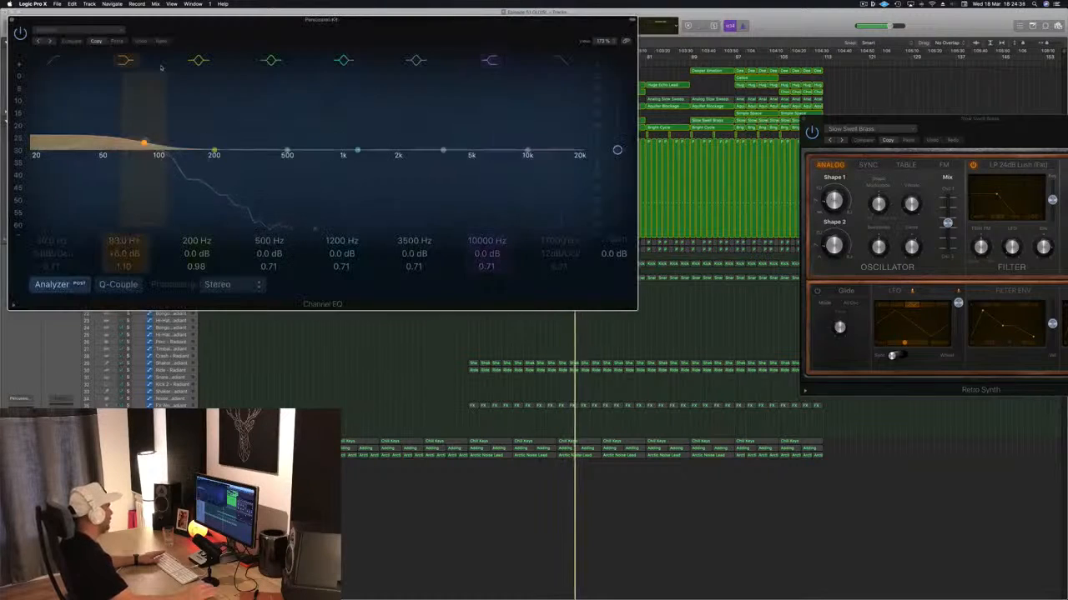
pyautogui.click(12, 20)
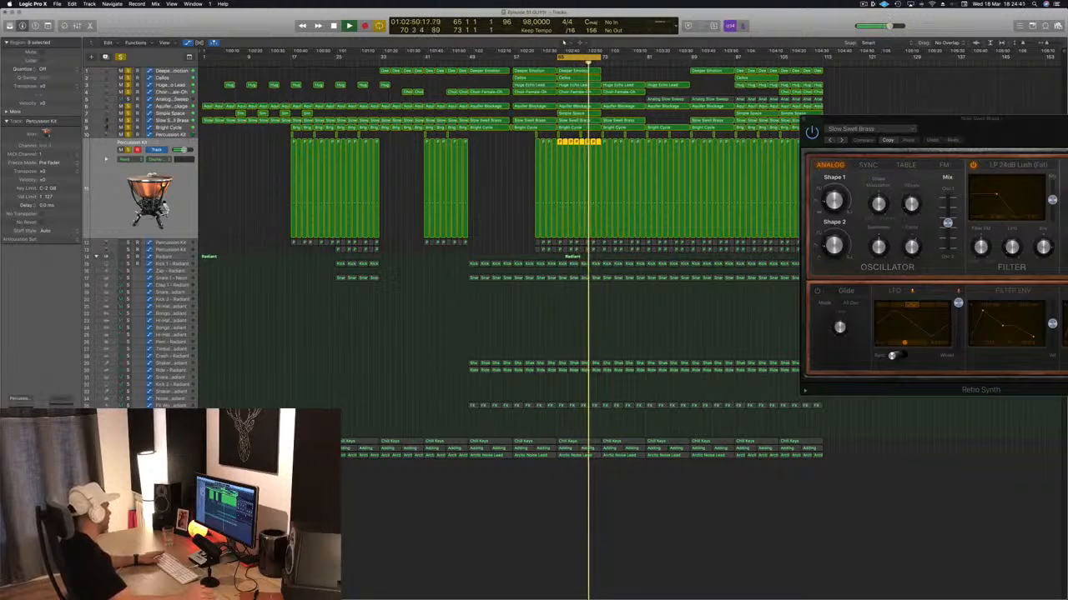
# - Solo the third and fourth Percussion Kit tracks during playback of bars 65 to 73
pyautogui.click(175, 243)
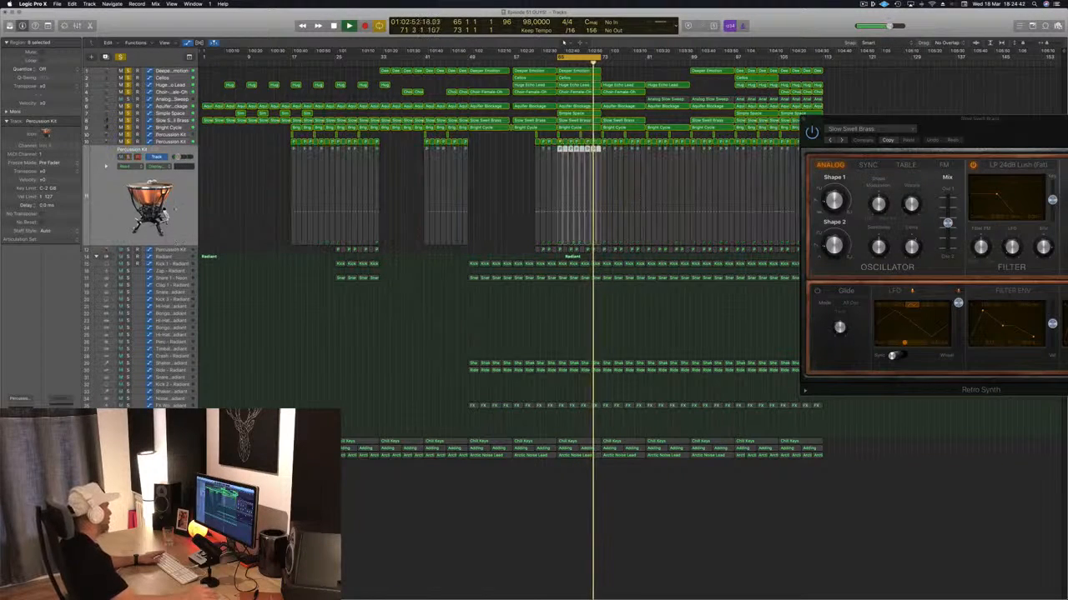
pyautogui.hotkey('ctrl', 'm')
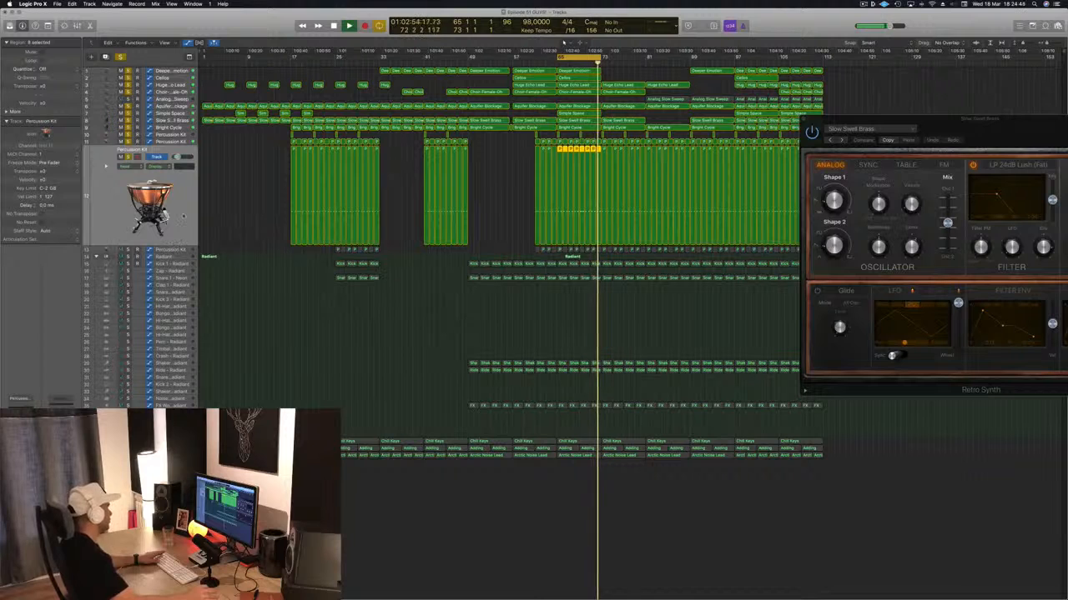
pyautogui.click(561, 46)
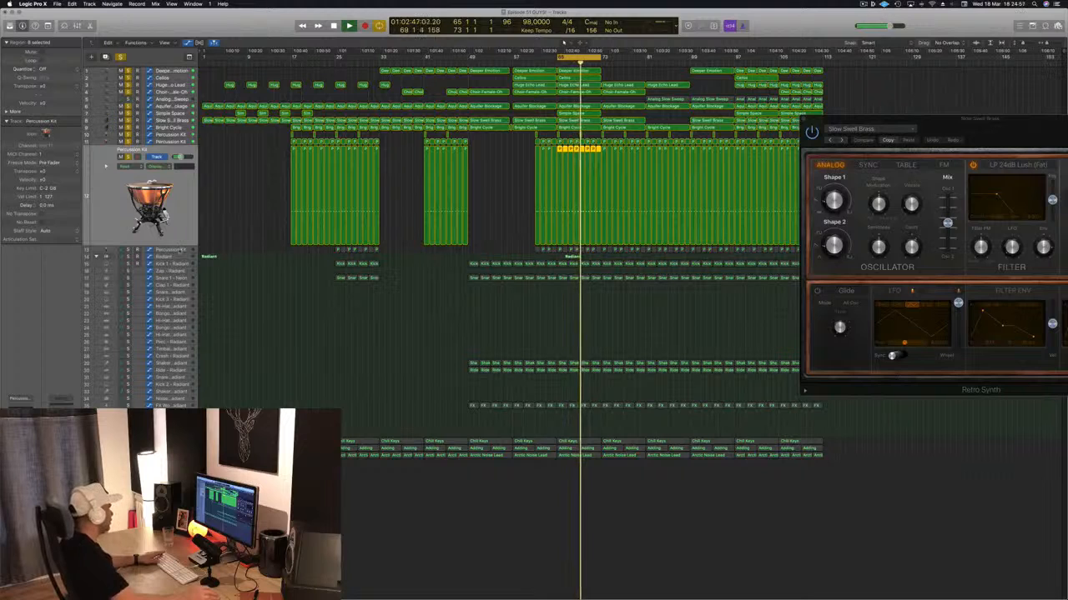
pyautogui.click(180, 251)
pyautogui.click(128, 165)
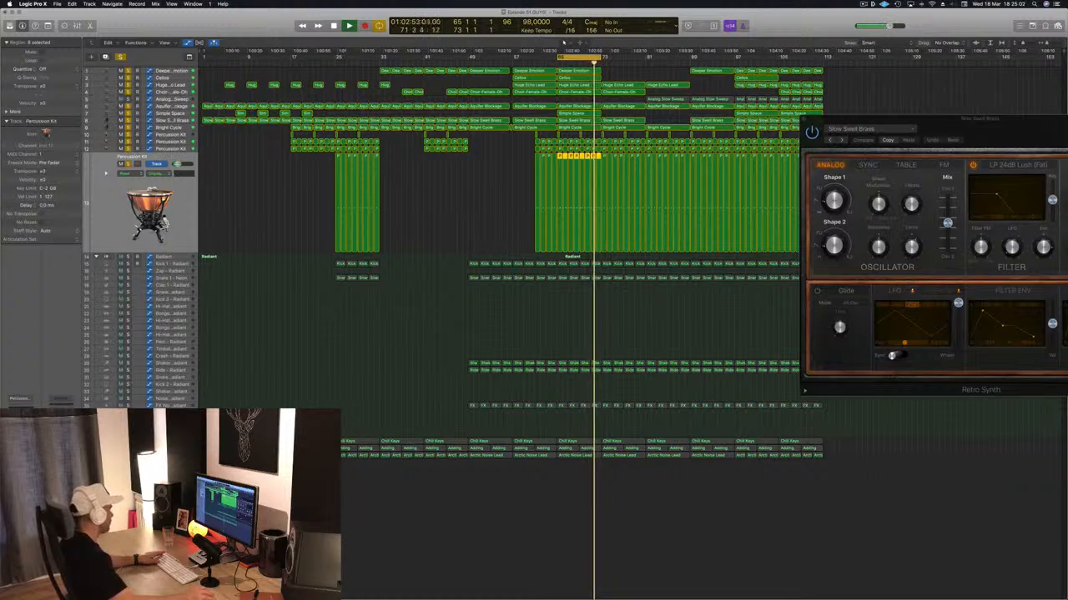
# - Solo Kick 1 - Radiant, set its Overdrive's drive to 1.50 dB, and close the plug-in
pyautogui.click(178, 267)
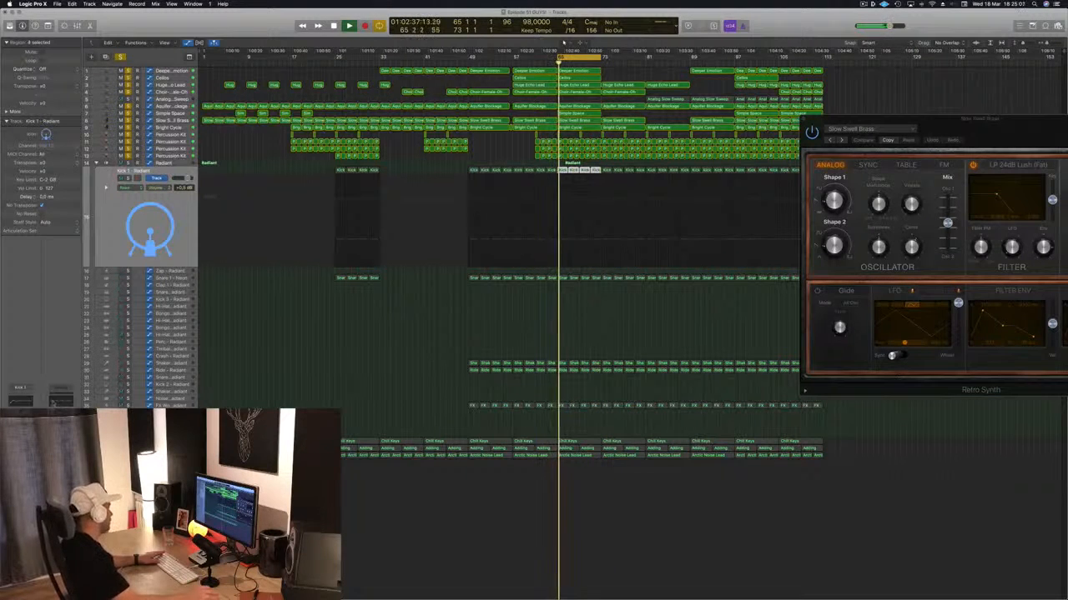
pyautogui.press('s')
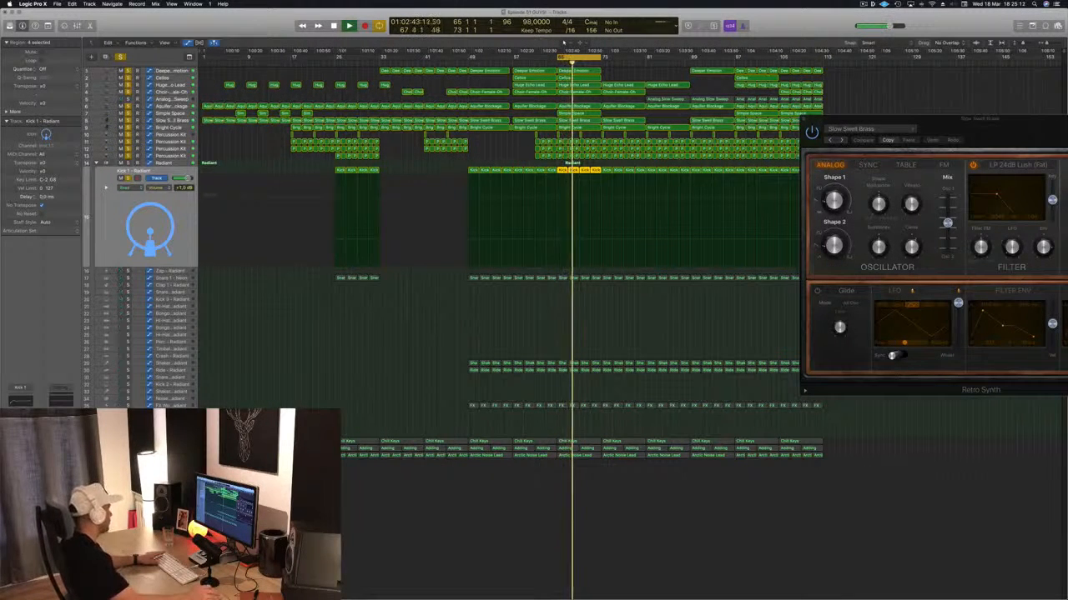
pyautogui.click(20, 450)
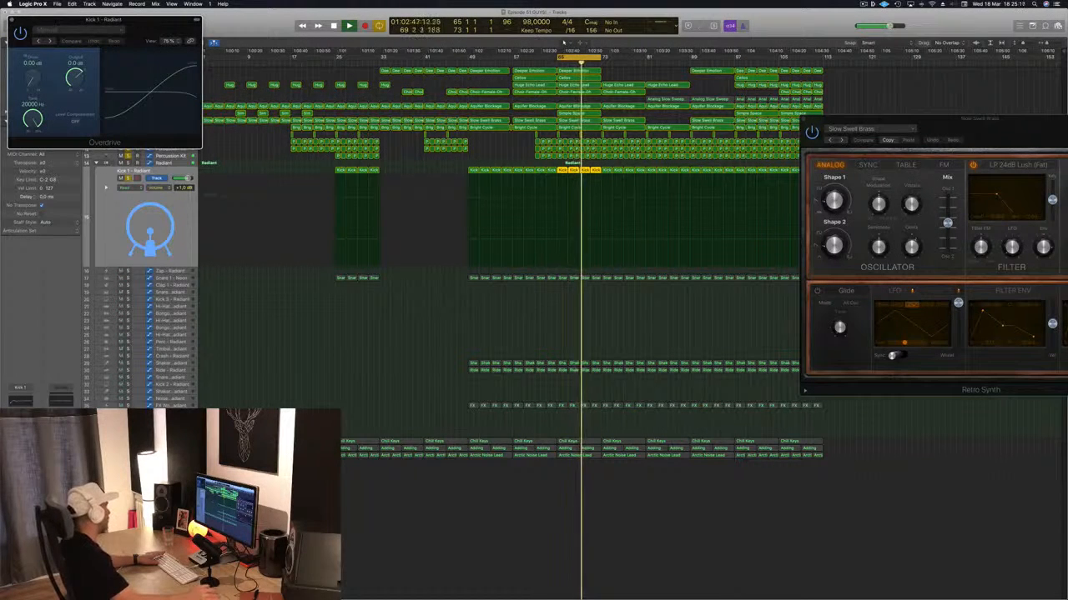
pyautogui.moveTo(33, 77)
pyautogui.mouseDown()
pyautogui.moveTo(37, 43)
pyautogui.moveTo(33, 73)
pyautogui.mouseUp()
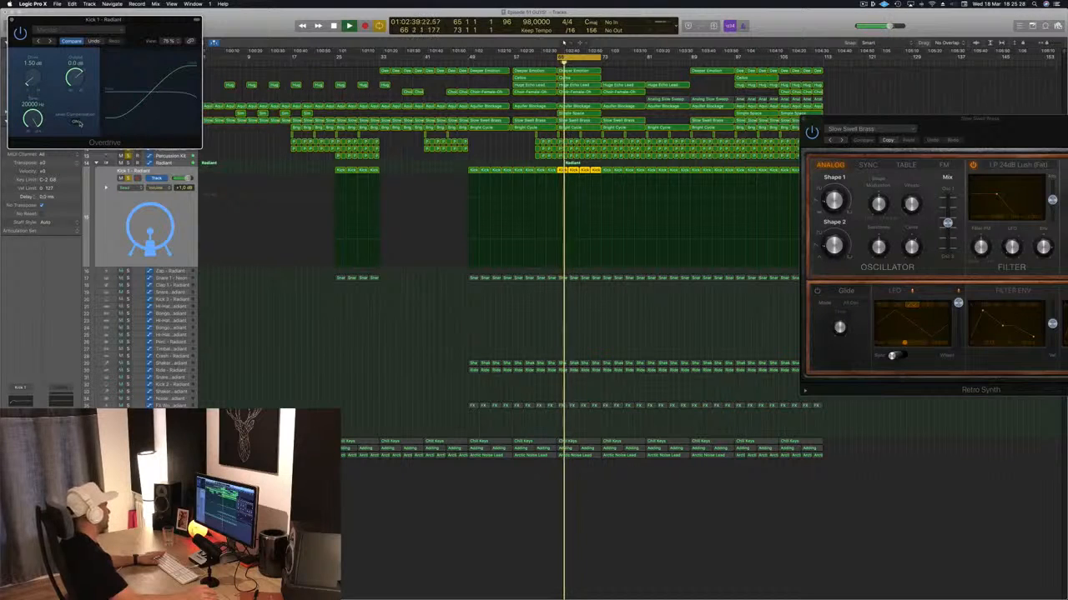
pyautogui.click(12, 20)
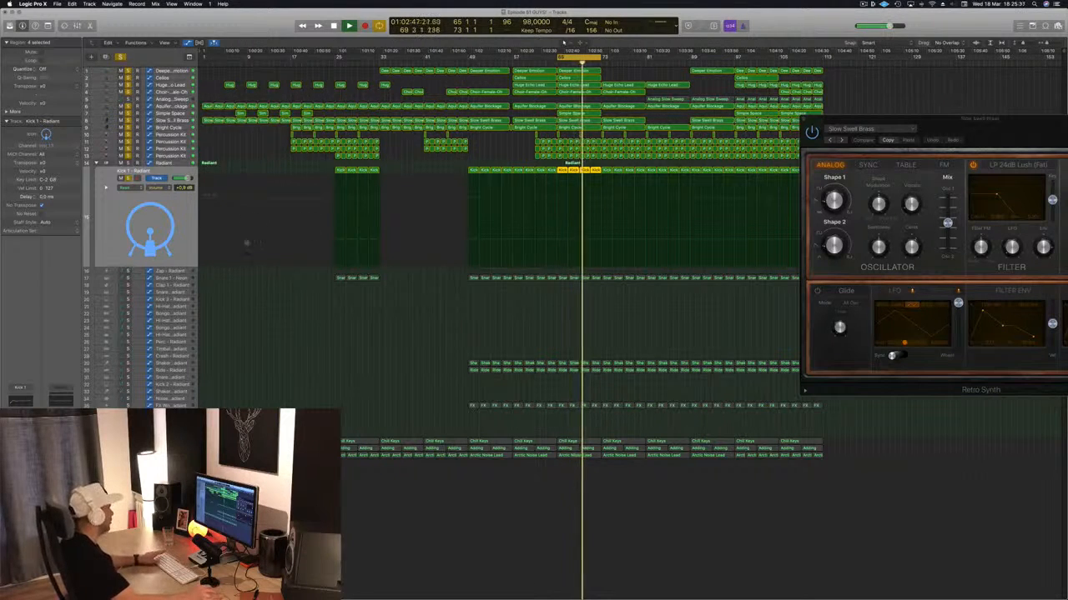
# - Solo the Snare 1 - Neon track and replay it with the other soloed tracks from bar 65
pyautogui.click(175, 278)
pyautogui.press('space')
pyautogui.press('space')
pyautogui.click(127, 193)
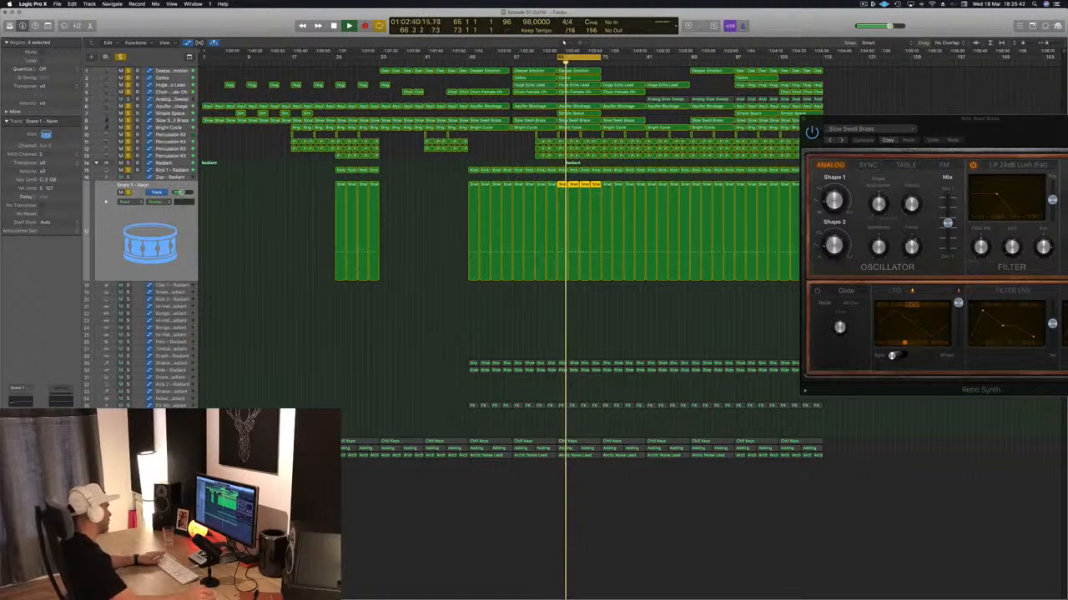
pyautogui.press('space')
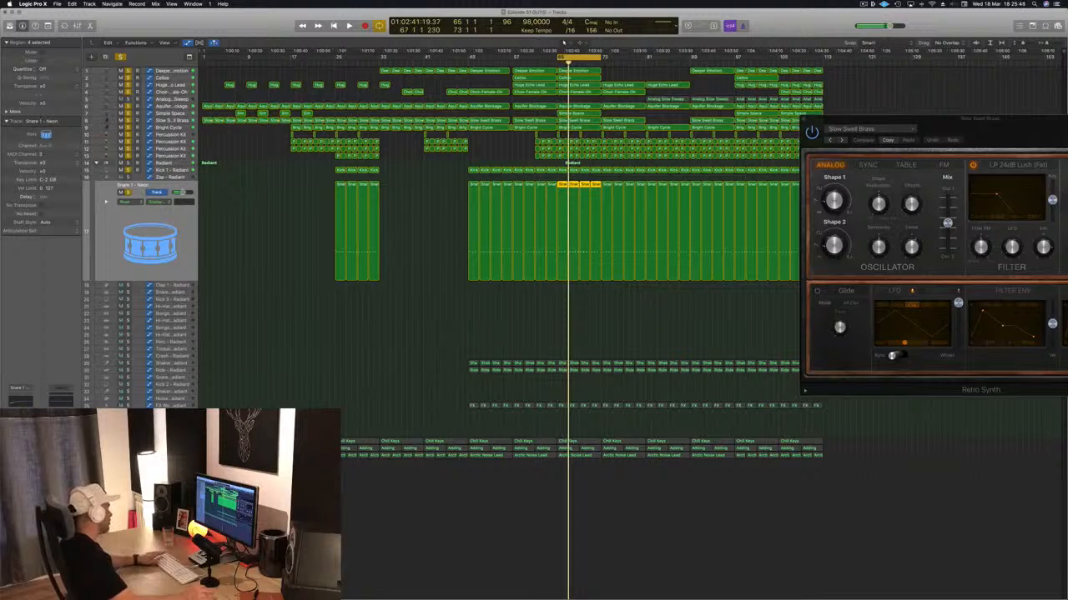
pyautogui.press('space')
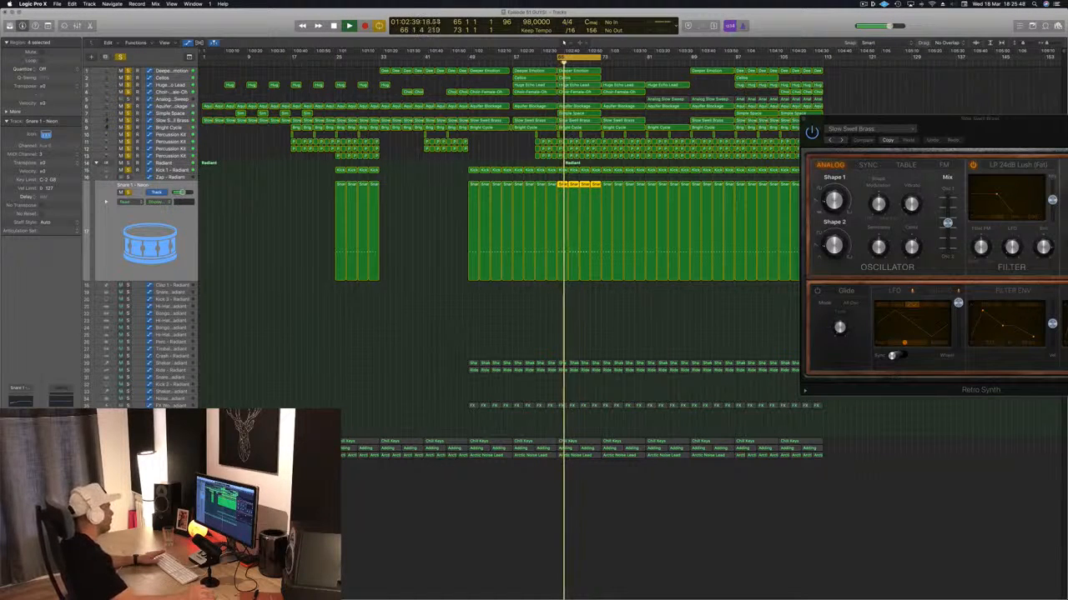
pyautogui.press('space')
pyautogui.press('space')
# - Solo Shaker 2 - Radiant, play it from bar 65, and lower its track volume to -11.8 dB
pyautogui.click(187, 363)
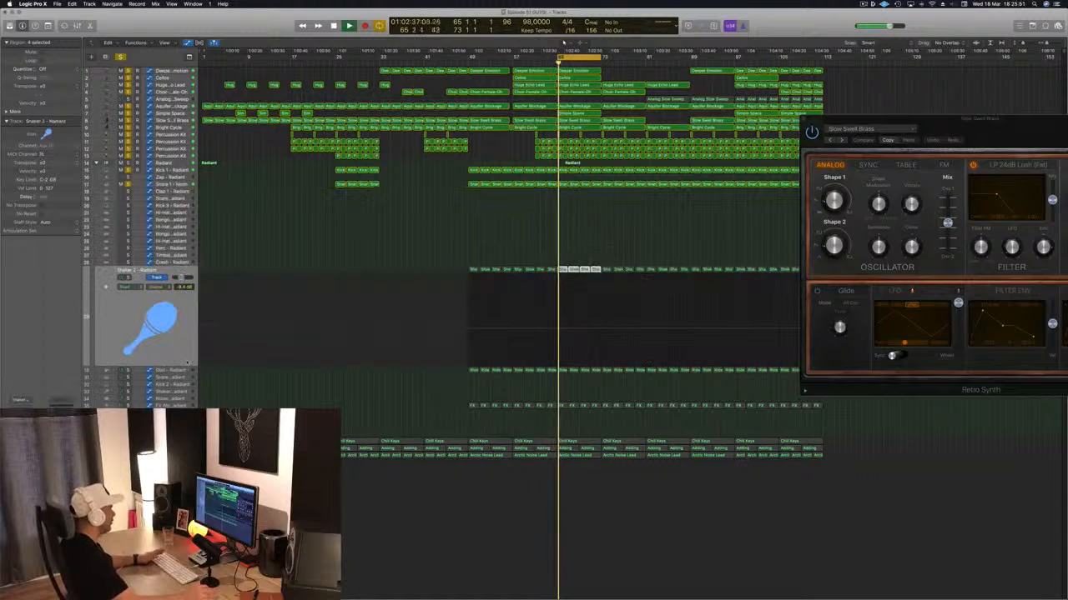
pyautogui.click(128, 278)
pyautogui.press('space')
pyautogui.press('space')
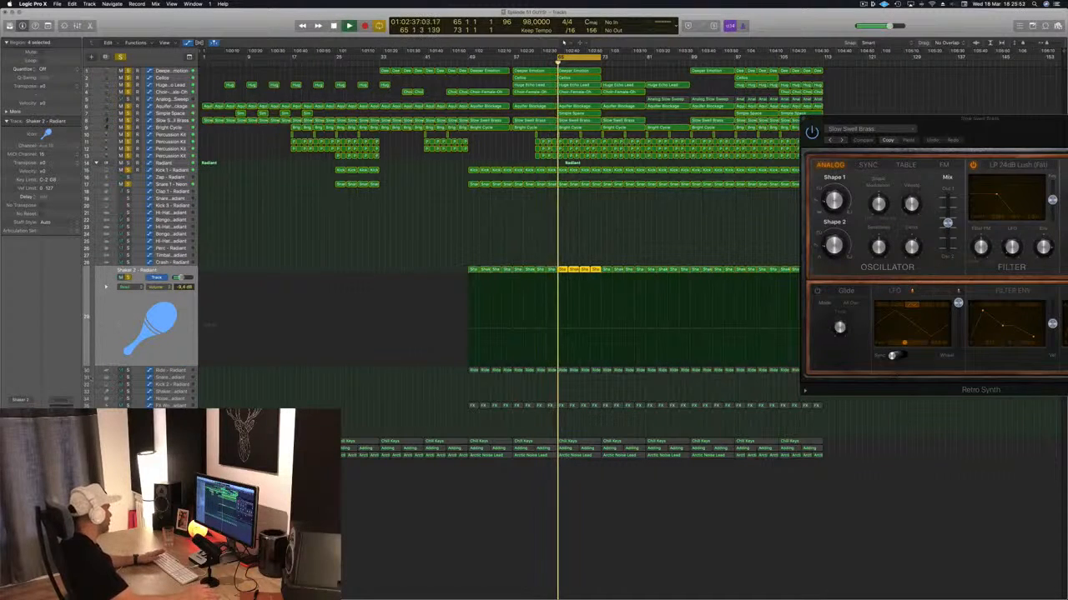
pyautogui.moveTo(181, 278); pyautogui.dragTo(179, 278)
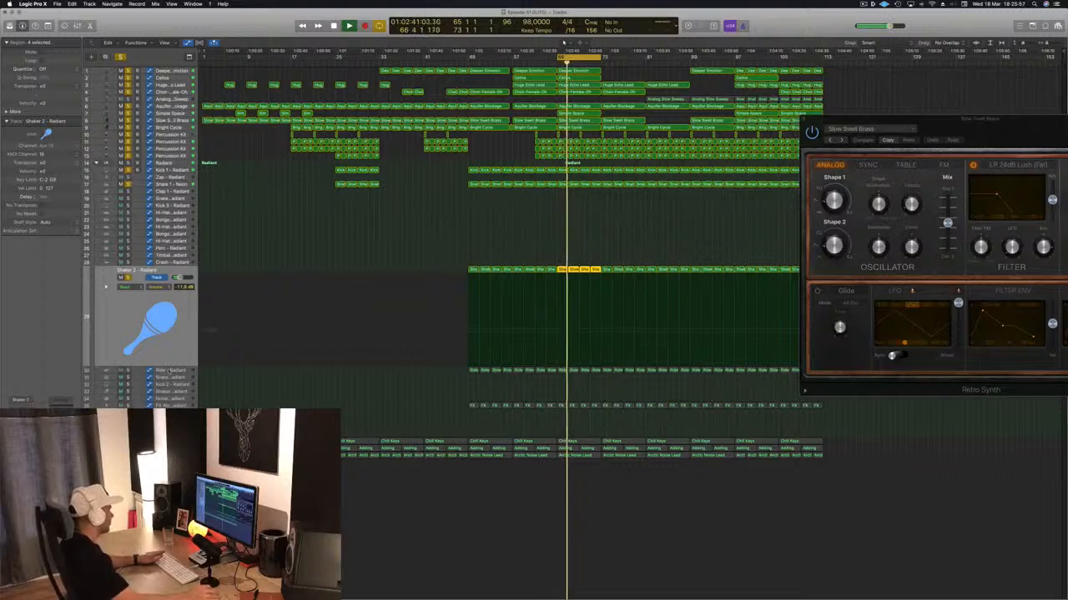
# - Solo the Ride - Radiant track and play it with the other soloed tracks from bar 65
pyautogui.press('Down')
pyautogui.press('space')
pyautogui.press('space')
pyautogui.click(129, 285)
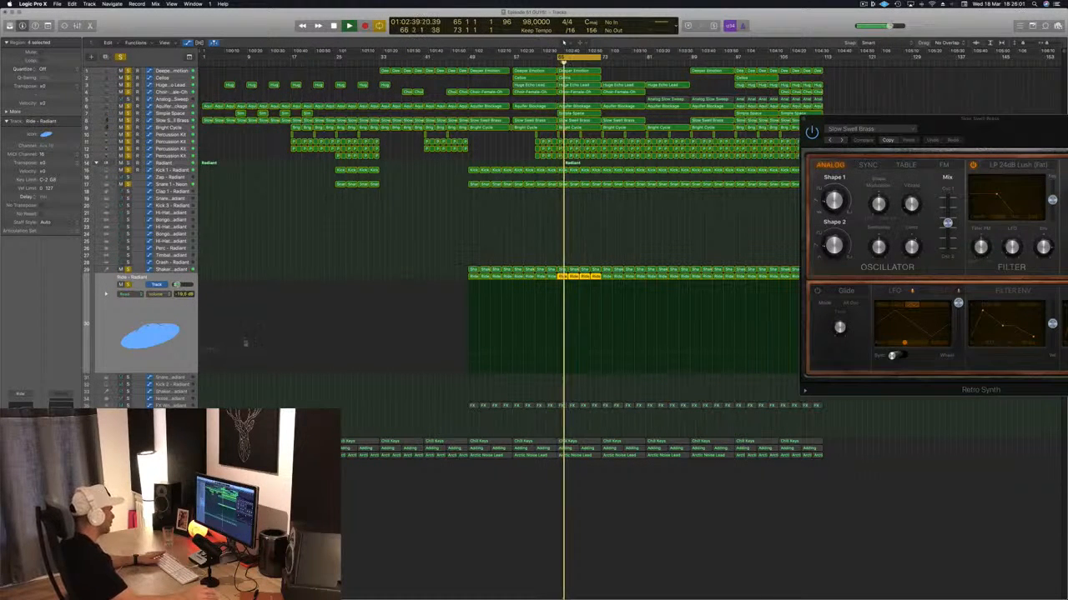
# - Clear all track solos, then audition the FX Woop - Radiant track on its own and turn its solo off
pyautogui.press('Down')
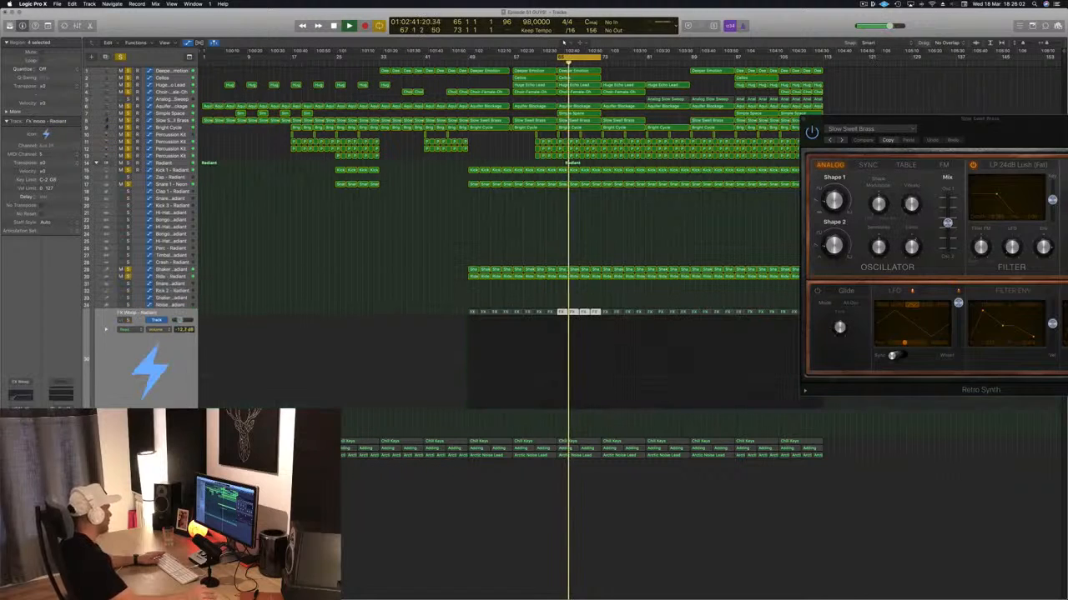
pyautogui.click(121, 57)
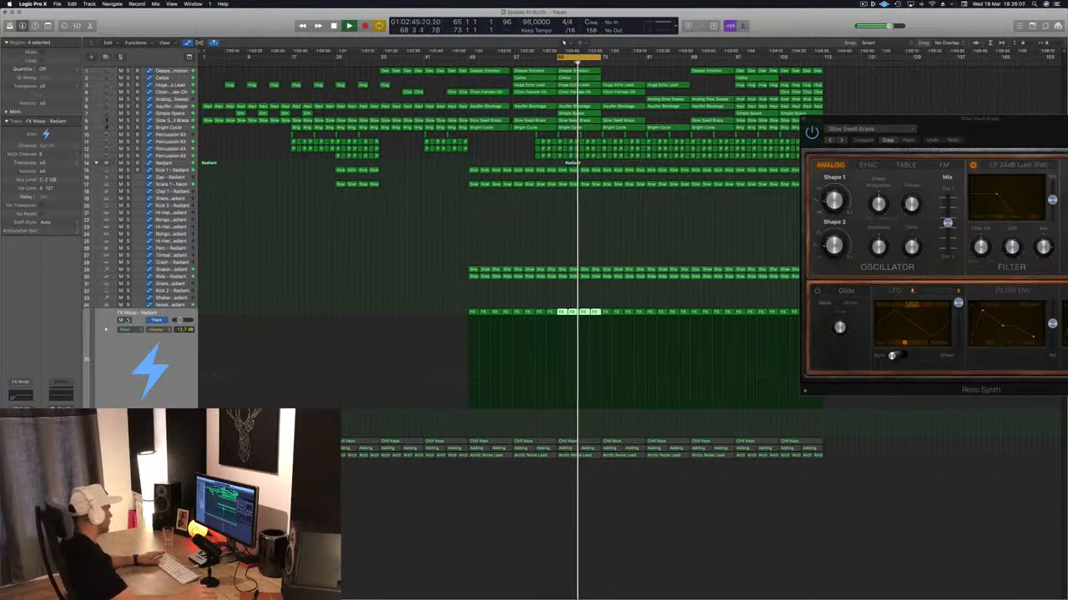
pyautogui.press('s')
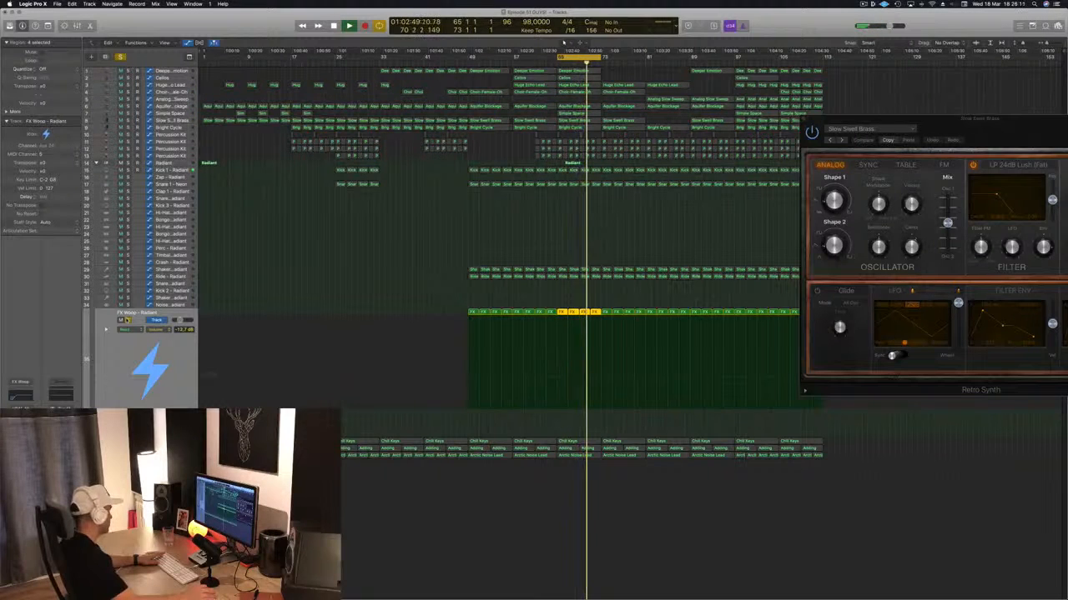
pyautogui.press('s')
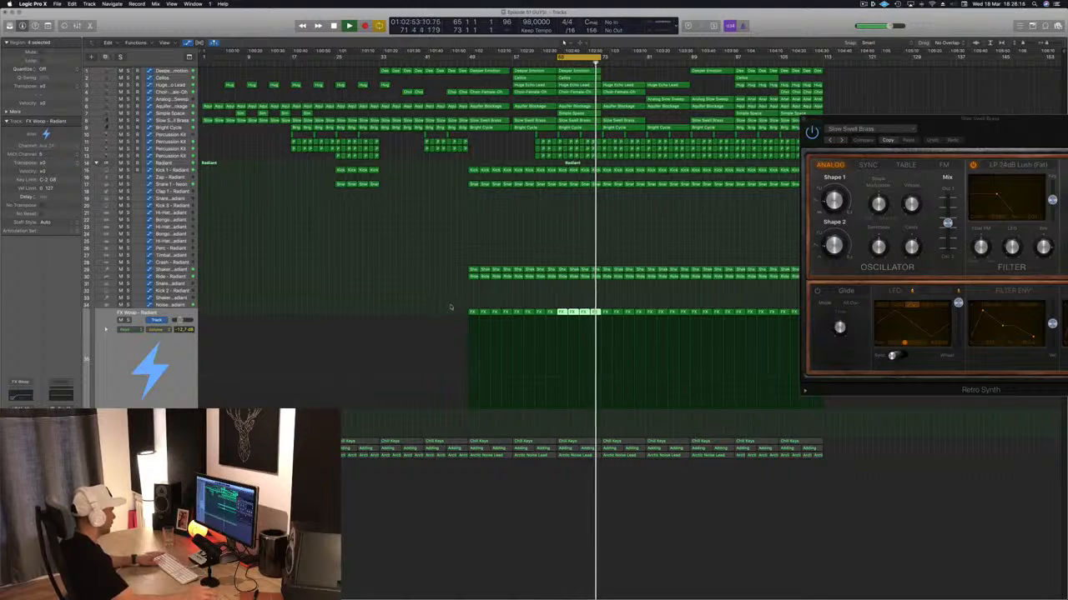
# - Move all FX Woop regions up to the Noise Burst - Radiant track and select that track
pyautogui.moveTo(448, 309); pyautogui.dragTo(826, 326)
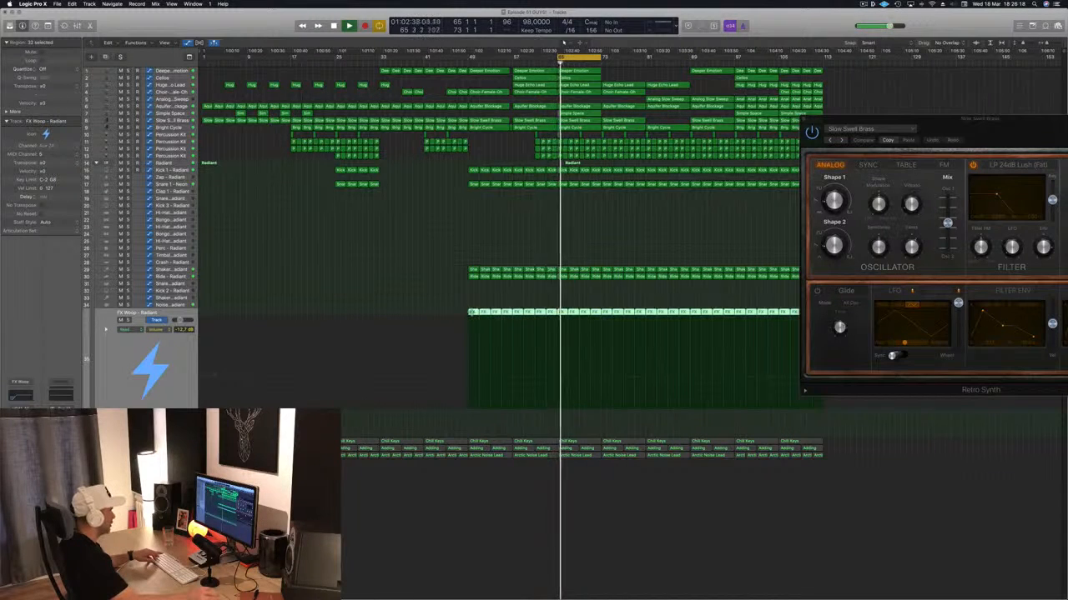
pyautogui.moveTo(472, 312); pyautogui.dragTo(472, 305)
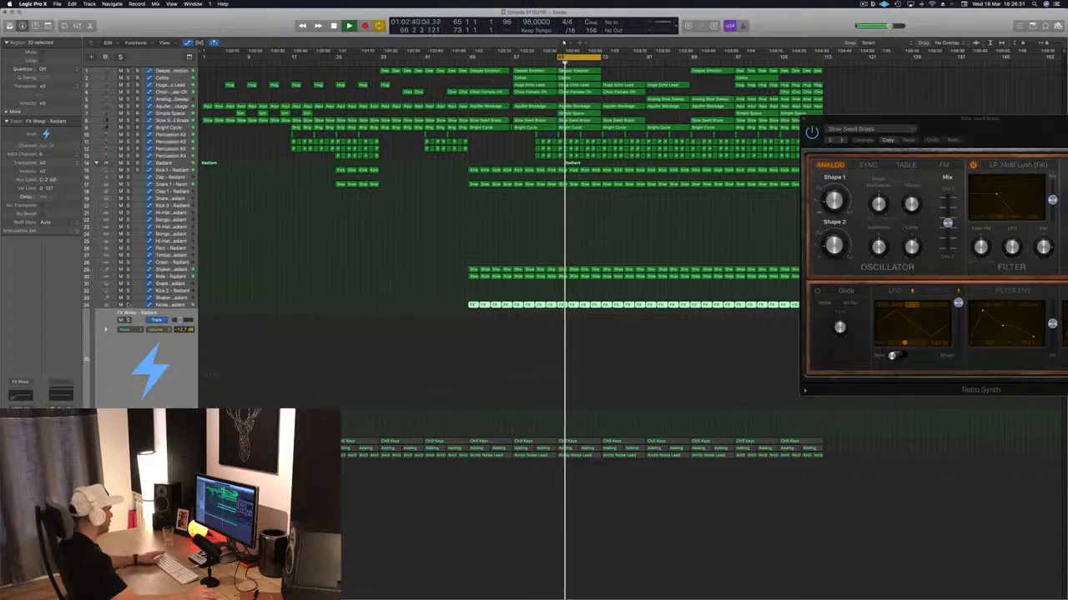
pyautogui.hotkey('ctrl', 's')
pyautogui.click(128, 305)
pyautogui.click(175, 305)
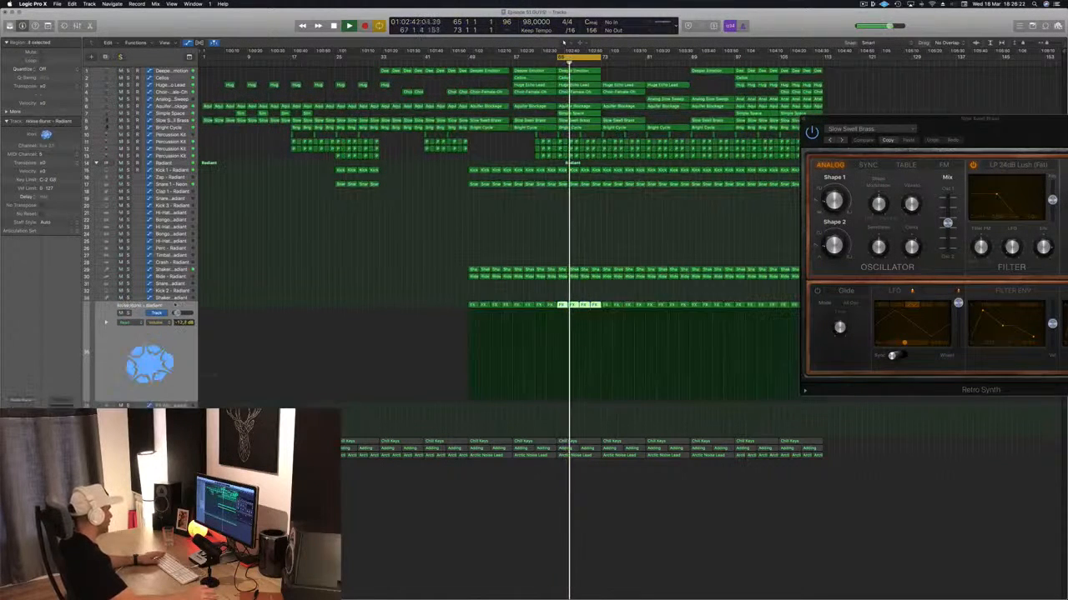
# - Select the Snare 1 - Neon track and deselect its regions
pyautogui.scroll(-2, 364, 235)
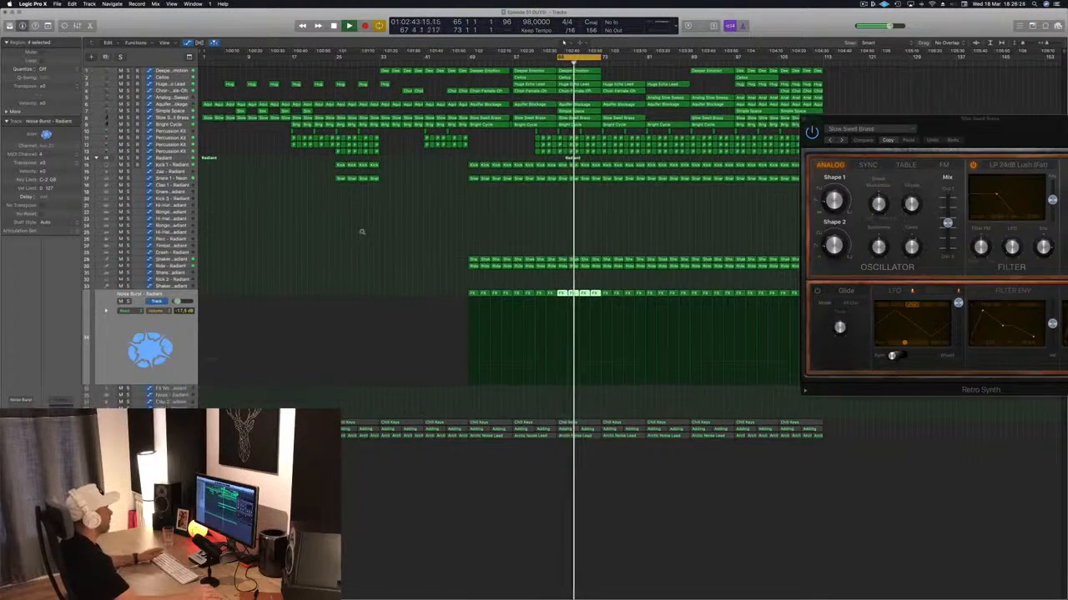
pyautogui.scroll(-1, 361, 180)
pyautogui.click(173, 174)
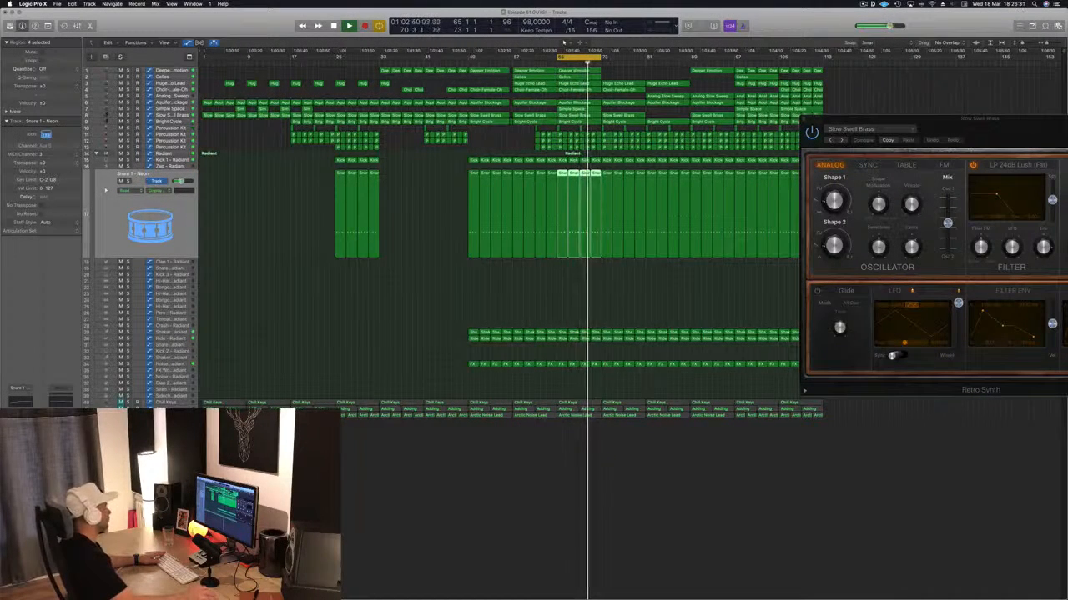
pyautogui.click(422, 219)
# - Replay the full mix from bar 65 and close the Slow Swell Brass Retro Synth window
pyautogui.press('space')
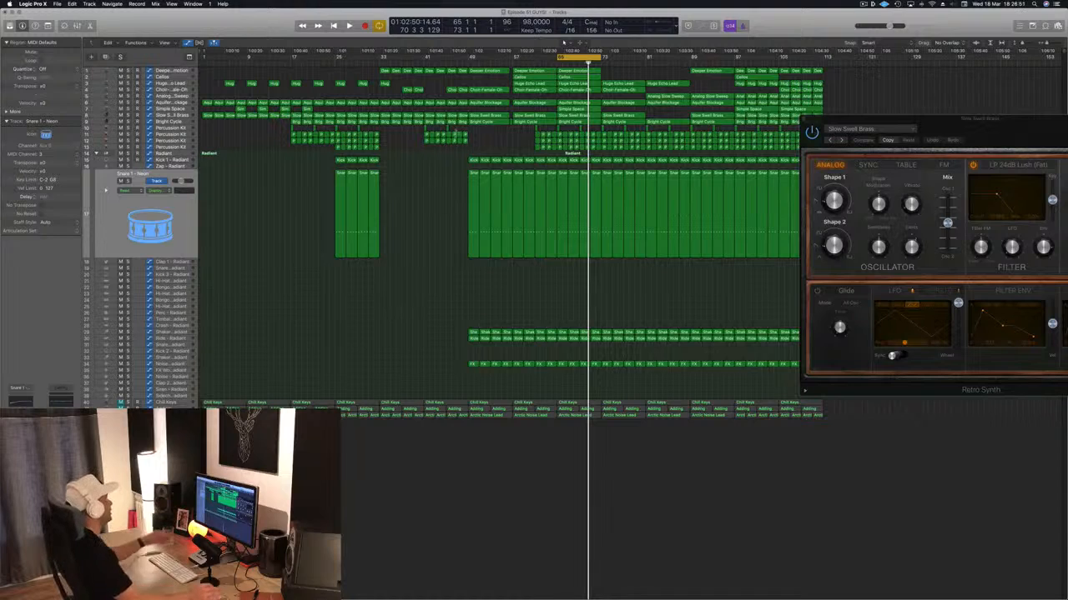
pyautogui.press('space')
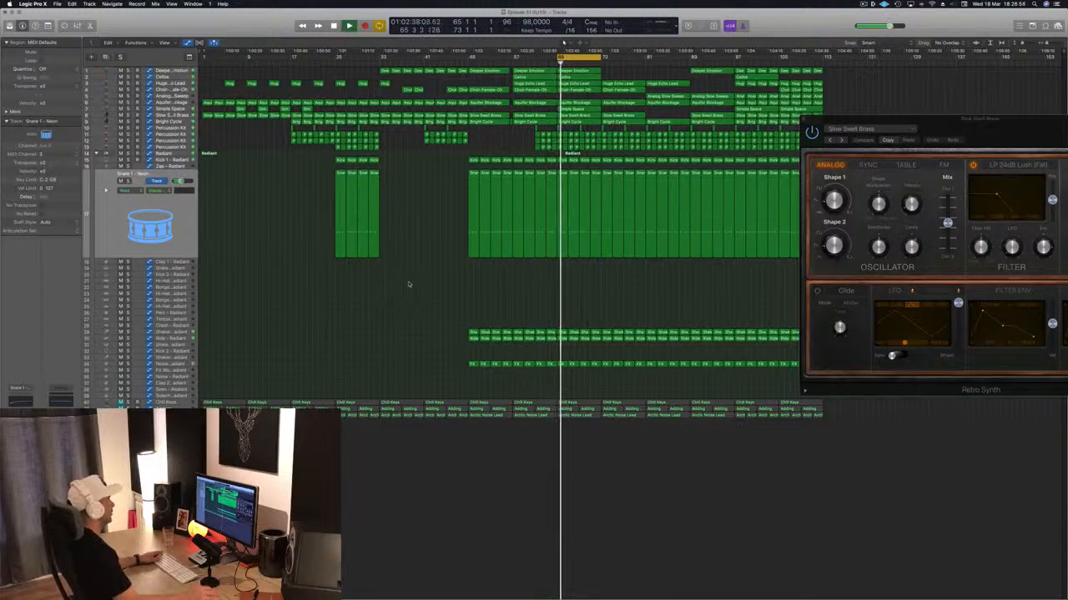
pyautogui.moveTo(848, 125); pyautogui.dragTo(634, 138)
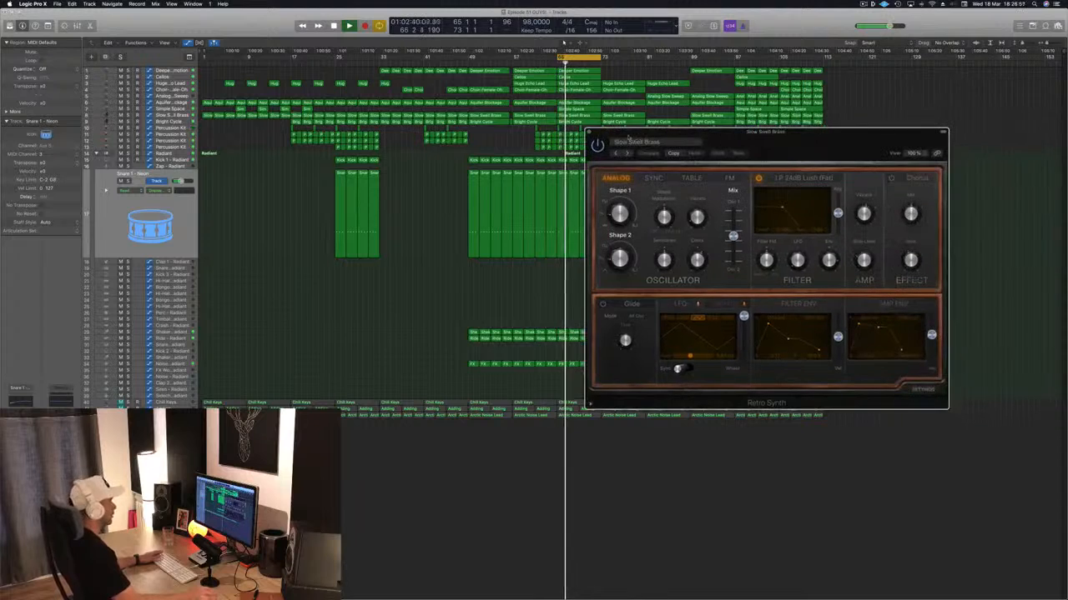
pyautogui.click(594, 136)
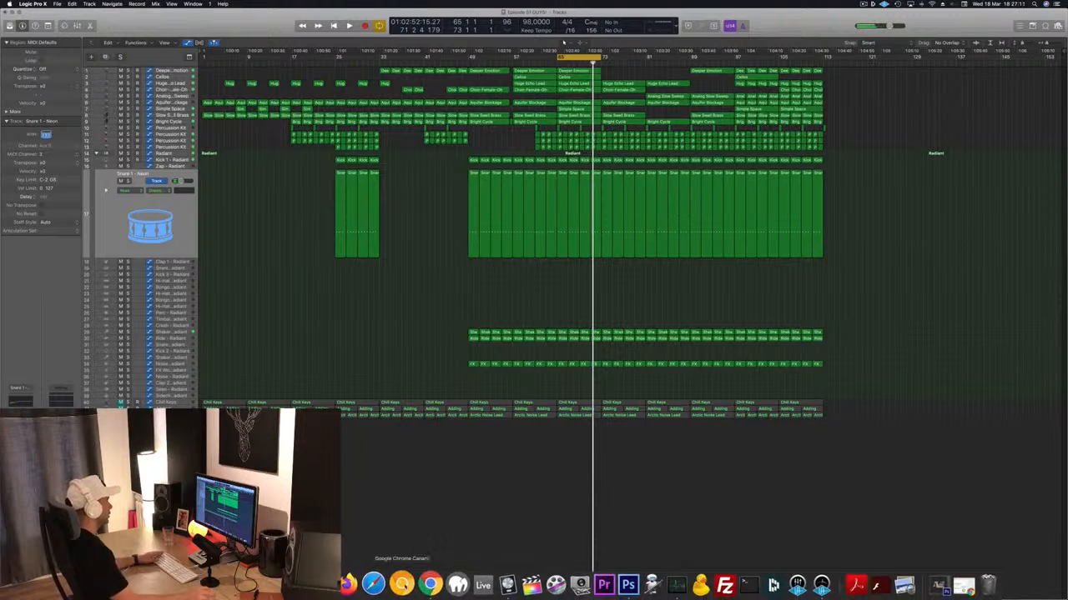
# - Quit Google Chrome and replay the mix briefly from bar 65
pyautogui.rightClick(430, 584)
pyautogui.click(429, 554)
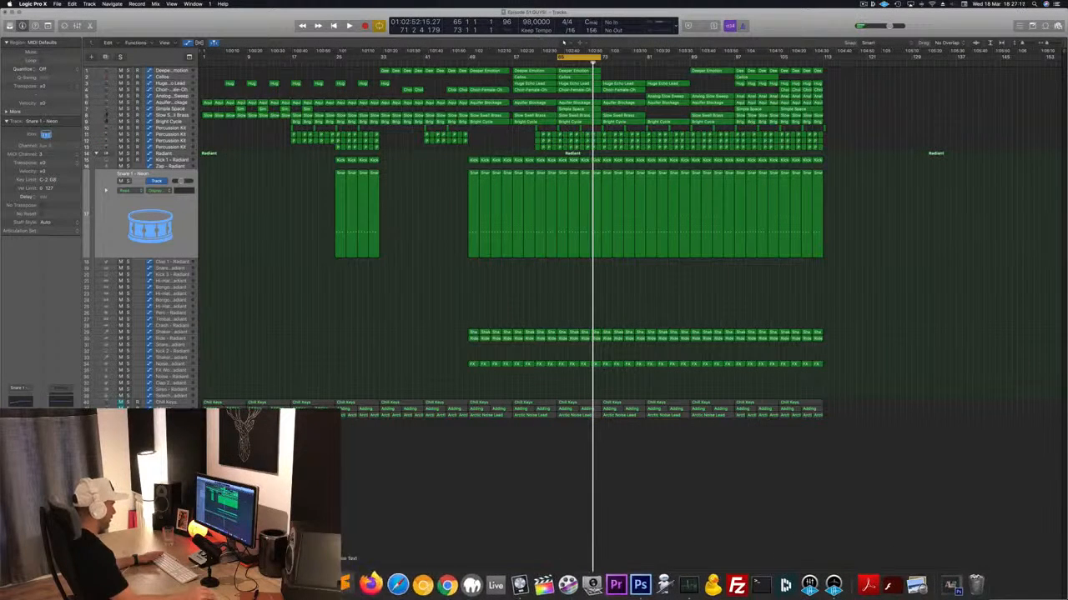
pyautogui.press('space')
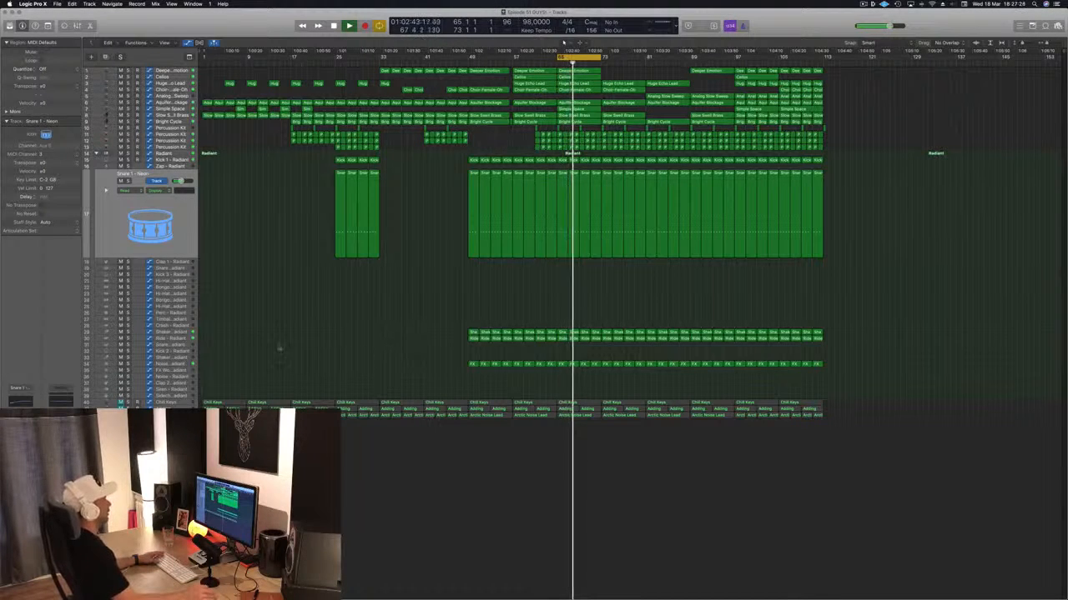
pyautogui.press('space')
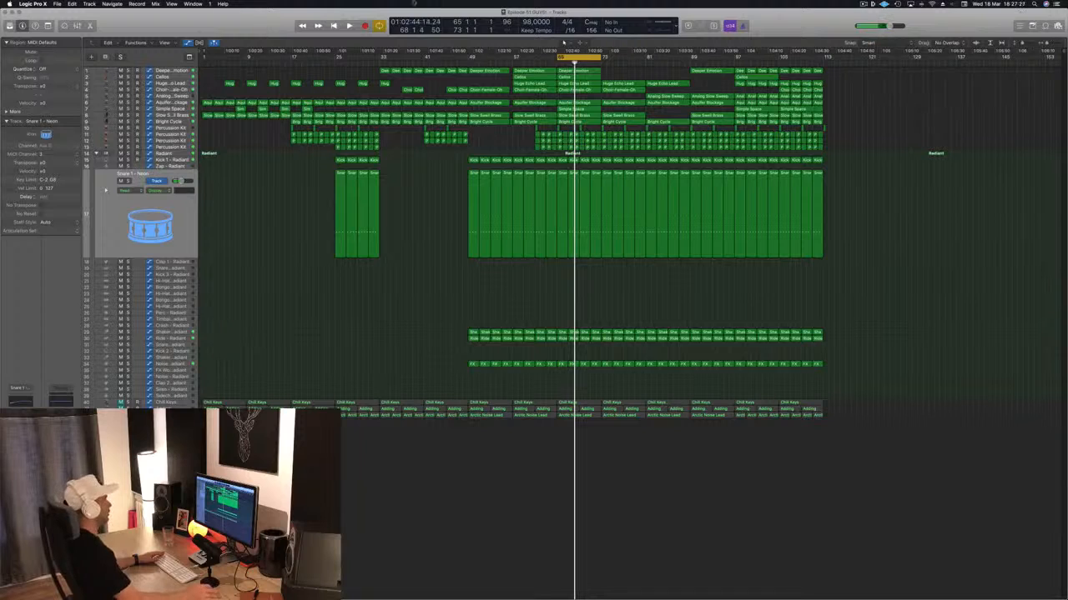
# - Set the project's sample rate to 48 kHz and replay the mix from bar 65
pyautogui.click(507, 22)
pyautogui.scroll(2, 509, 15)
pyautogui.click(478, 29)
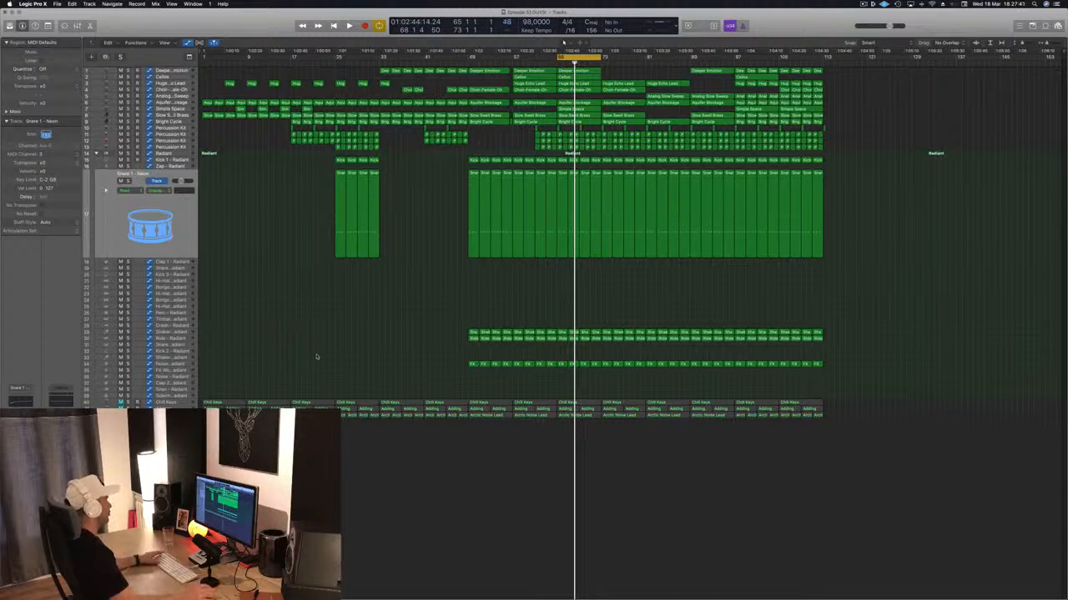
pyautogui.press('space')
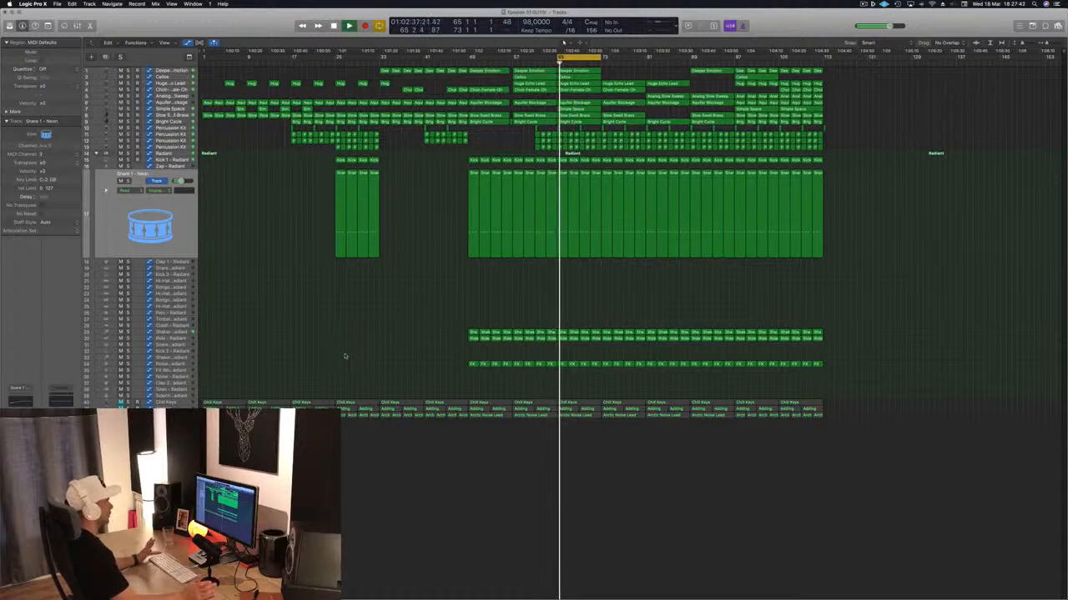
pyautogui.press('space')
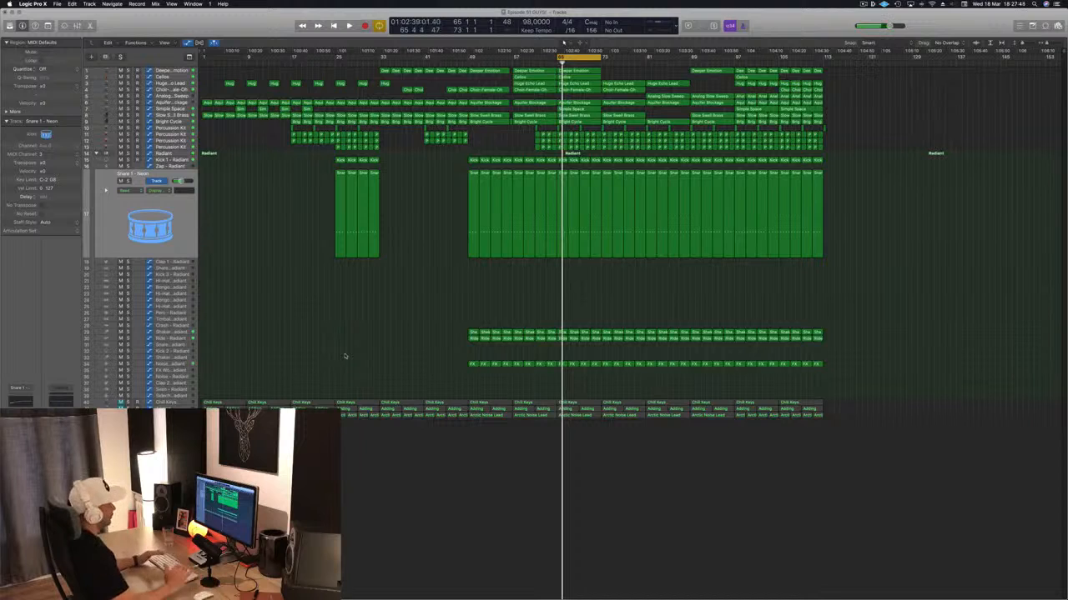
pyautogui.press('space')
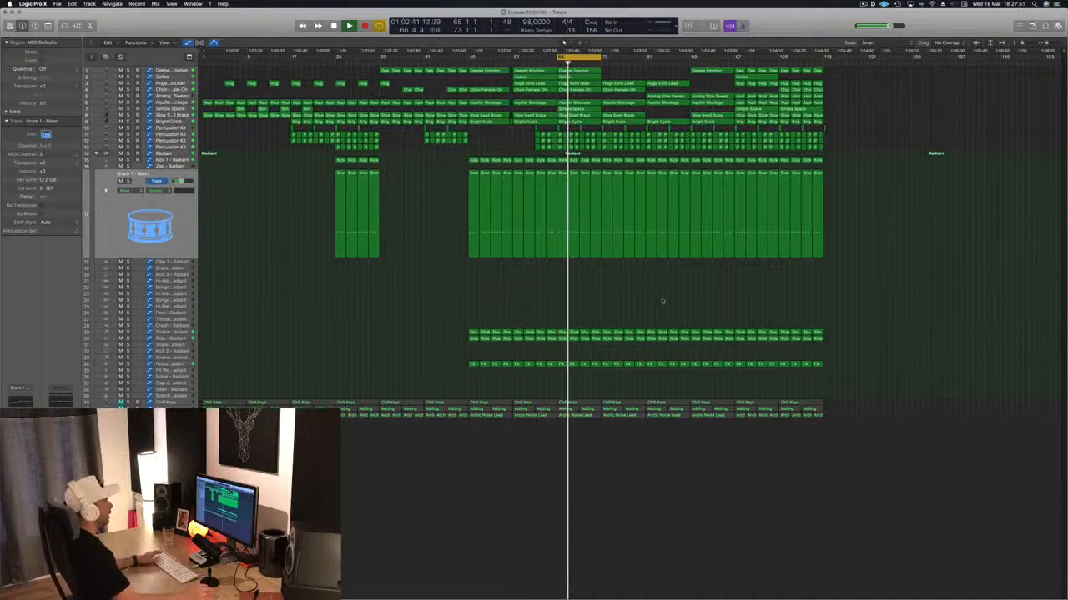
pyautogui.press('space')
# - Play the mix from bar 57 and set the cycle range to bars 73 to 89
pyautogui.moveTo(558, 57); pyautogui.dragTo(514, 57)
pyautogui.press('space')
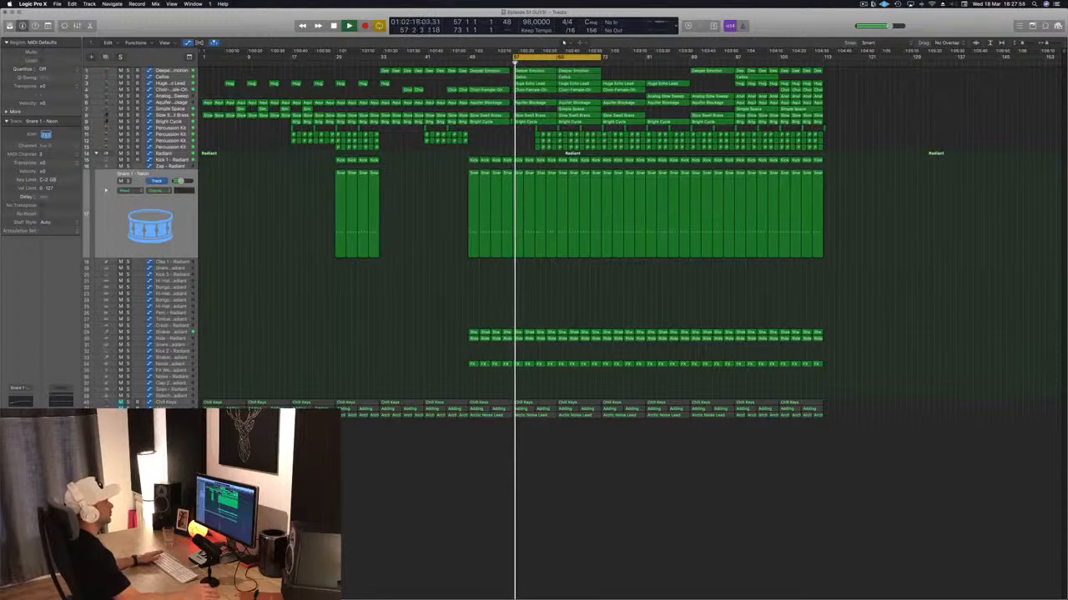
pyautogui.click(864, 5)
pyautogui.click(896, 54)
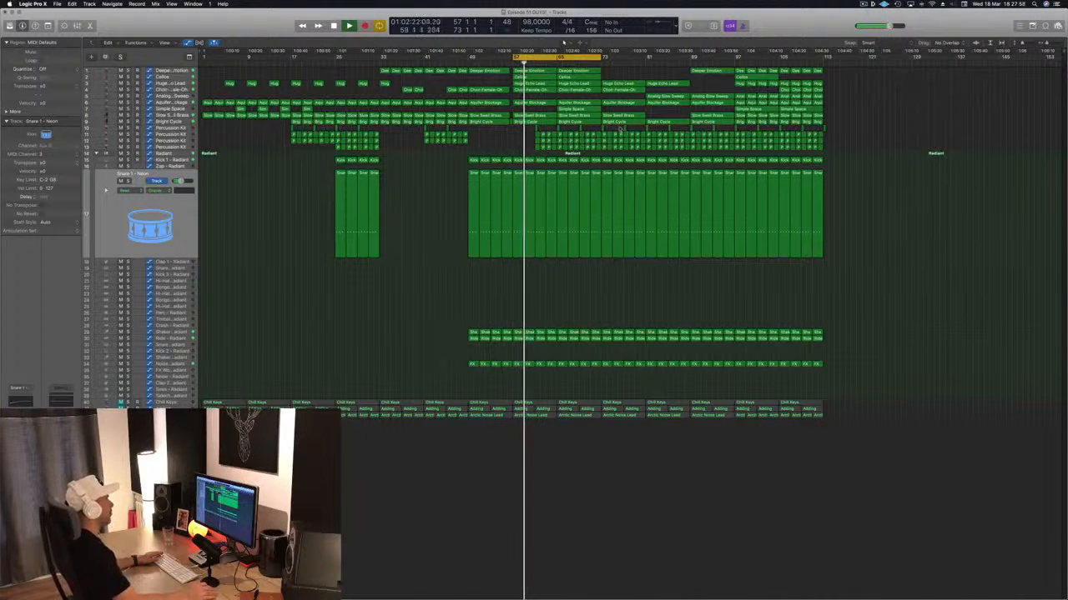
pyautogui.moveTo(599, 57); pyautogui.dragTo(700, 58)
pyautogui.click(601, 63)
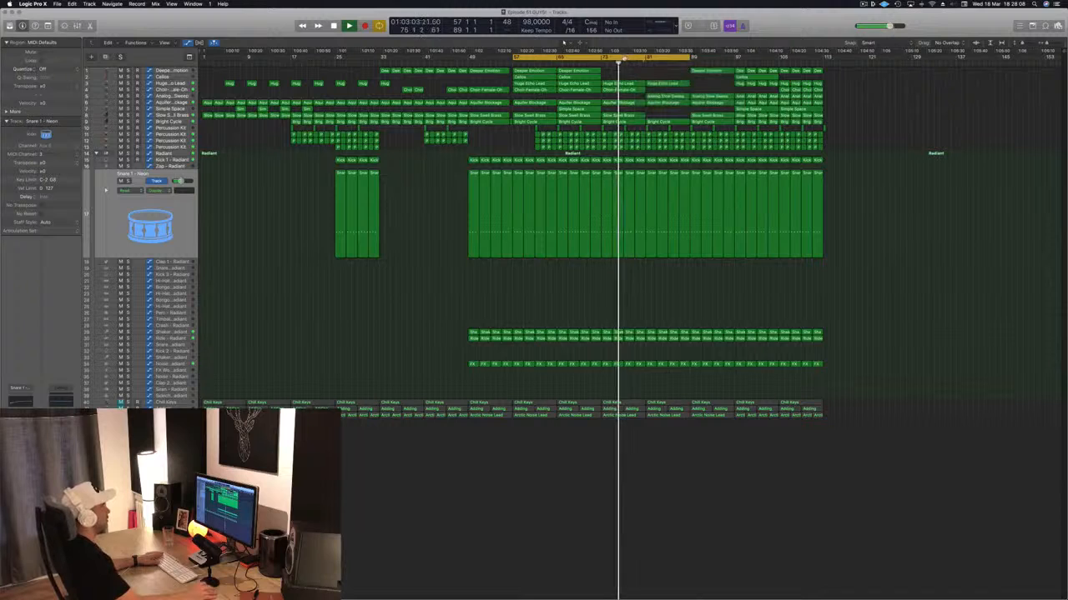
pyautogui.moveTo(514, 58); pyautogui.dragTo(604, 57)
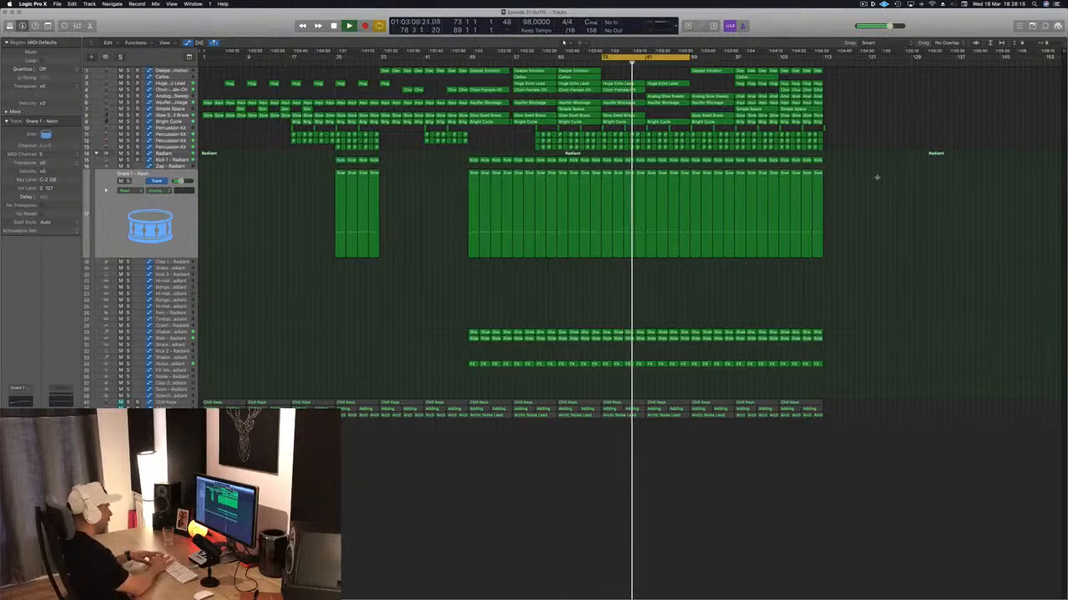
# - Repeat the section between the locators, then move the cycle range to bars 89 to 105 and play from about bar 80
pyautogui.press('ctrl+super+r')
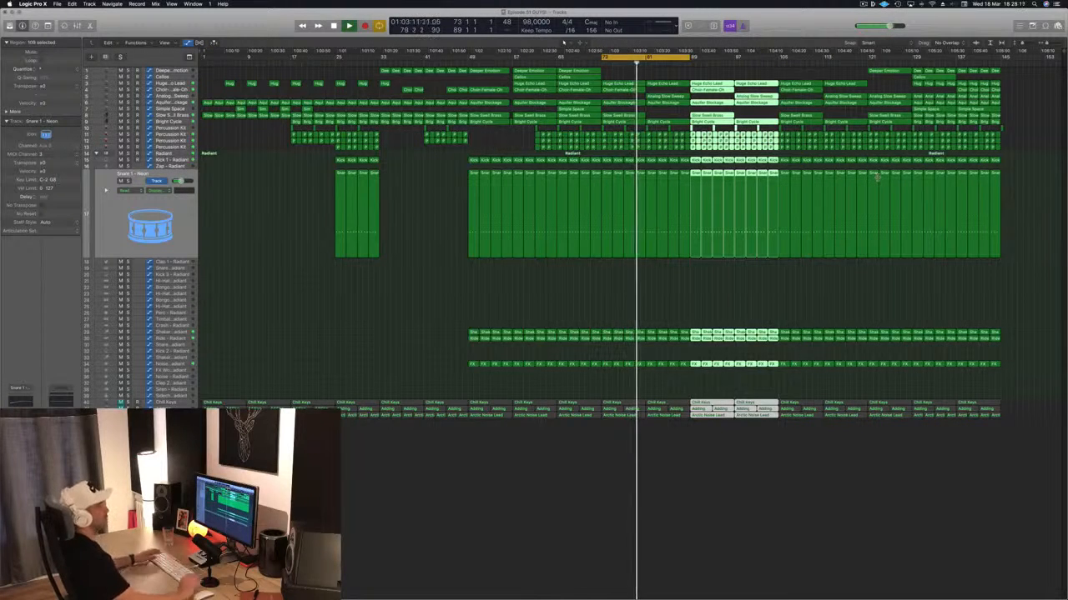
pyautogui.press('shift+super+a')
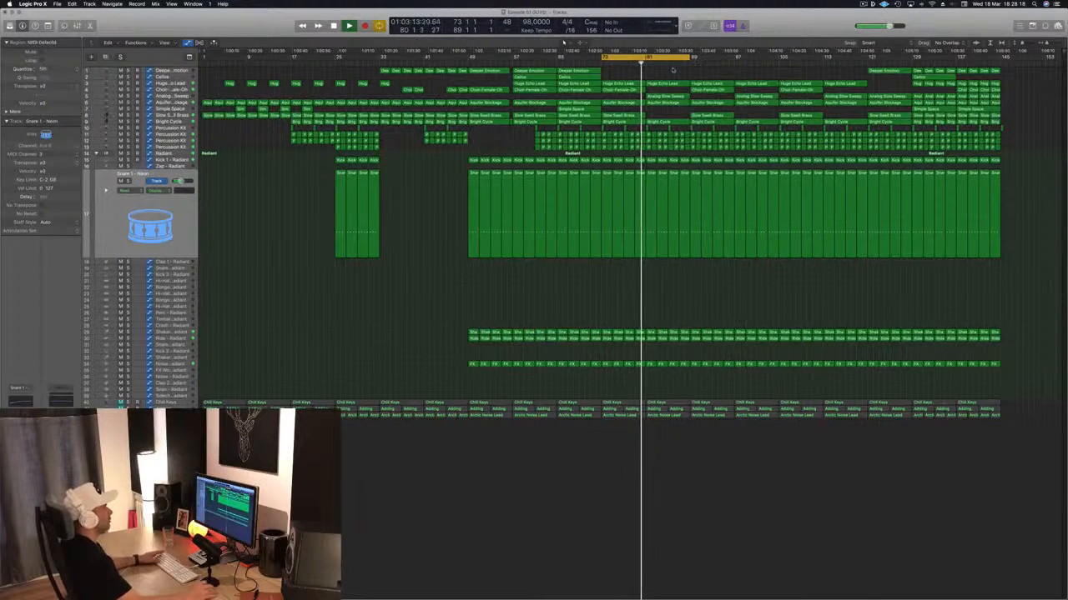
pyautogui.moveTo(682, 57); pyautogui.dragTo(770, 58)
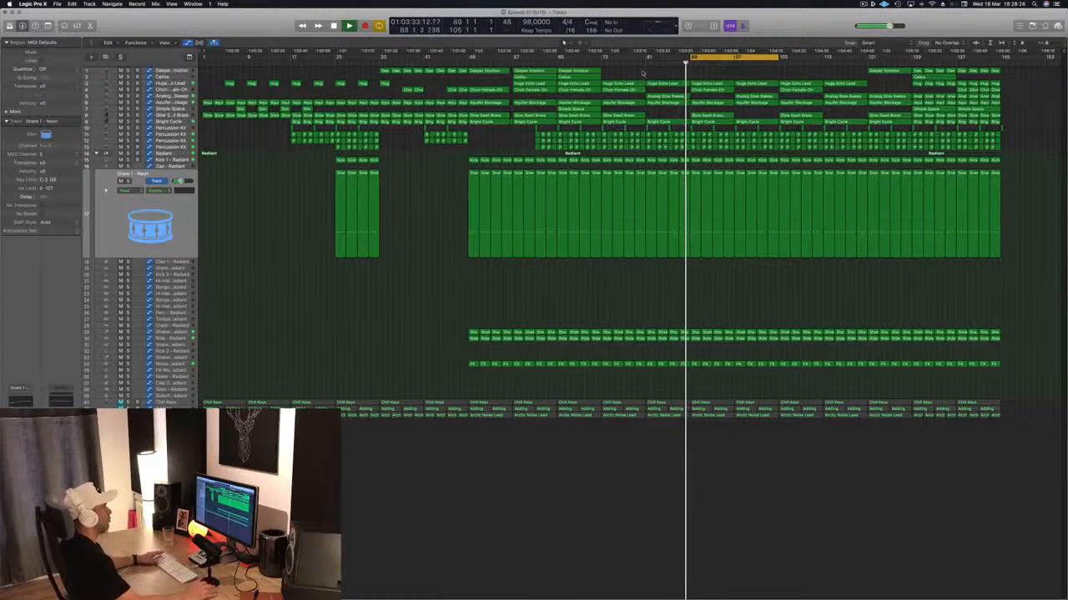
pyautogui.click(640, 66)
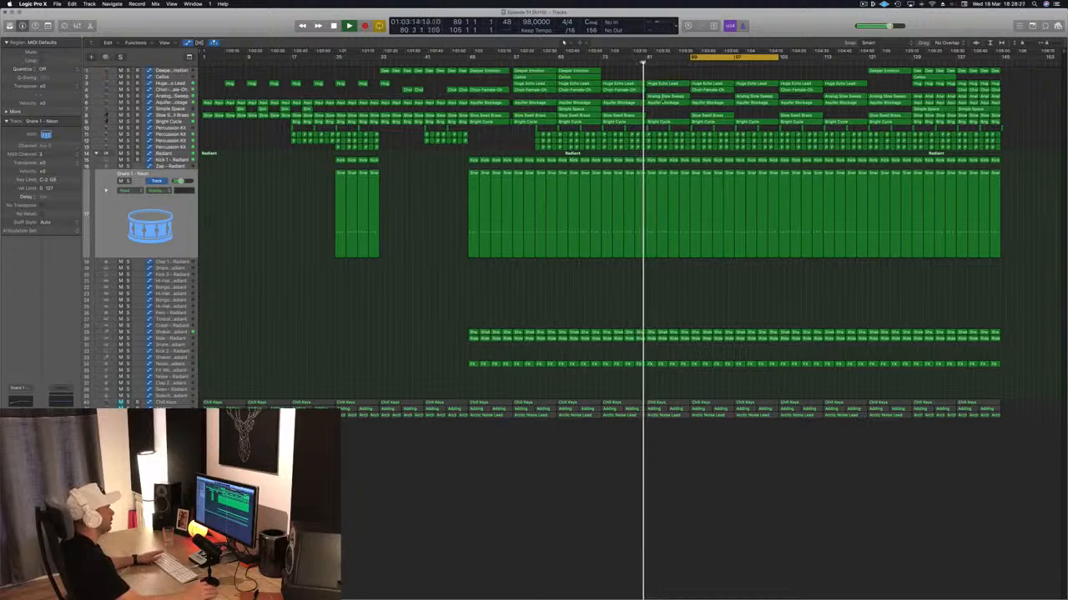
# - Copy the Analog Slow Sweep region from bar 97 to bar 89 and the Slow Swell Brass region from bar 73 to bar 81
pyautogui.click(181, 95)
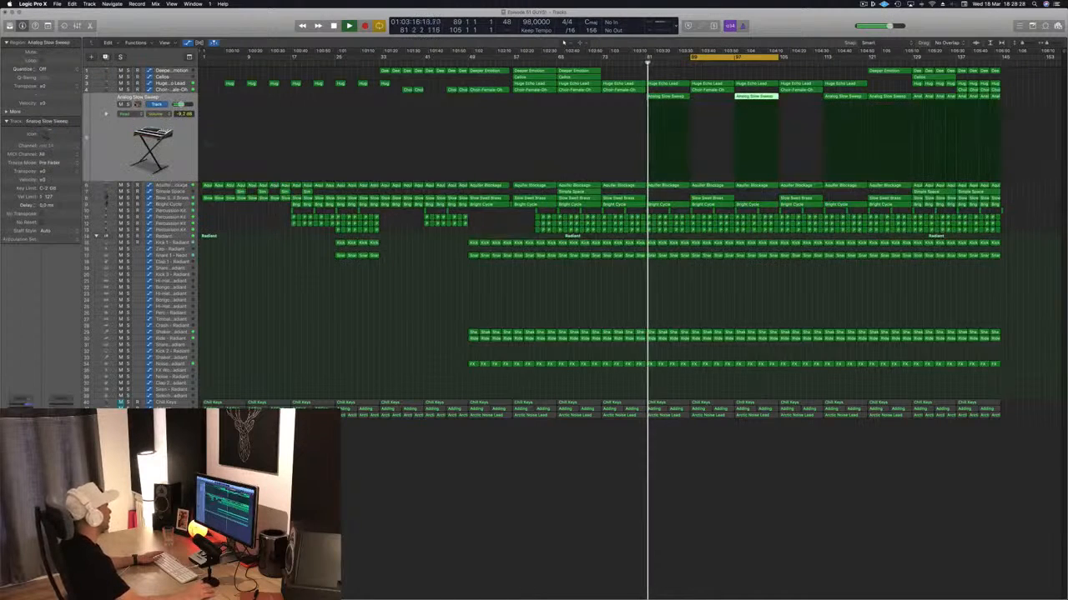
pyautogui.click(130, 104)
pyautogui.press('s')
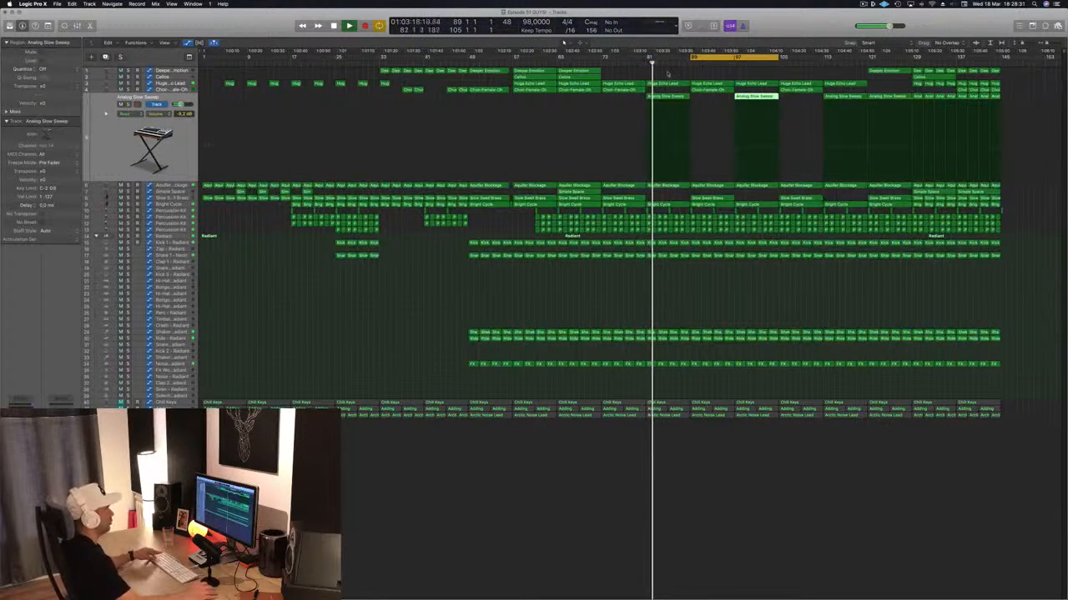
pyautogui.click(719, 71)
pyautogui.click(748, 102)
pyautogui.moveTo(748, 102); pyautogui.dragTo(722, 100)
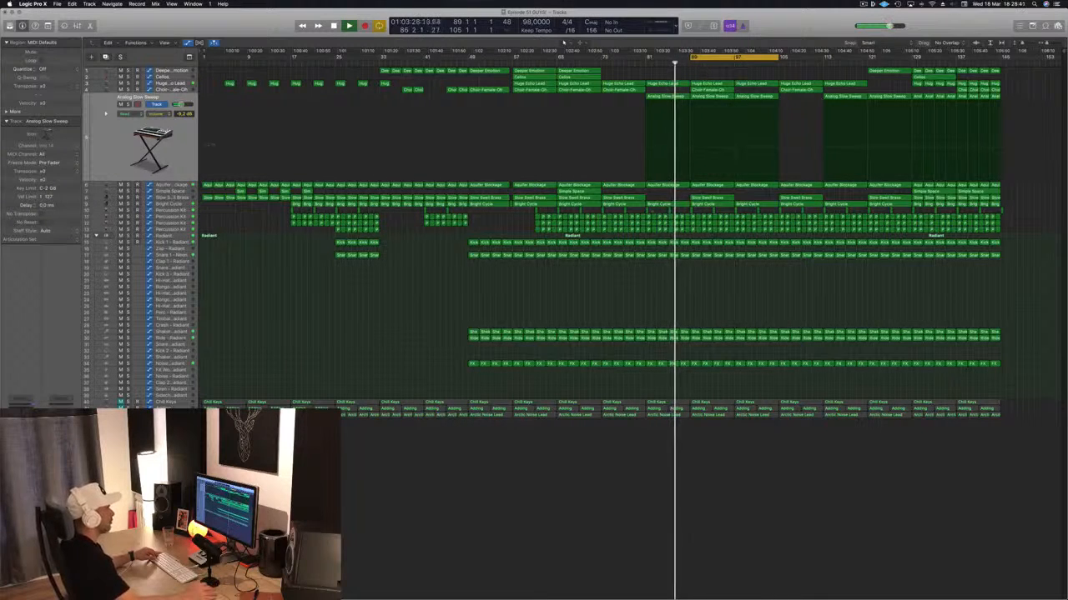
pyautogui.moveTo(622, 199); pyautogui.dragTo(672, 204)
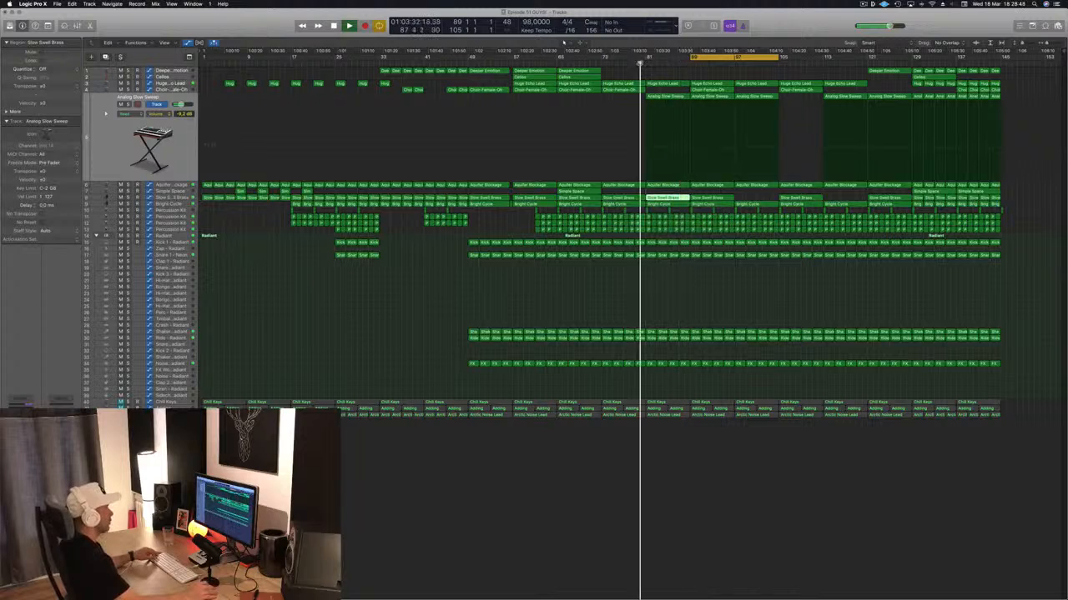
# - Examine the Analog Slow Sweep track's frequency spectrum in its Channel EQ and close the plug-in window
pyautogui.click(165, 145)
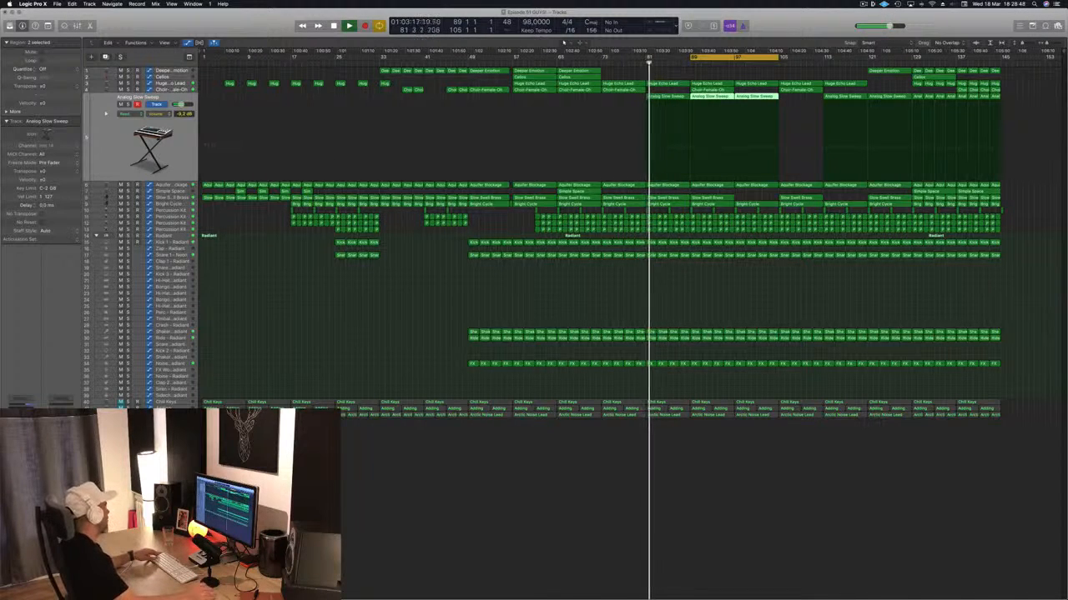
pyautogui.click(23, 412)
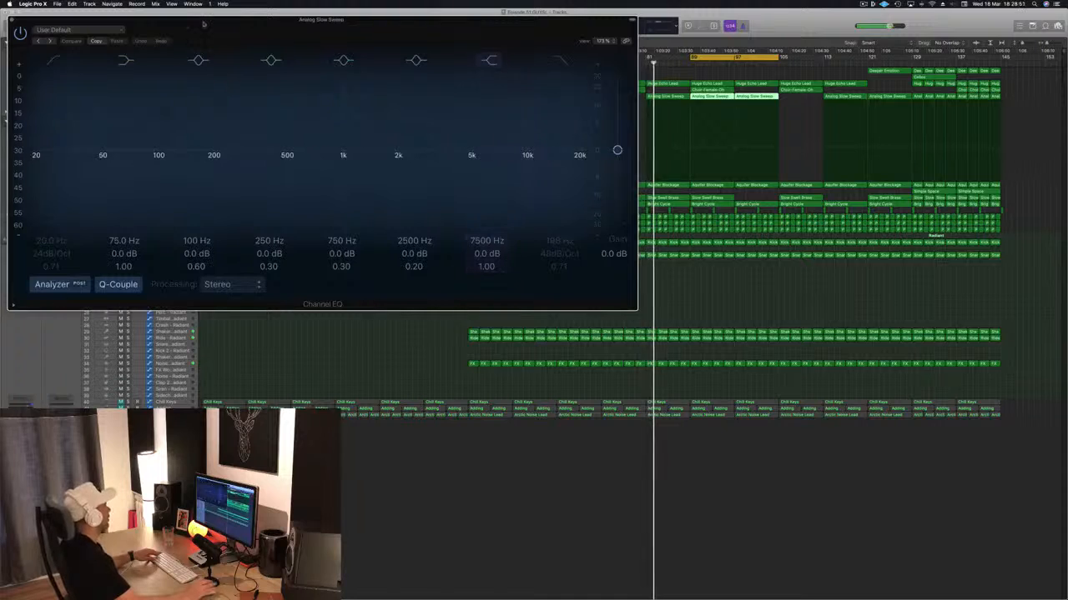
pyautogui.moveTo(246, 36); pyautogui.dragTo(255, 34)
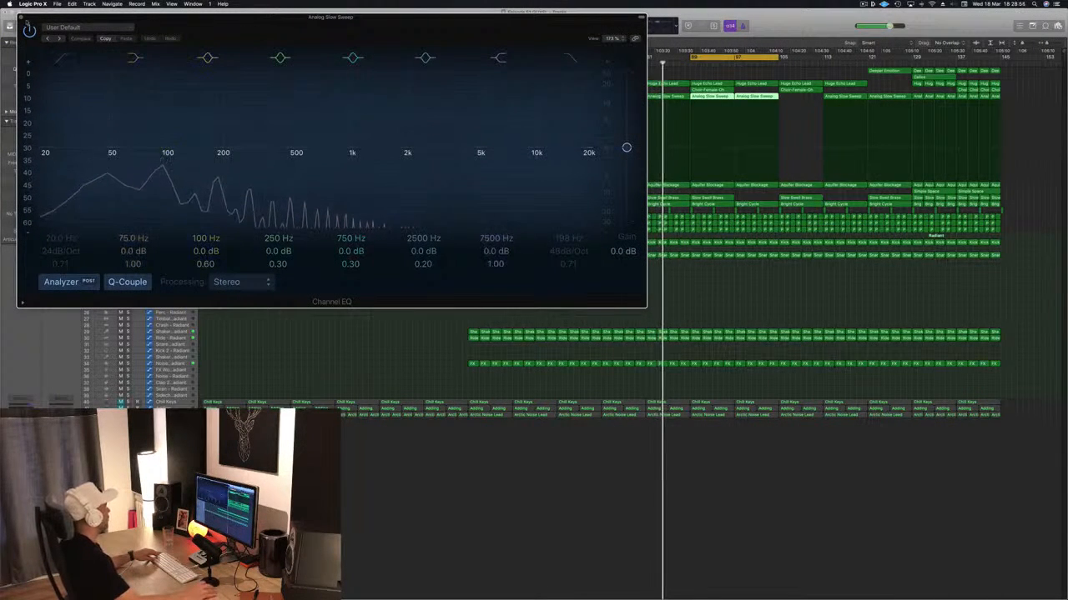
pyautogui.press('super+w')
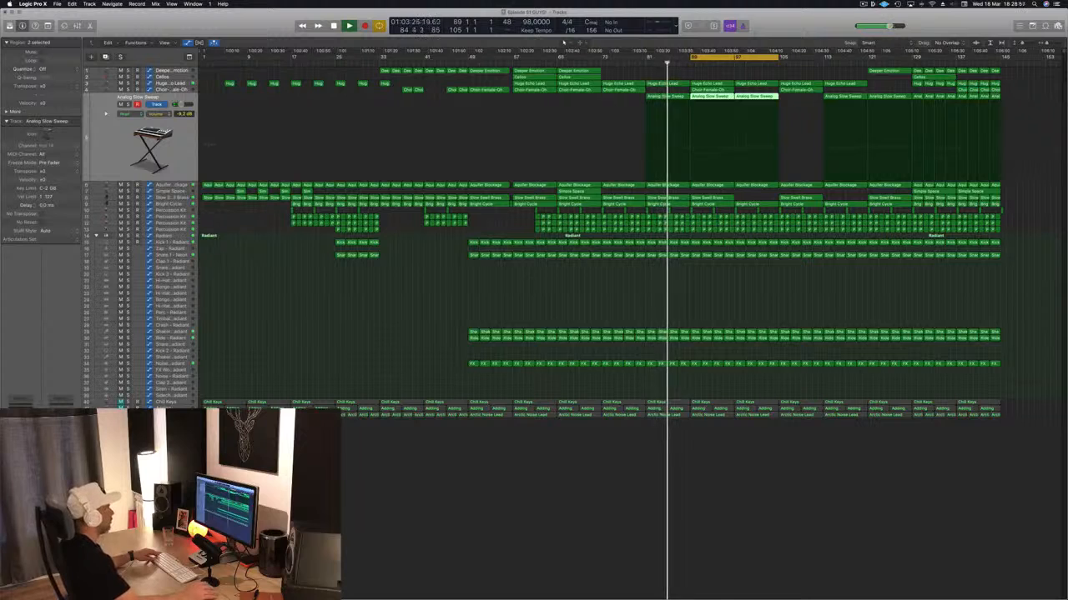
# - Save the project and delete the Radiant drum, Percussion Kit and Bright Cycle regions between bars 89 and 105
pyautogui.click(574, 288)
pyautogui.press('super+s')
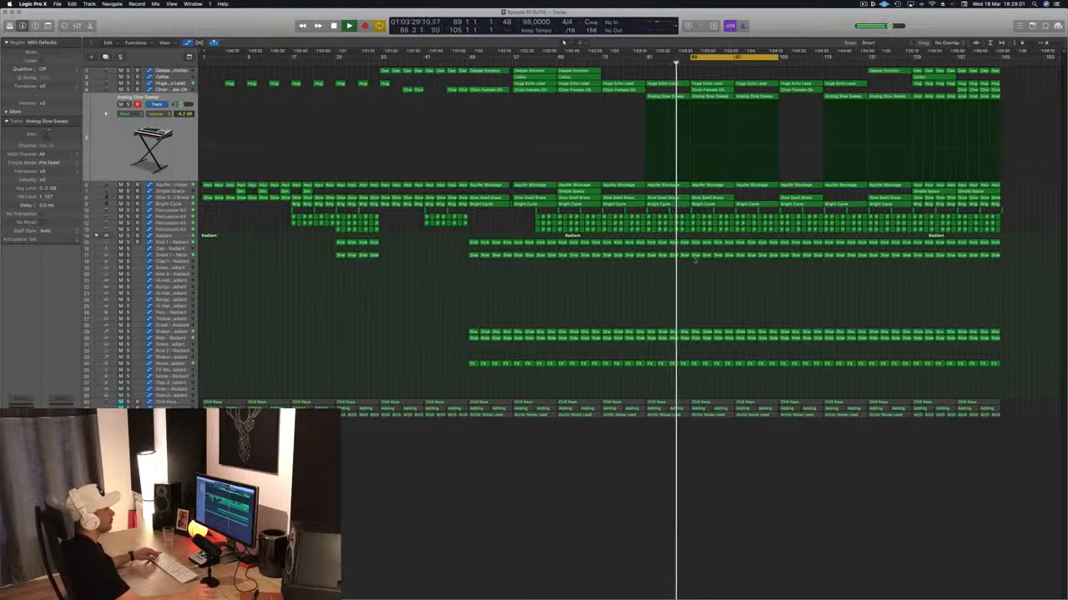
pyautogui.moveTo(695, 236); pyautogui.dragTo(774, 376)
pyautogui.press('Delete')
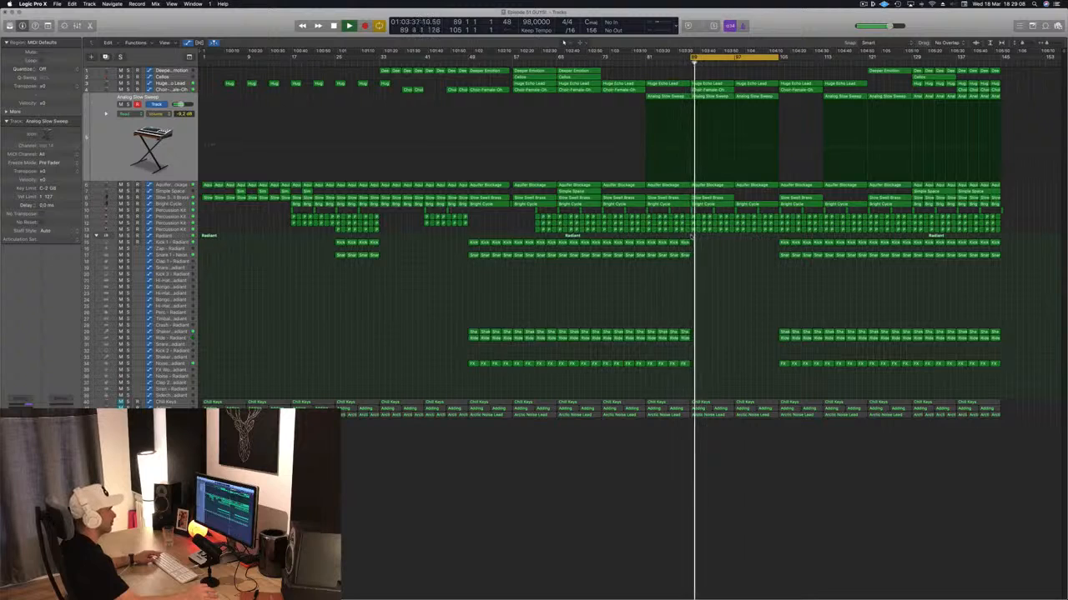
pyautogui.moveTo(768, 234); pyautogui.dragTo(773, 214)
pyautogui.press('Delete')
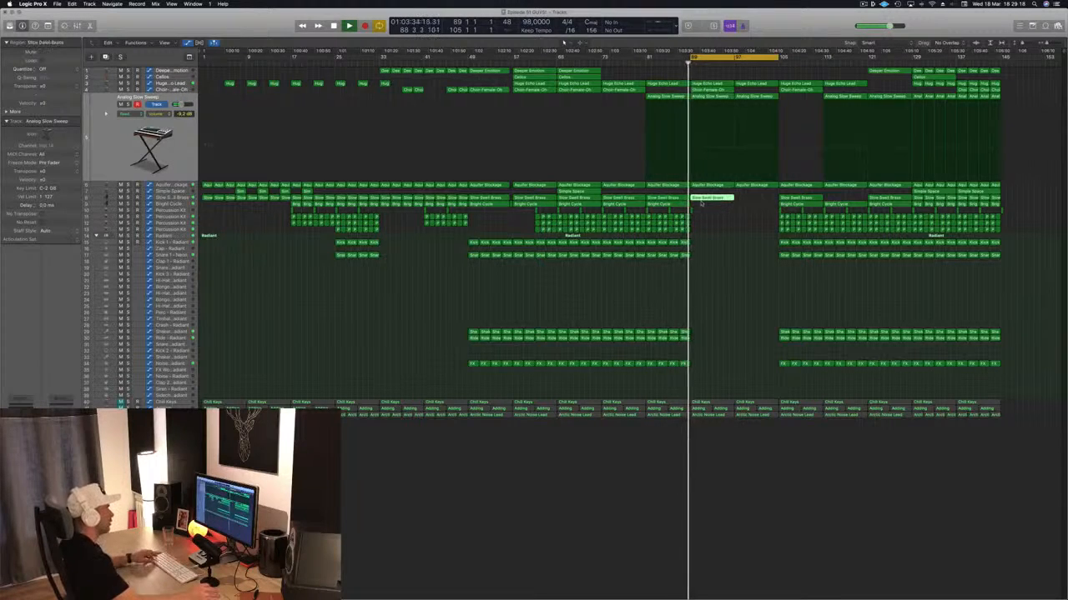
# - Copy the Slow Swell Brass and Choir-Female-Oh regions from bar 89 to bar 97, and try a Simple Space copy there
pyautogui.moveTo(702, 202); pyautogui.dragTo(747, 205)
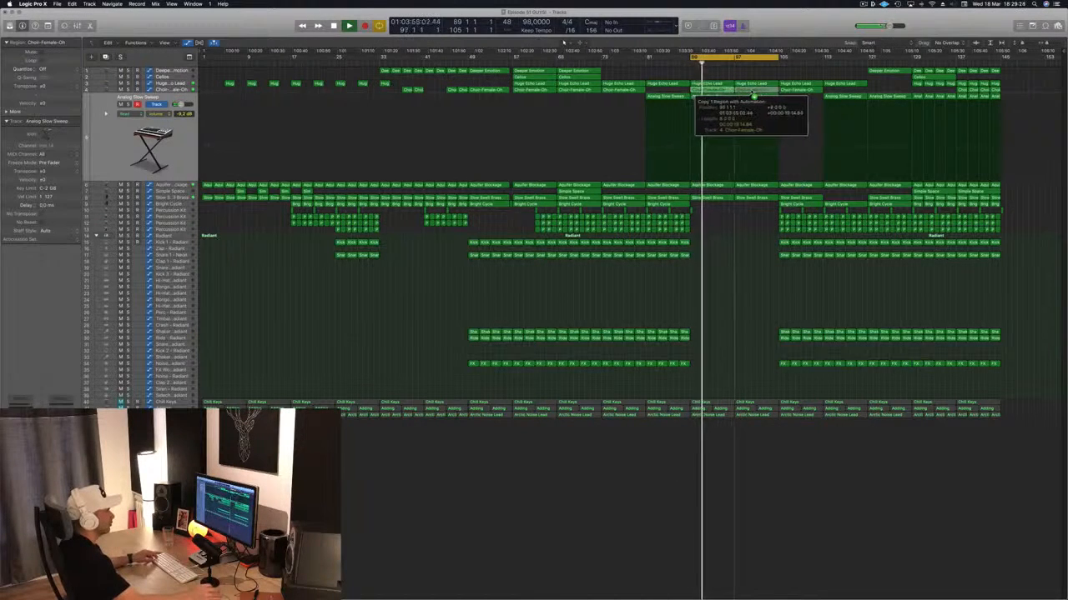
pyautogui.moveTo(752, 90); pyautogui.dragTo(753, 90)
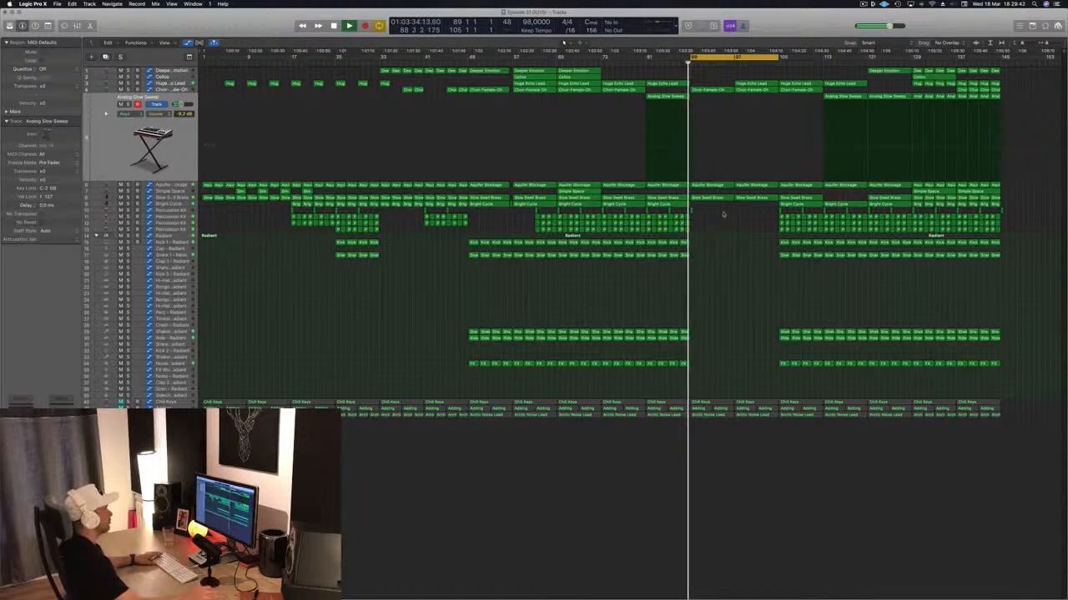
pyautogui.moveTo(577, 191); pyautogui.dragTo(756, 198)
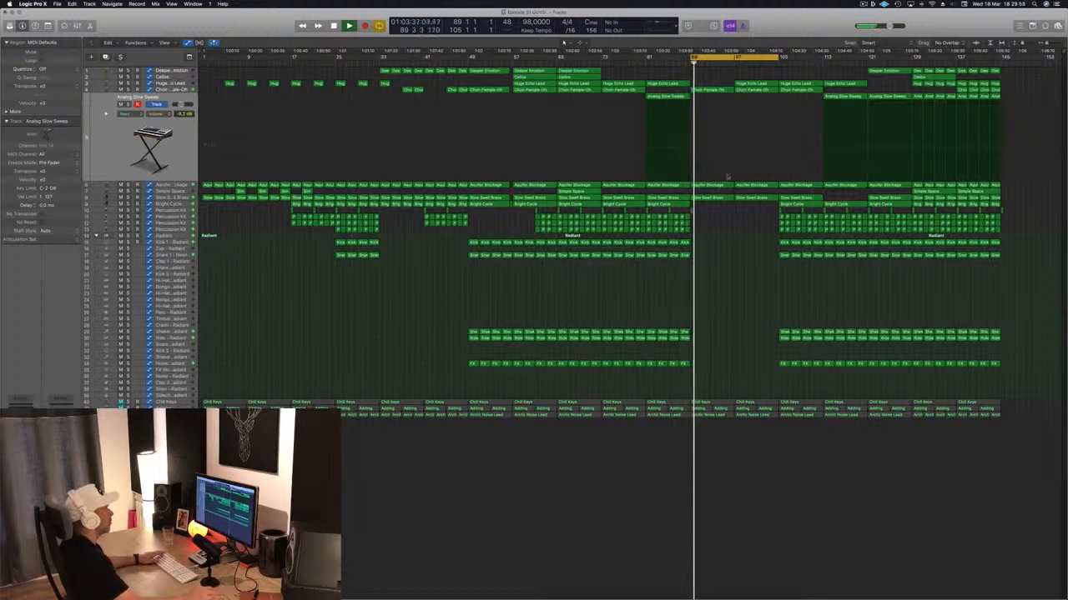
# - Copy the Cellos region from bar 65 to bar 97, delete the Huge Echo Lead region there and save the project
pyautogui.click(178, 184)
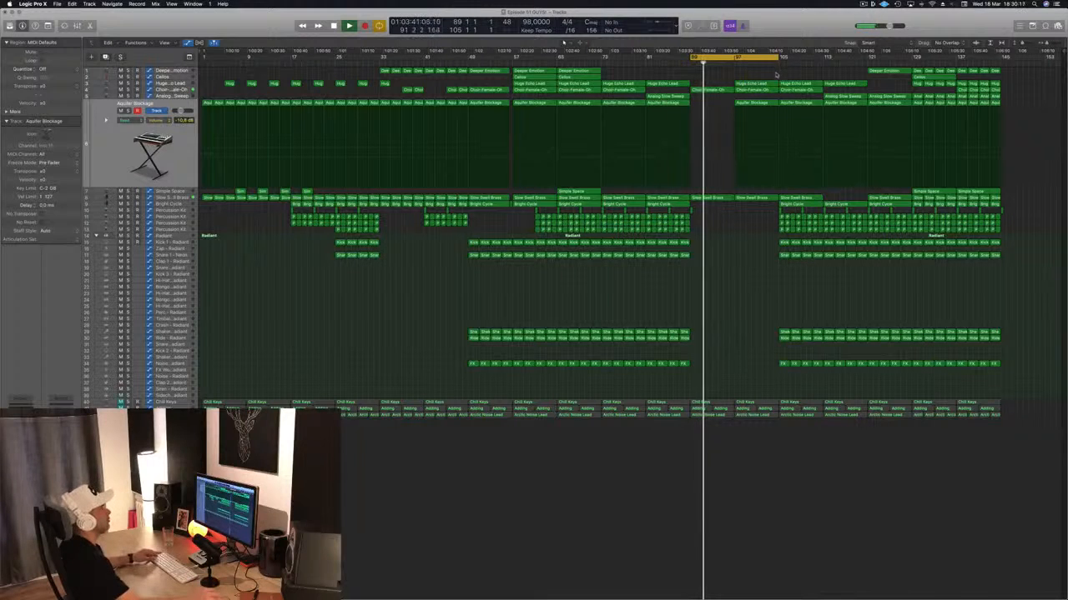
pyautogui.moveTo(578, 77); pyautogui.dragTo(753, 84)
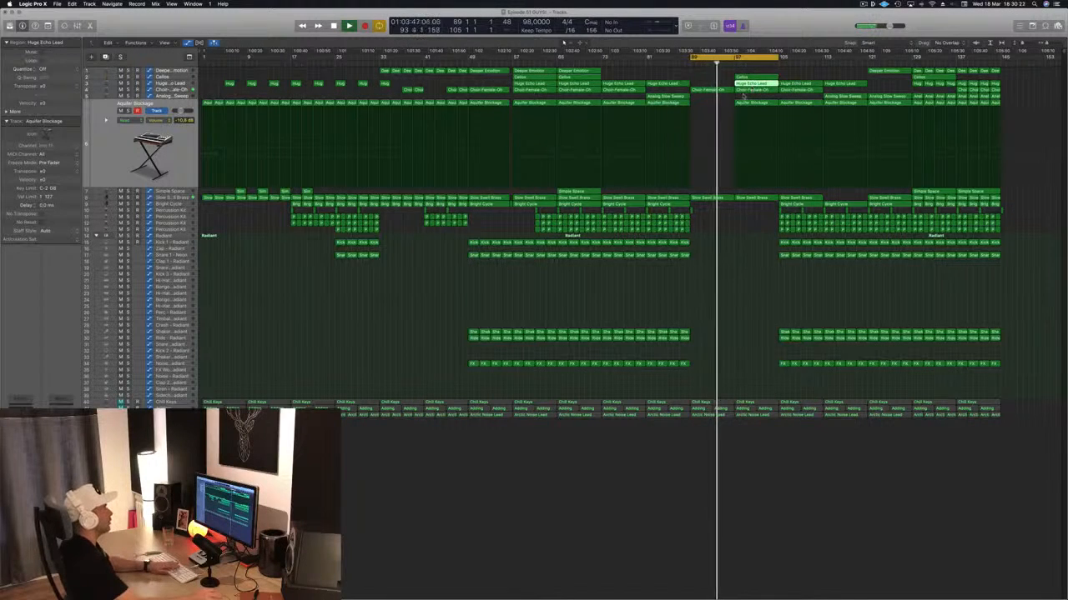
pyautogui.press('Delete')
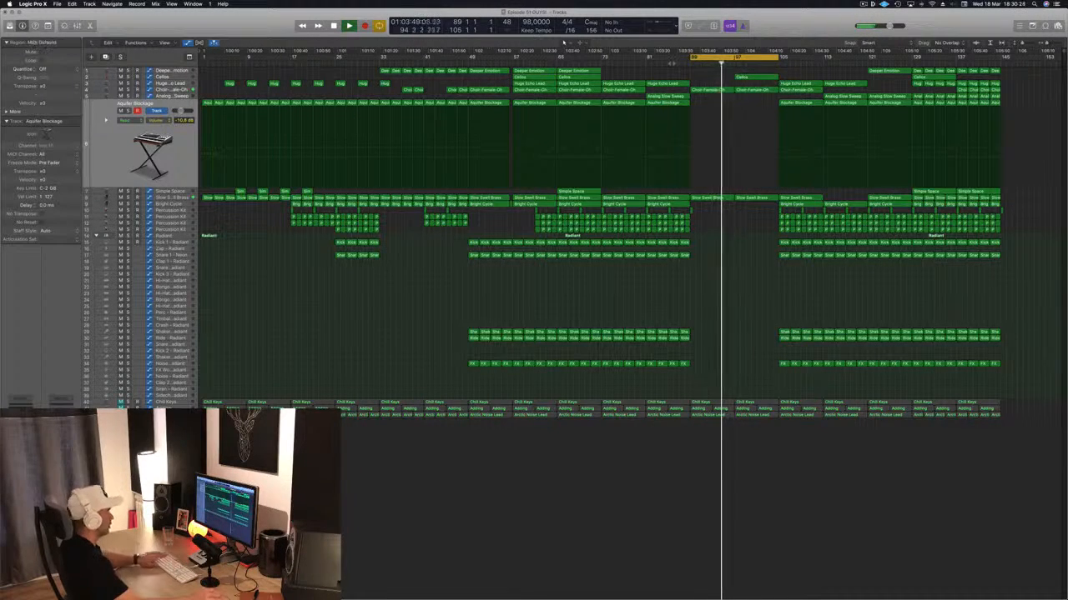
pyautogui.press('super+s')
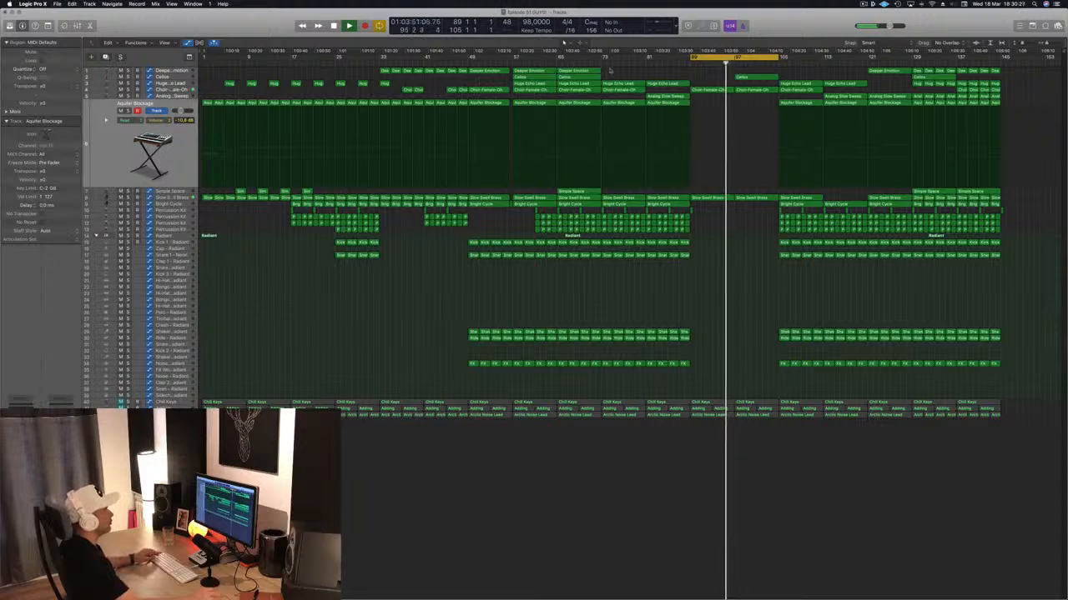
# - Try a copy of the Deeper Emotion region at bar 97 and remove it again
pyautogui.moveTo(578, 71); pyautogui.dragTo(756, 80)
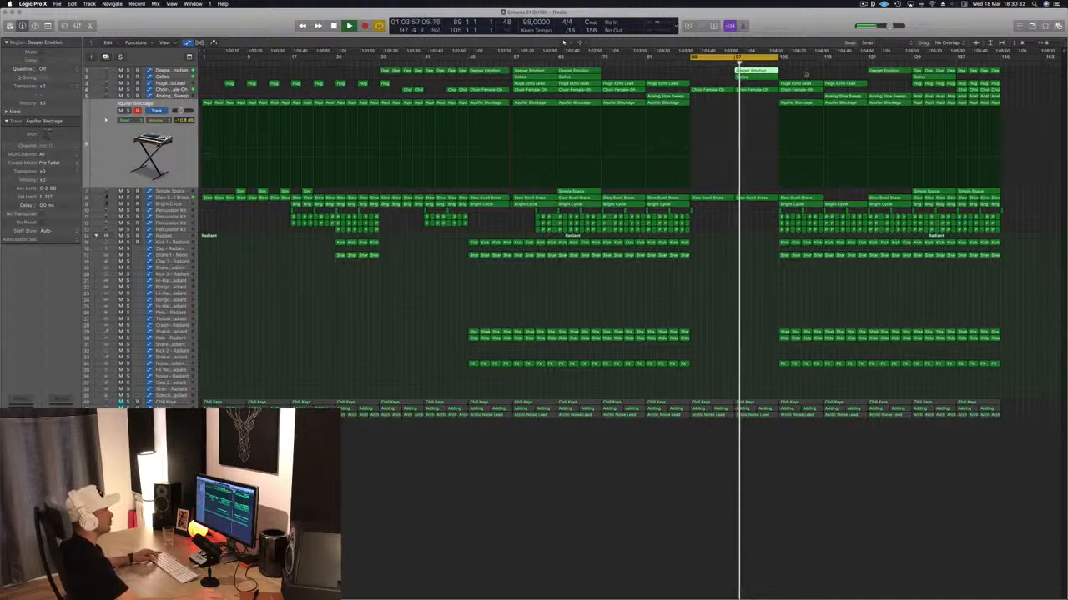
pyautogui.press('Delete')
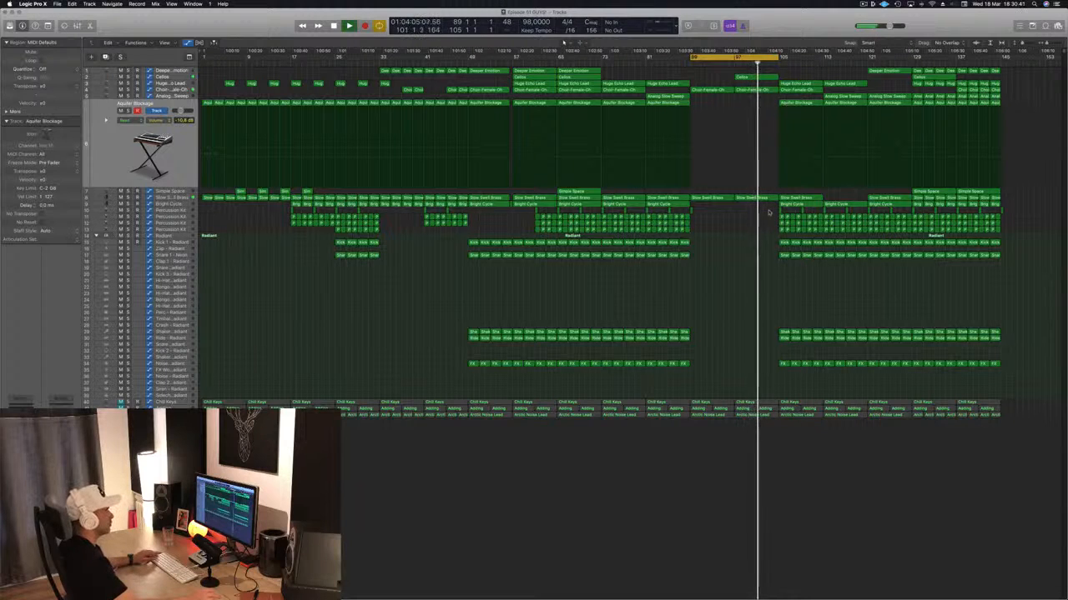
# - Delete the Percussion Kit and Radiant drum regions between bars 105 and 121
pyautogui.moveTo(772, 213); pyautogui.dragTo(862, 374)
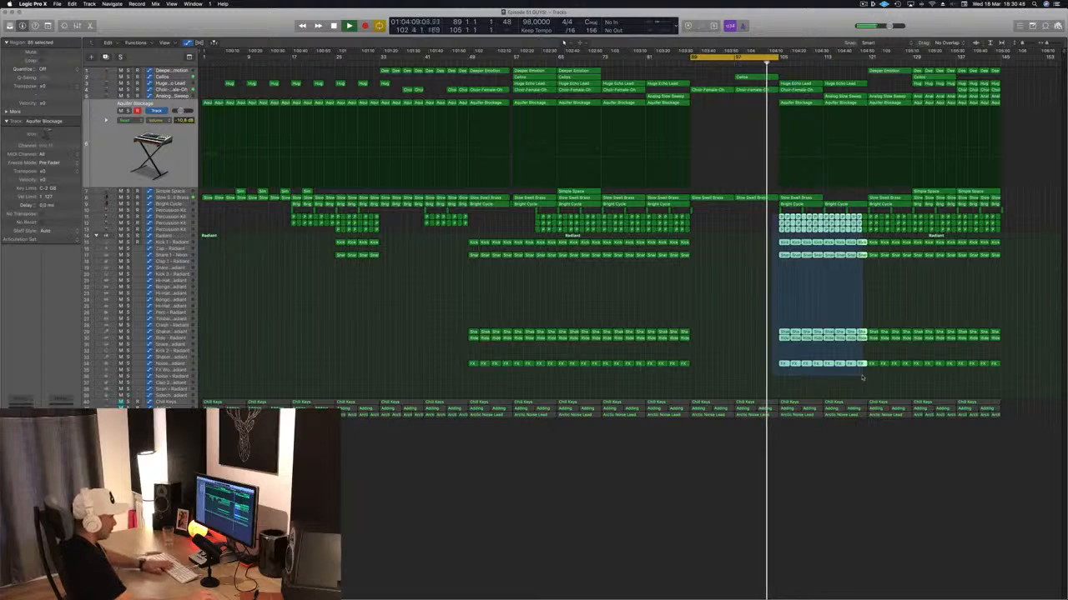
pyautogui.press('Delete')
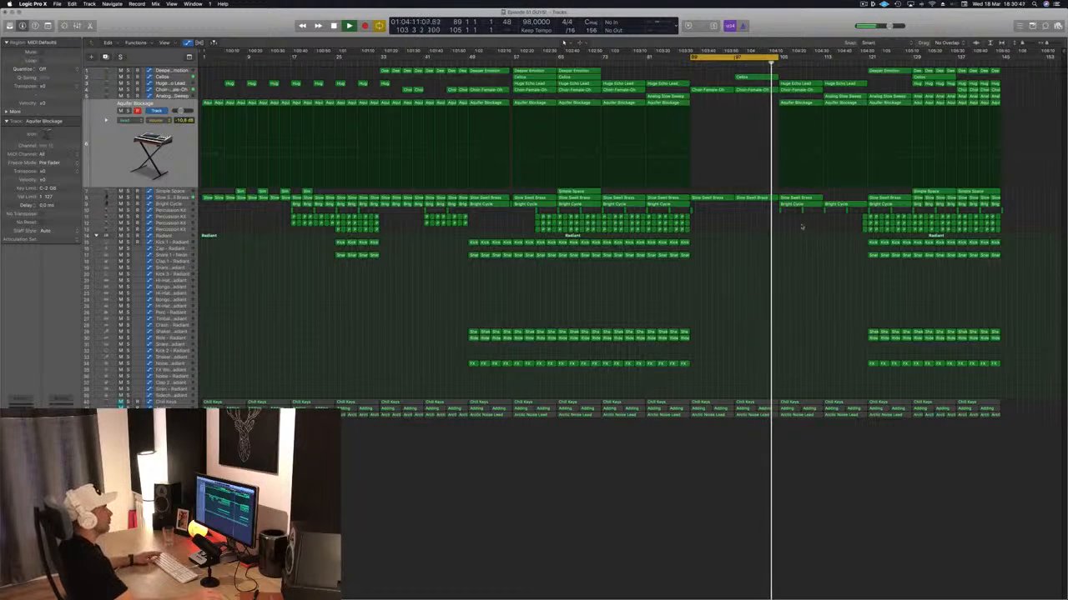
# - Copy the Cellos region from bar 97 to bar 105 and extend the cycle range to end at bar 121
pyautogui.click(763, 77)
pyautogui.moveTo(759, 78); pyautogui.dragTo(866, 64)
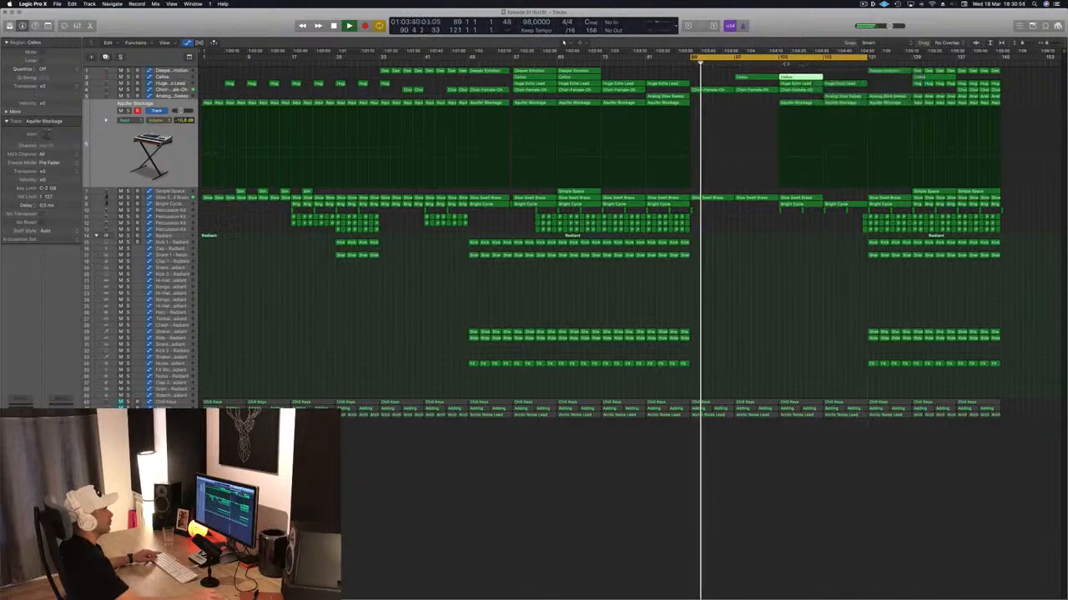
pyautogui.click(773, 64)
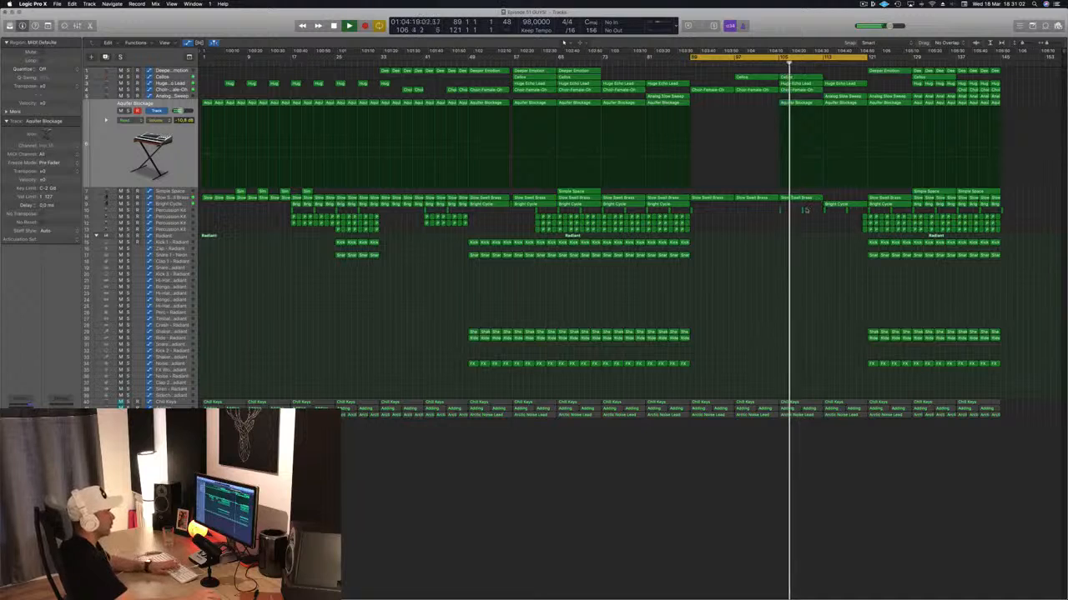
# - Delete the Bright Cycle regions from bar 105 to the end and copy the Slow Swell Brass region from bar 105 to bar 113
pyautogui.click(829, 204)
pyautogui.press('Delete')
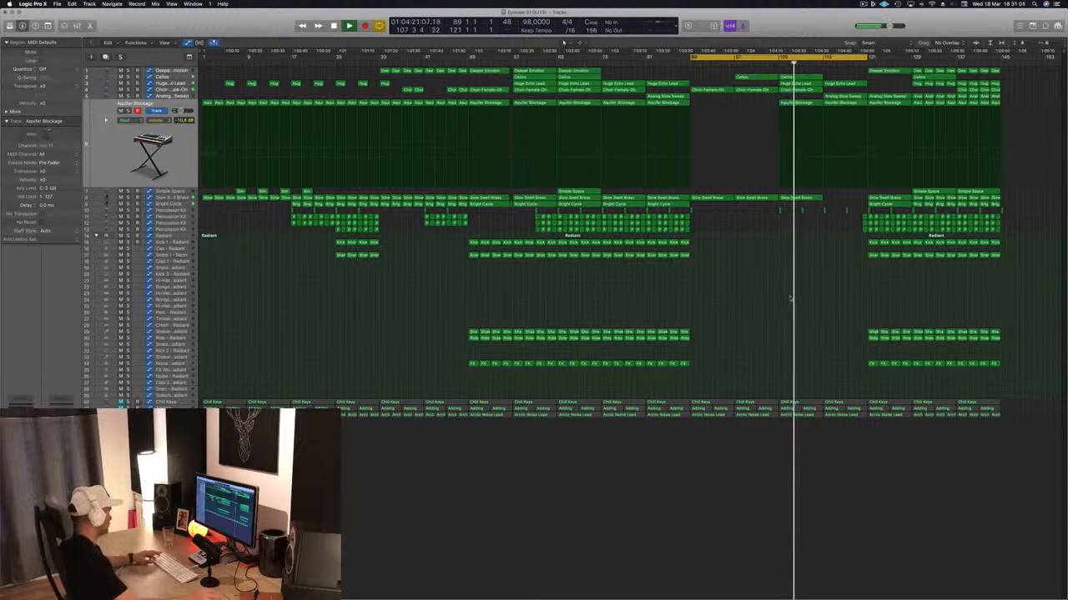
pyautogui.moveTo(803, 199); pyautogui.dragTo(845, 204)
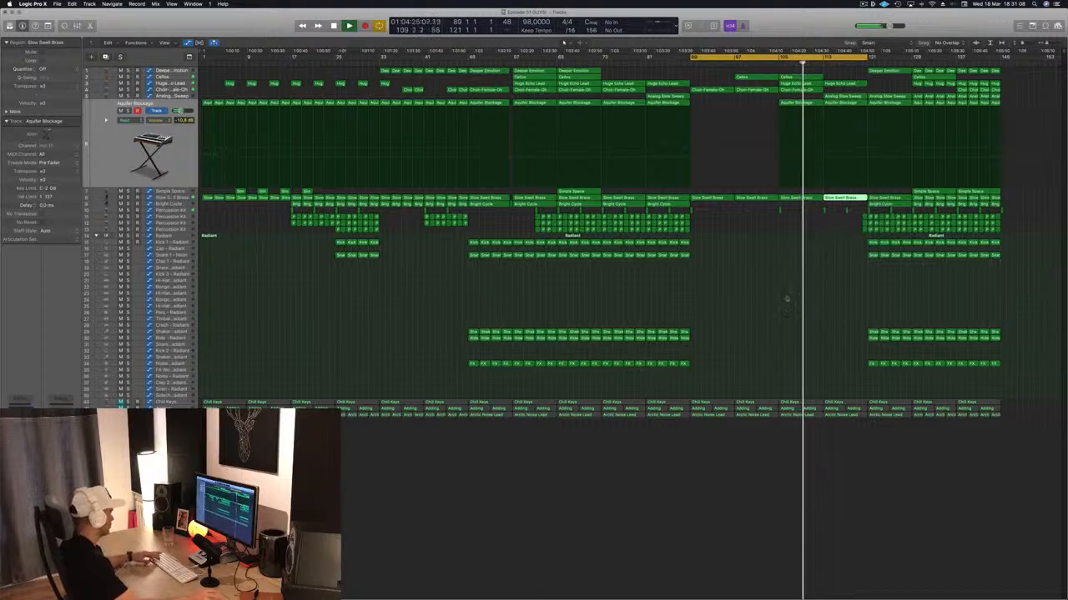
pyautogui.click(890, 206)
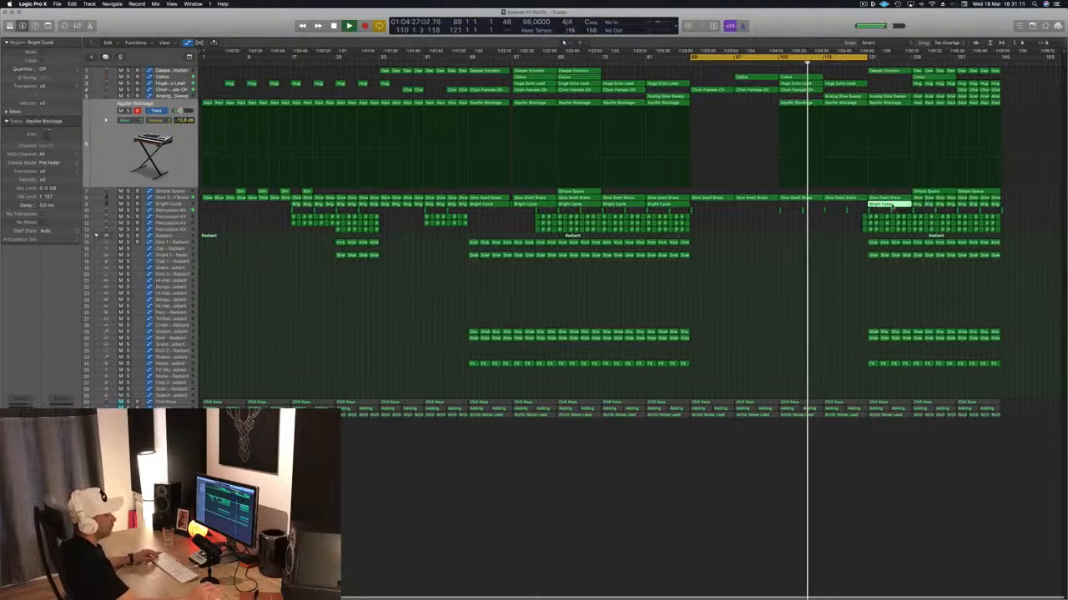
pyautogui.click(1025, 200)
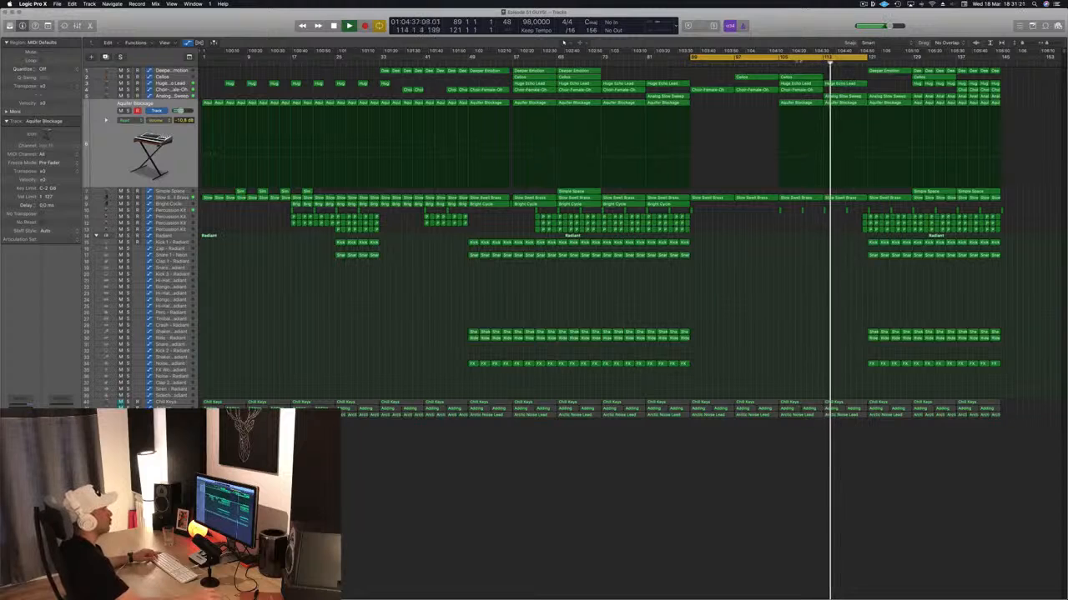
# - Audition the section around bar 105 and the transition from bar 81 into the breakdown, checking the Choir-Female-Oh and Analog Slow Sweep tracks
pyautogui.click(773, 64)
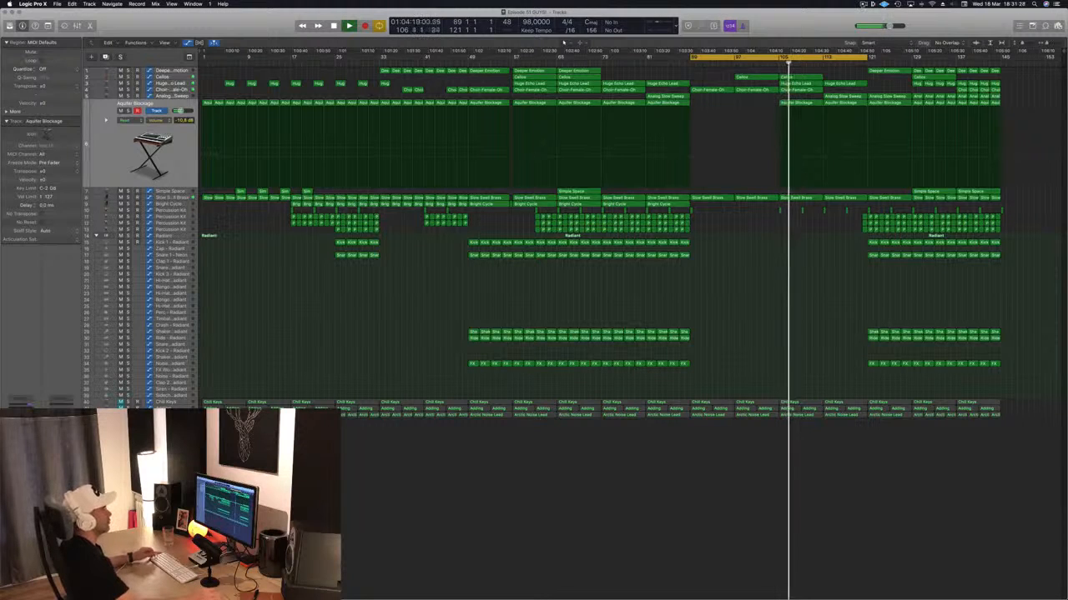
pyautogui.press('space')
pyautogui.press('space')
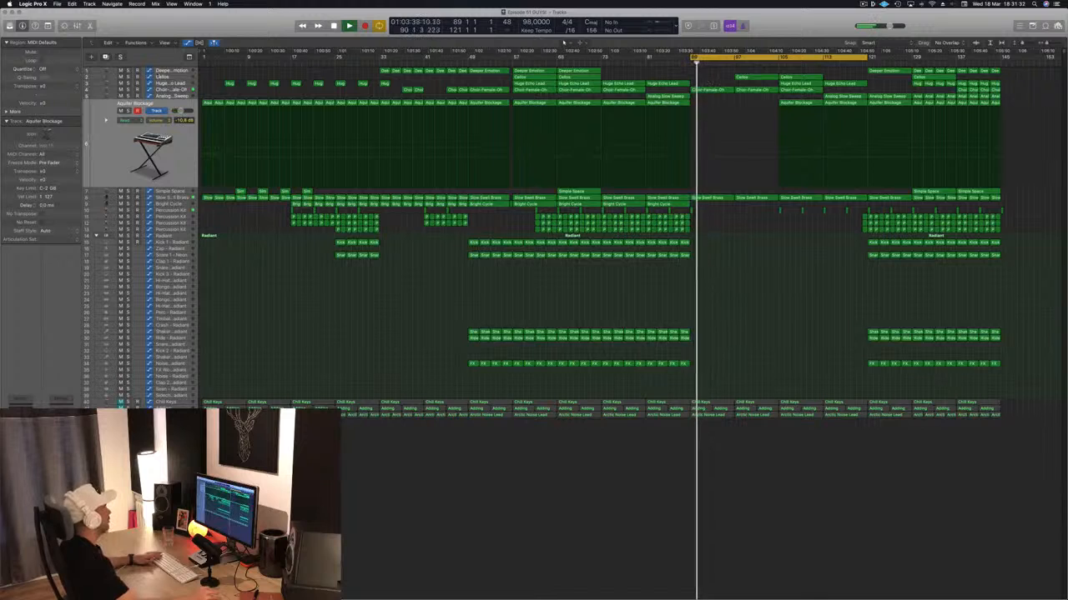
pyautogui.click(169, 90)
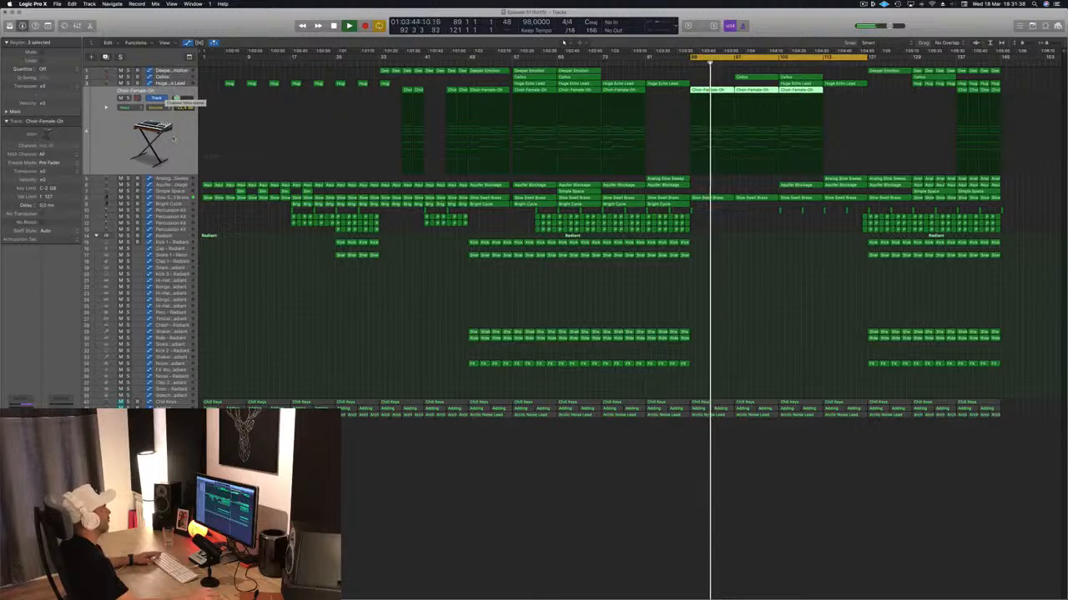
pyautogui.click(177, 181)
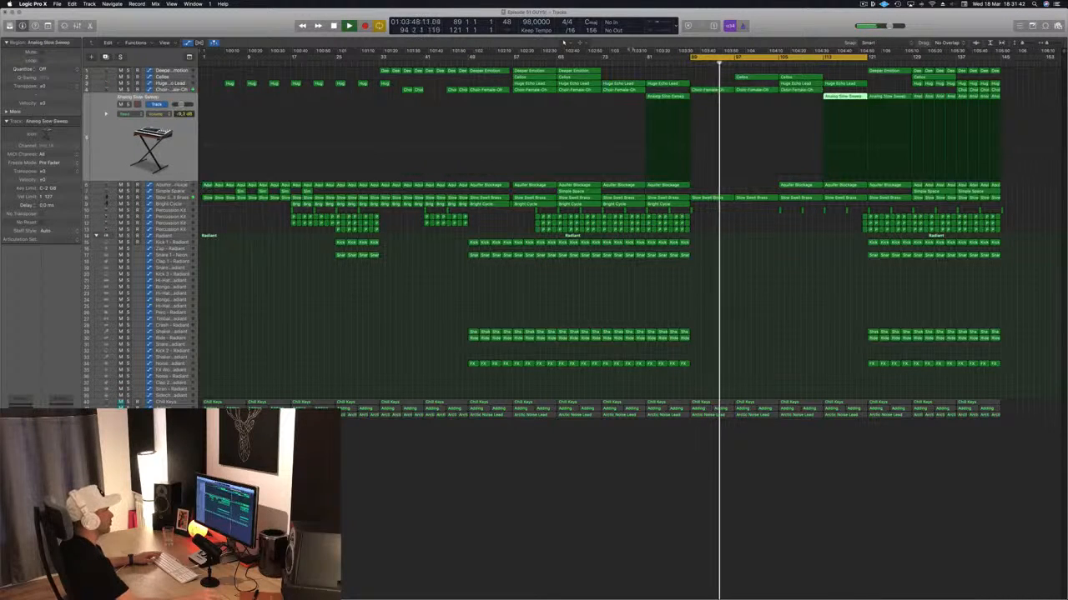
pyautogui.click(645, 62)
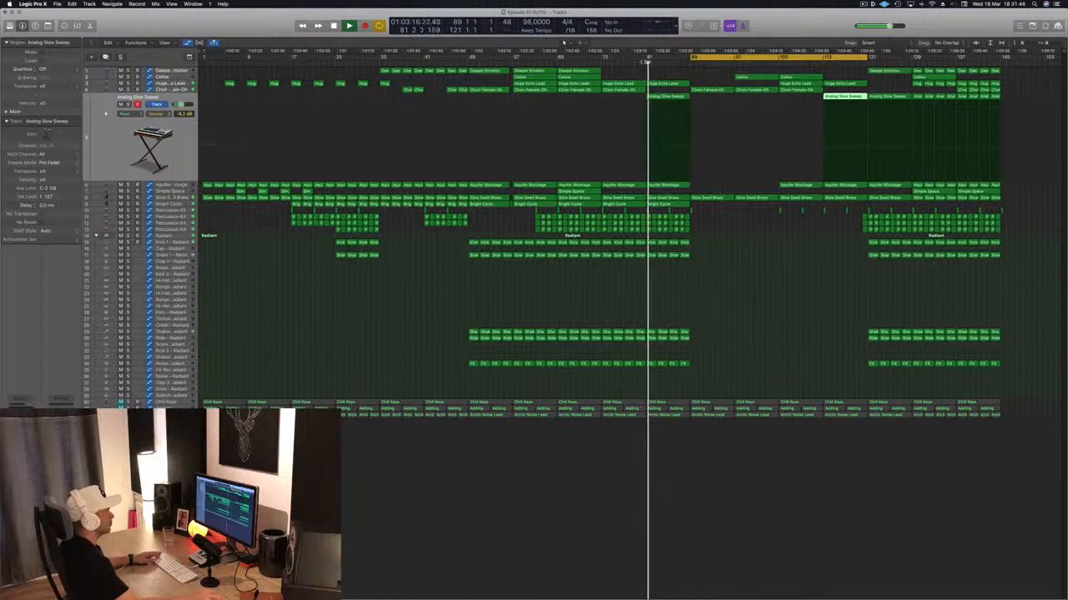
pyautogui.press('space')
pyautogui.press('space')
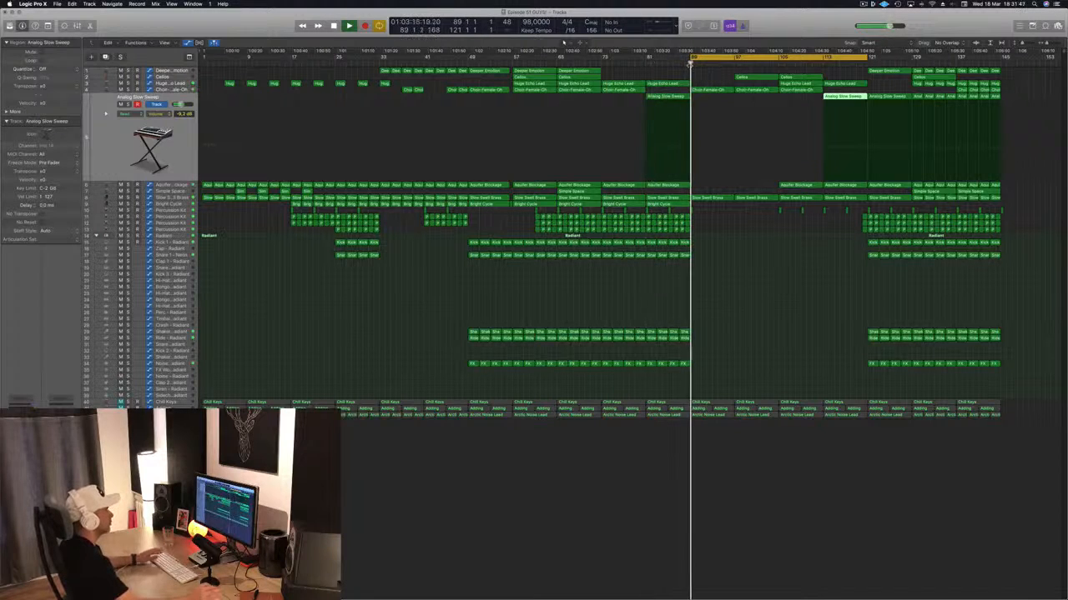
pyautogui.click(748, 269)
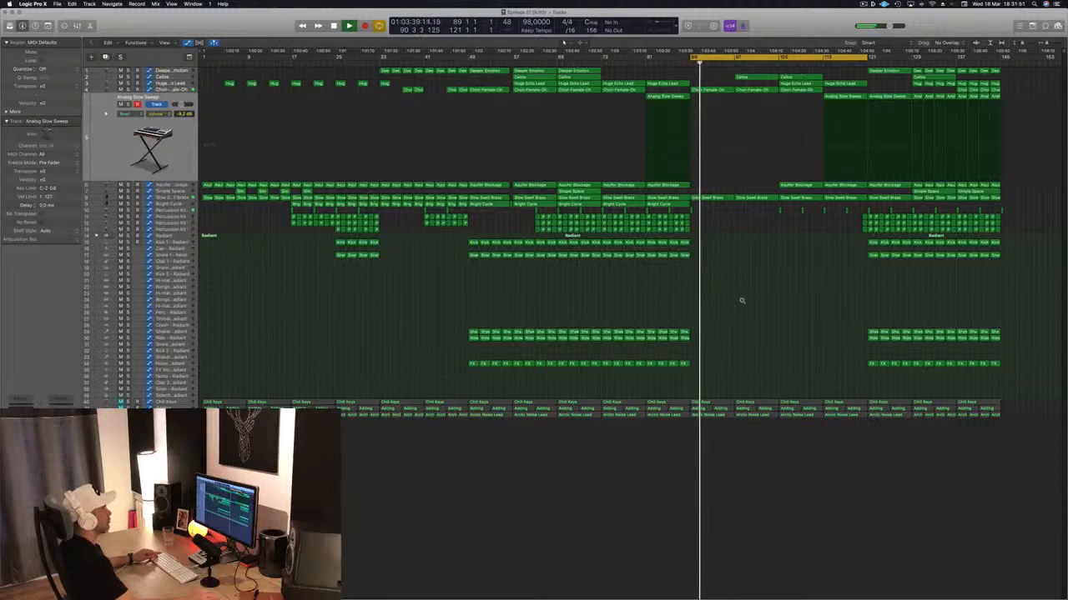
# - Copy the short Percussion Kit hit from bar 105 to bar 97 and delete the fuller Percussion Kit and Radiant drum regions from bar 121 onward
pyautogui.scroll(-1, 741, 302)
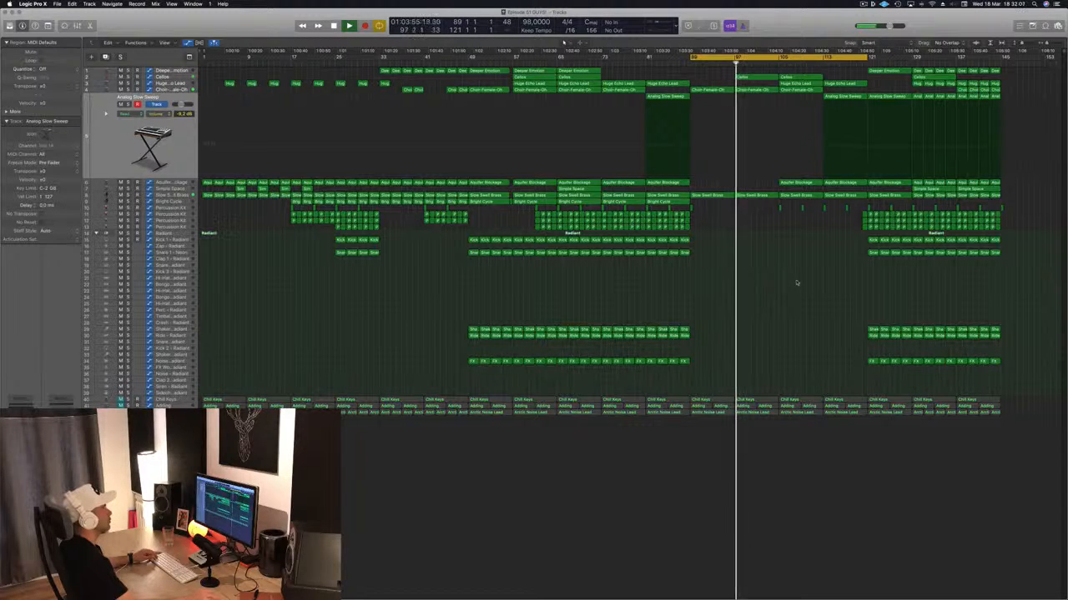
pyautogui.click(779, 207)
pyautogui.moveTo(778, 208); pyautogui.dragTo(736, 208)
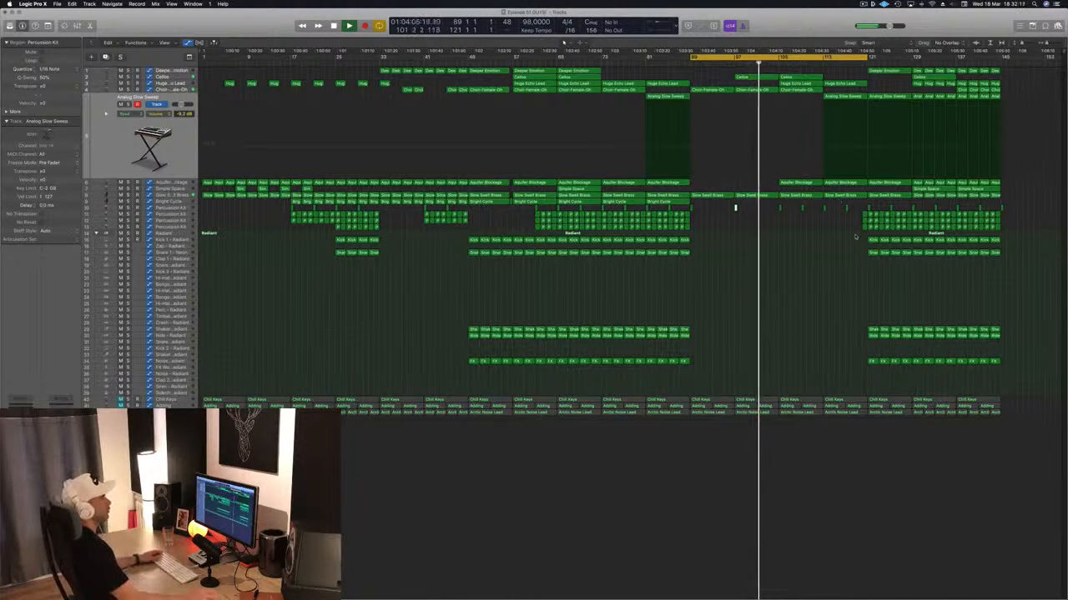
pyautogui.moveTo(857, 220); pyautogui.dragTo(1021, 364)
pyautogui.press('Delete')
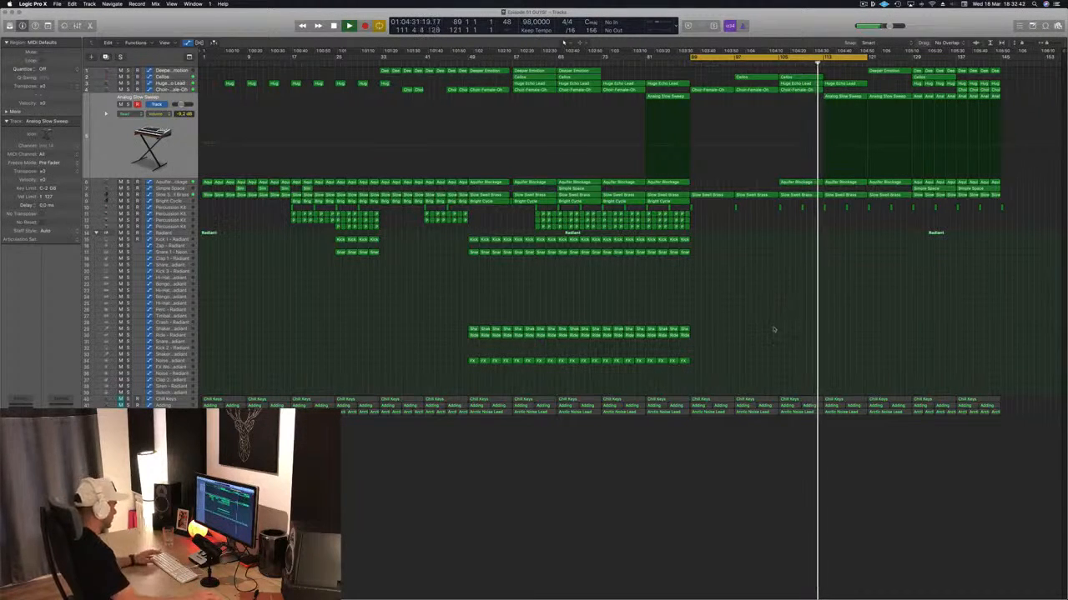
# - Extend the cycle range to bar 145 and copy the Cellos region from bar 105 and Huge Echo Lead region from bar 113 to bar 121
pyautogui.scroll(1, 773, 328)
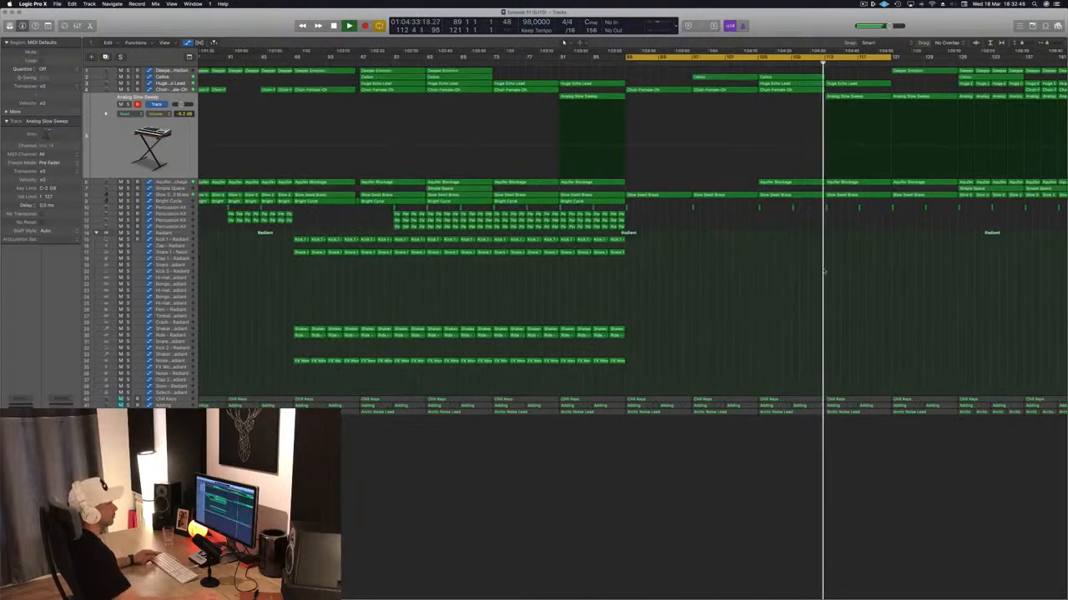
pyautogui.scroll(-3, 820, 278)
pyautogui.moveTo(866, 58); pyautogui.dragTo(1001, 65)
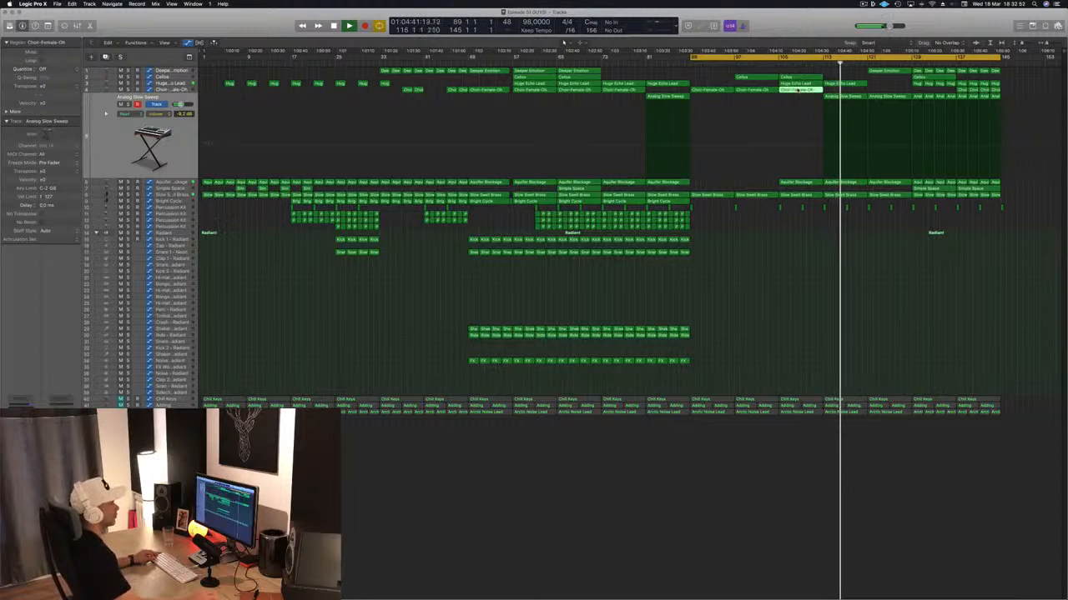
pyautogui.moveTo(798, 90); pyautogui.dragTo(886, 92)
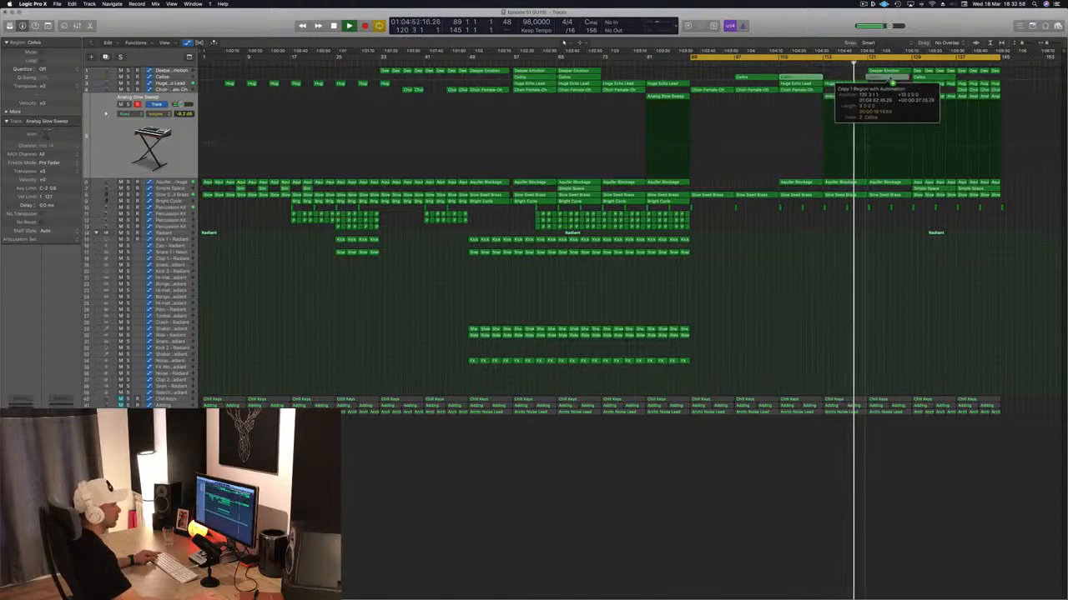
pyautogui.moveTo(893, 84); pyautogui.dragTo(893, 84)
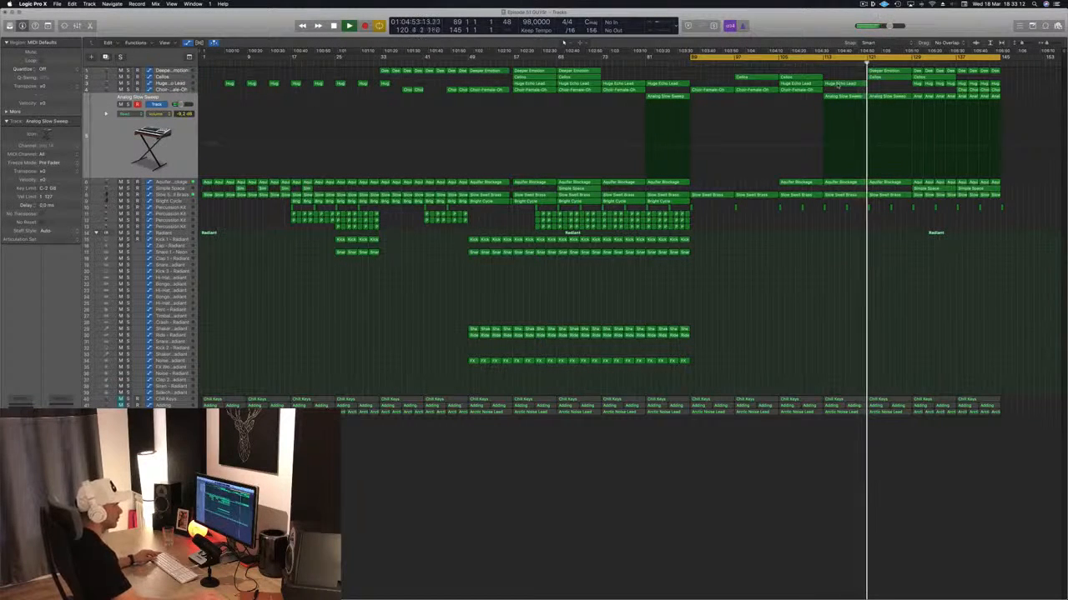
pyautogui.moveTo(838, 85); pyautogui.dragTo(886, 87)
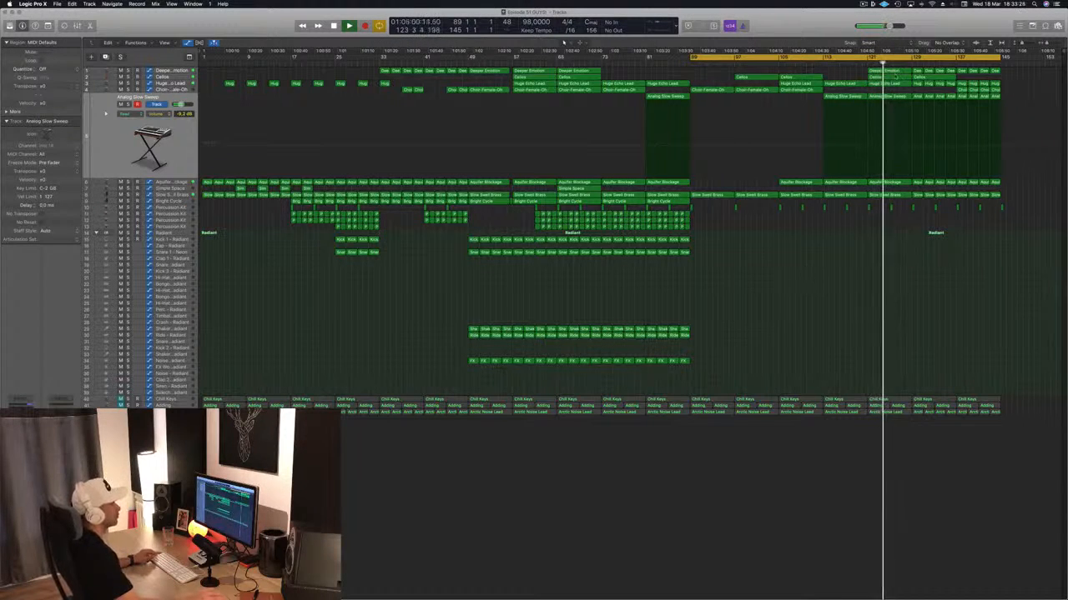
# - Try a copy of the Choir-Female-Oh region at bar 121 and remove it again
pyautogui.moveTo(801, 91); pyautogui.dragTo(889, 98)
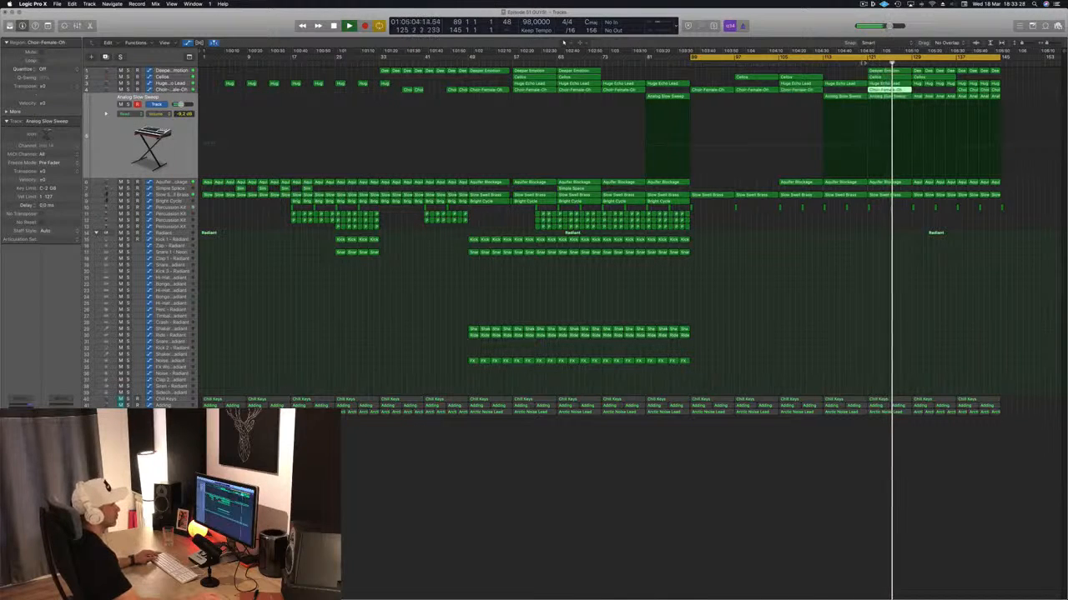
pyautogui.click(192, 90)
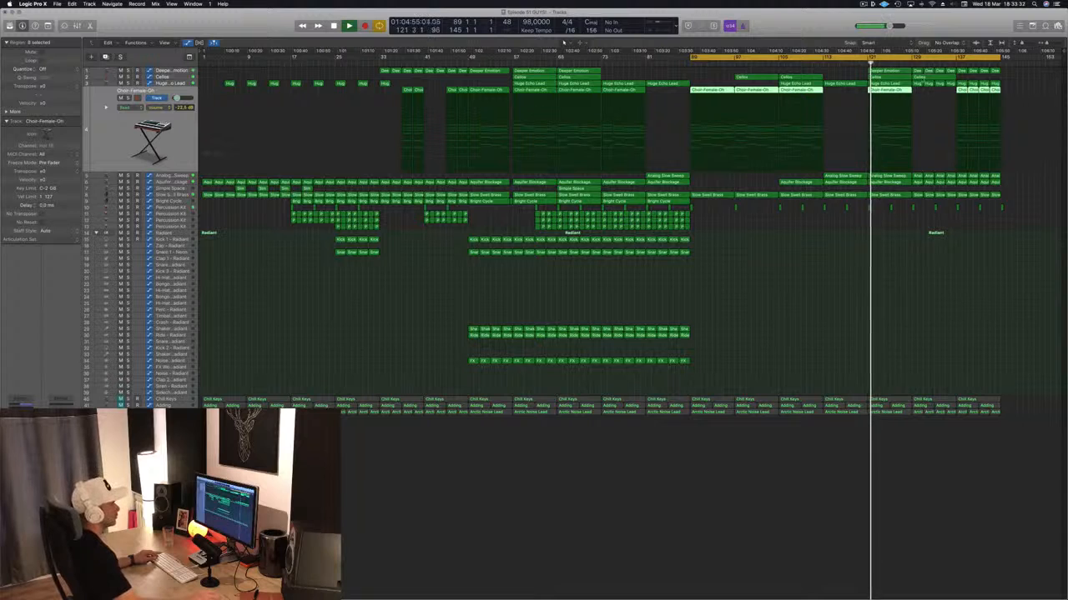
pyautogui.click(921, 92)
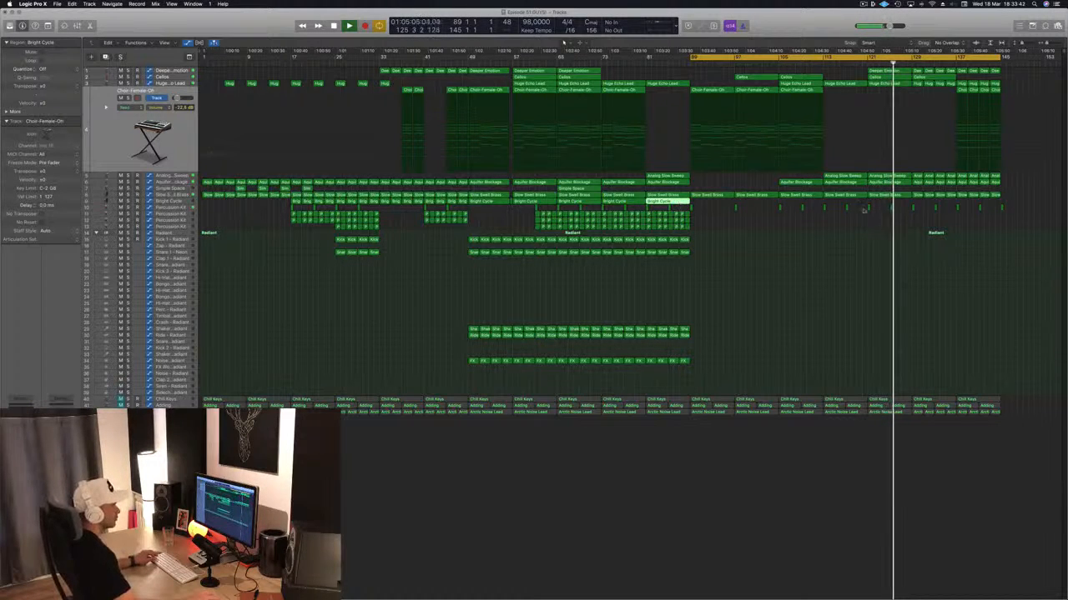
# - Place Bright Cycle regions across bars 129 to 145 and shape their cutoff automation to peak at bar 137 between low points at bars 129 and 145
pyautogui.moveTo(1000, 194); pyautogui.dragTo(918, 202)
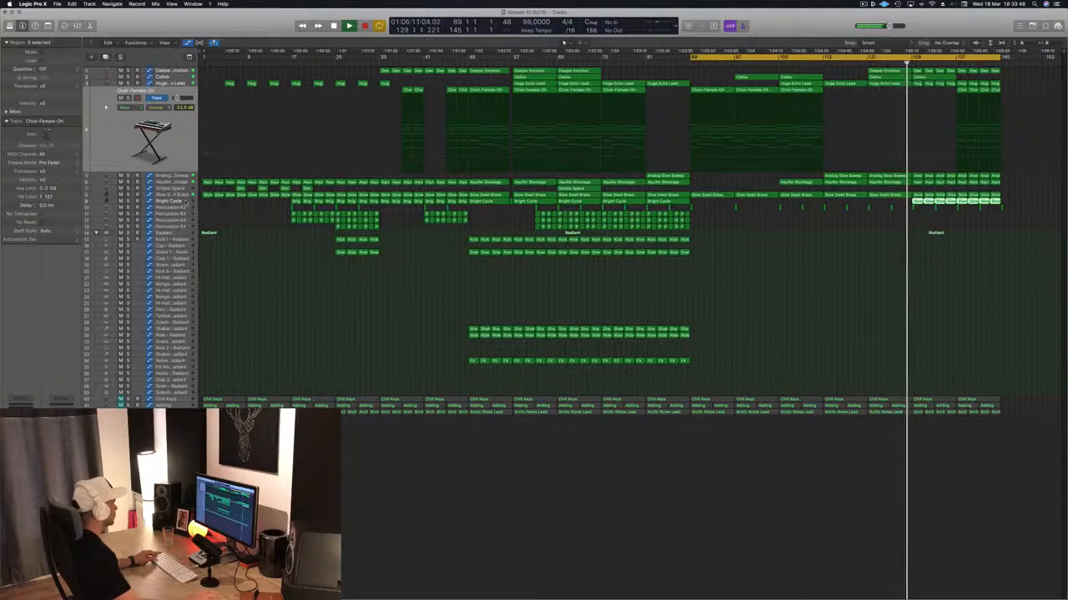
pyautogui.click(169, 201)
pyautogui.moveTo(912, 166); pyautogui.dragTo(916, 202)
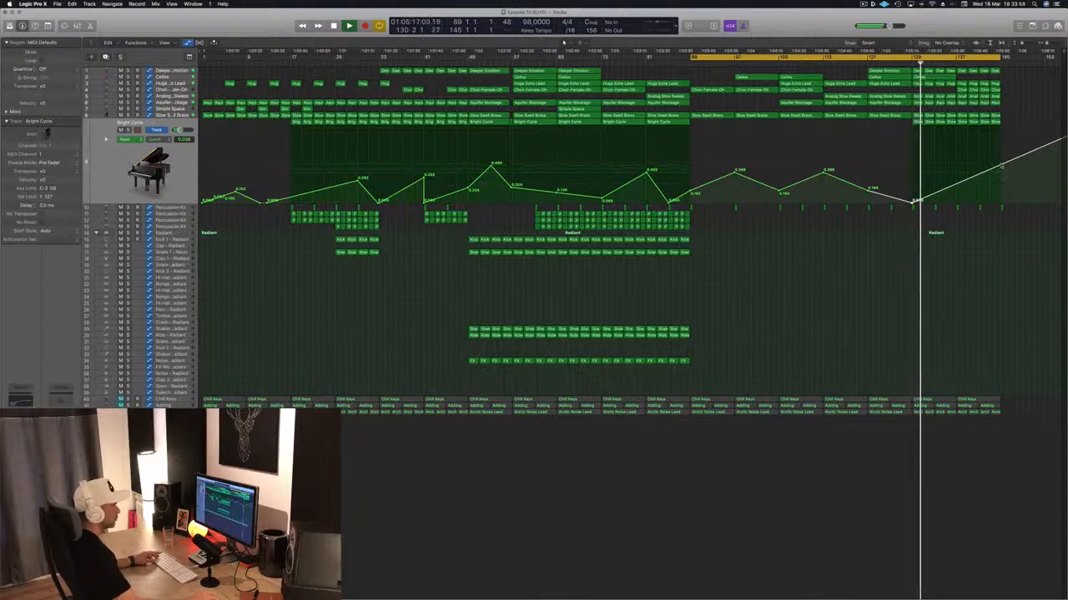
pyautogui.moveTo(1000, 165); pyautogui.dragTo(1000, 171)
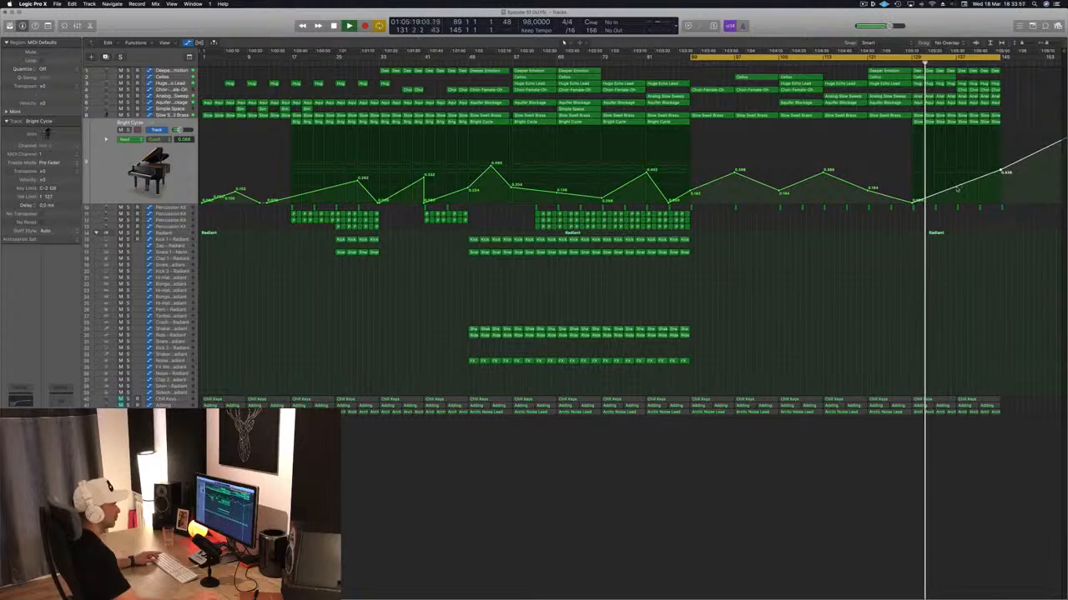
pyautogui.moveTo(1001, 172); pyautogui.dragTo(1003, 201)
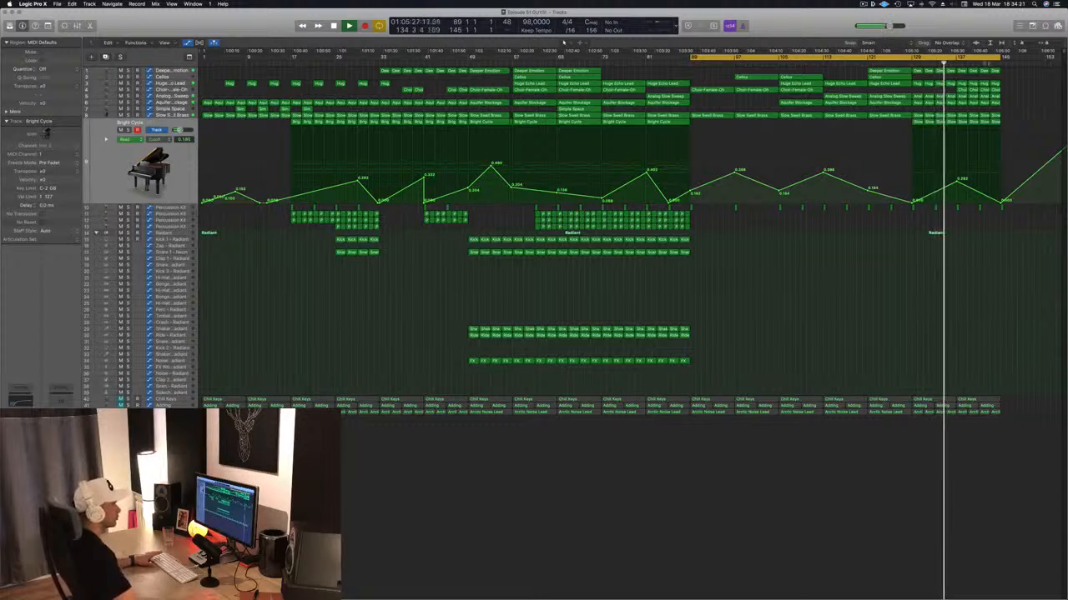
# - Delete the last four Deeper Emotion regions, from bar 137 to bar 145, and extend the cycle range to bar 153
pyautogui.moveTo(1019, 73); pyautogui.dragTo(963, 71)
pyautogui.press('Delete')
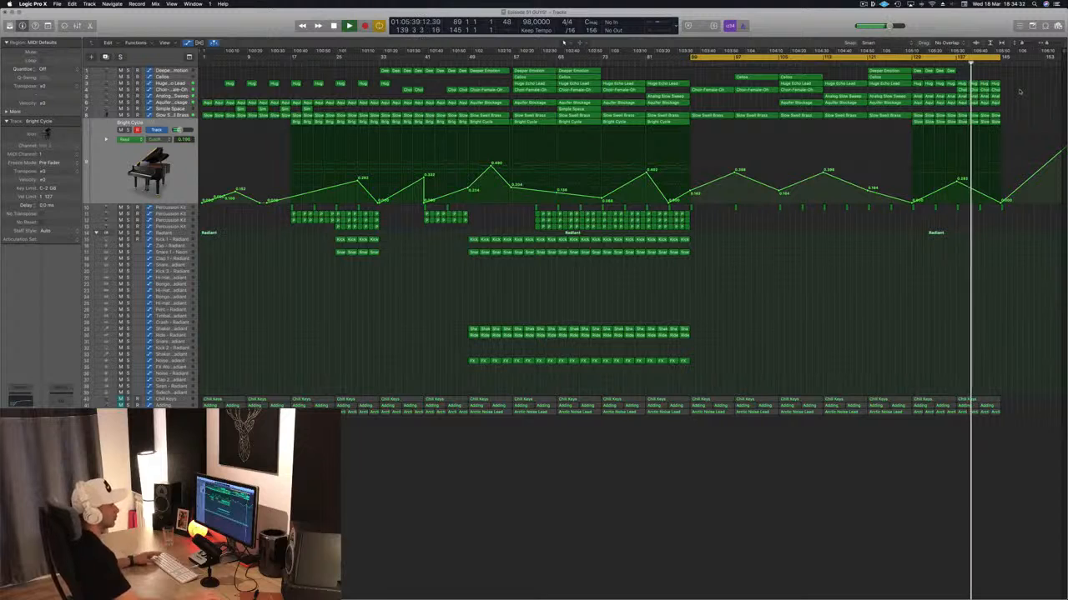
pyautogui.moveTo(1000, 58); pyautogui.dragTo(1052, 58)
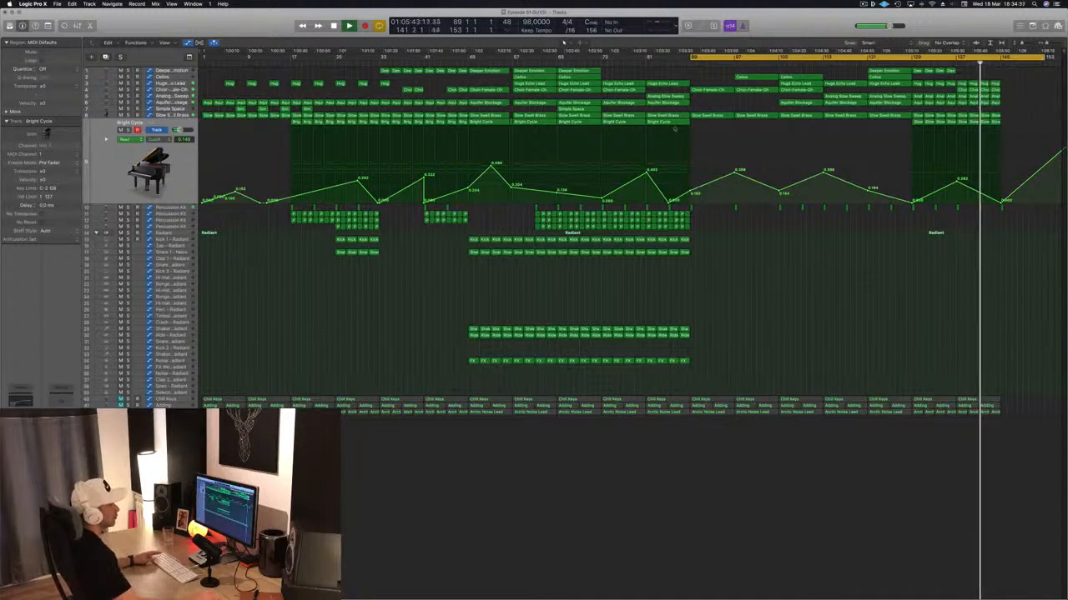
# - Stop playback, extend the cycle range back to bar 1 and return the playhead to the start of the song
pyautogui.press('space')
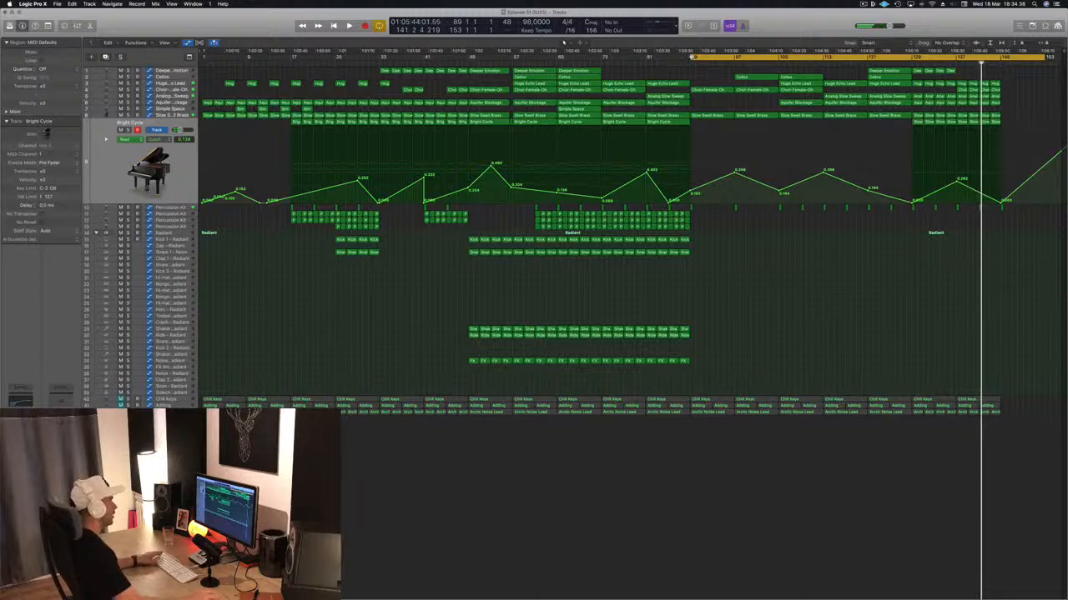
pyautogui.press('Return')
pyautogui.press('space')
pyautogui.press('space')
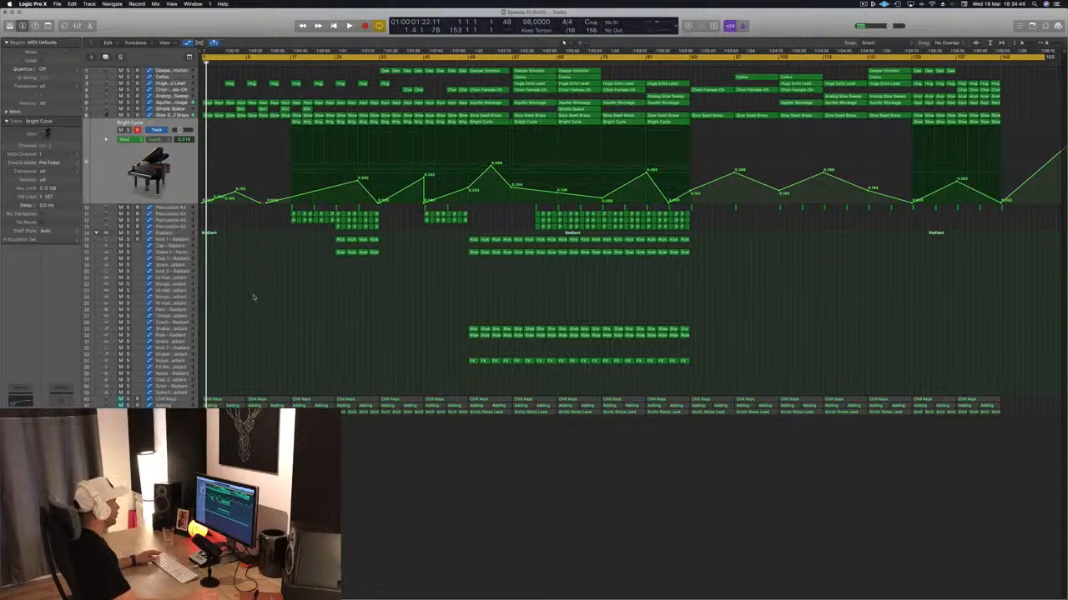
pyautogui.press('super+Down')
pyautogui.press('super+Down')
pyautogui.press('super+Down')
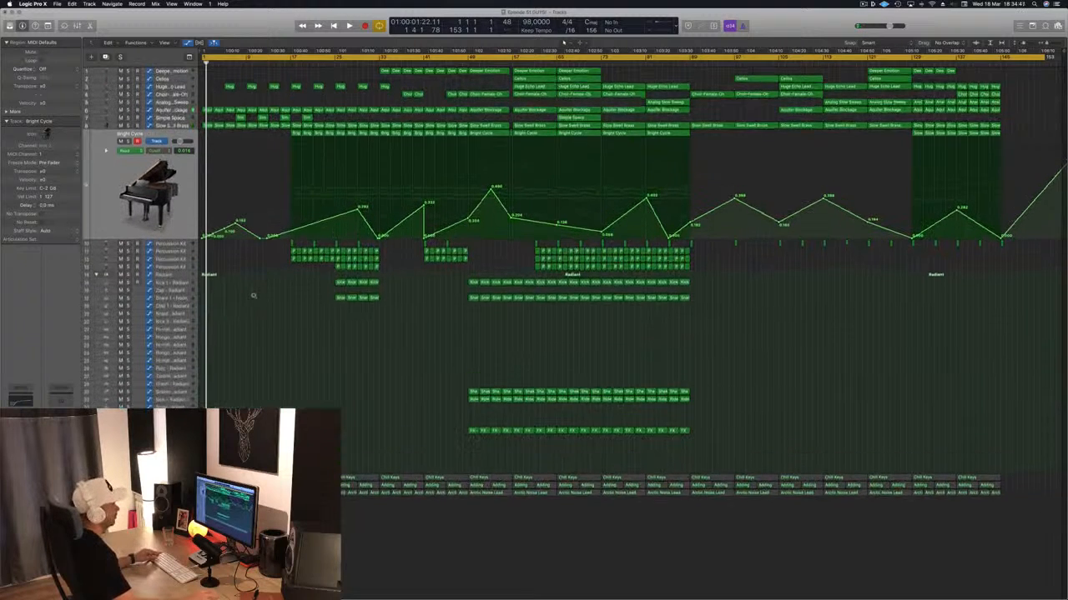
# - Play the song from the start and show the automation of the Simple Space and Slow Swell Brass tracks
pyautogui.scroll(-2, 253, 296)
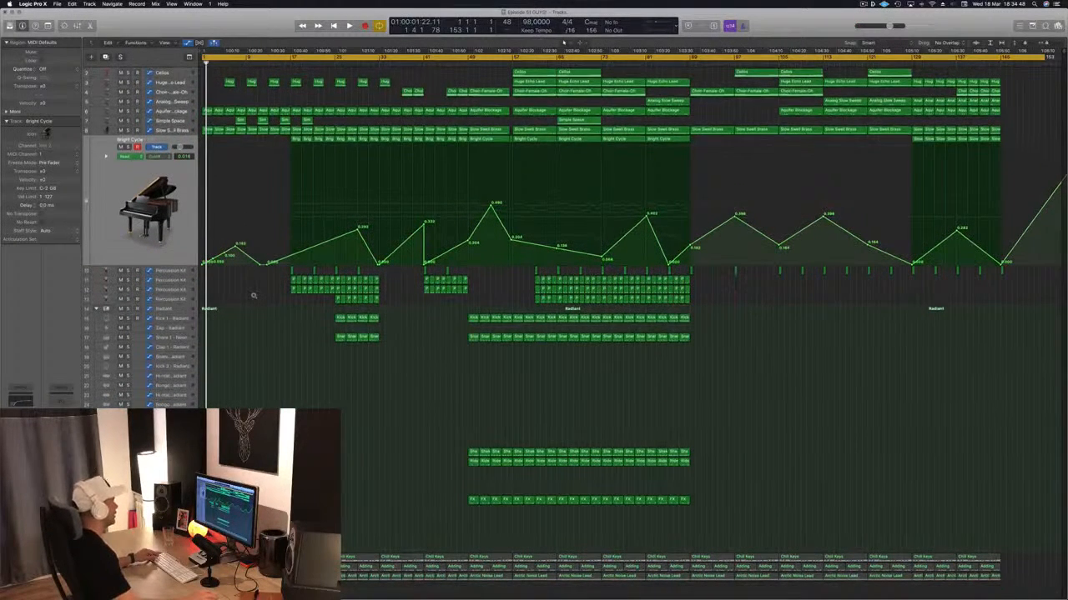
pyautogui.scroll(2, 256, 328)
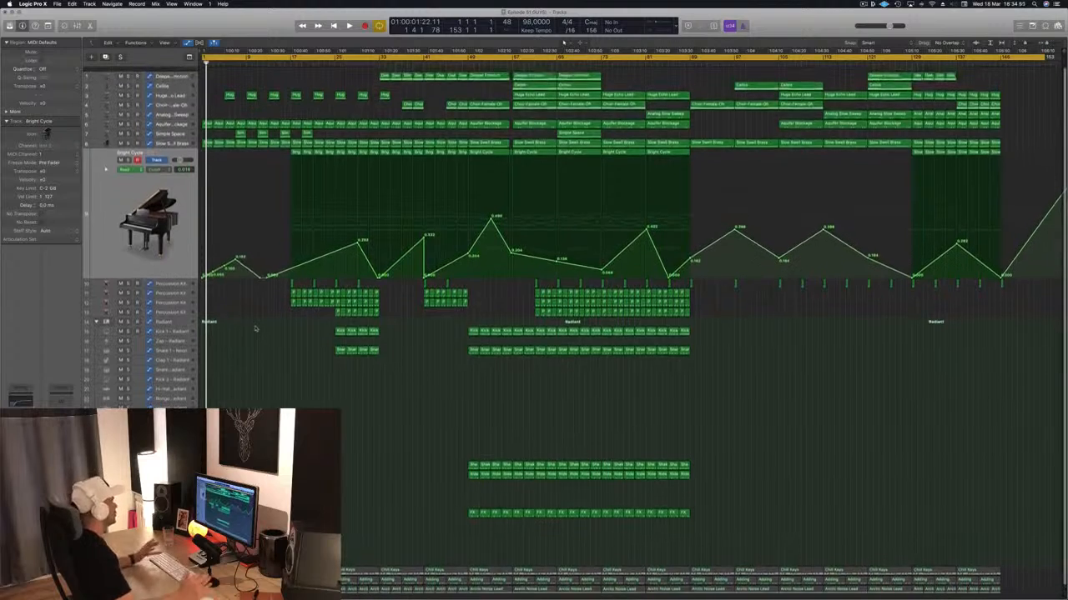
pyautogui.press('space')
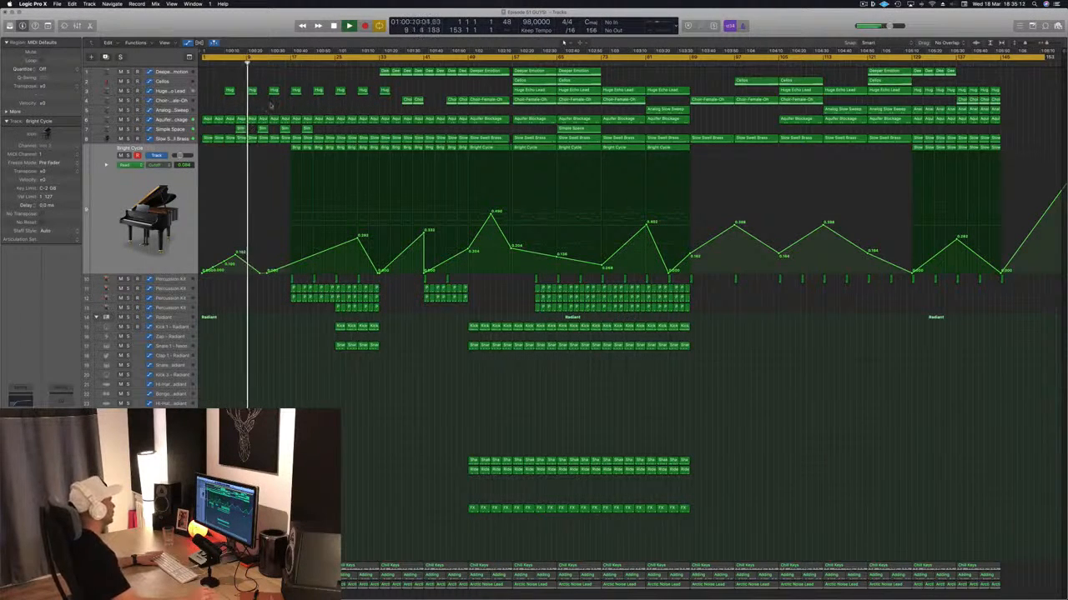
pyautogui.click(171, 129)
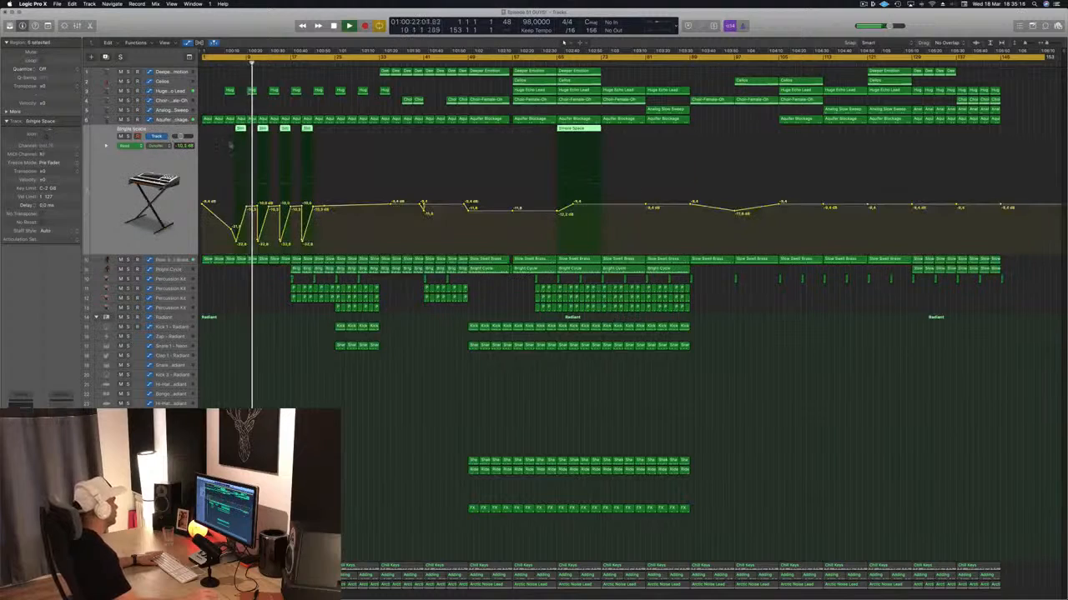
pyautogui.press('Down')
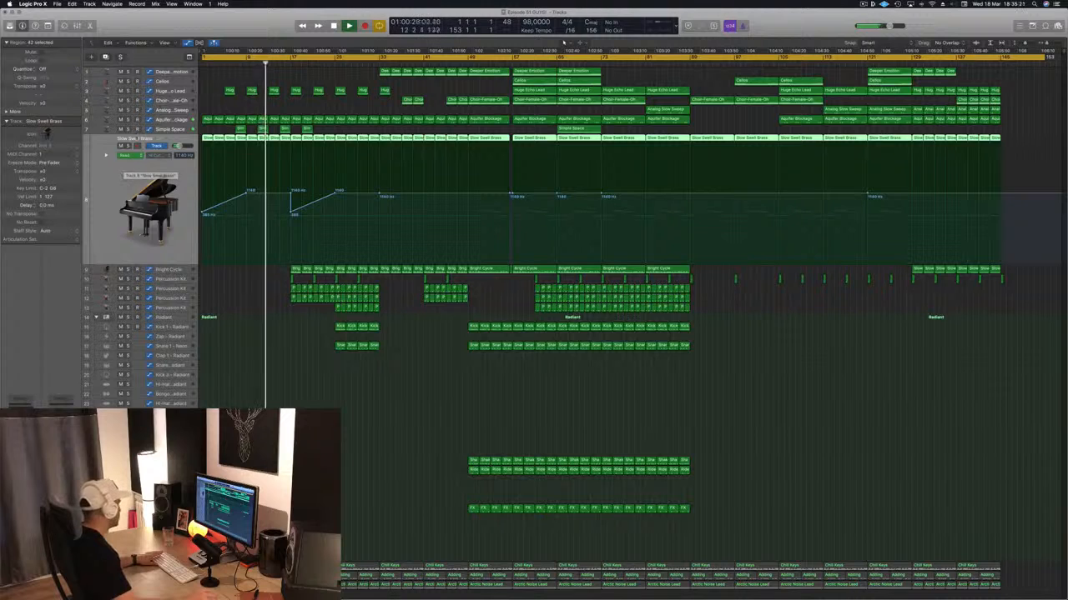
# - Briefly solo the Slow Swell Brass track, and try raising its high-cut automation point at bar 33 before restoring it
pyautogui.press('s')
pyautogui.press('s')
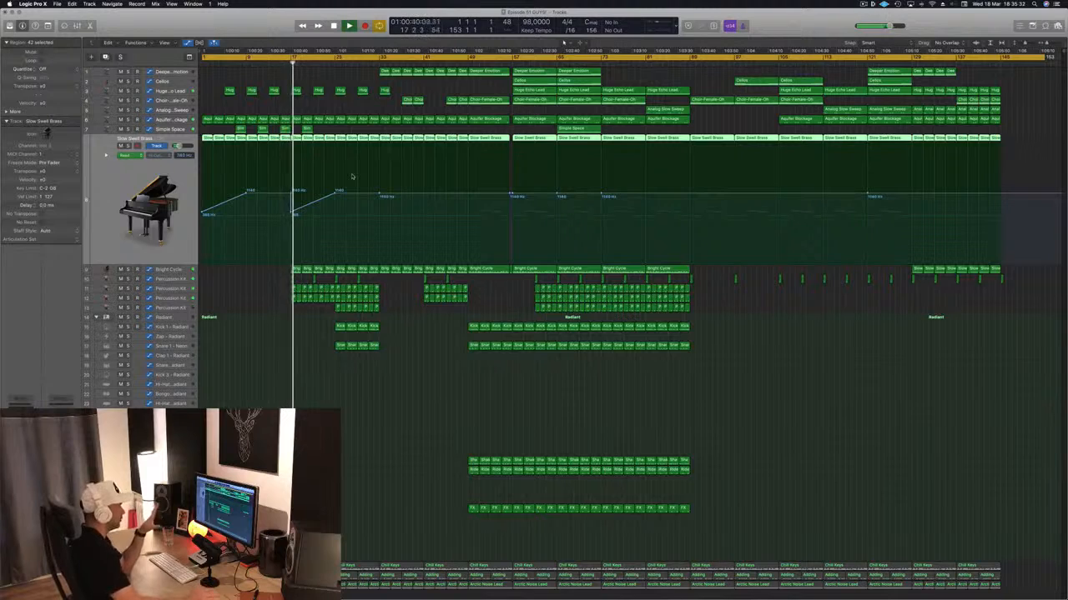
pyautogui.click(322, 396)
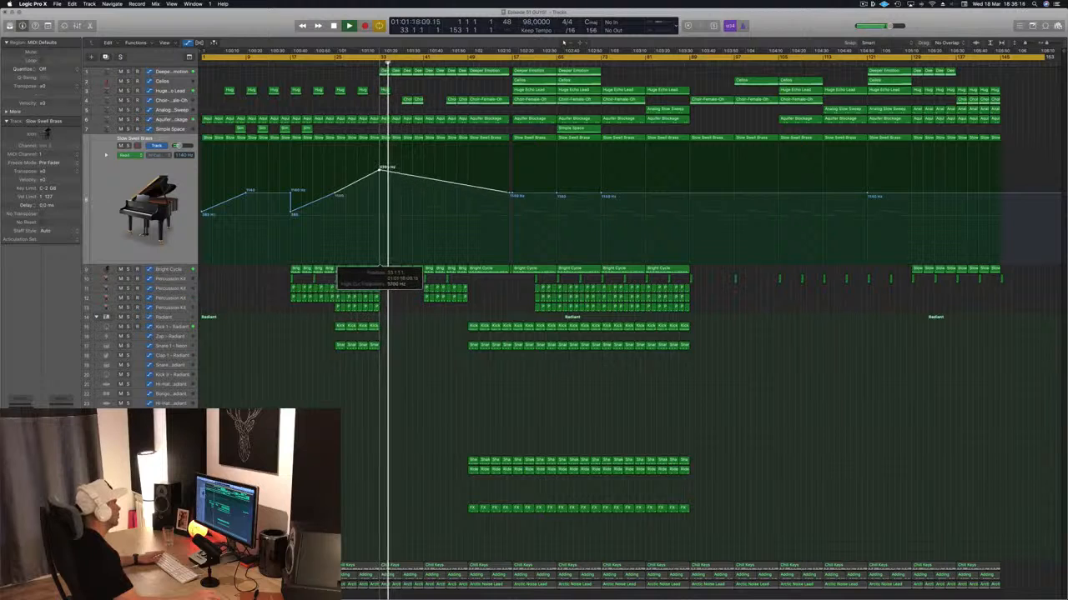
pyautogui.moveTo(379, 153); pyautogui.dragTo(380, 193)
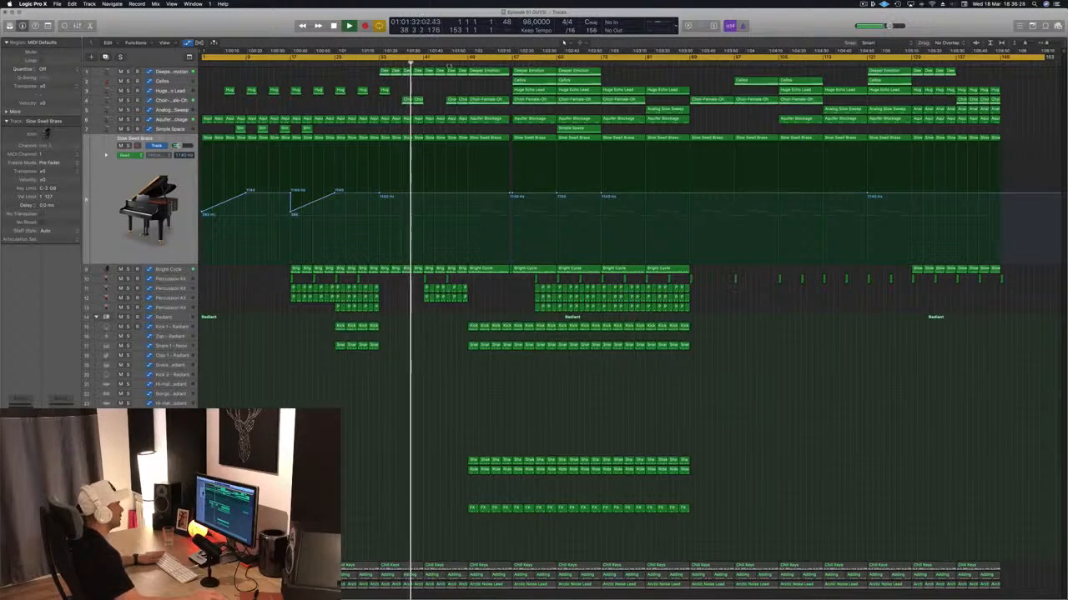
# - Audition the arrangement's section changes by moving playback ahead to about bars 49, 56, 73 and 81
pyautogui.click(467, 63)
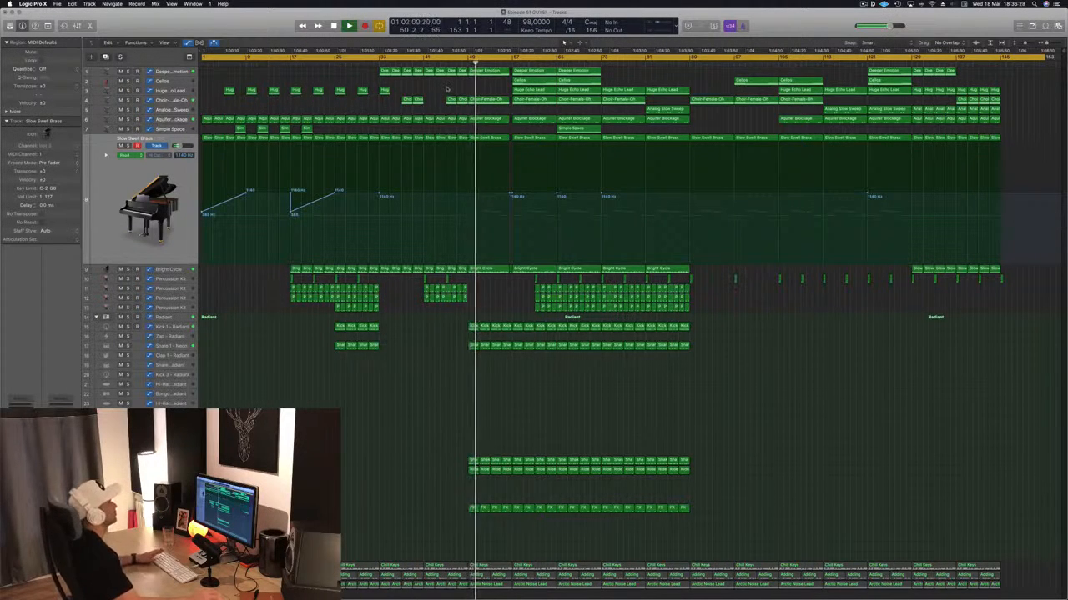
pyautogui.click(506, 63)
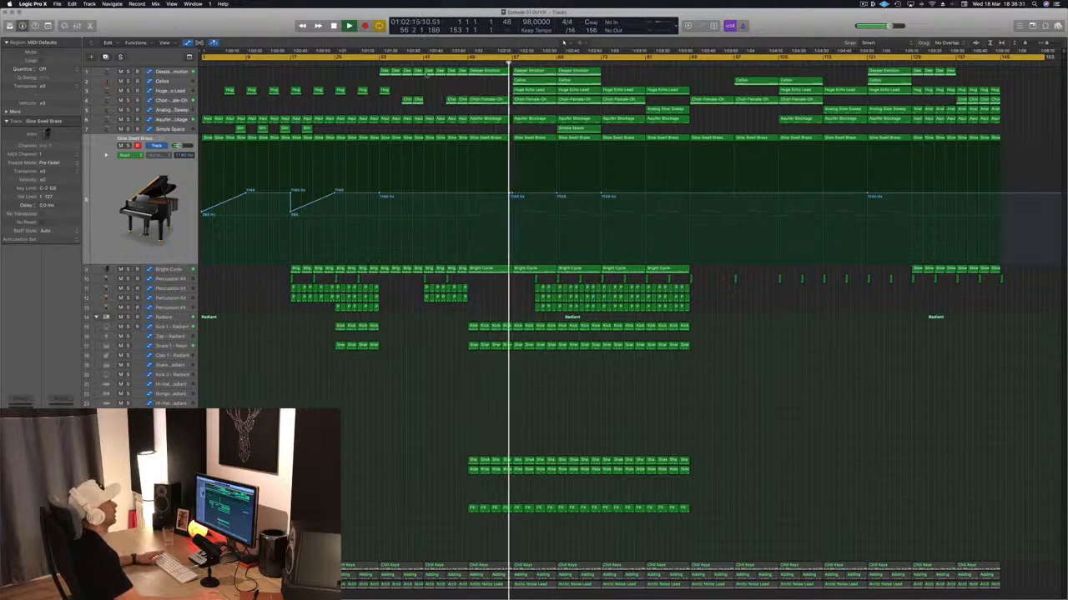
pyautogui.click(414, 99)
pyautogui.click(449, 94)
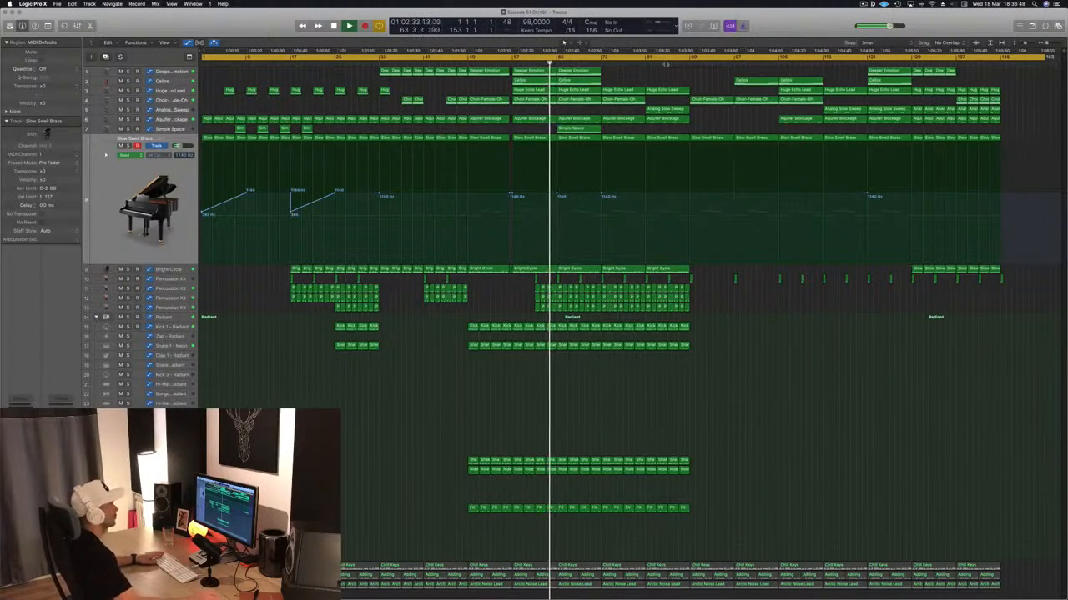
pyautogui.click(602, 60)
pyautogui.click(645, 64)
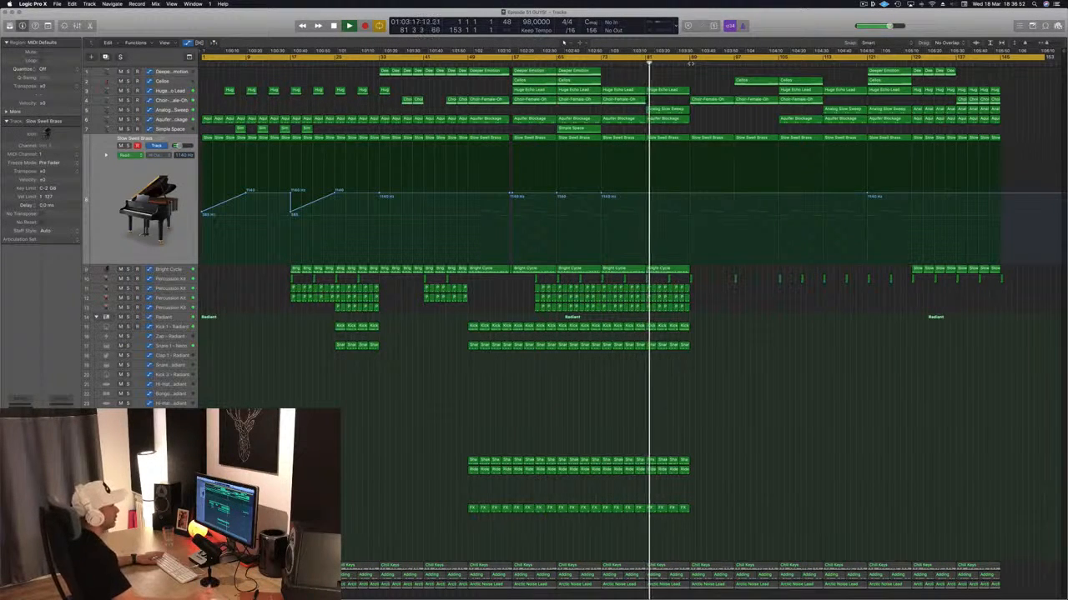